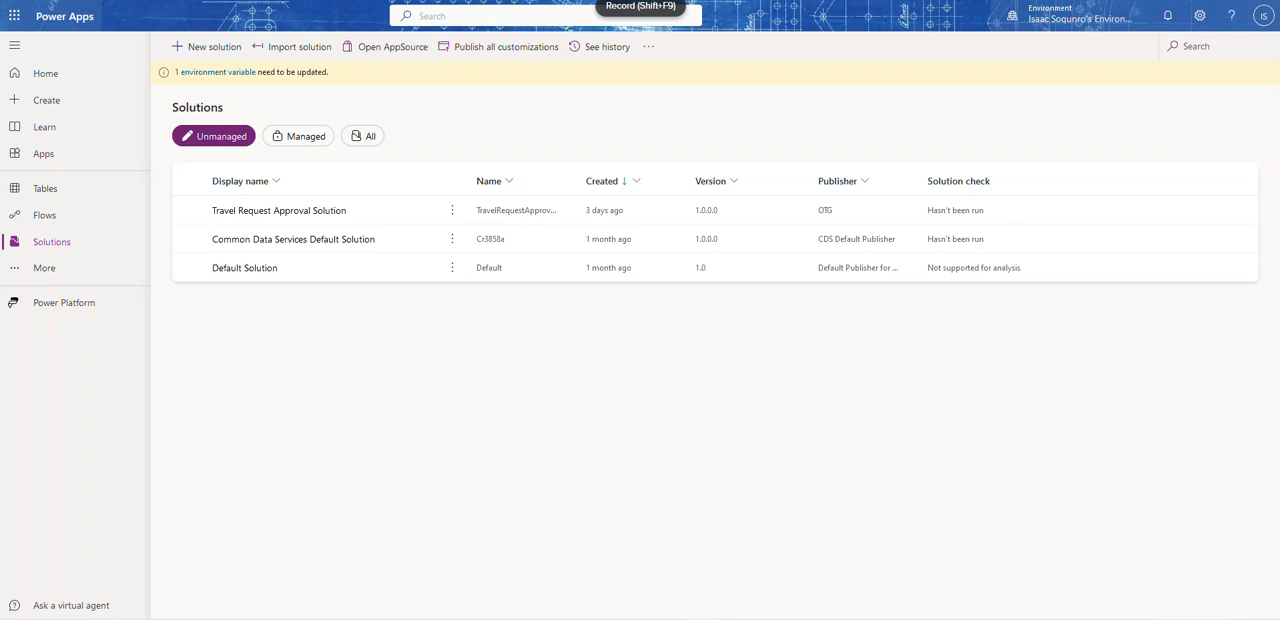
Step: Open the Travel Request Approval Solution from the unmanaged solutions
click(312, 212)
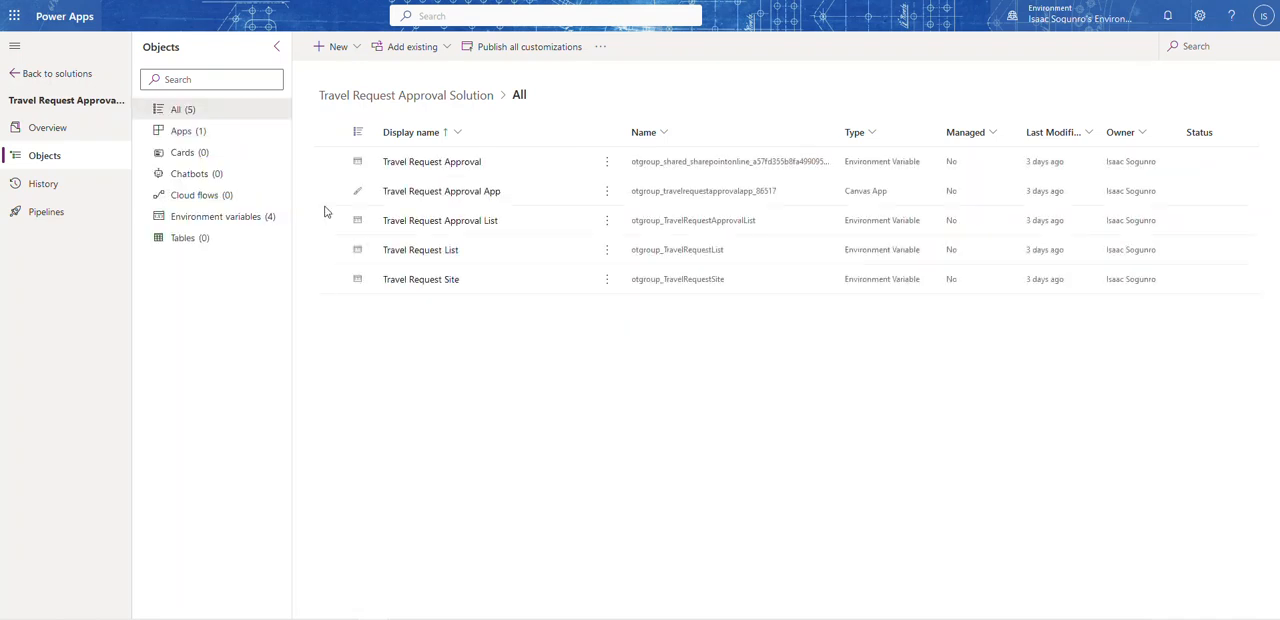
click(606, 161)
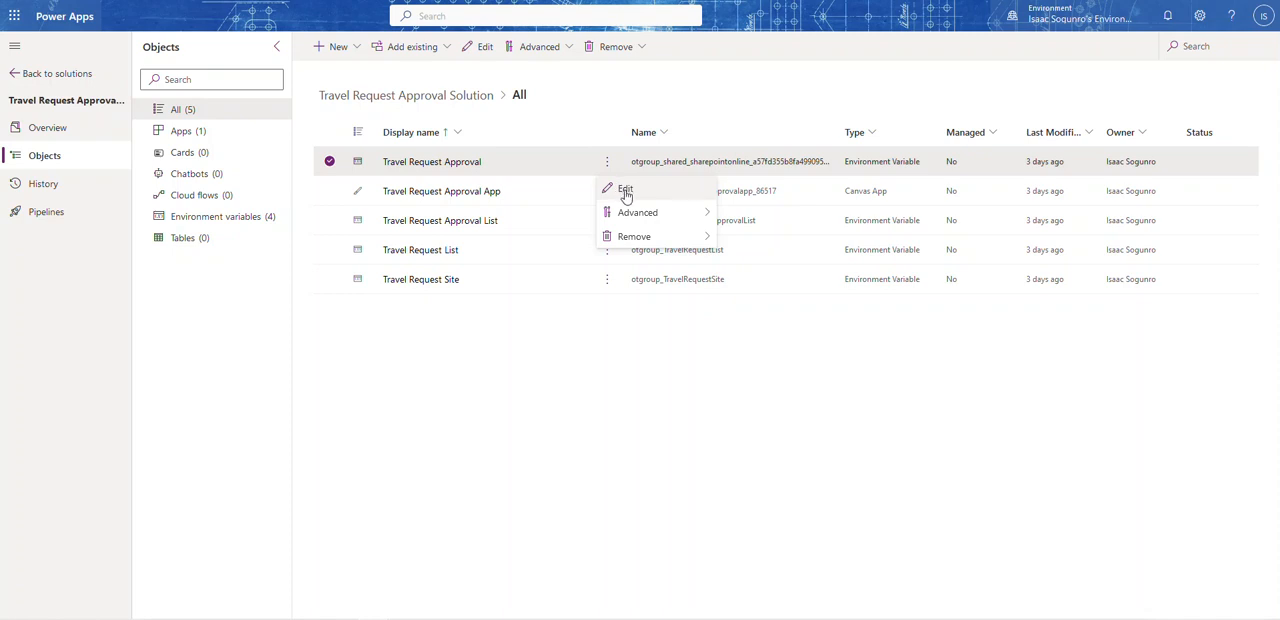
click(918, 80)
Step: Review the environments available for building apps with Dataverse and keep the current one selected
click(1100, 28)
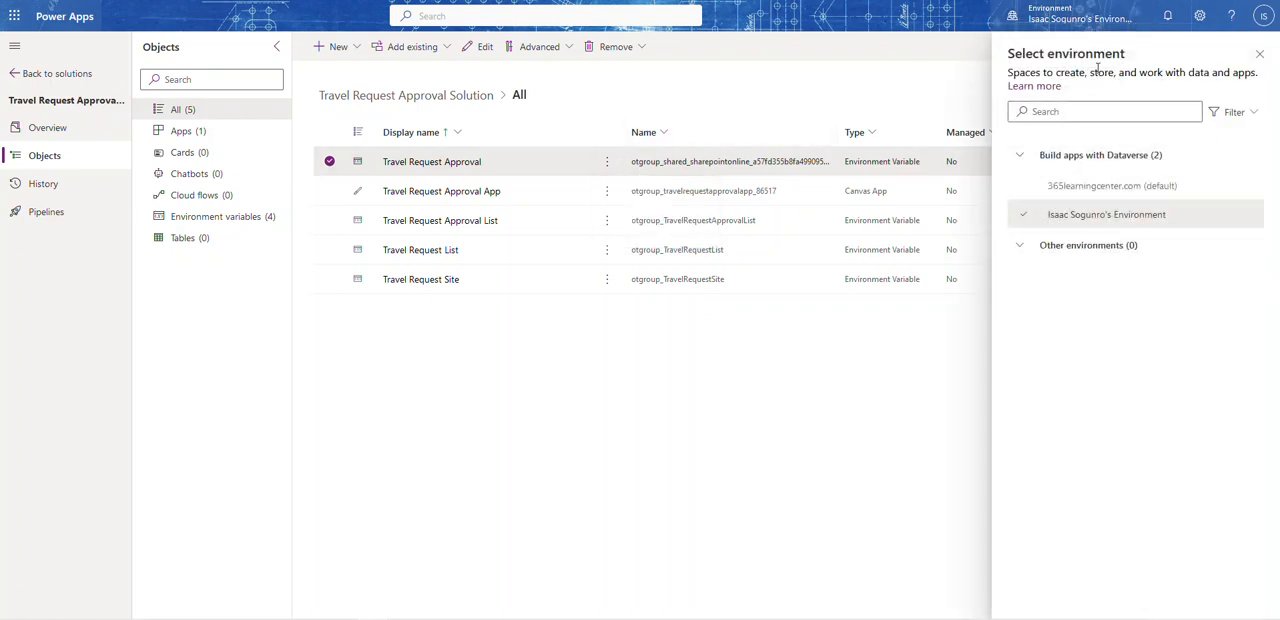
mouse_move(1090, 193)
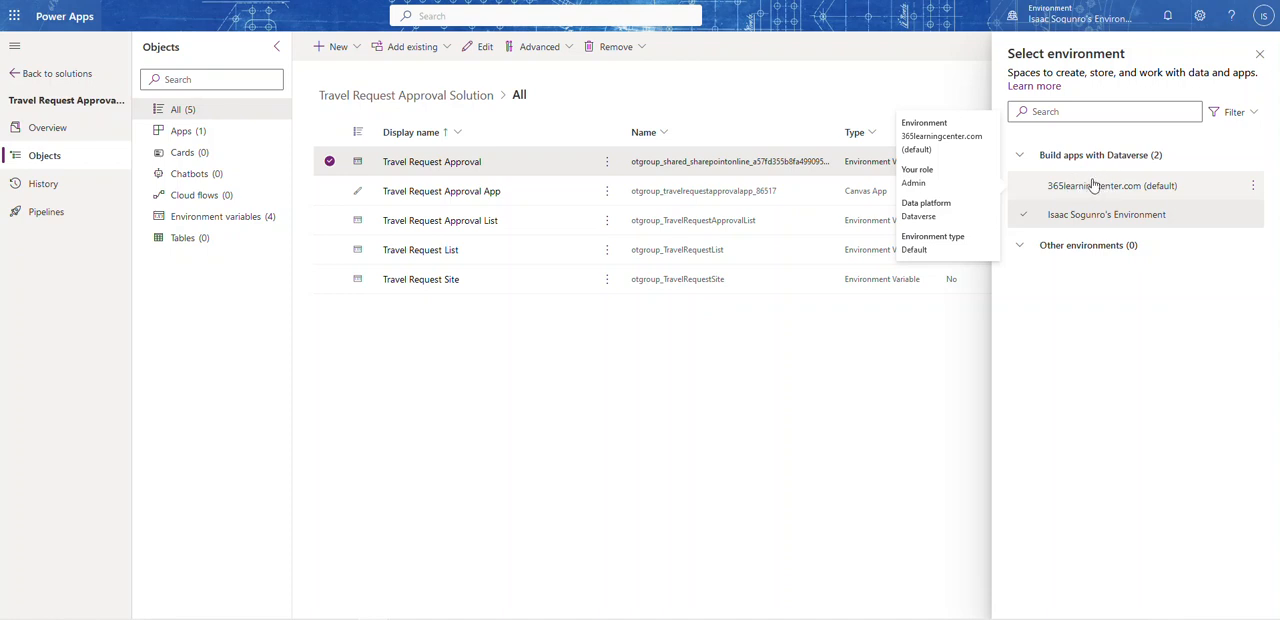
mouse_move(1089, 218)
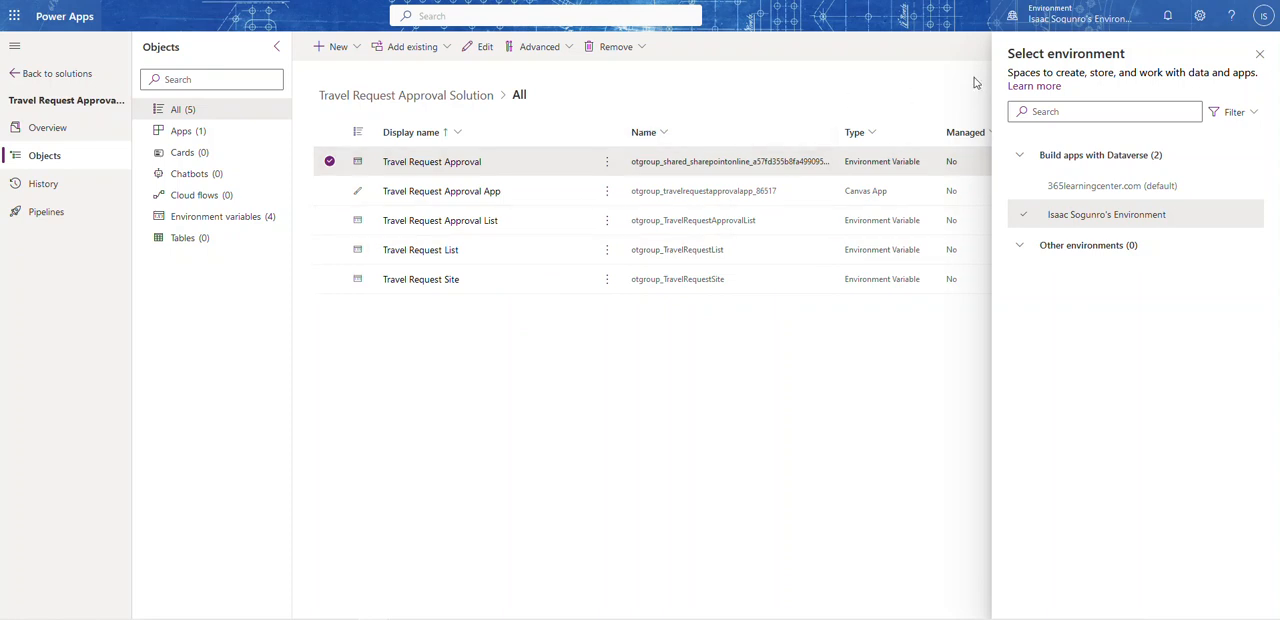
click(1259, 53)
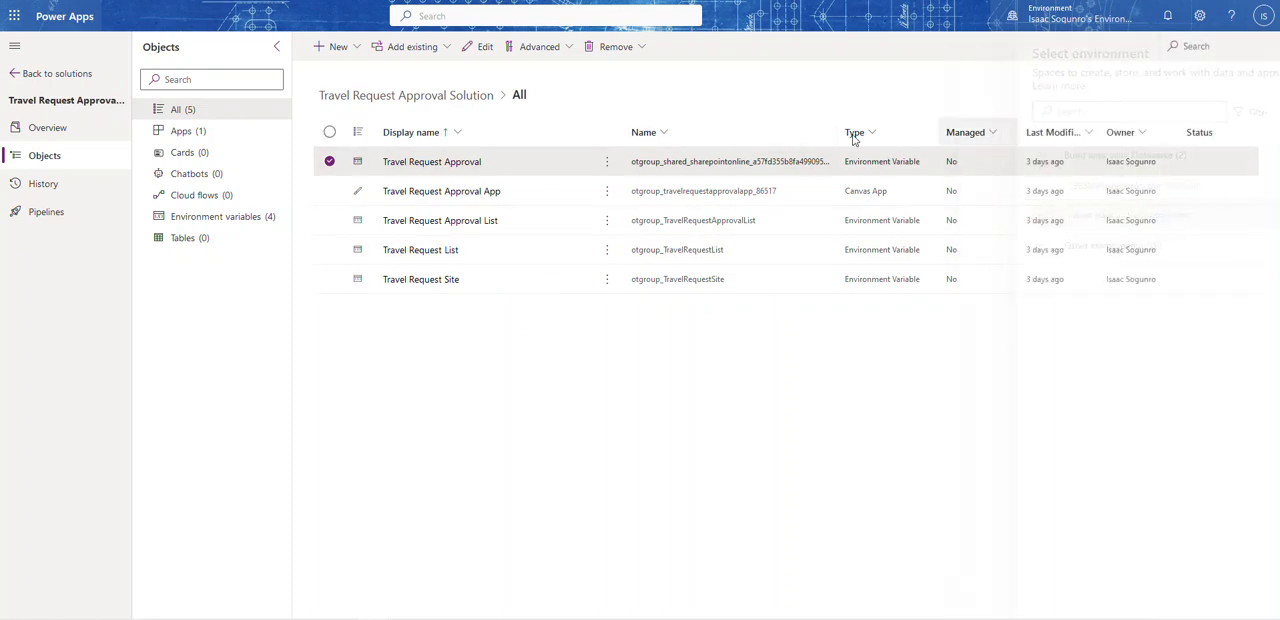
Step: Edit the Travel Request Approval environment variable to use Travel Request Site and the current list Travel Request Approval, and save it
click(607, 164)
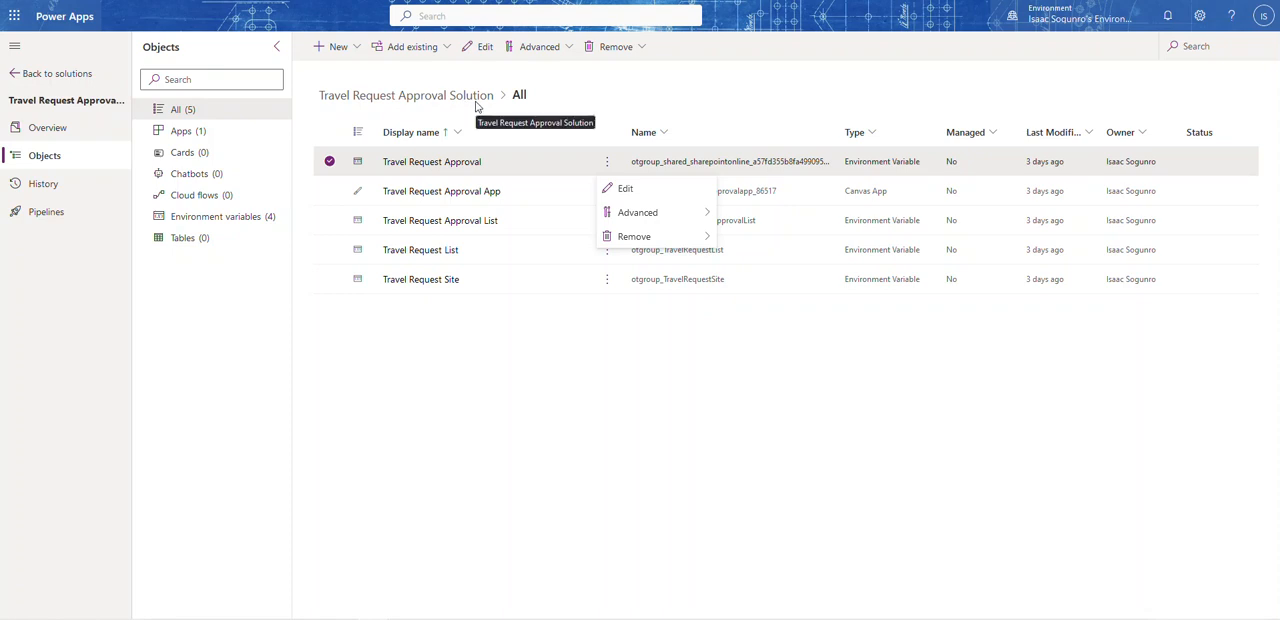
click(625, 190)
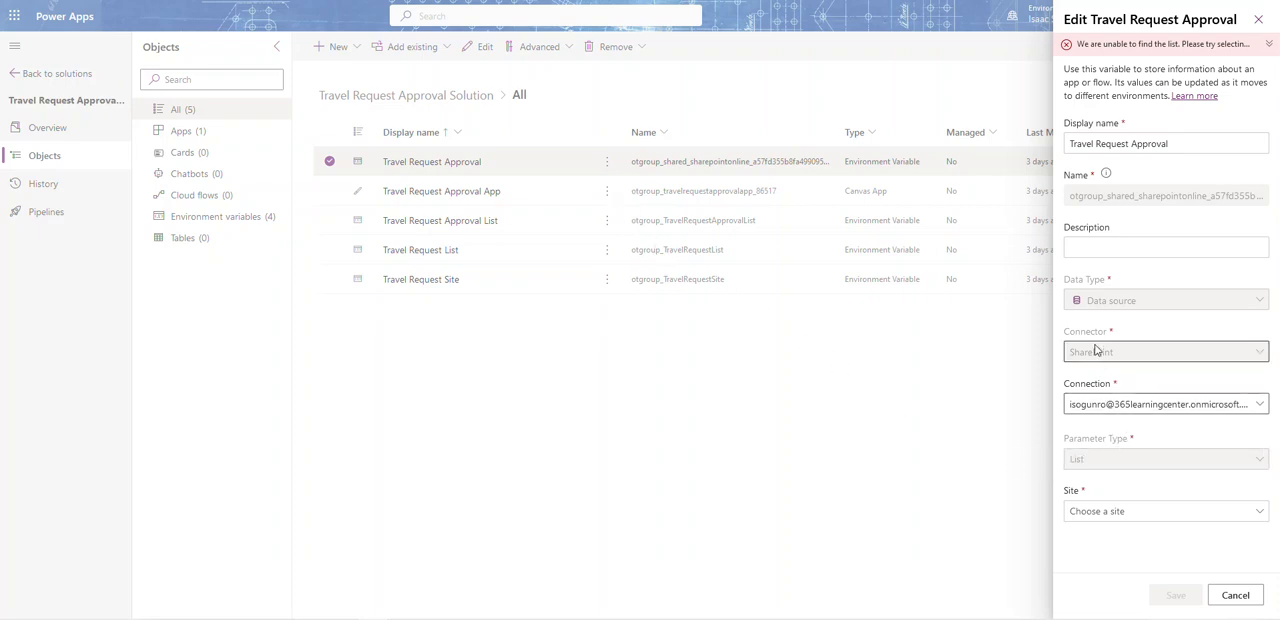
click(1131, 521)
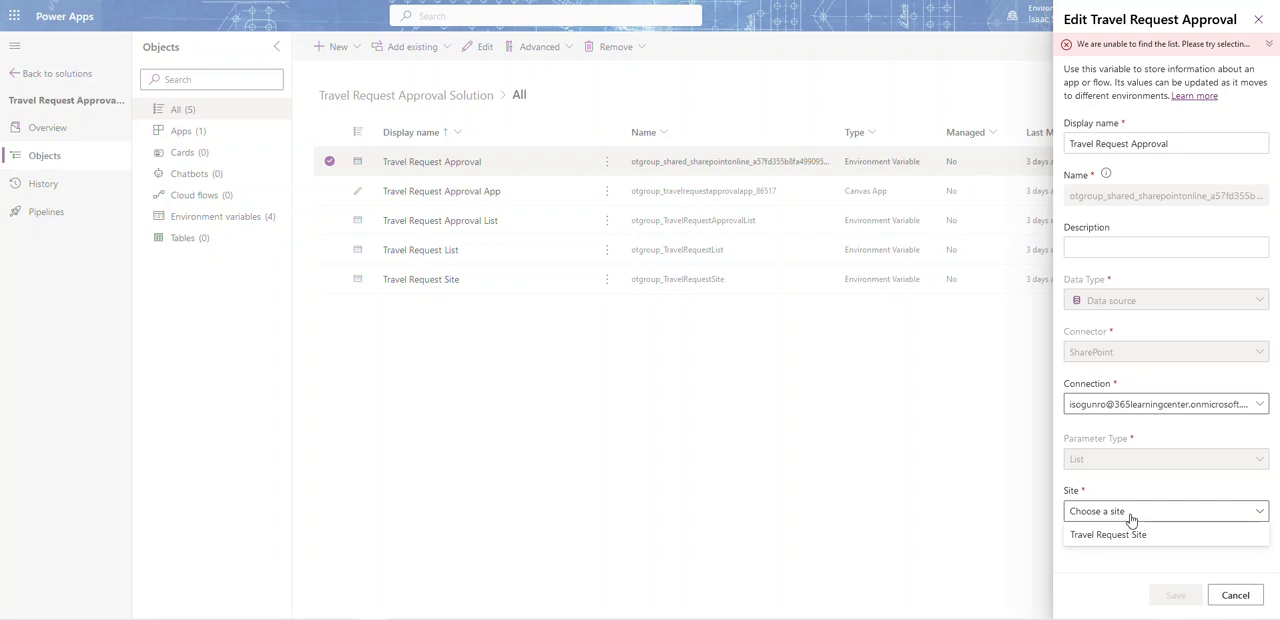
click(1108, 535)
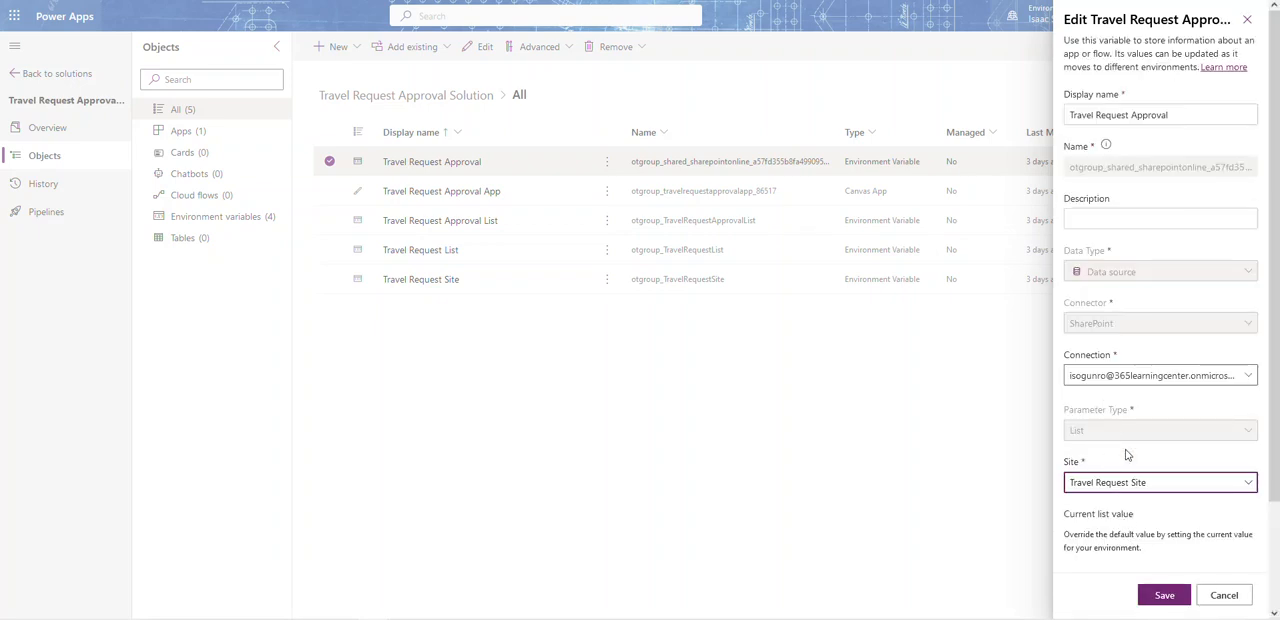
scroll(1125, 456, down, 2)
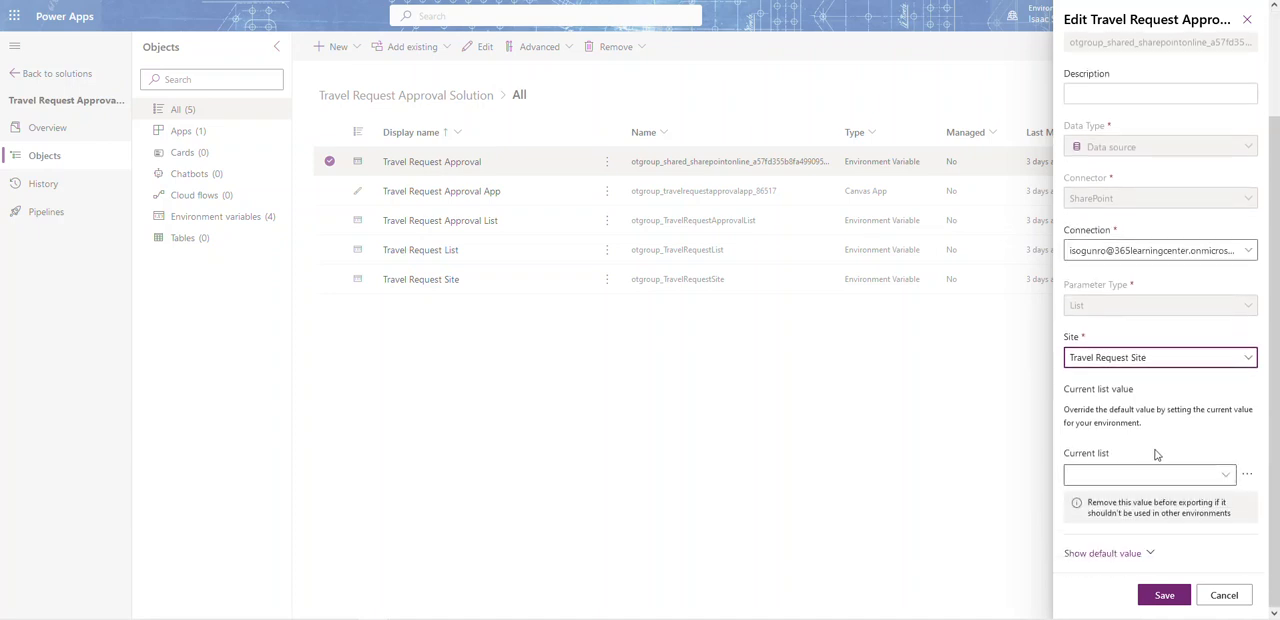
click(1214, 479)
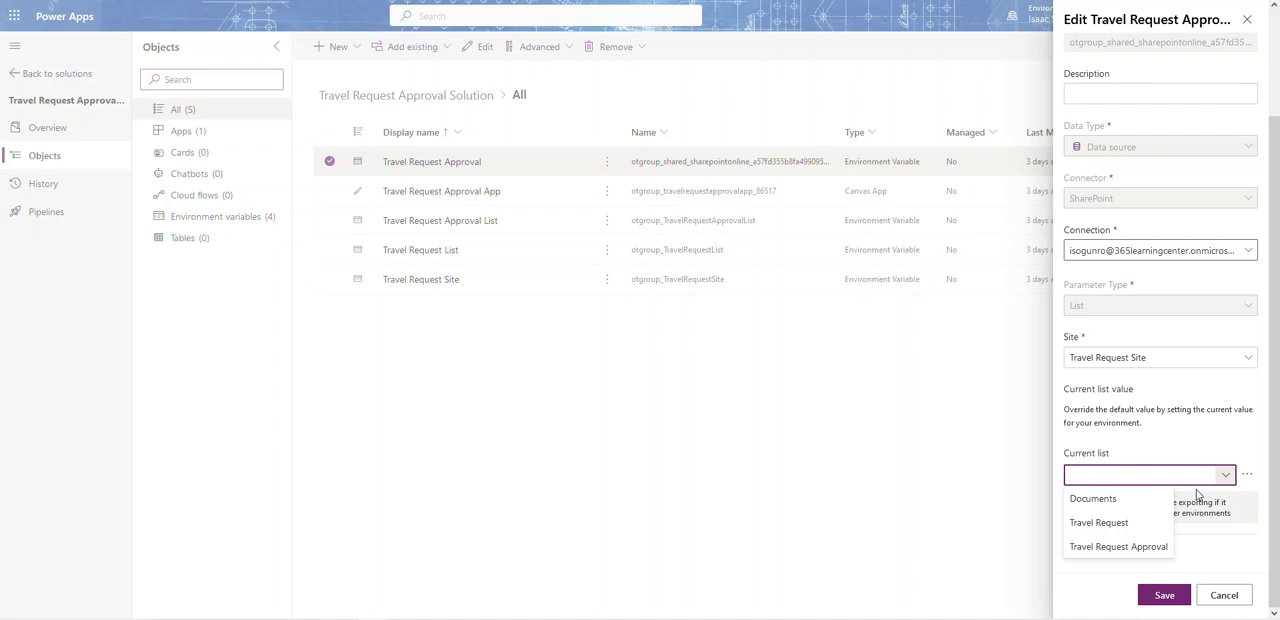
click(1143, 549)
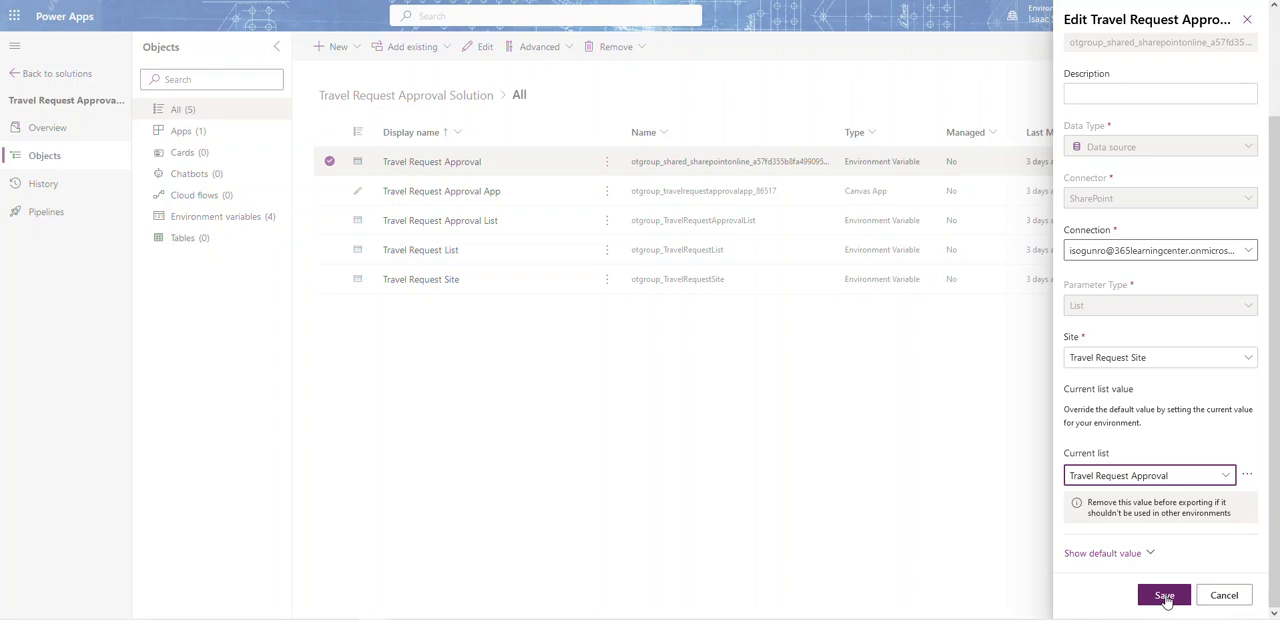
click(1165, 597)
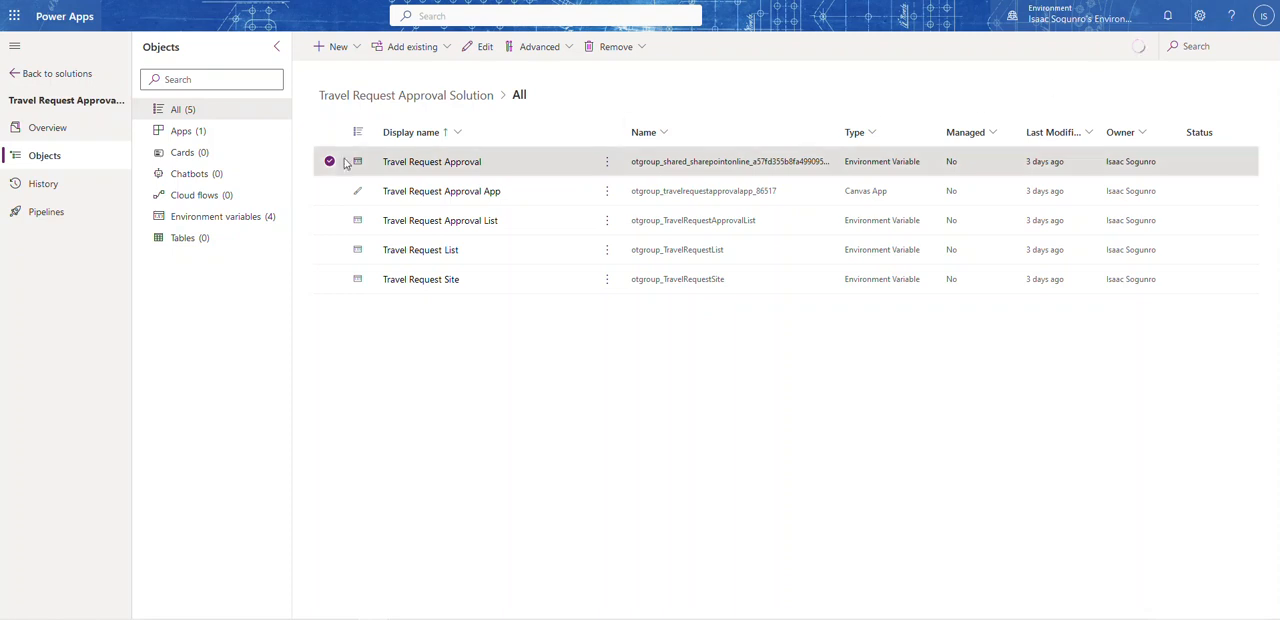
Step: Open the solution's Travel Request Approval App for editing
click(183, 133)
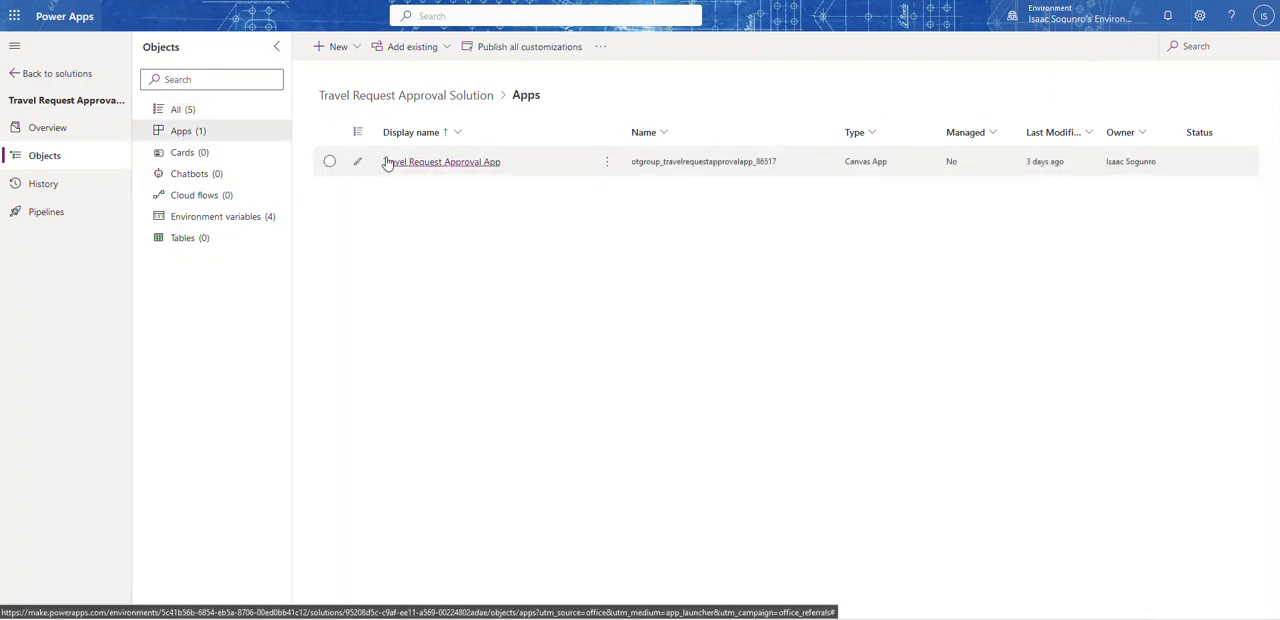
click(609, 164)
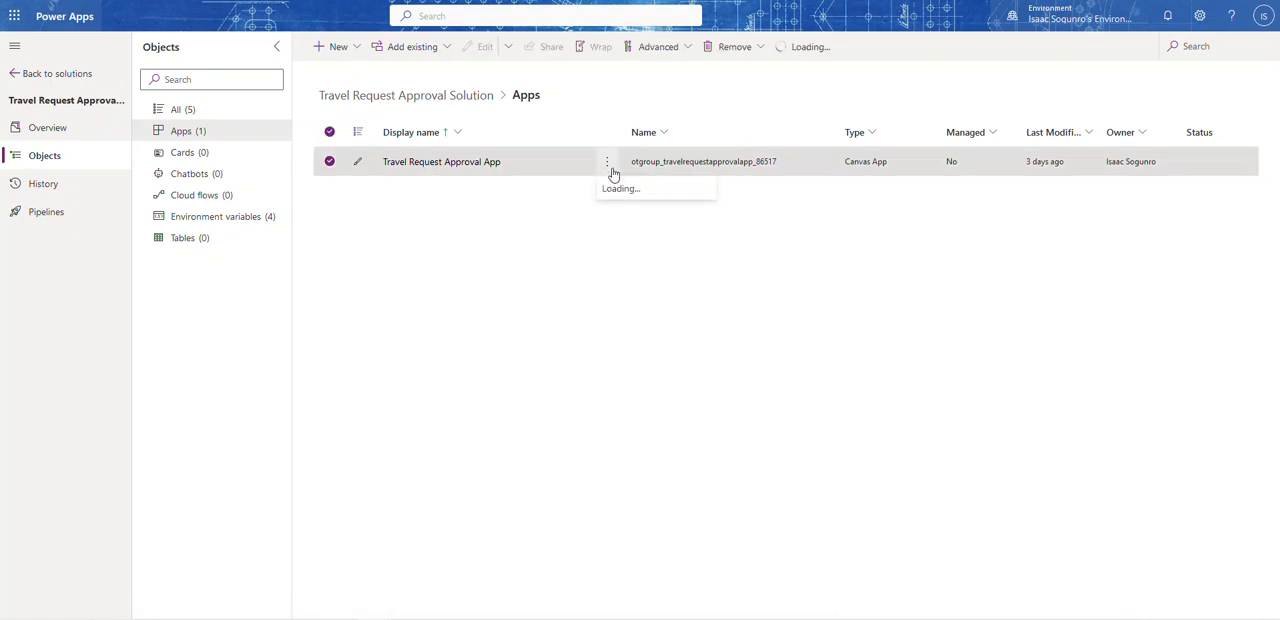
click(624, 190)
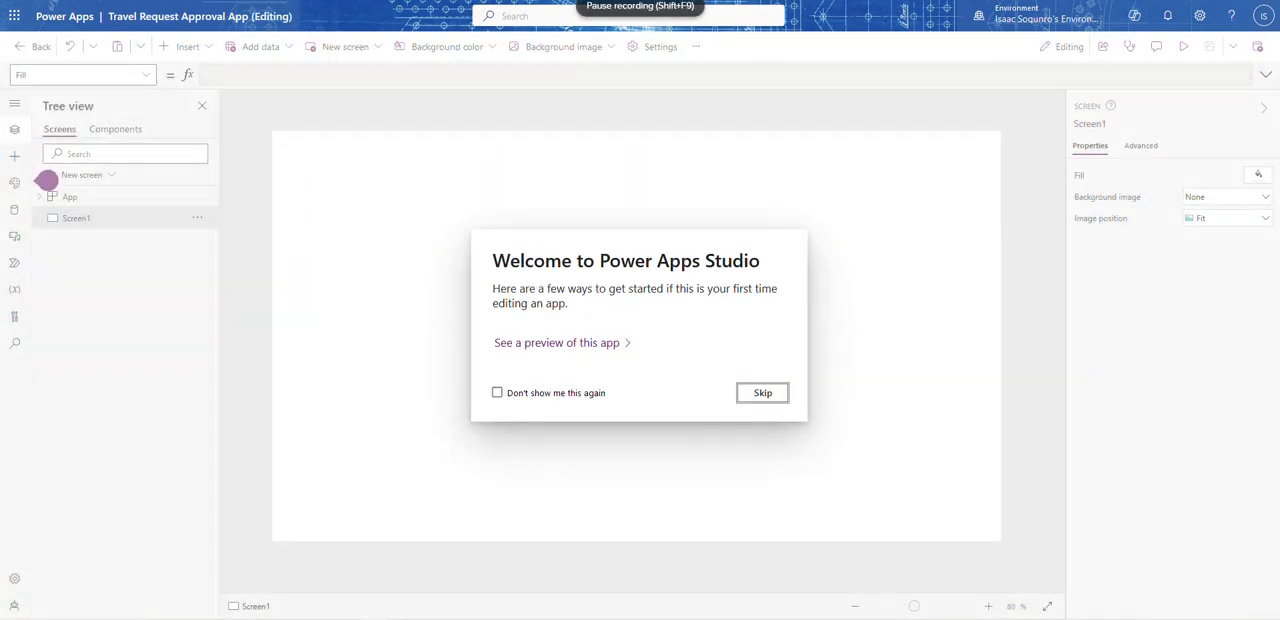
click(47, 180)
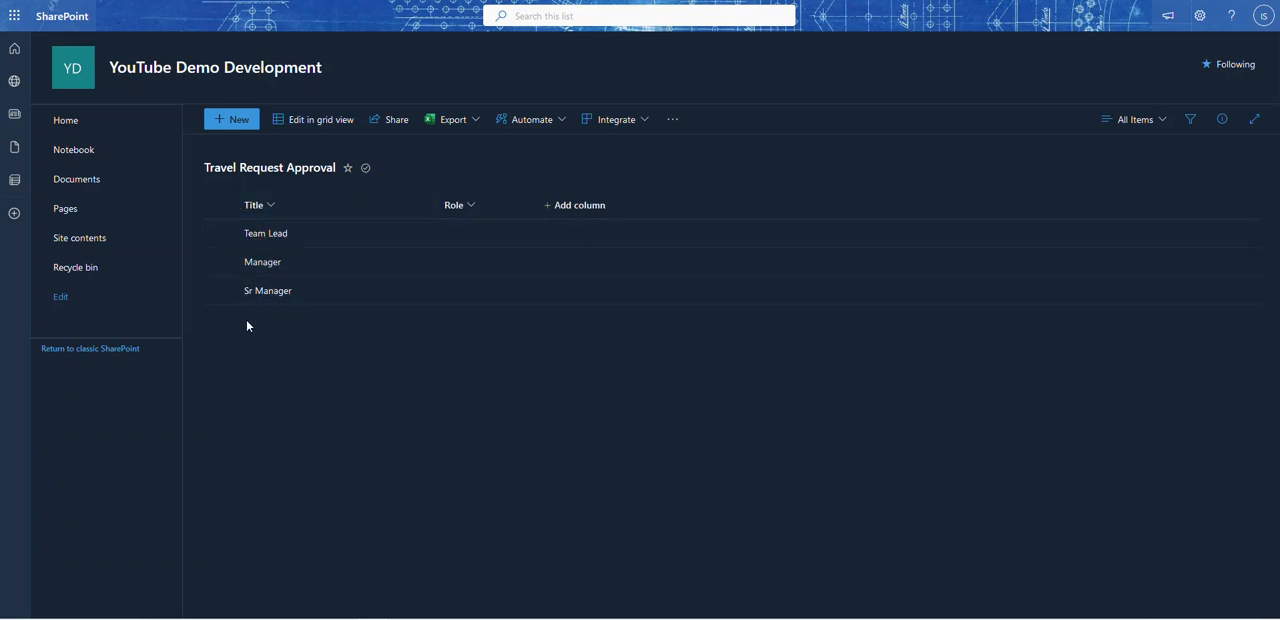
Step: Hide the Role column in the Travel Request Approval list in SharePoint
click(468, 206)
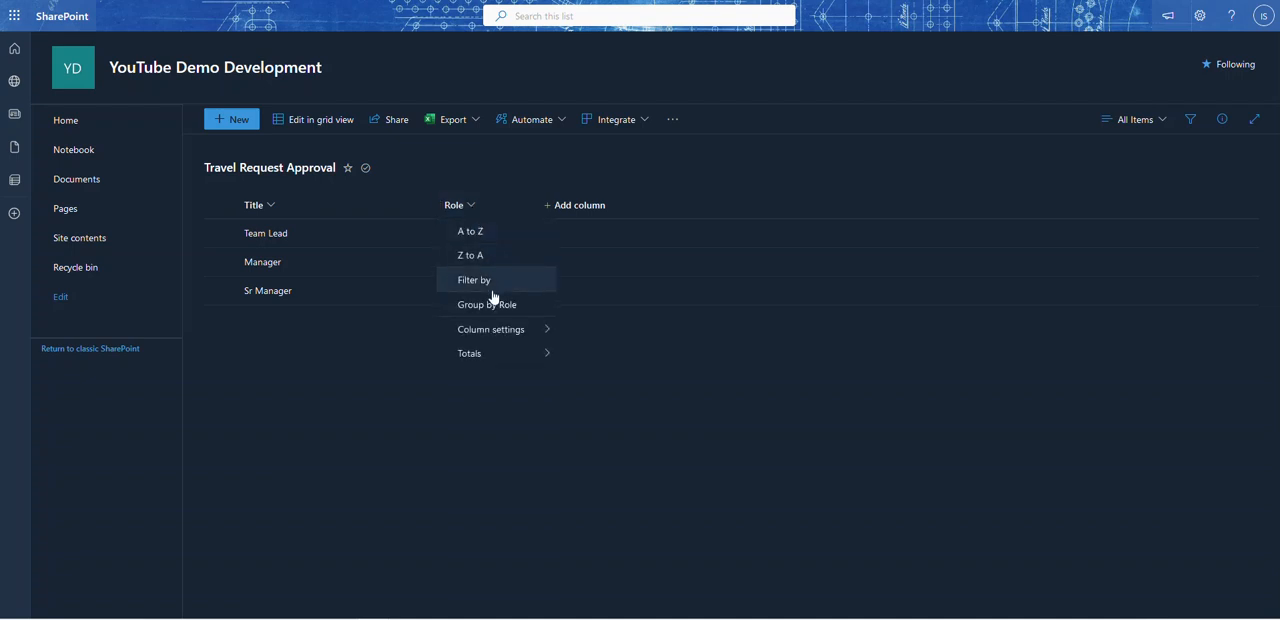
mouse_move(510, 334)
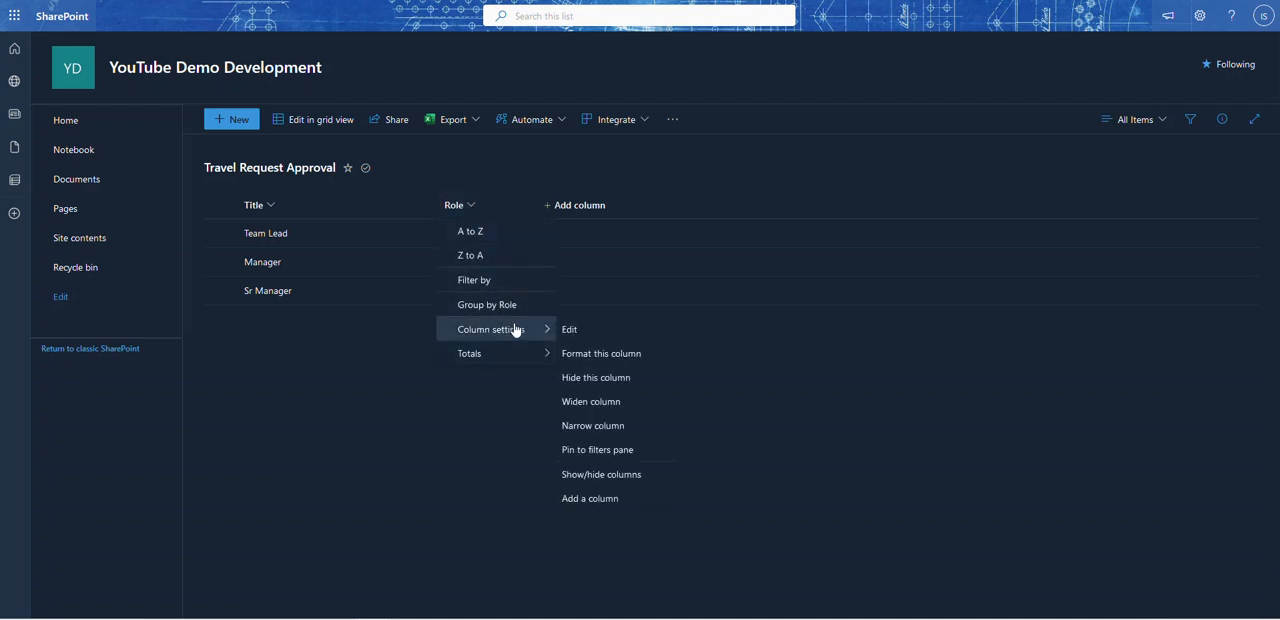
click(591, 375)
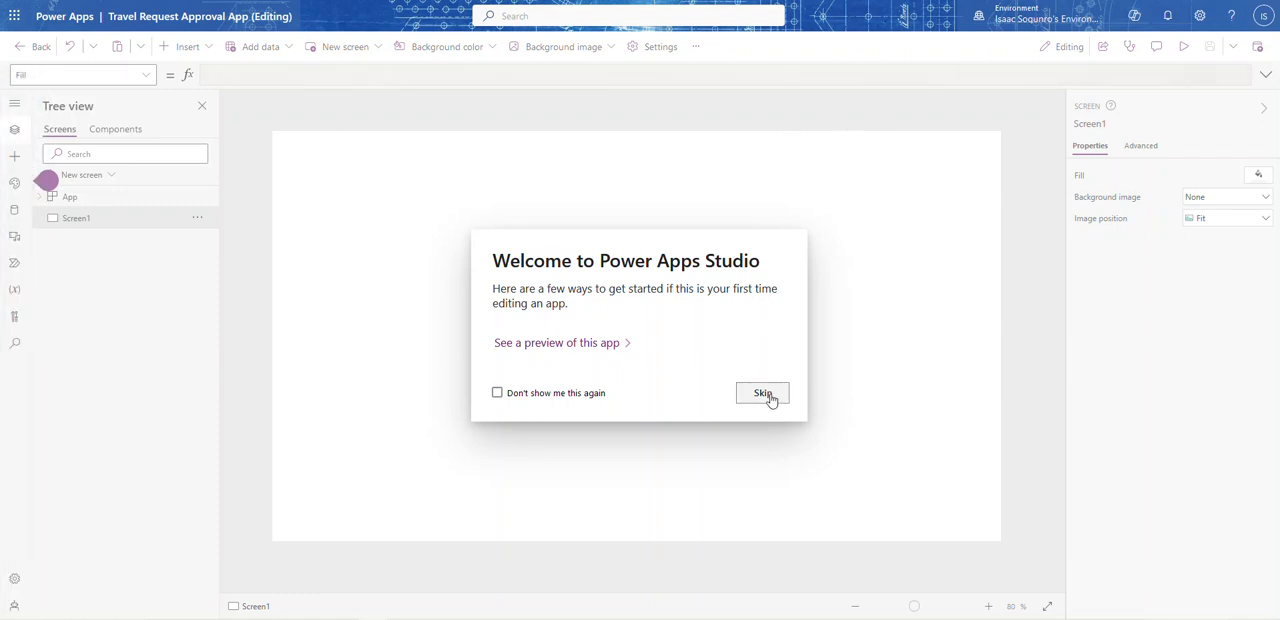
Step: Dismiss the Power Apps Studio welcome message for good and close the modern theme tip
click(496, 392)
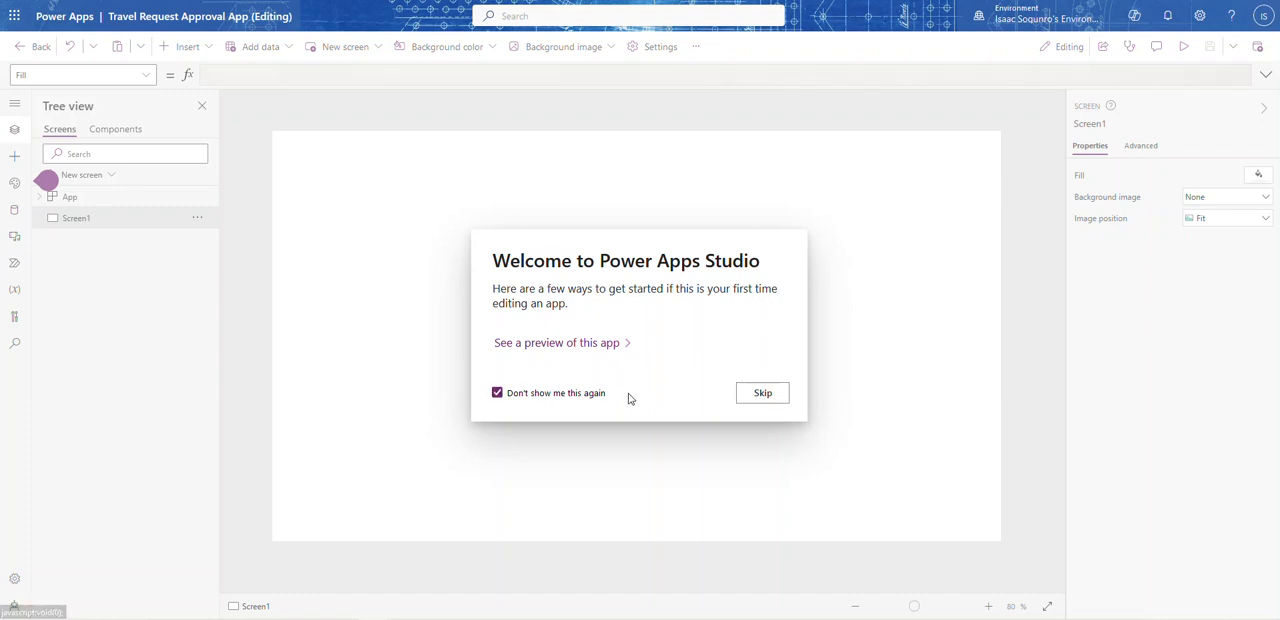
click(763, 398)
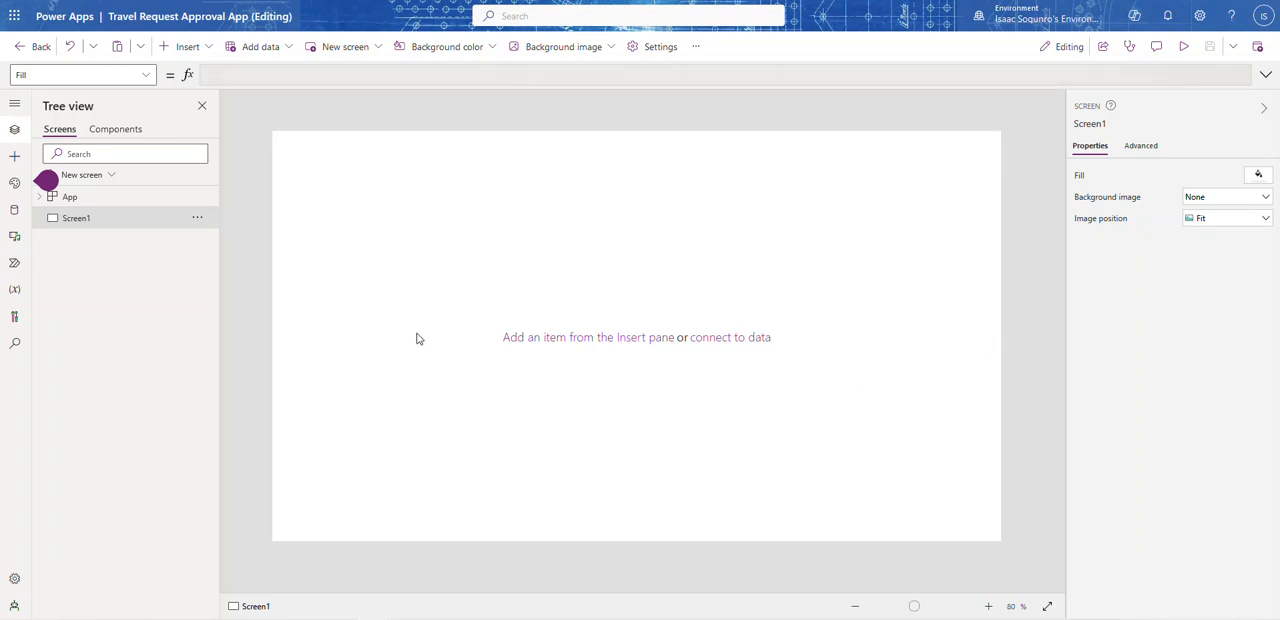
click(146, 75)
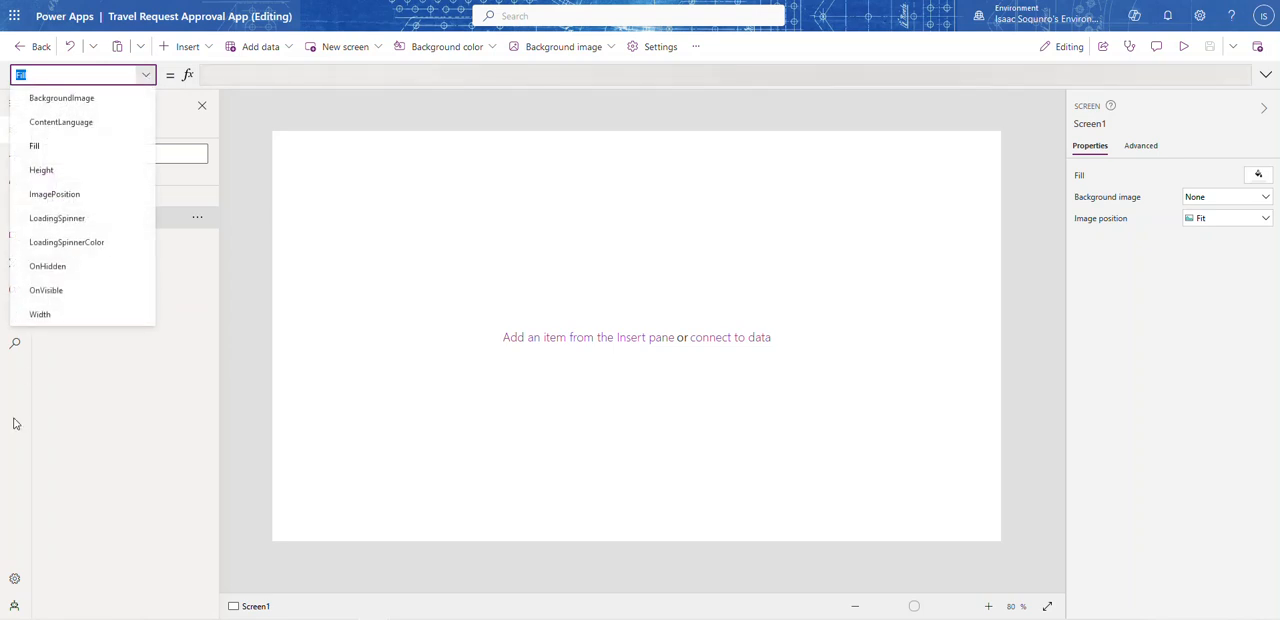
click(55, 196)
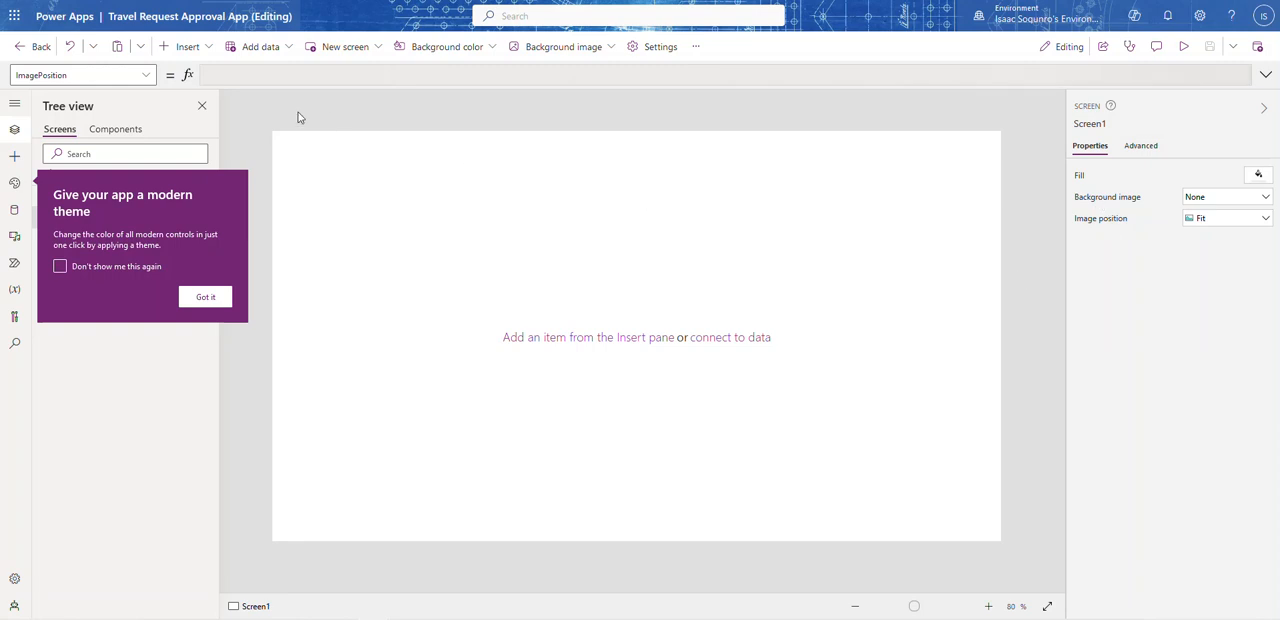
click(206, 298)
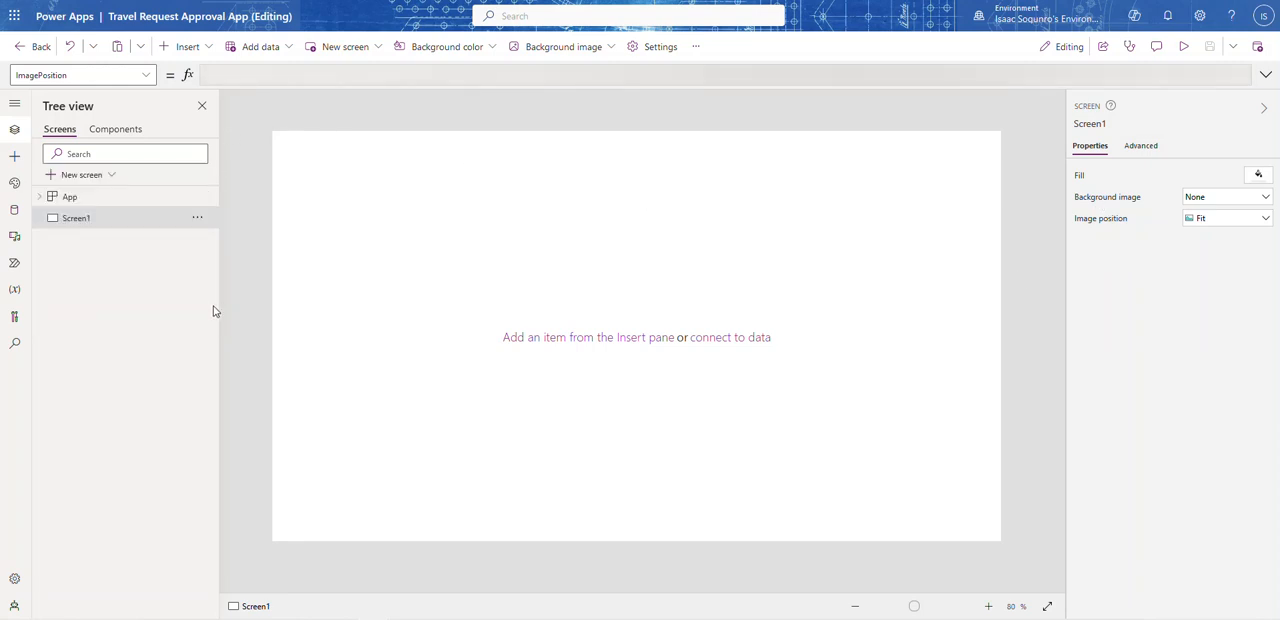
Step: Bring up the OnStart property of the App object and expand its formula bar
click(61, 200)
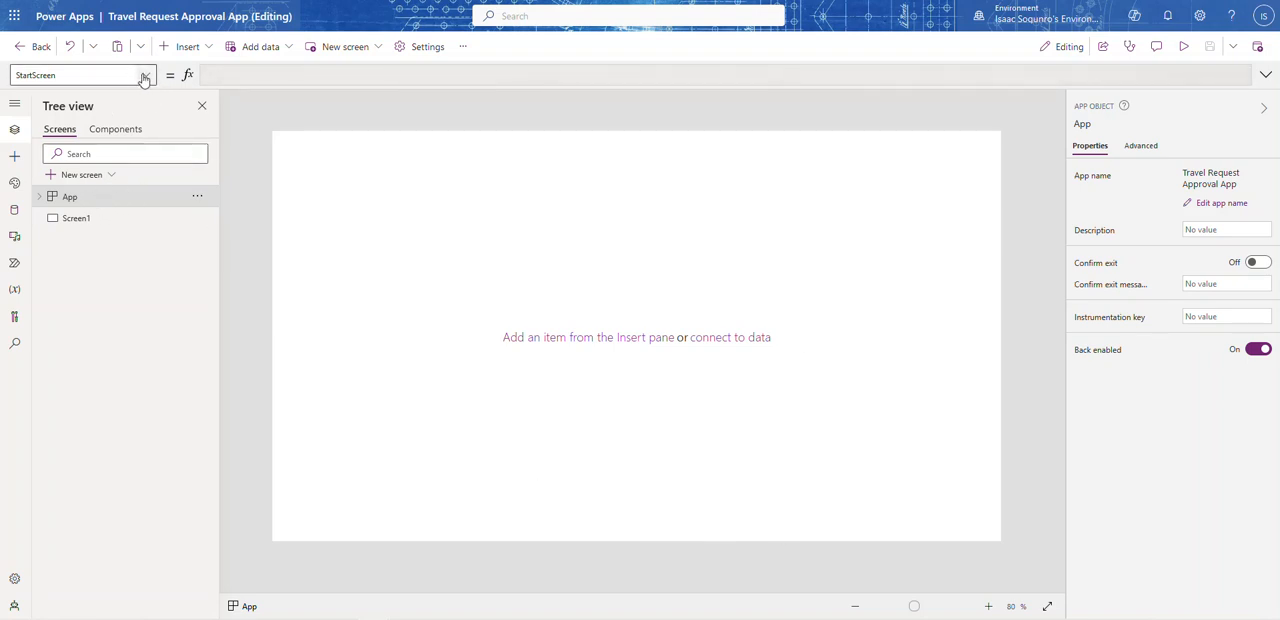
click(40, 198)
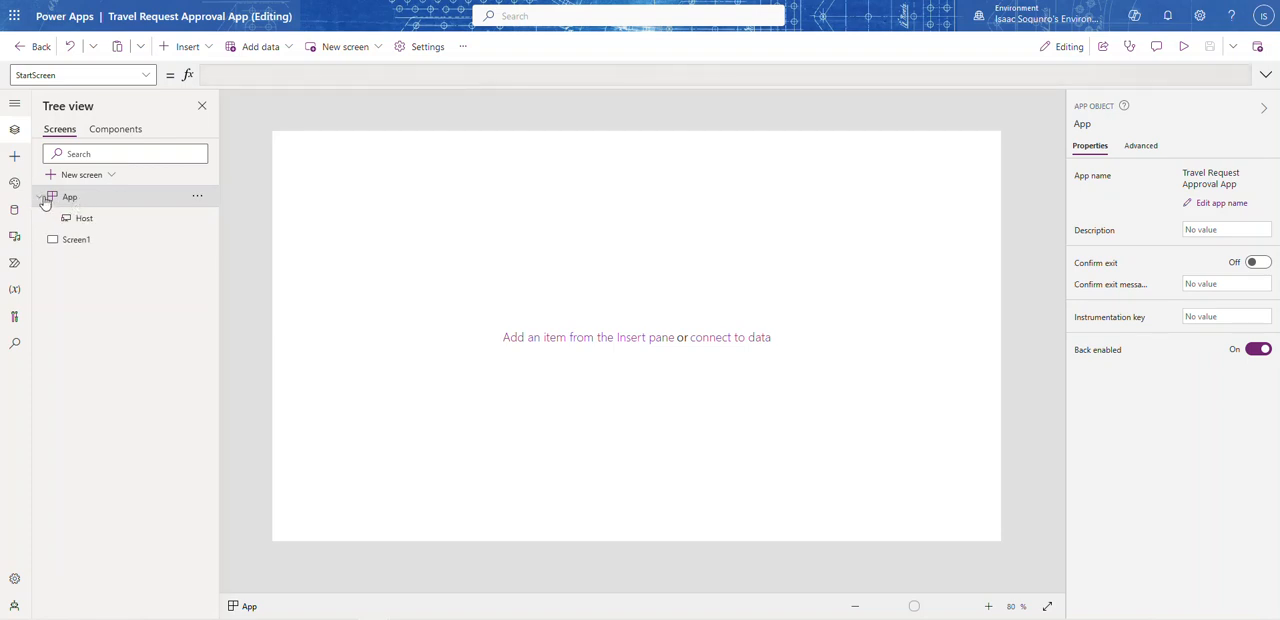
click(78, 219)
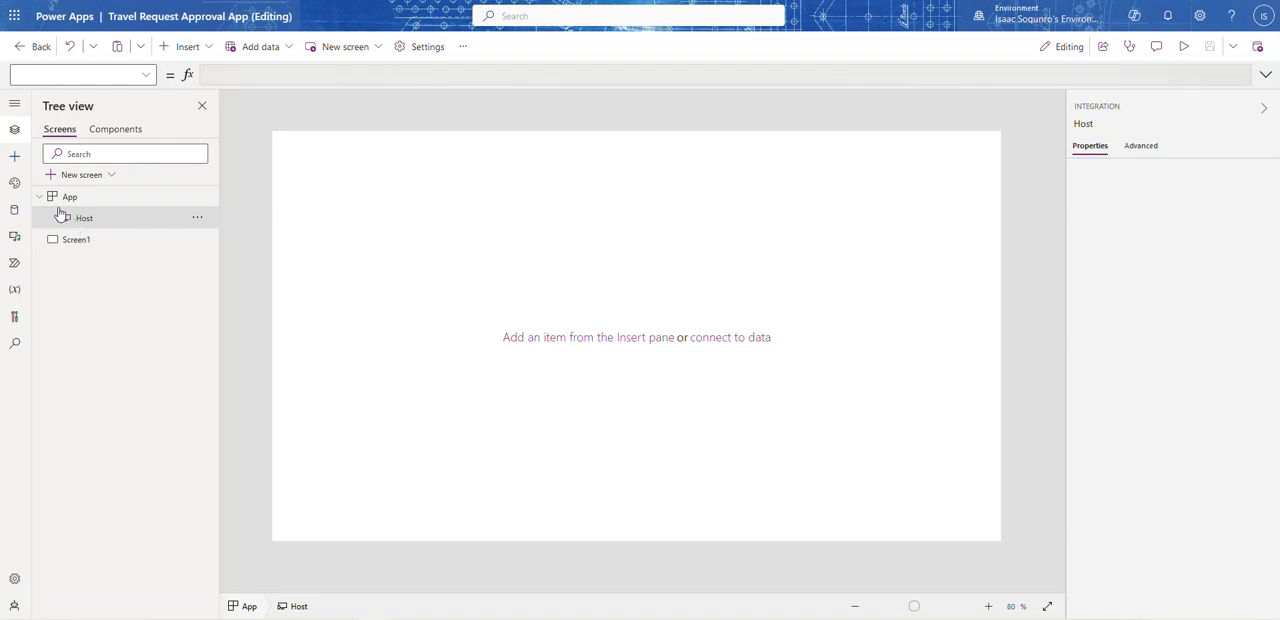
click(53, 199)
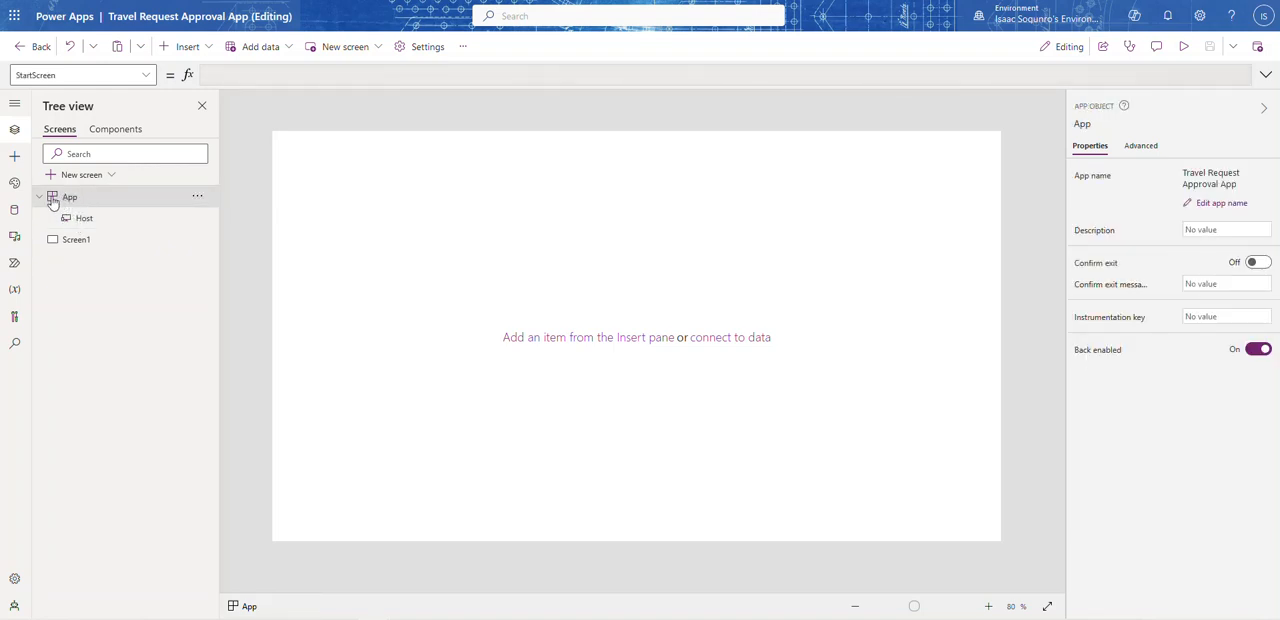
click(41, 198)
click(145, 77)
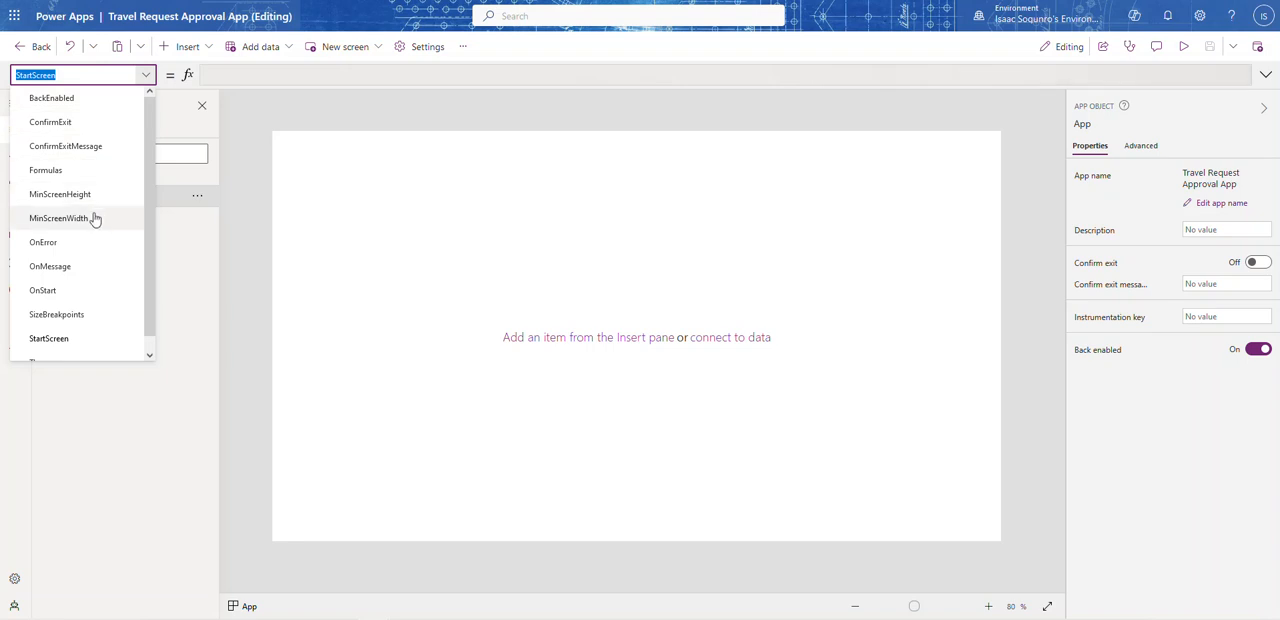
scroll(91, 222, down, 1)
click(54, 278)
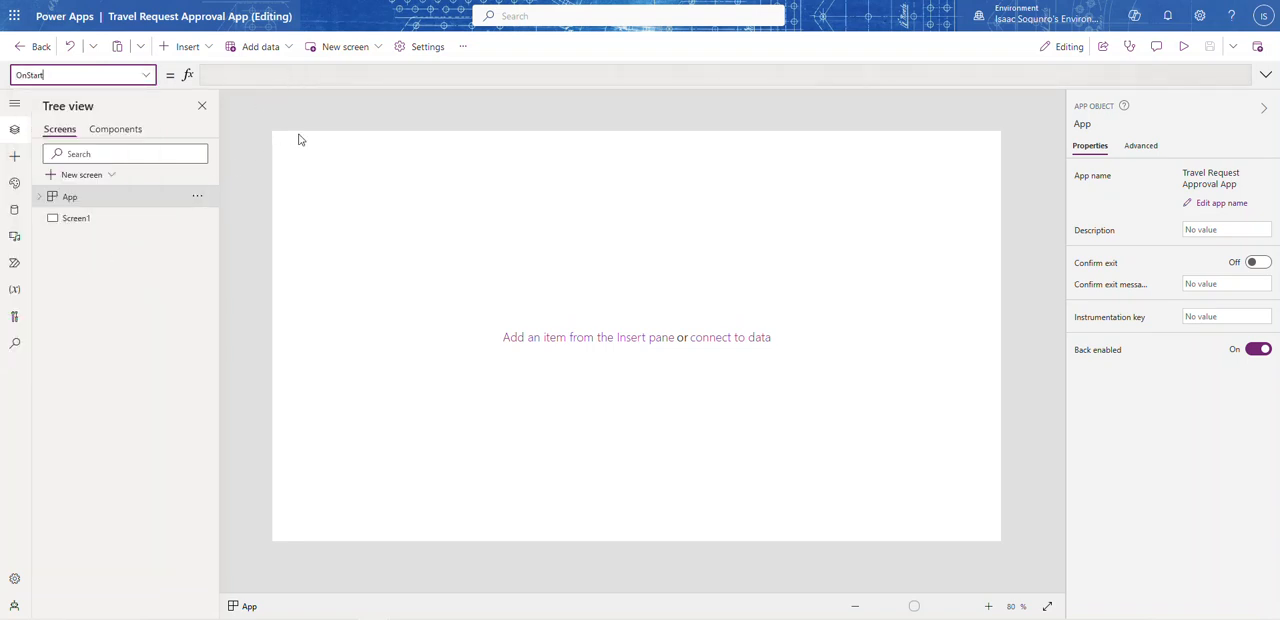
click(1130, 150)
click(1090, 147)
click(1265, 75)
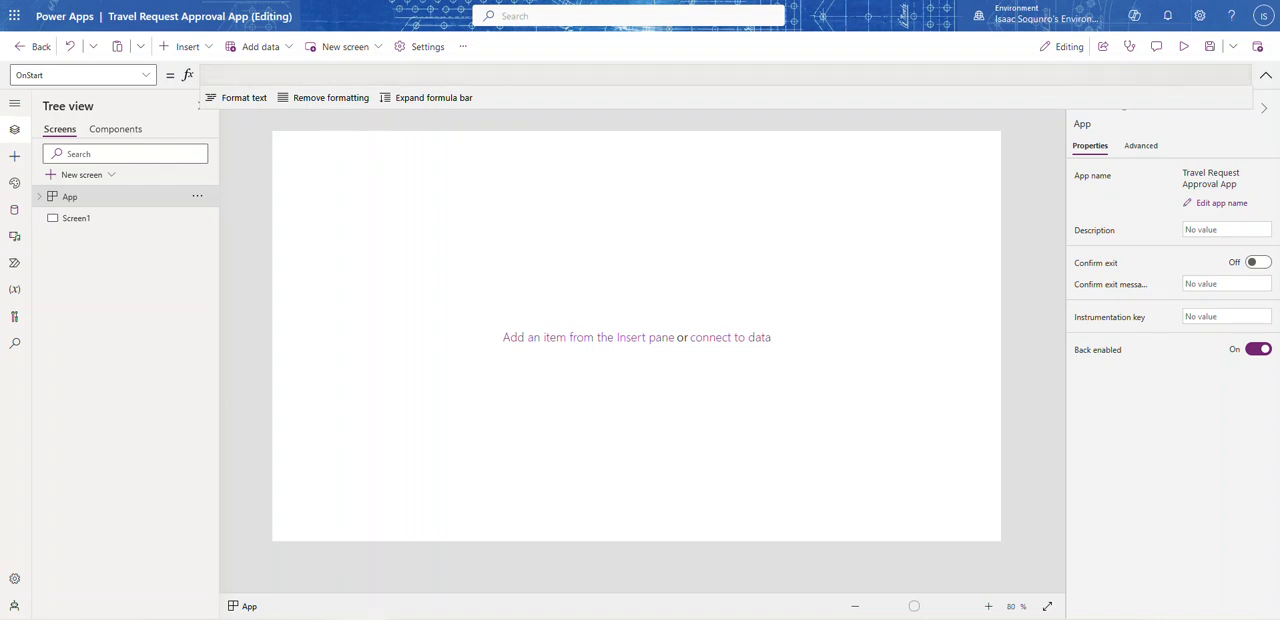
Step: Switch to the Travel Request Approval list in SharePoint
mouse_move(374, 618)
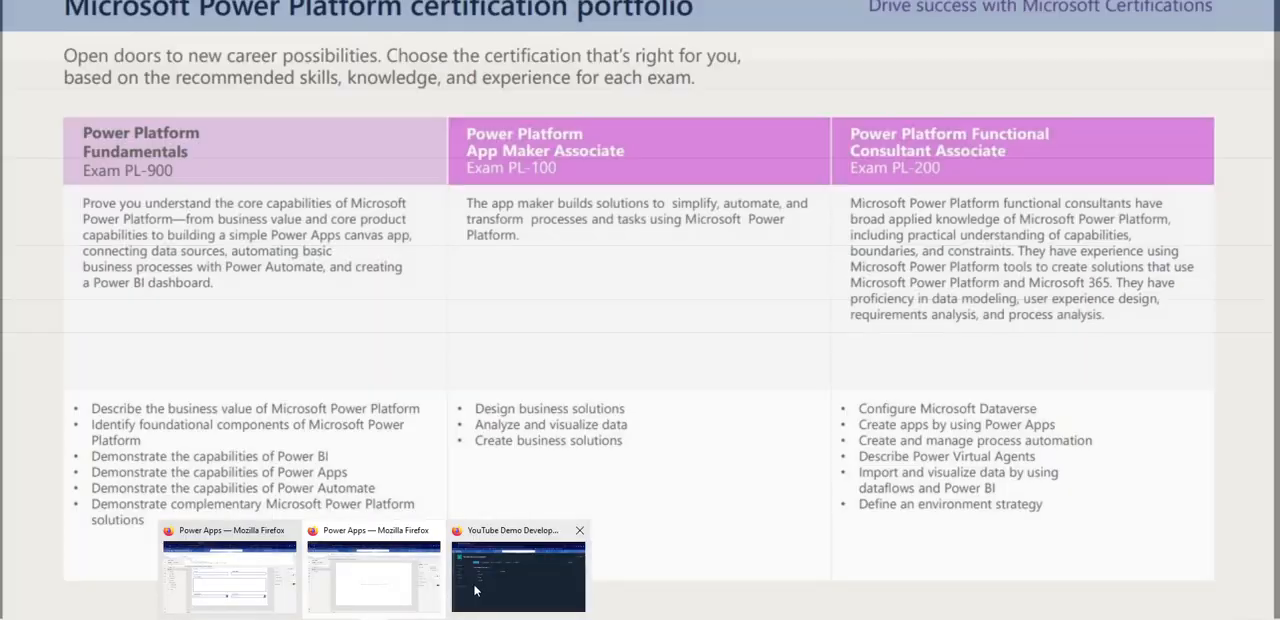
click(475, 591)
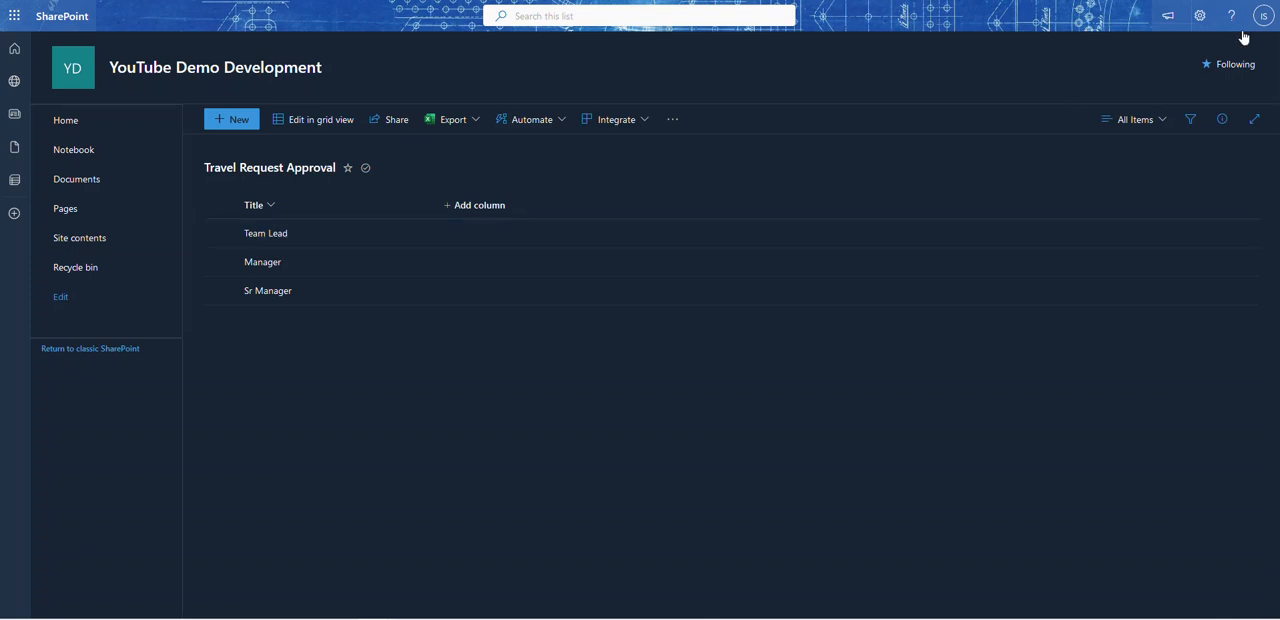
Step: Switch back to Power Apps Studio and look through the App object's advanced properties, from the OnStart action down to StartScreen
drag(300, 0, 0, 50)
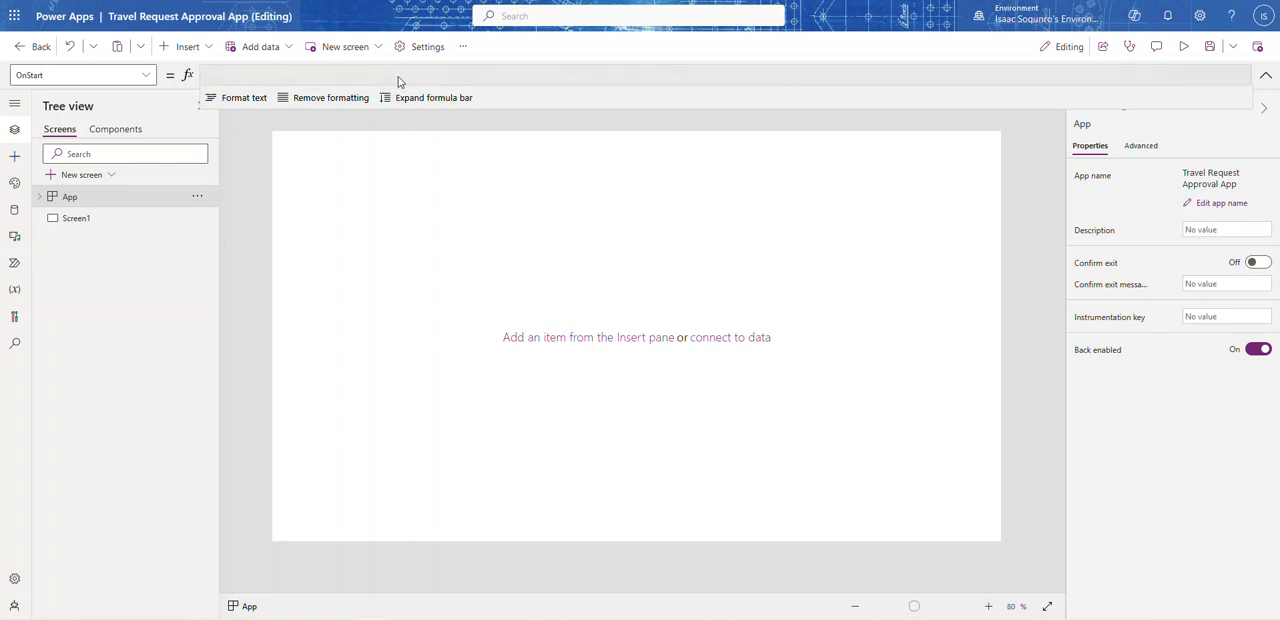
click(1142, 150)
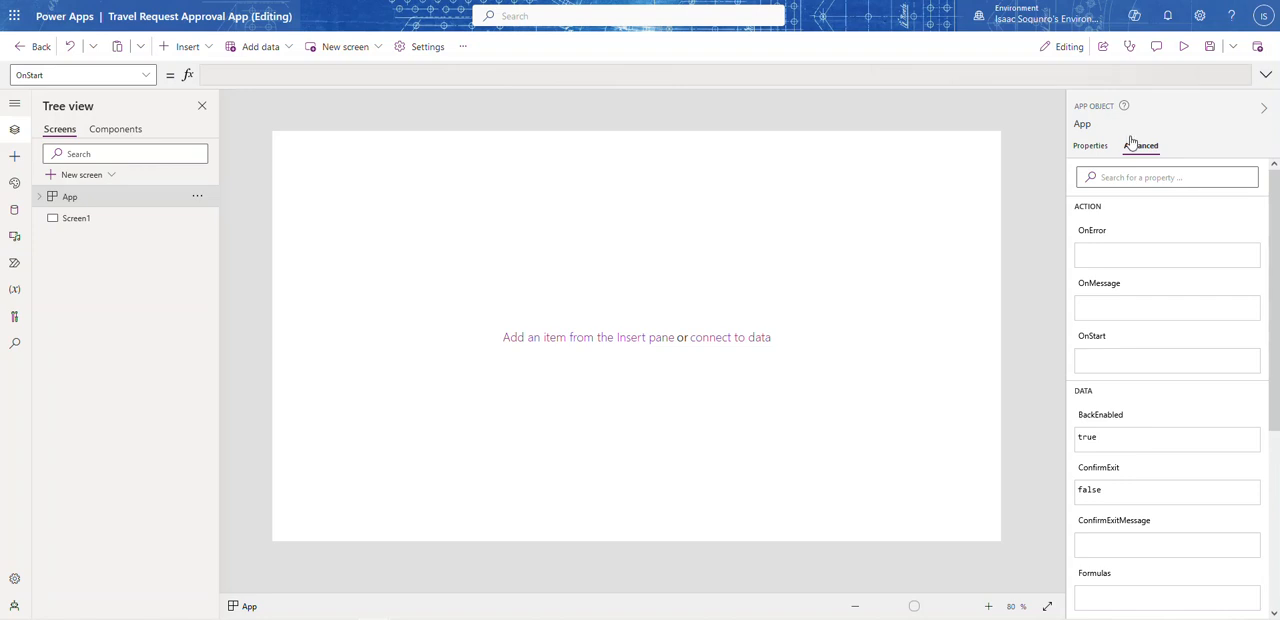
scroll(1160, 326, down, 3)
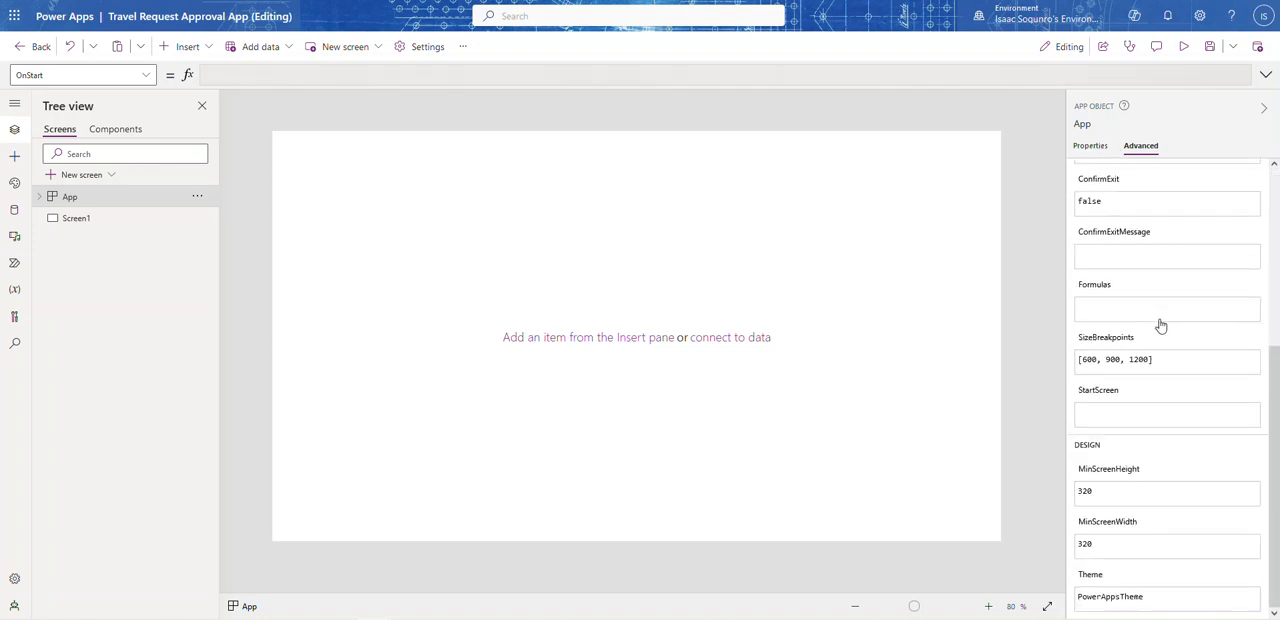
click(1124, 417)
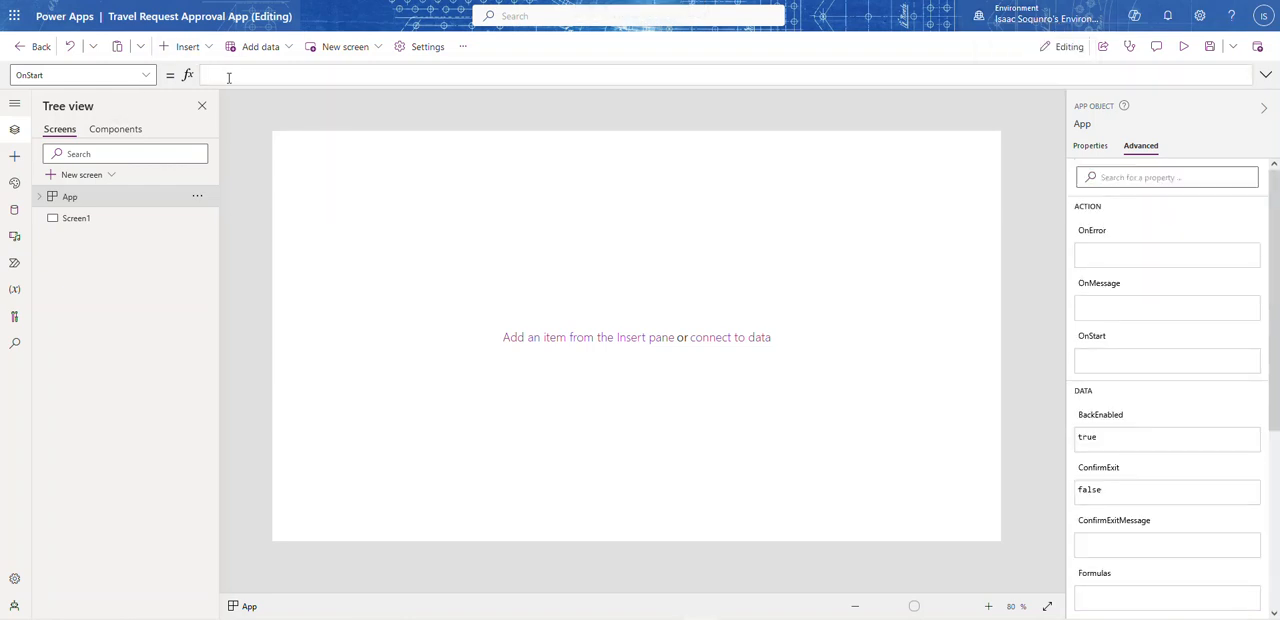
Step: Start the App's OnStart formula with a Set function whose variable is isUserAdmin
click(1265, 74)
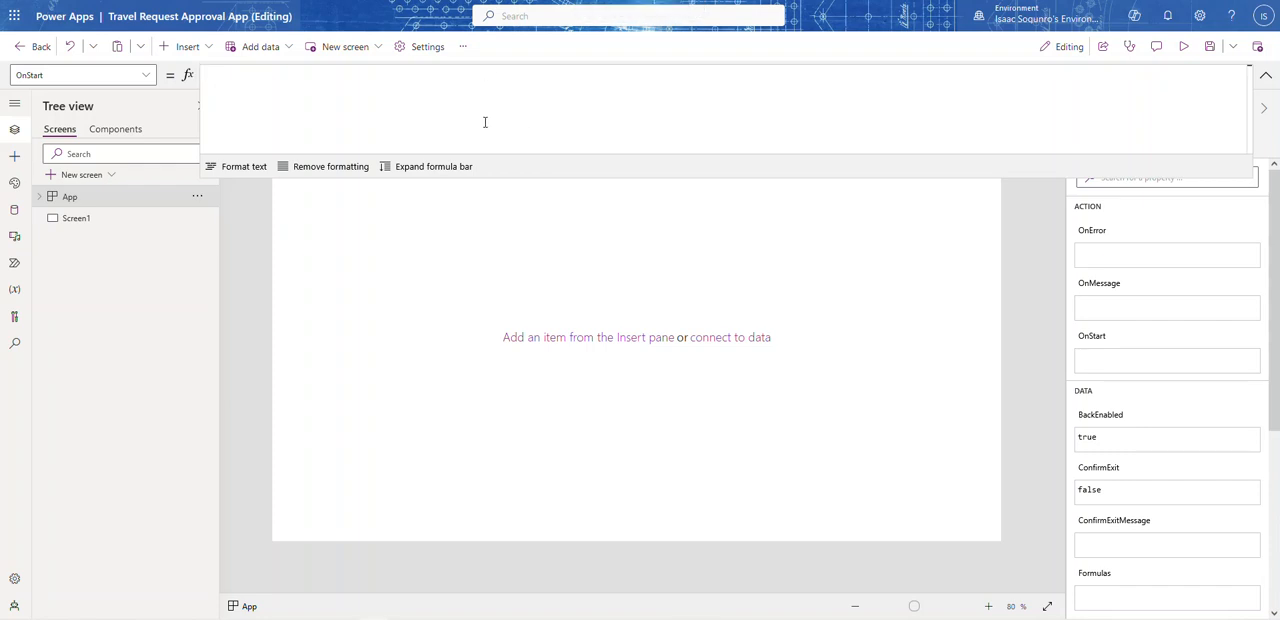
text(Set(is)
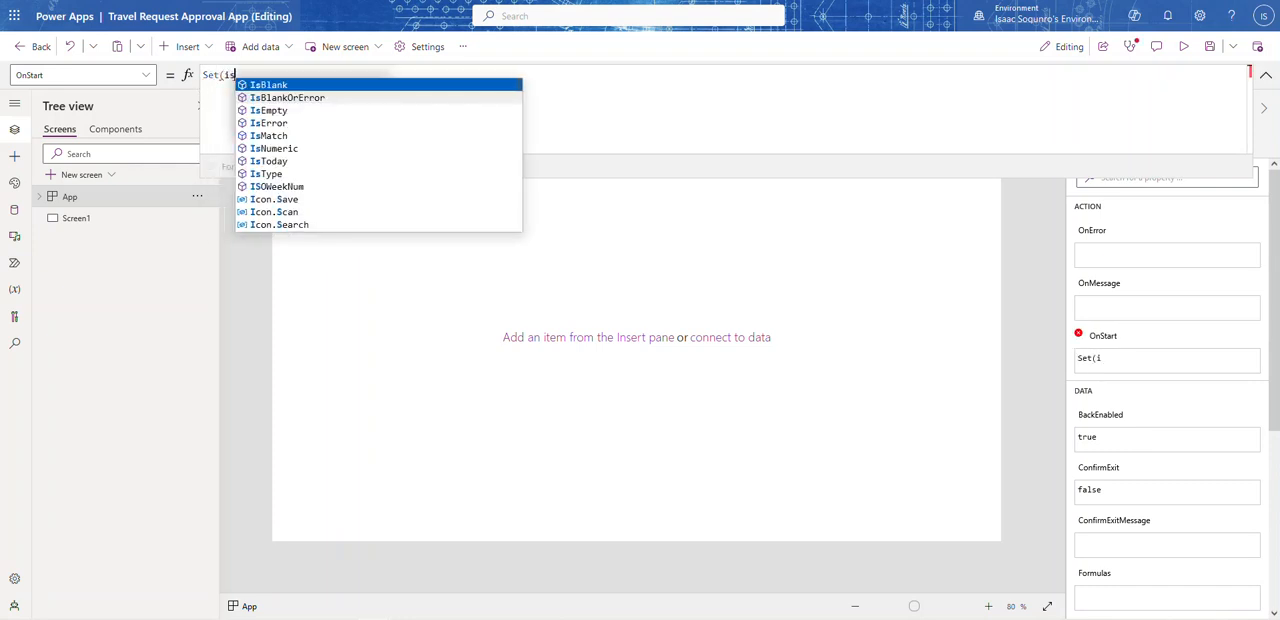
text(UserAdmin)
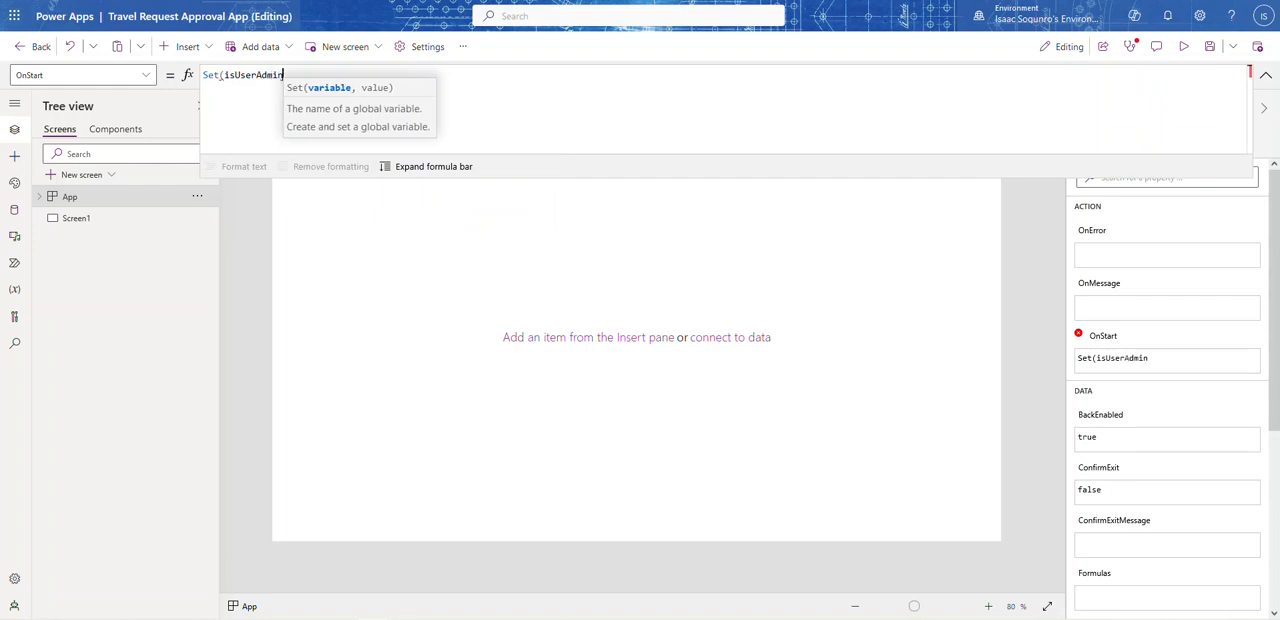
text(,)
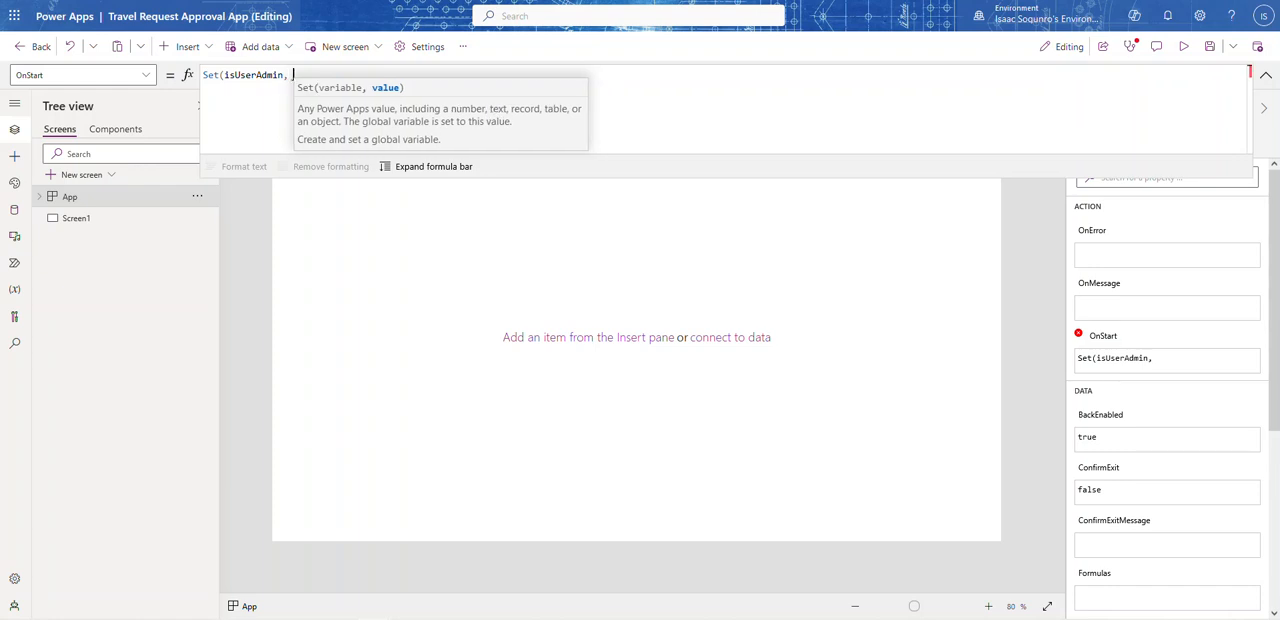
Step: Give the variable a LookUp on 'Travel Request Approval' with the condition Title = "Team Lead"
text(LookUp)
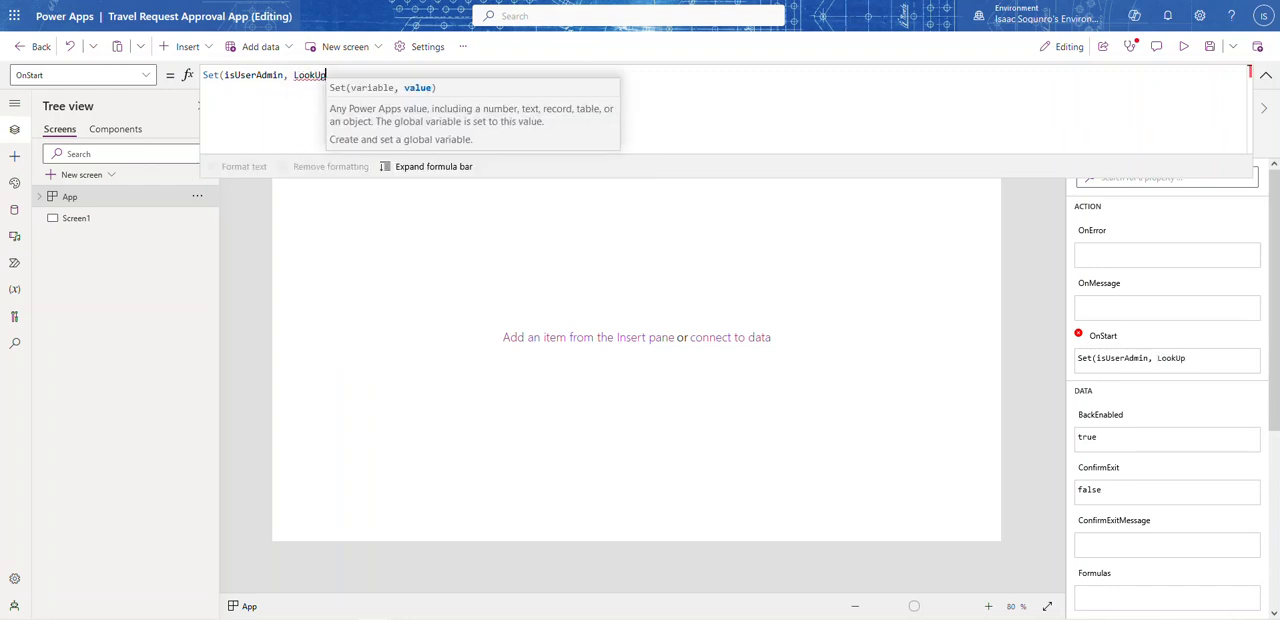
text(()
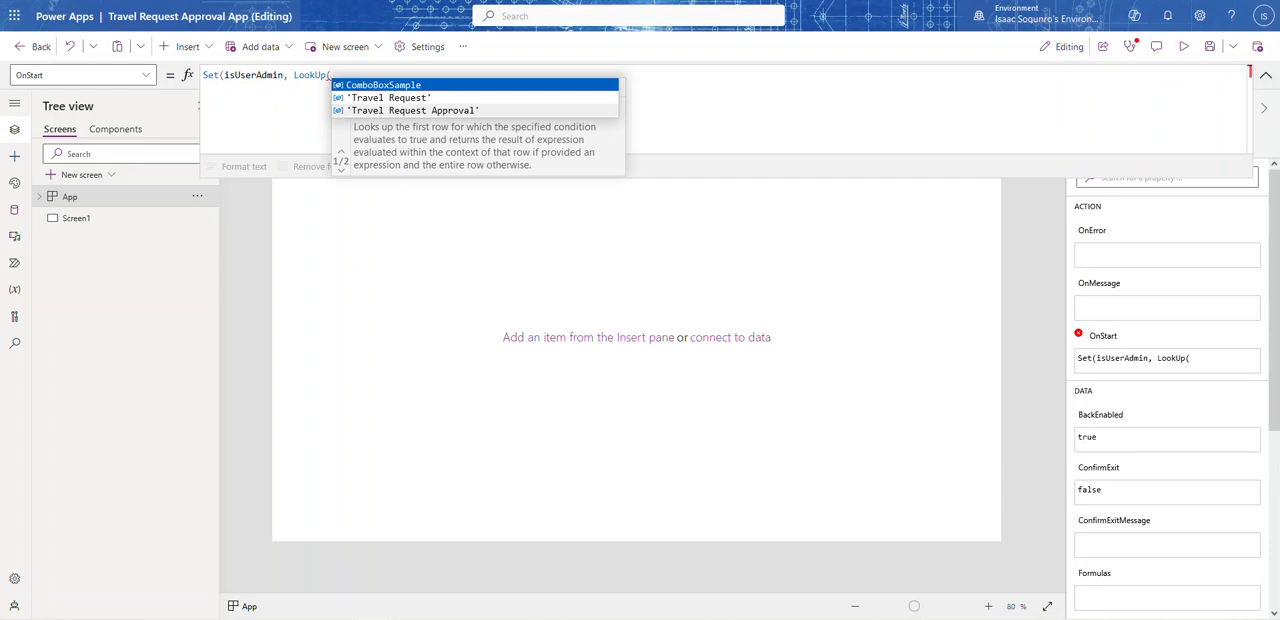
click(435, 110)
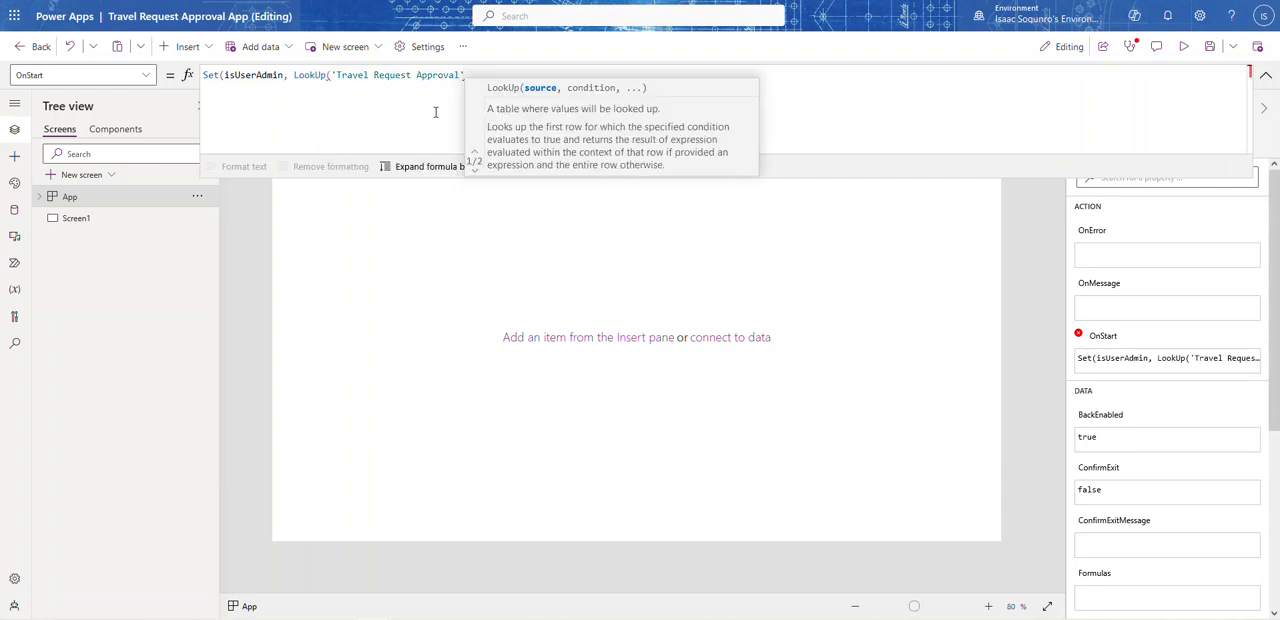
text(, Ti)
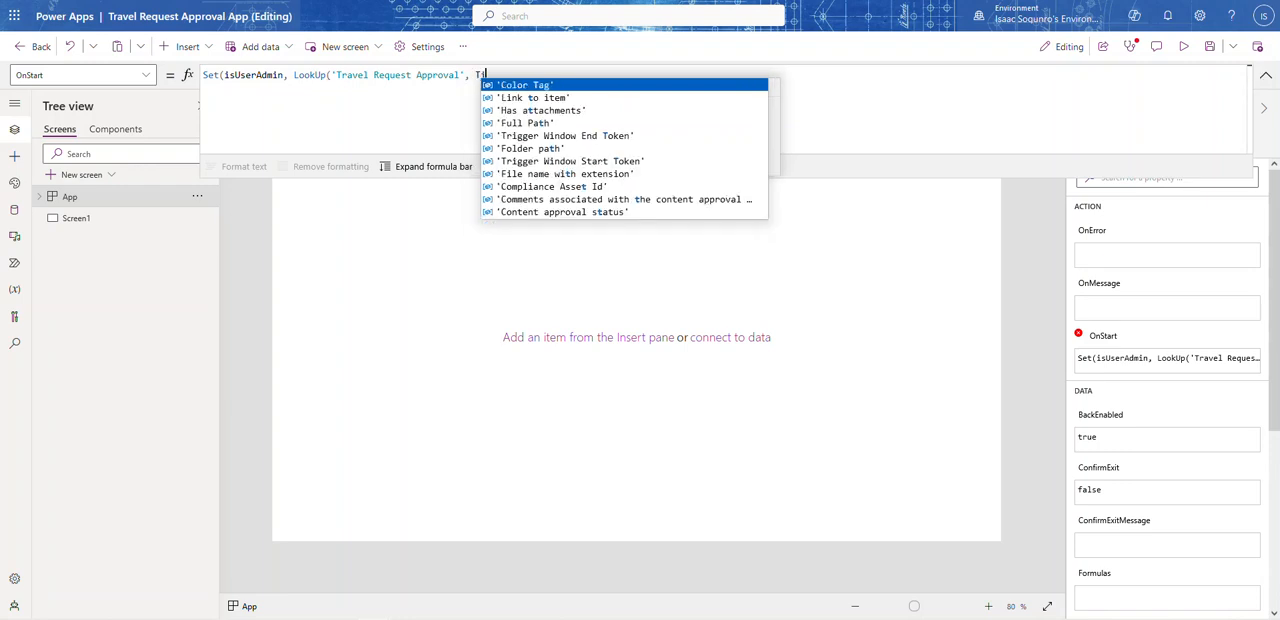
text(lle)
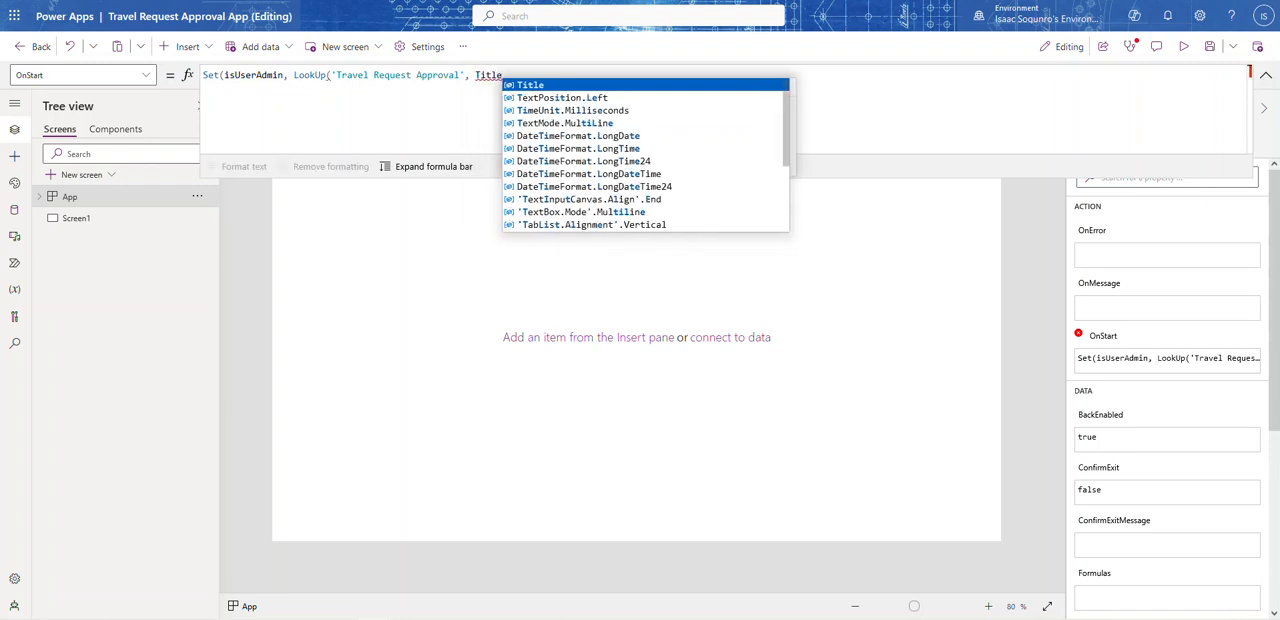
text( = "Te)
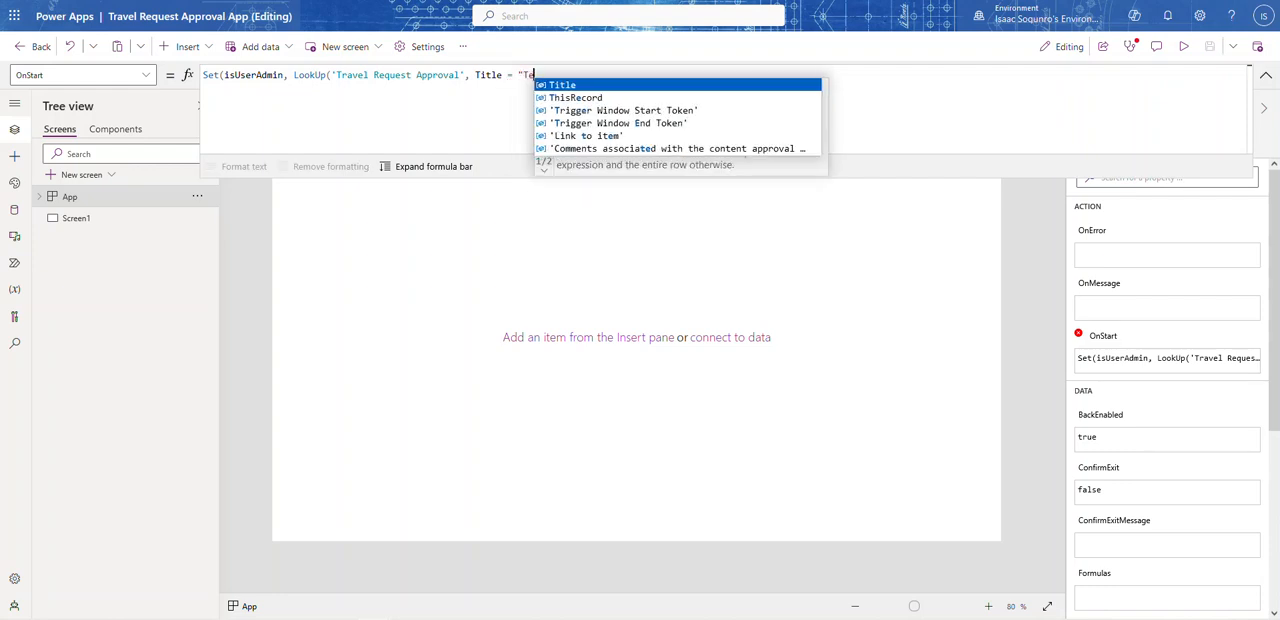
text(am Lead" )
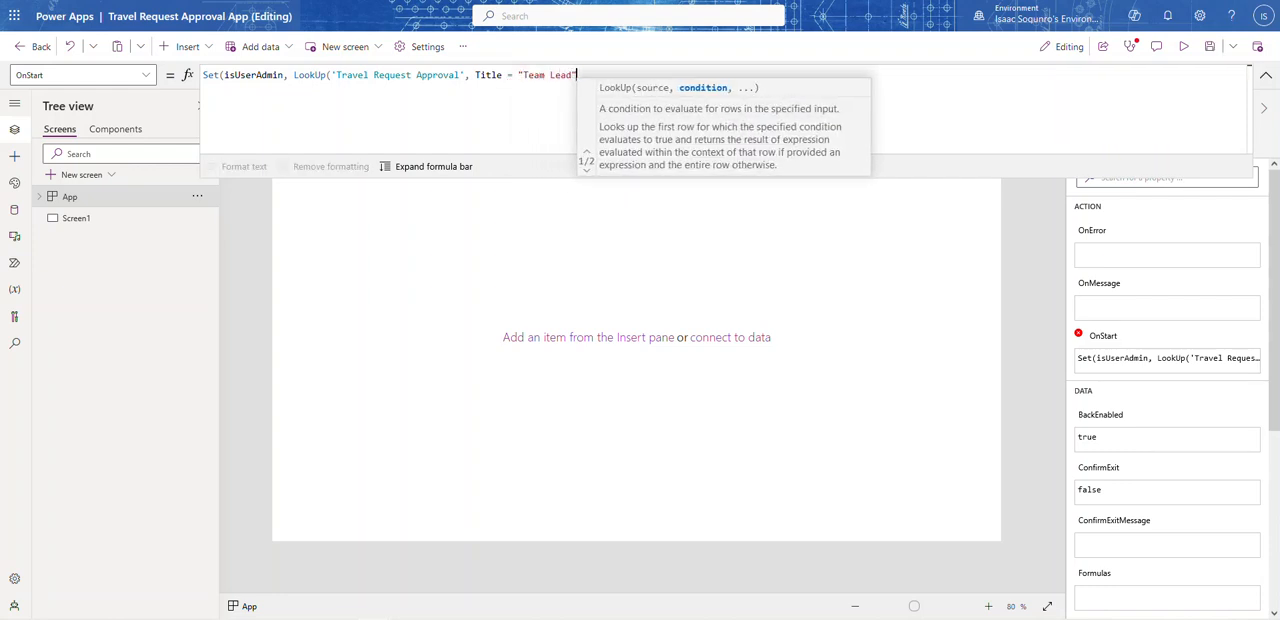
text(|| )
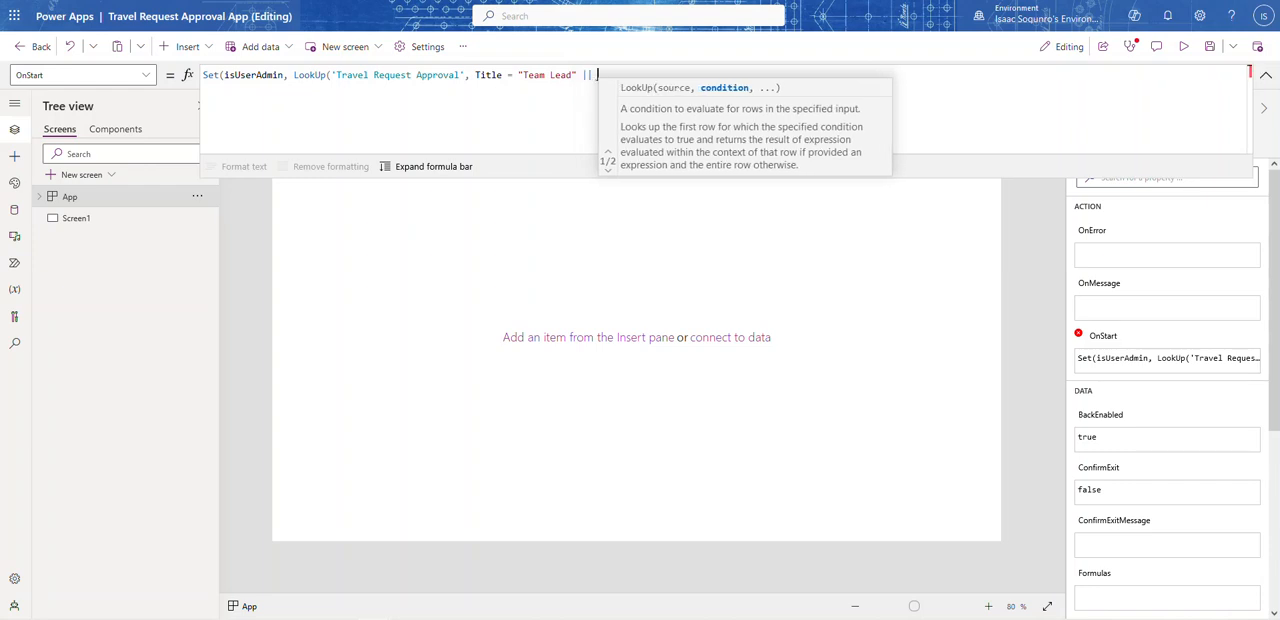
text(Title )
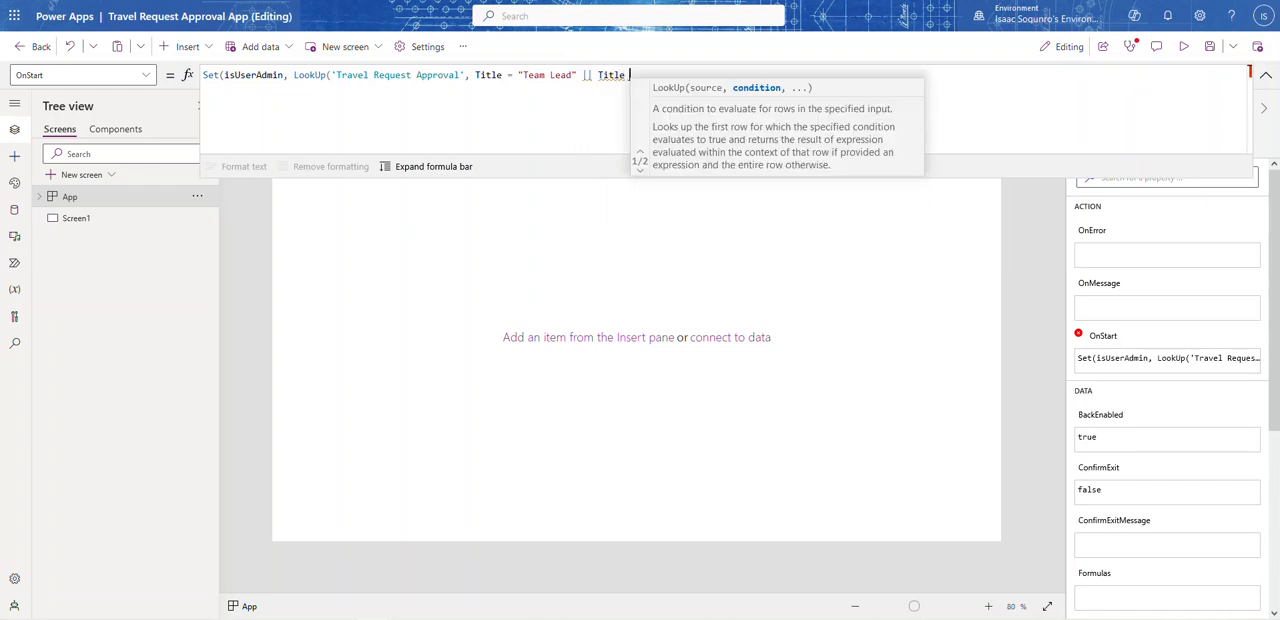
text(= "Man)
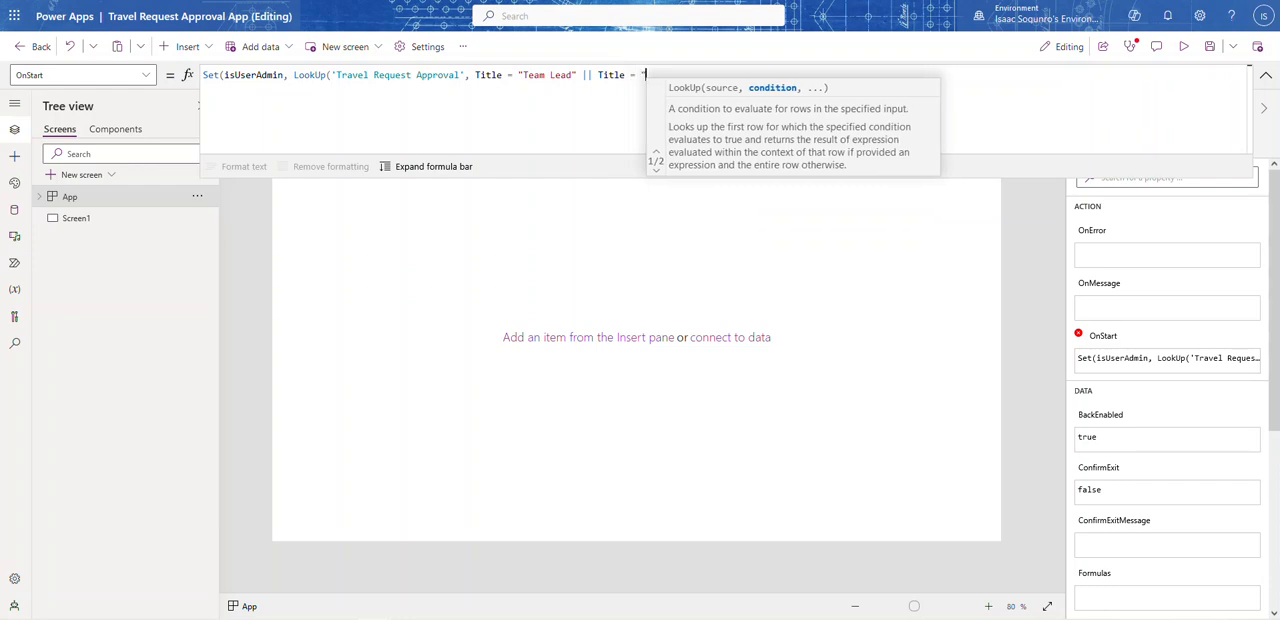
text(ager" )
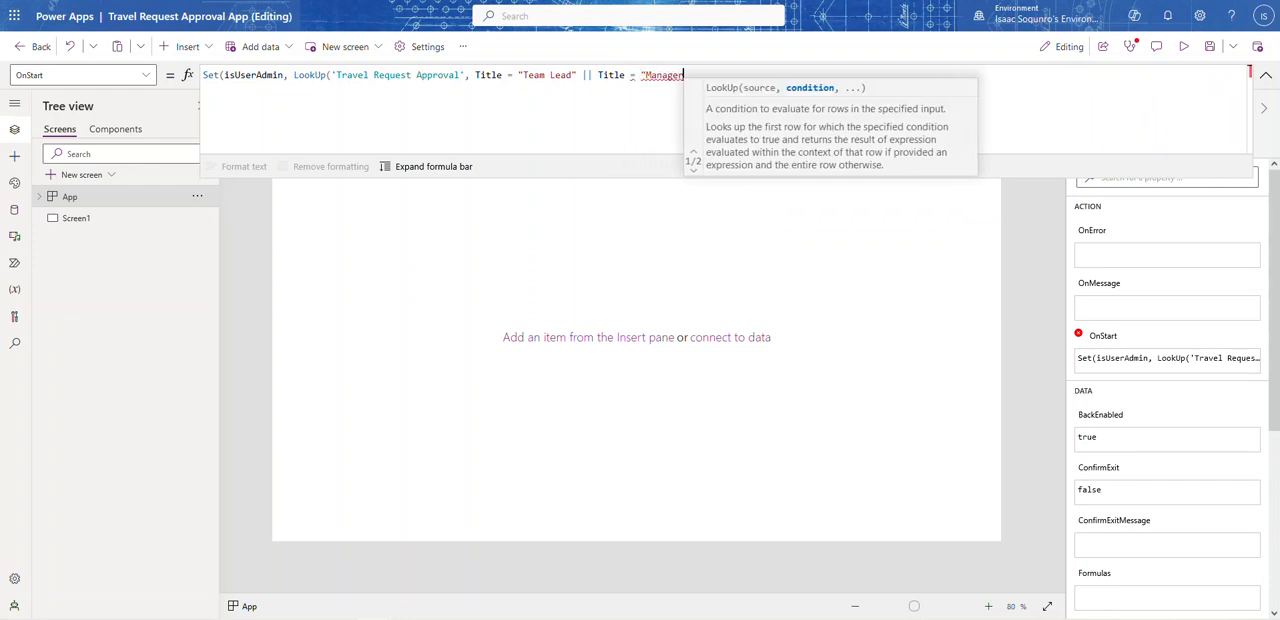
text(|| )
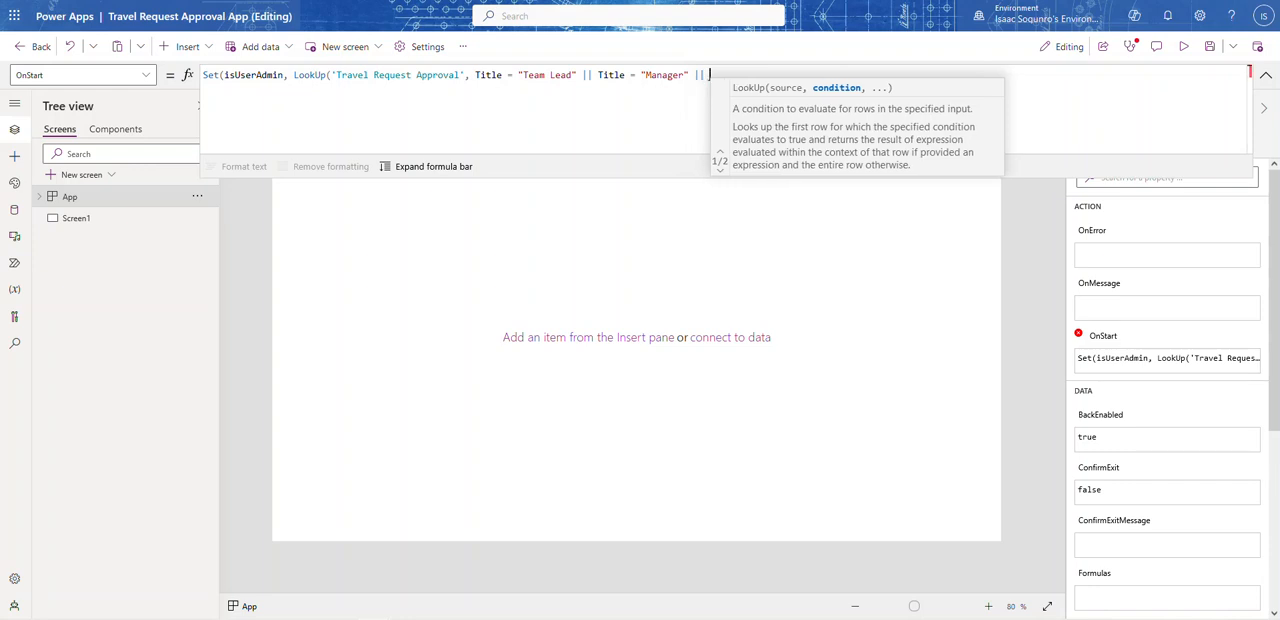
text(Title)
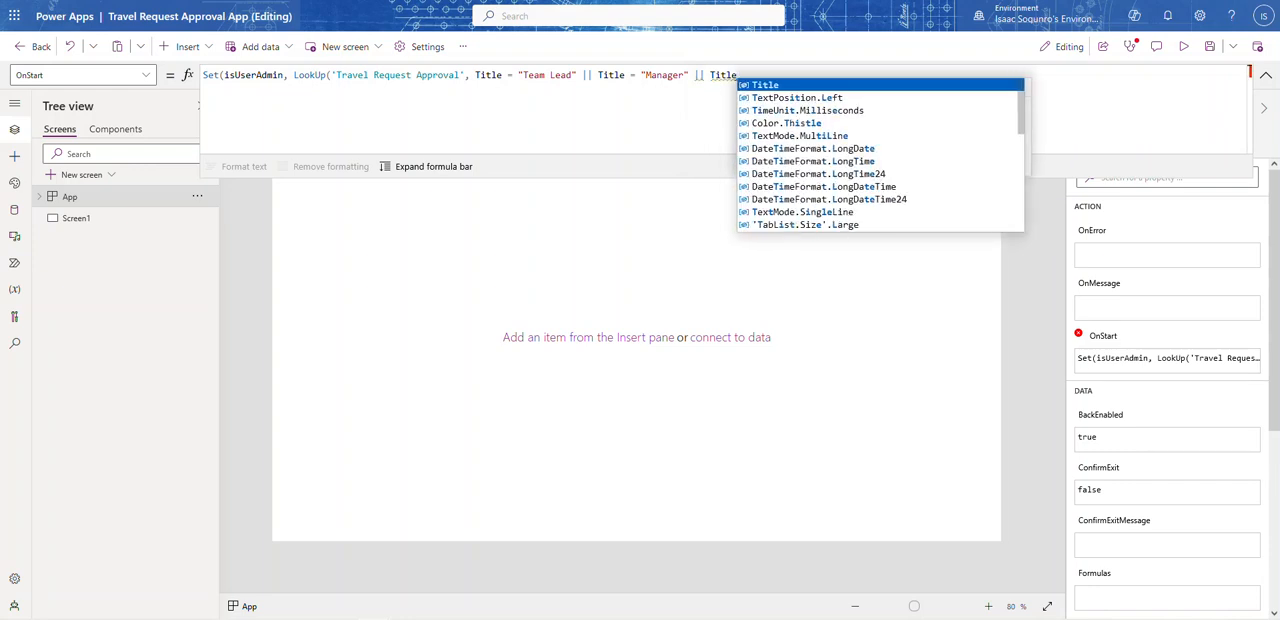
text( =)
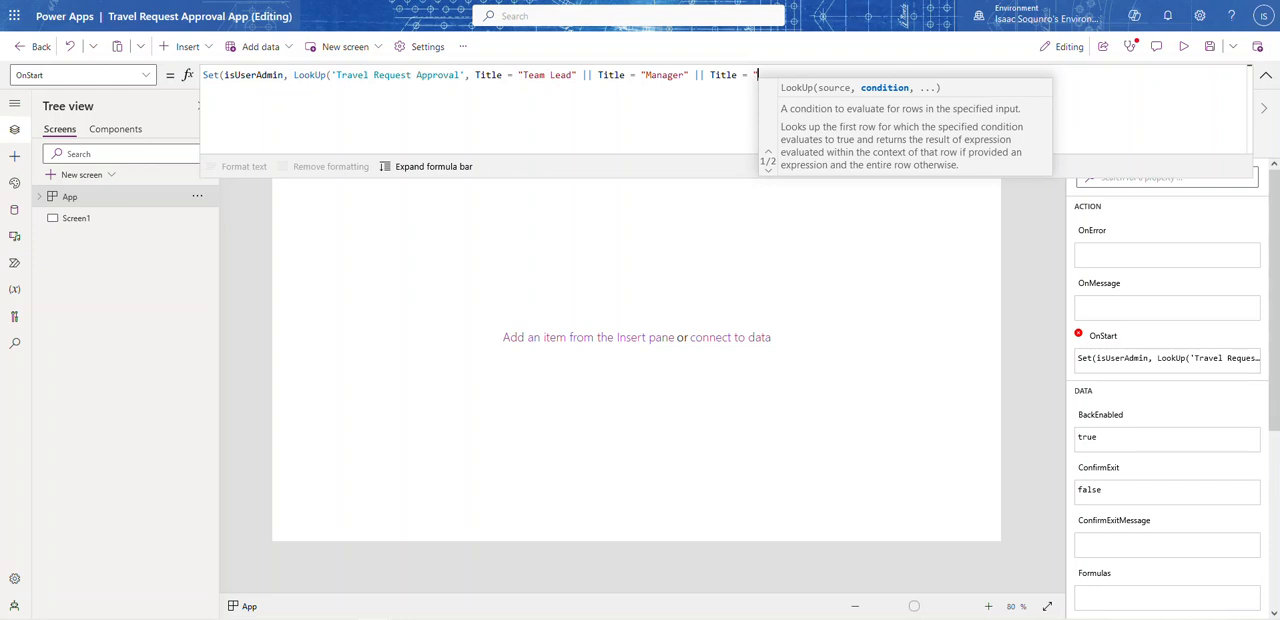
Step: Add the alternative || Title = "Sr Manager" to the LookUp condition and close both the LookUp and Set parentheses
text("Sr)
text( Manager)
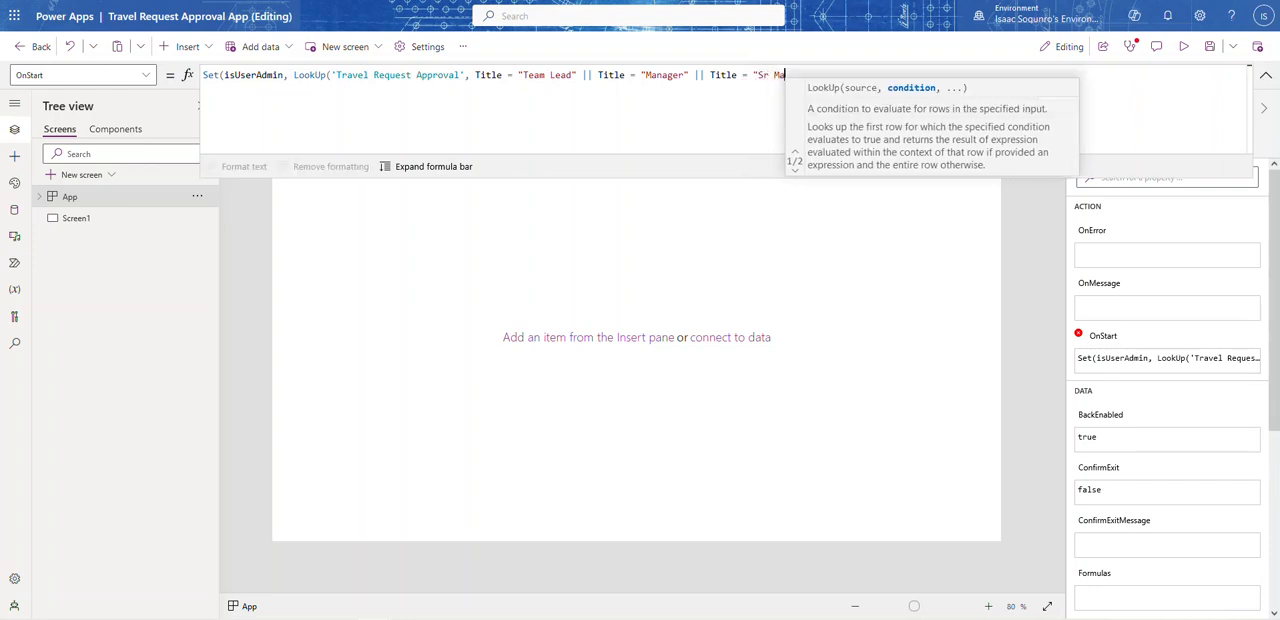
text(")
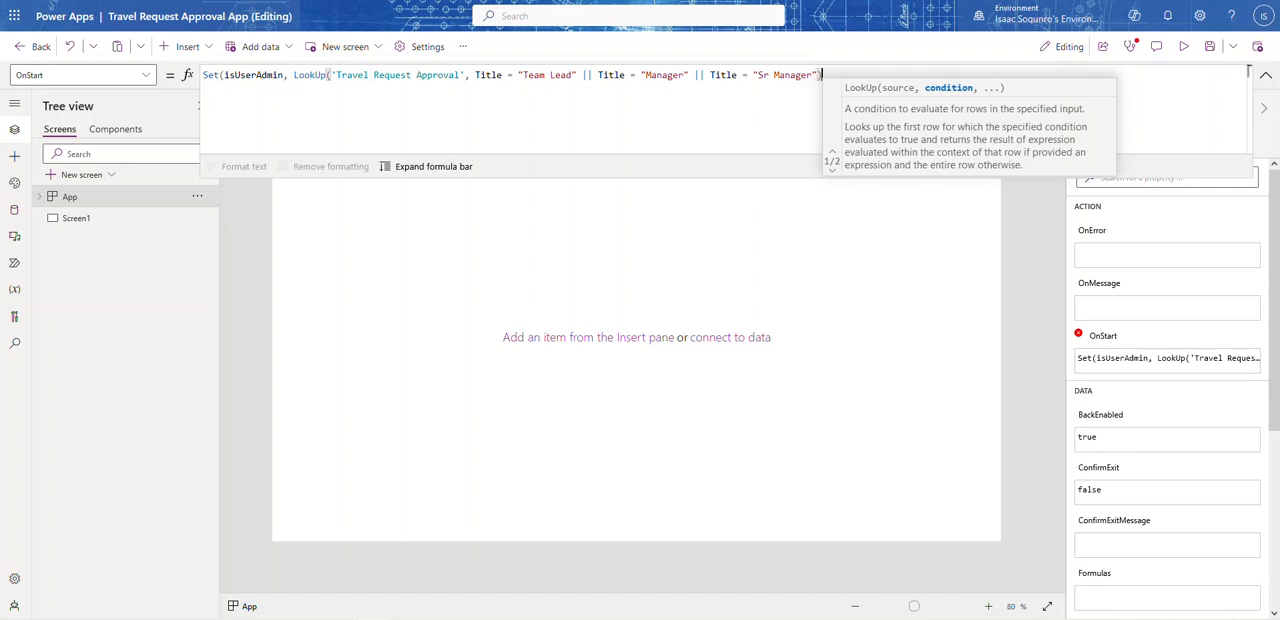
text())
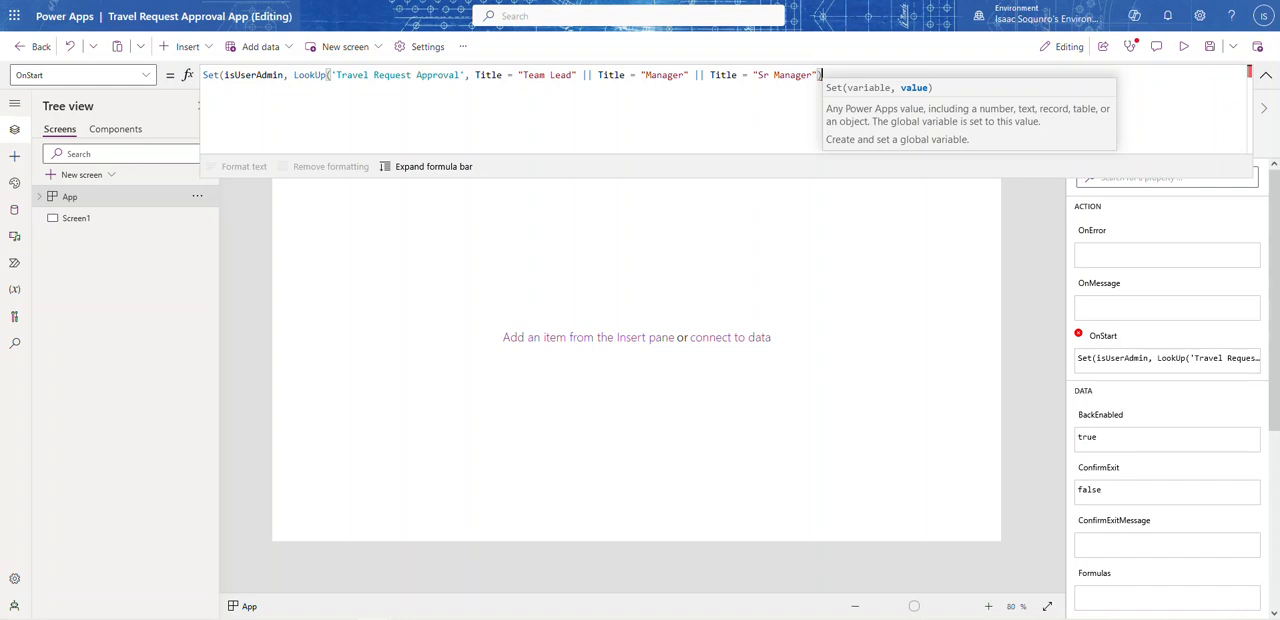
text())
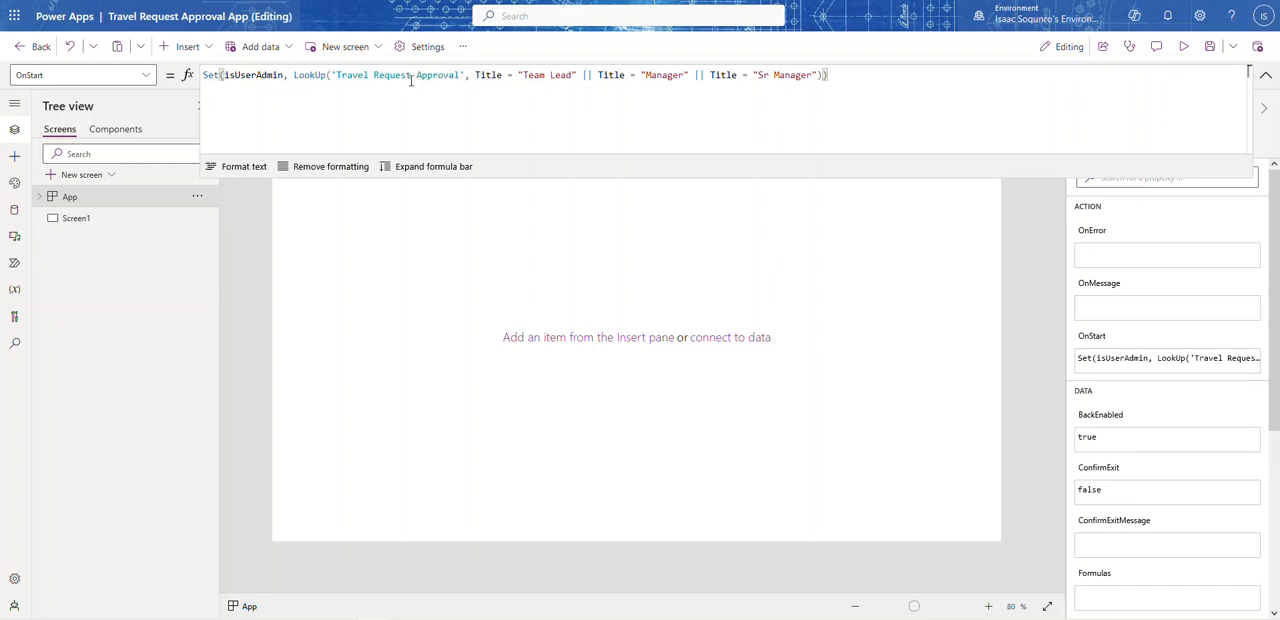
Step: Wrap the LookUp expression in an IsBlank function, including its closing parenthesis at the end of the formula
click(295, 76)
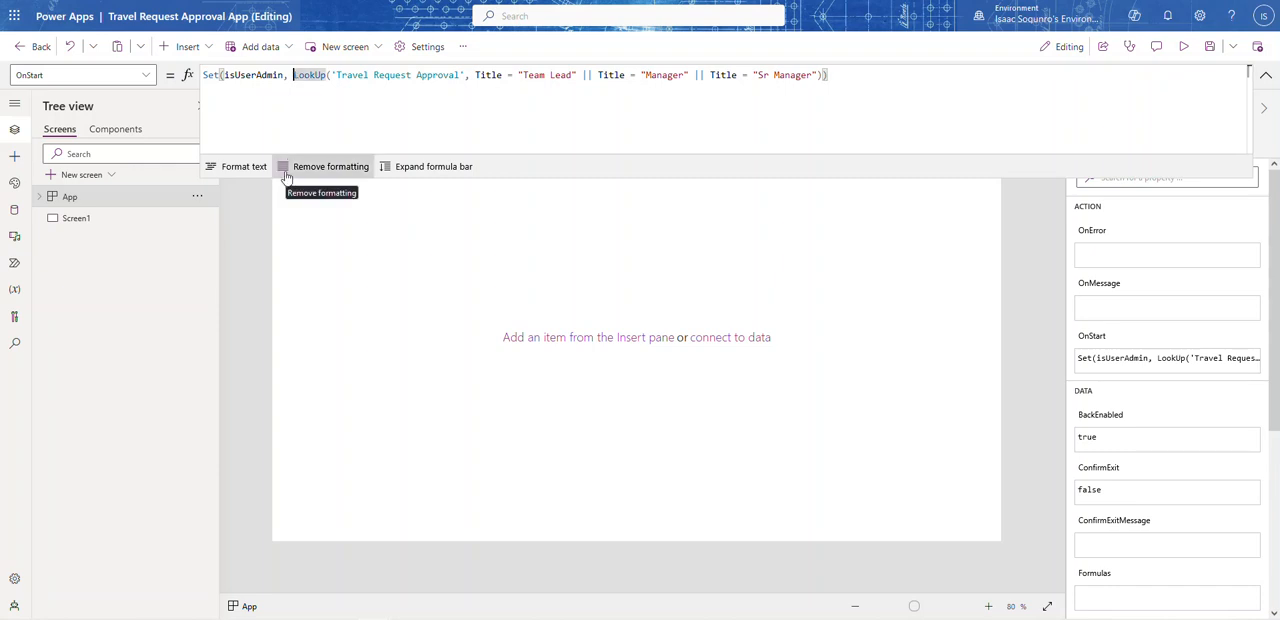
text(I)
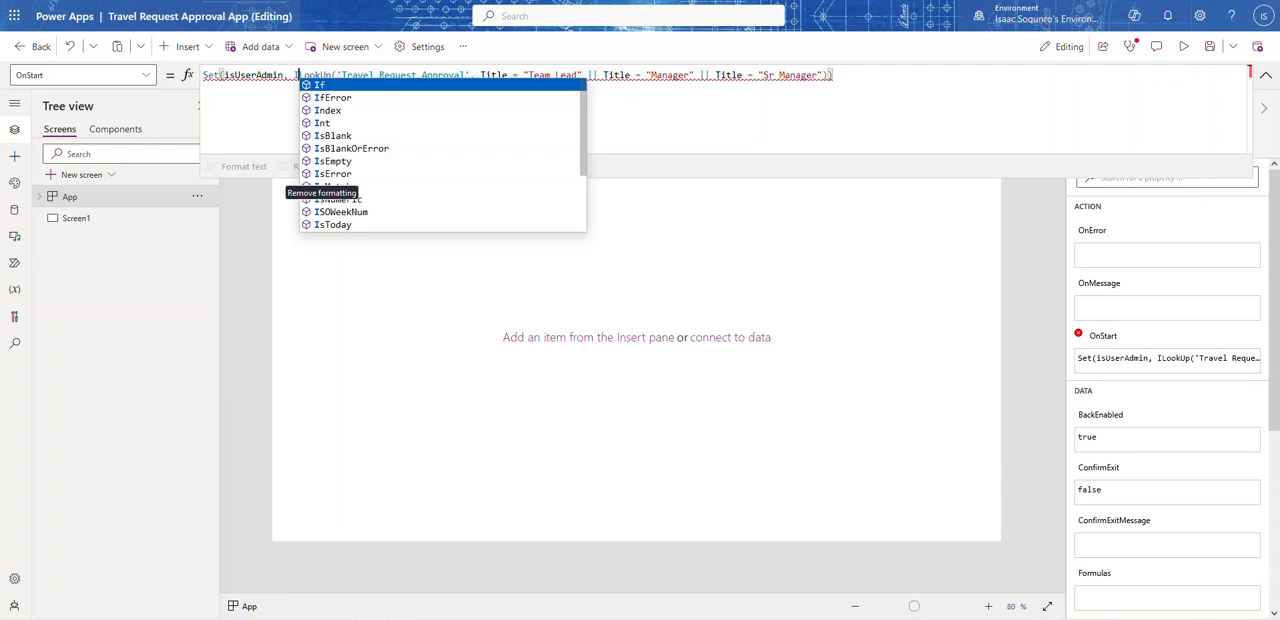
text(sBlank)
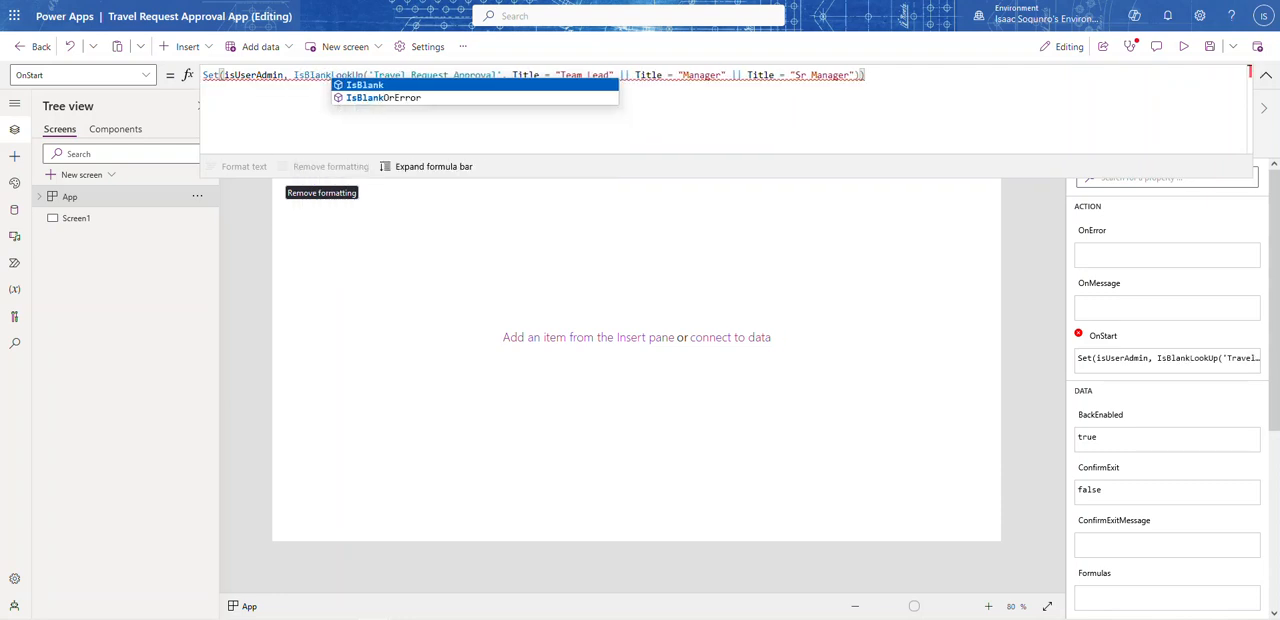
text(()
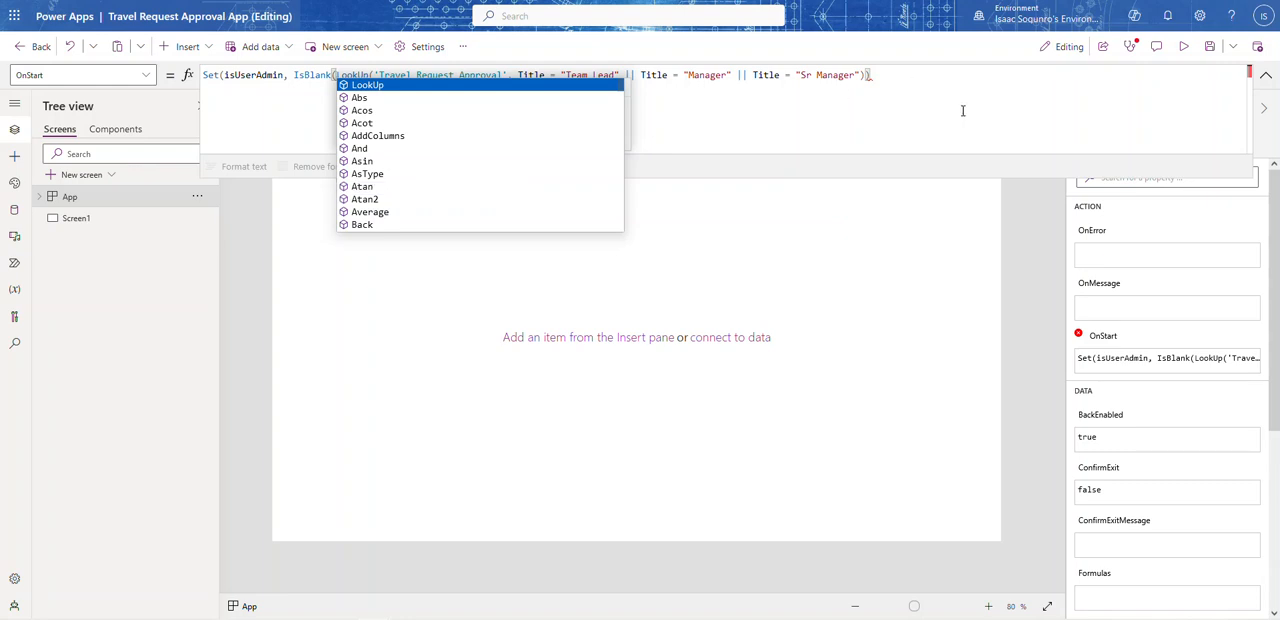
click(926, 76)
text())
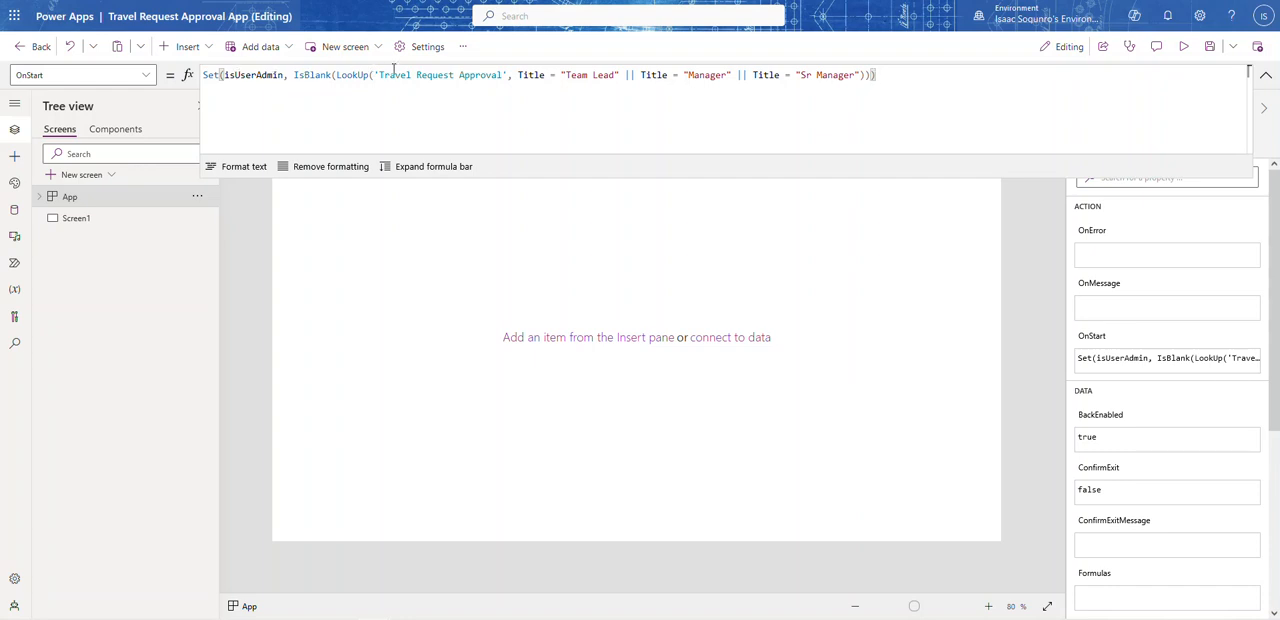
Step: Negate the IsBlank expression with a leading ! in the OnStart formula and check its evaluated result
double_click(310, 75)
click(293, 75)
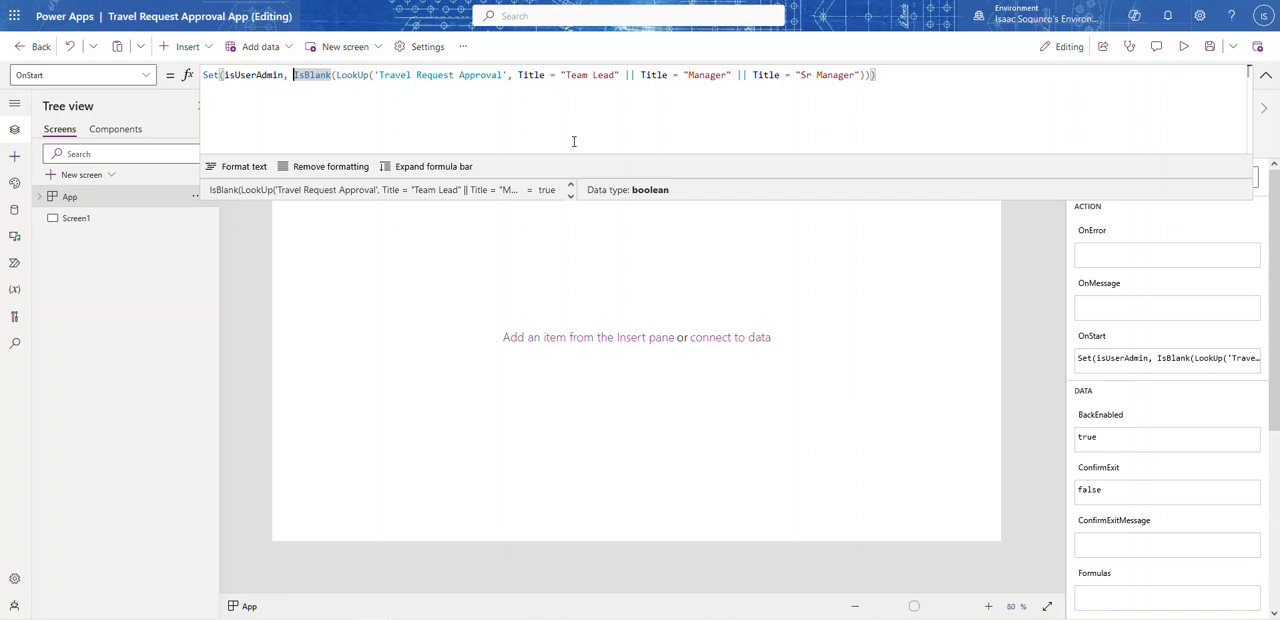
text(!)
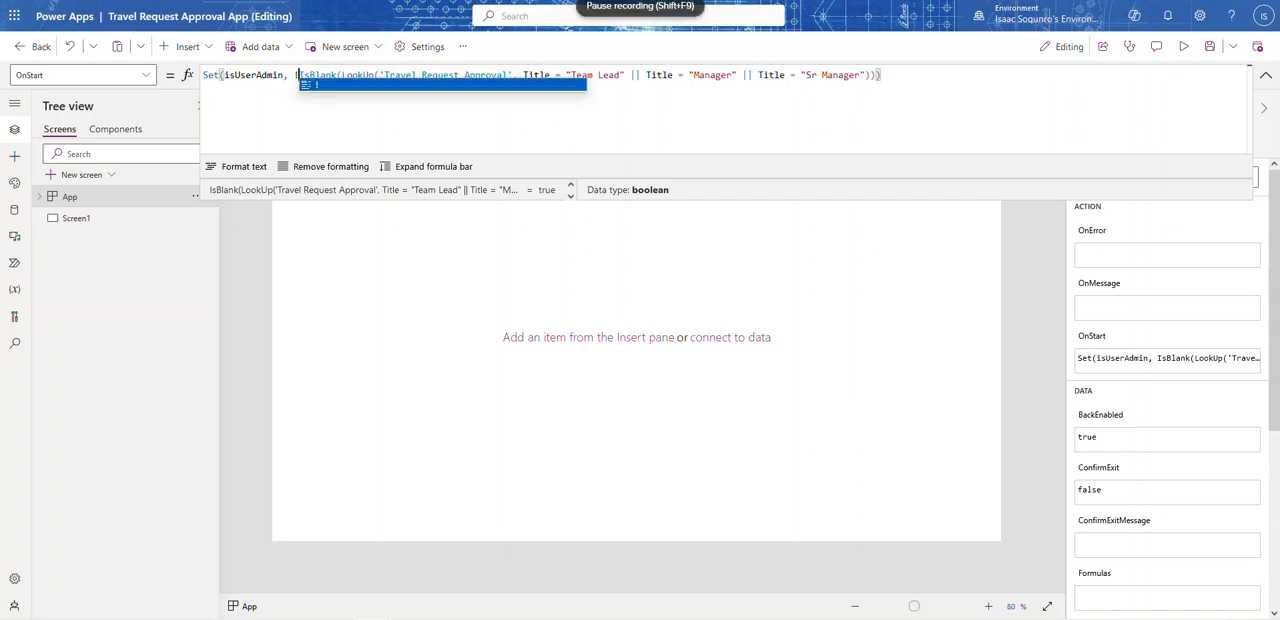
click(491, 48)
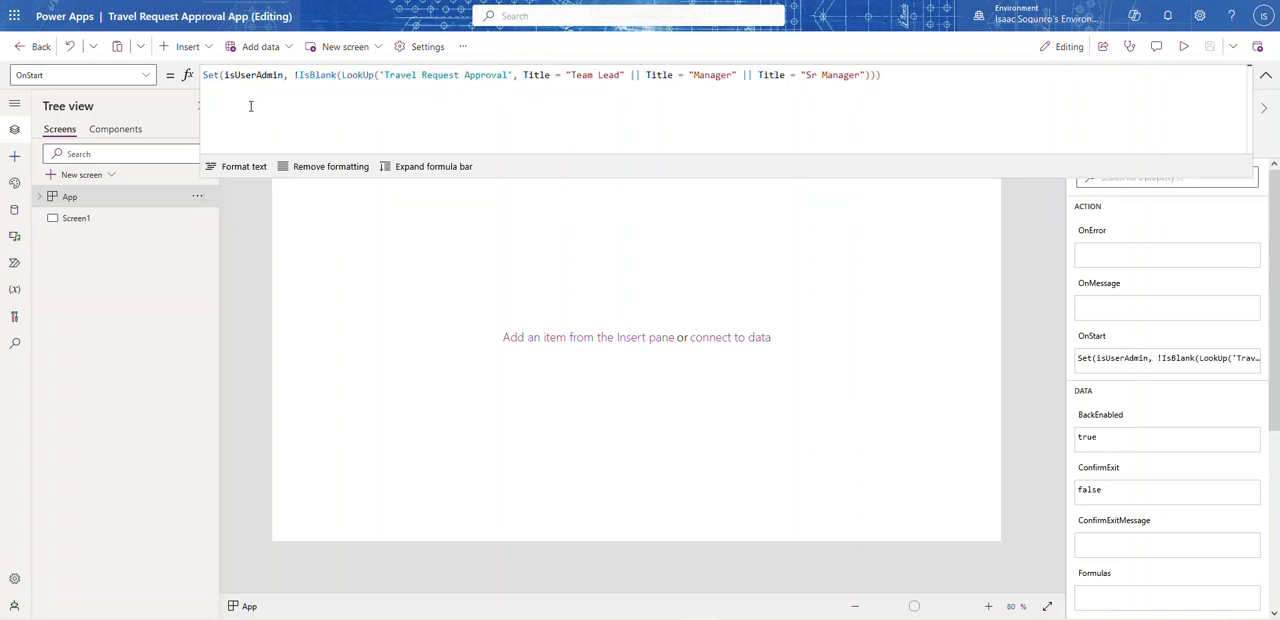
click(297, 75)
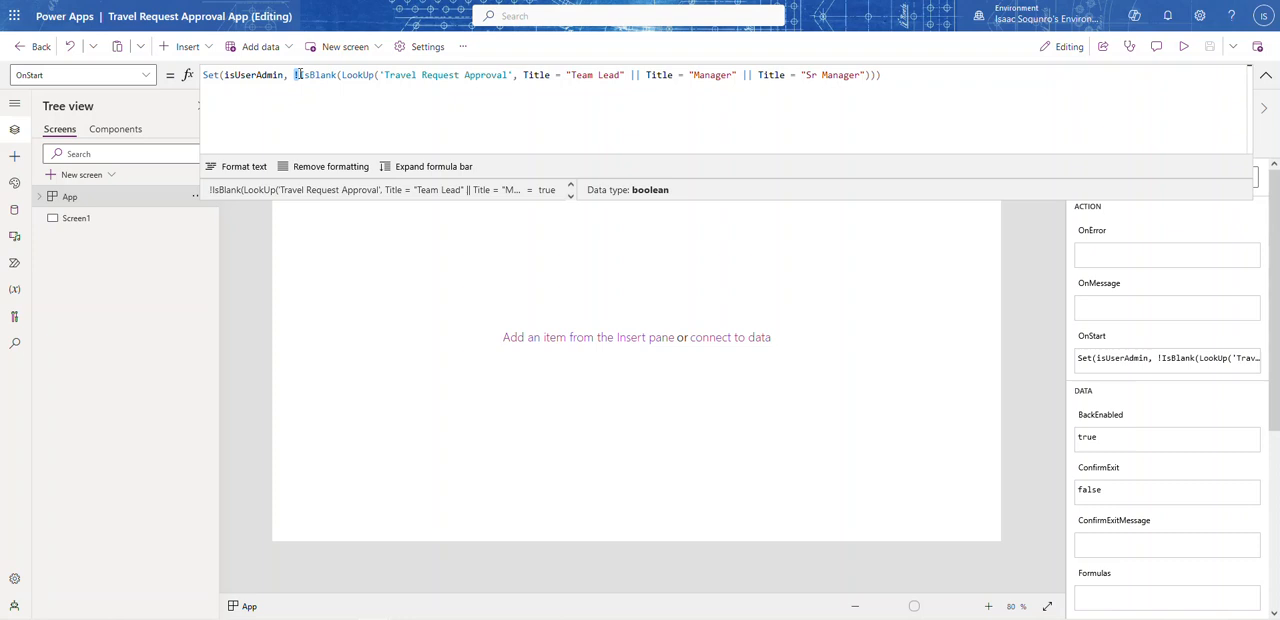
Step: Check the value of the isUserAdmin variable in the OnStart formula, and collapse the expanded formula bar
double_click(257, 75)
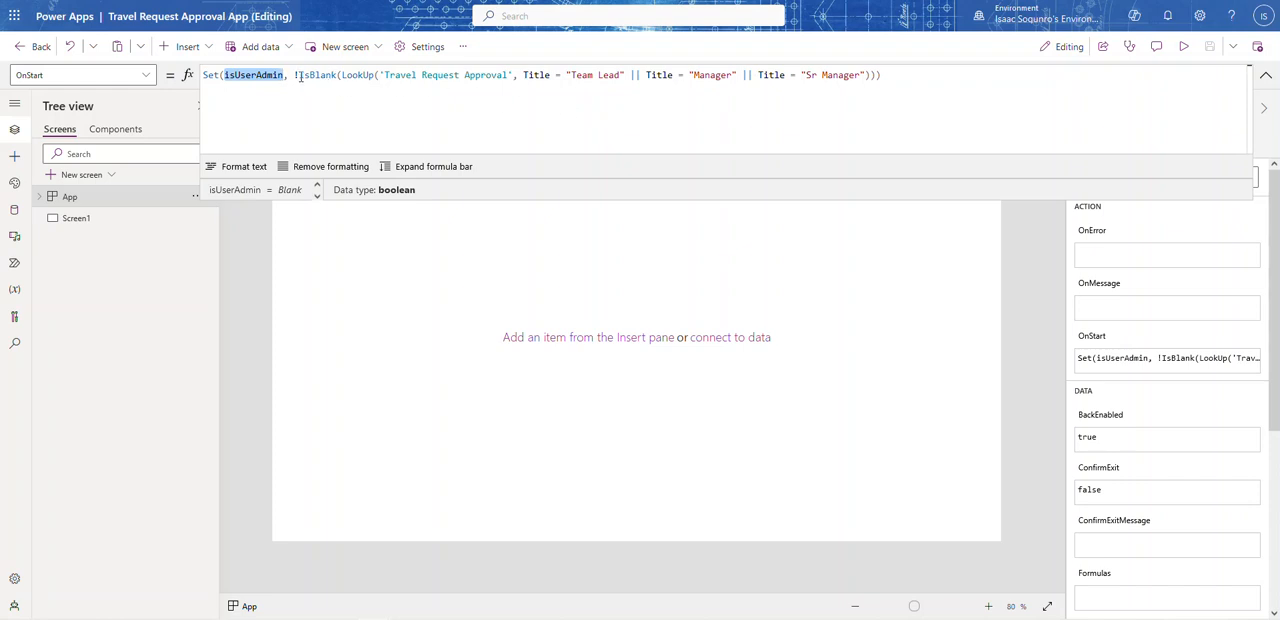
click(252, 75)
key(End)
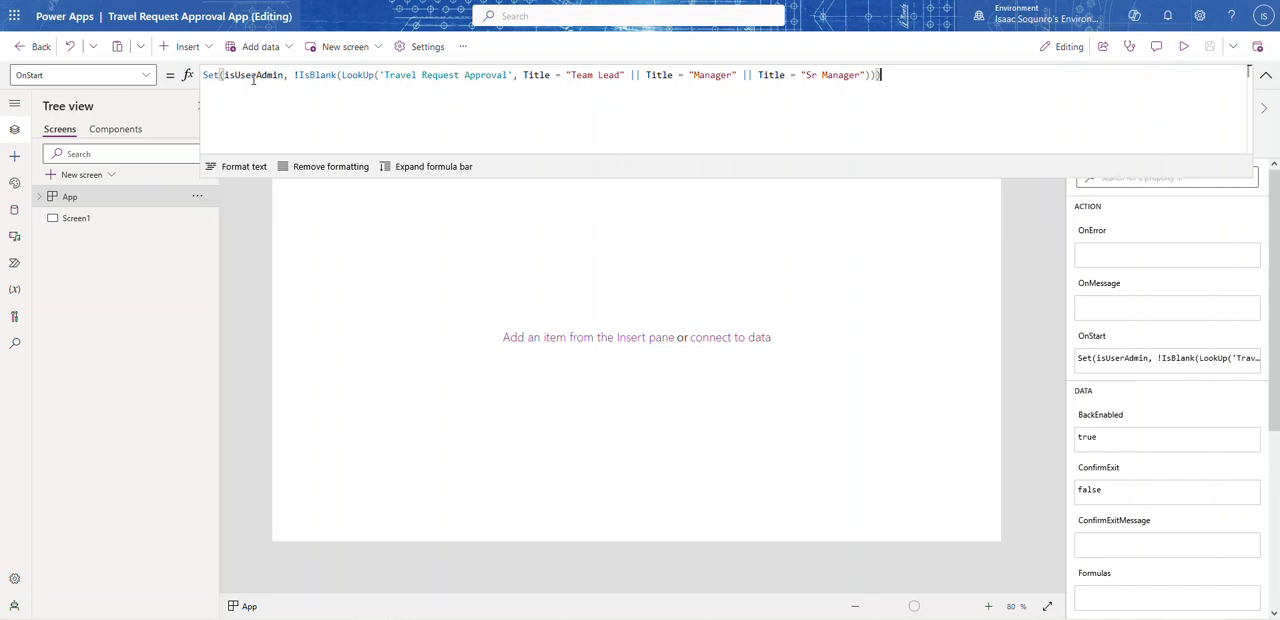
double_click(253, 76)
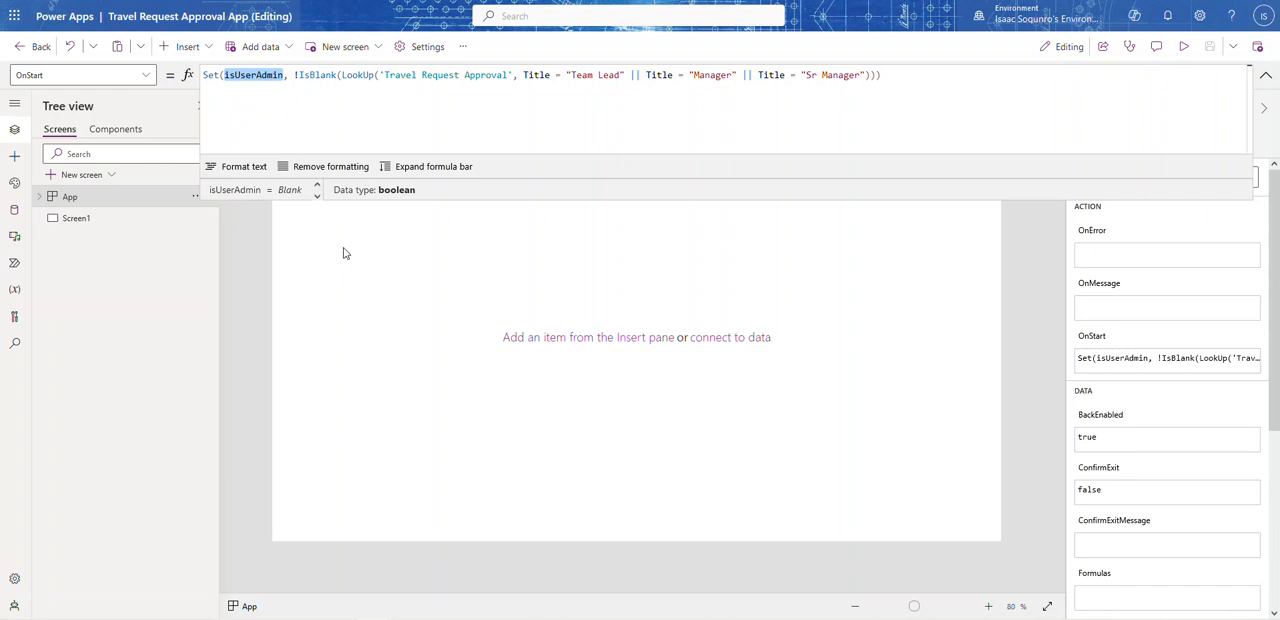
click(1266, 75)
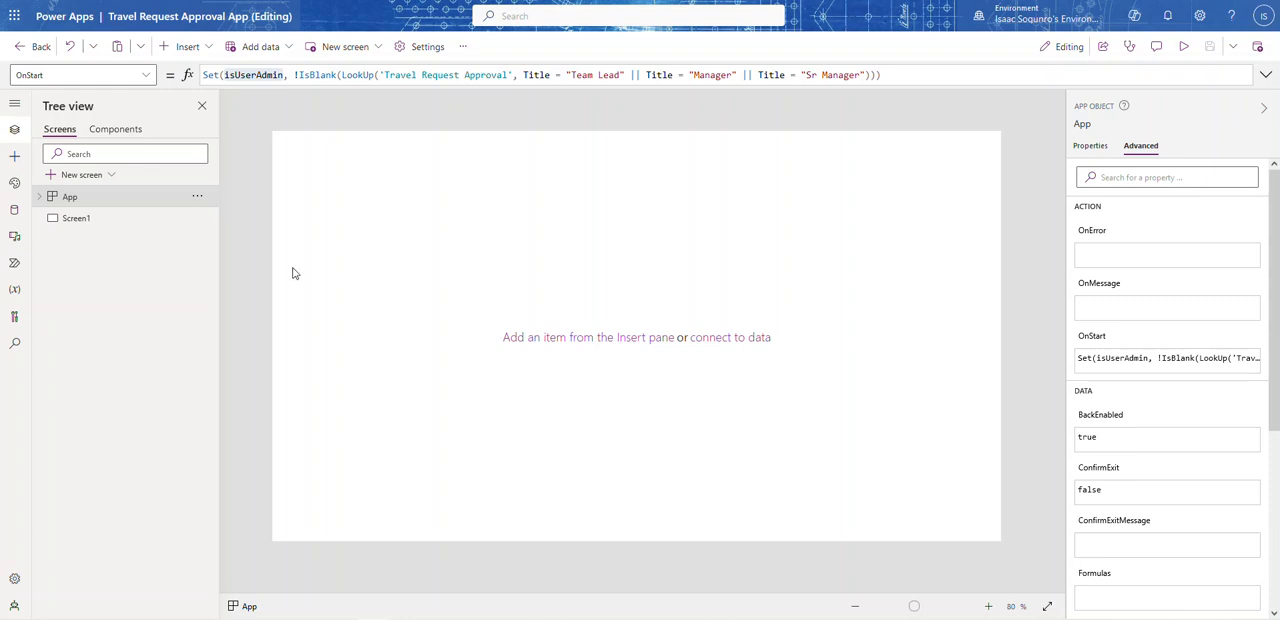
Step: Insert a classic Container control on Screen1
click(85, 226)
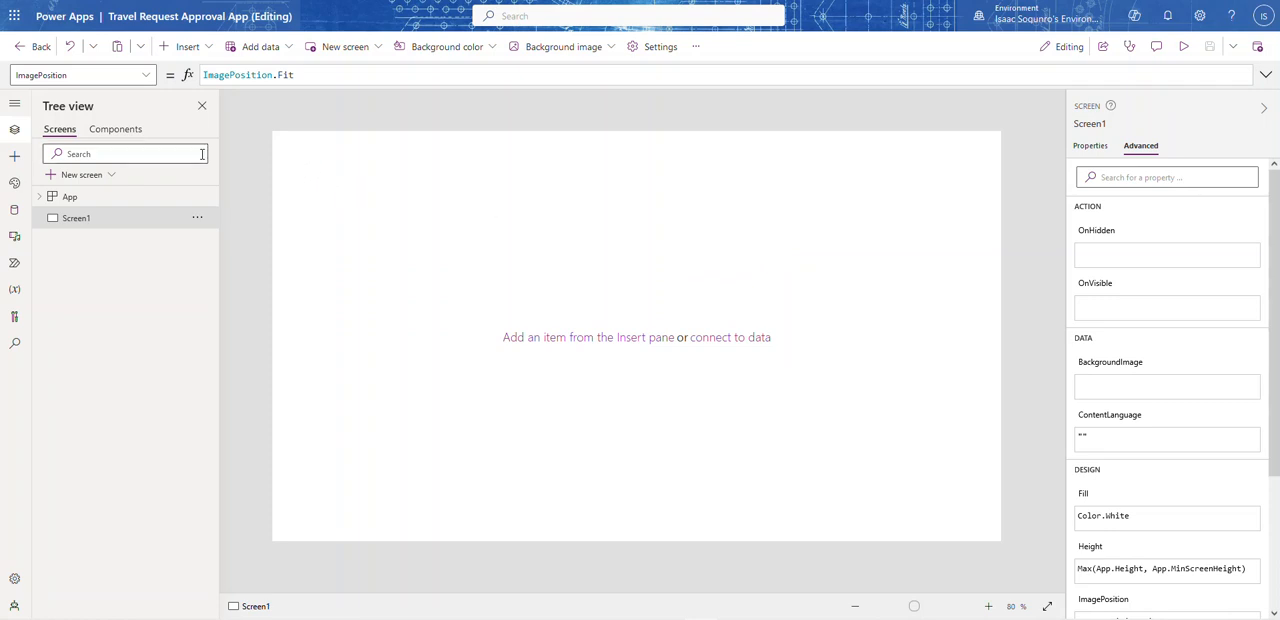
click(206, 50)
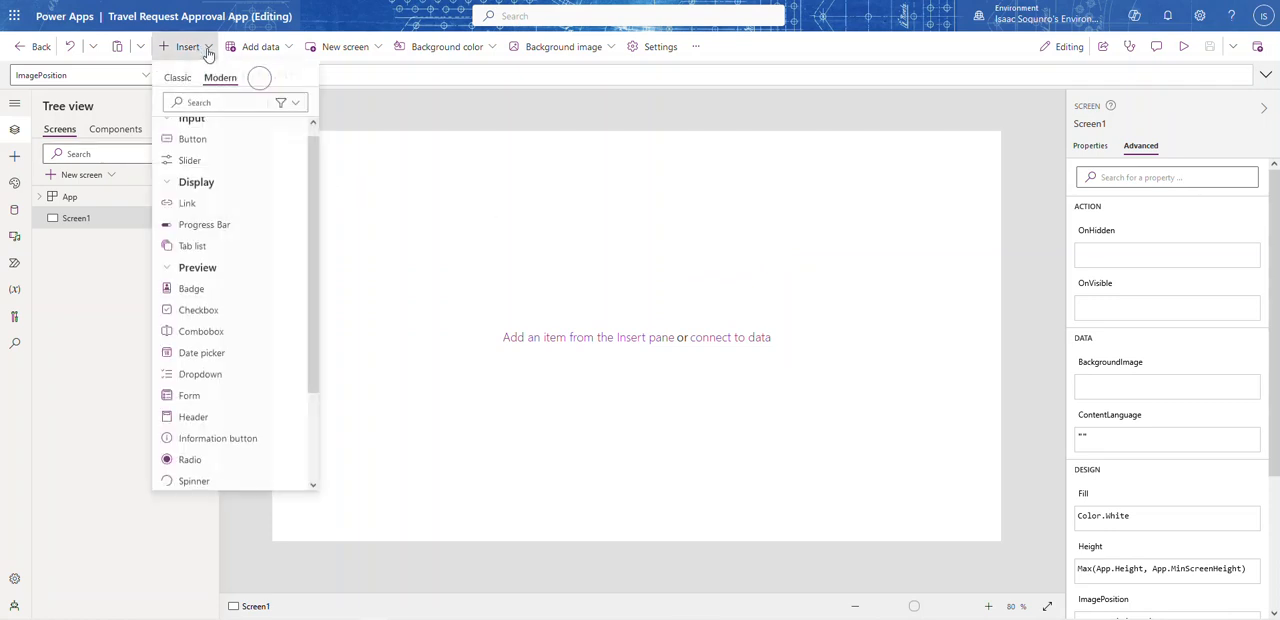
click(176, 79)
click(185, 104)
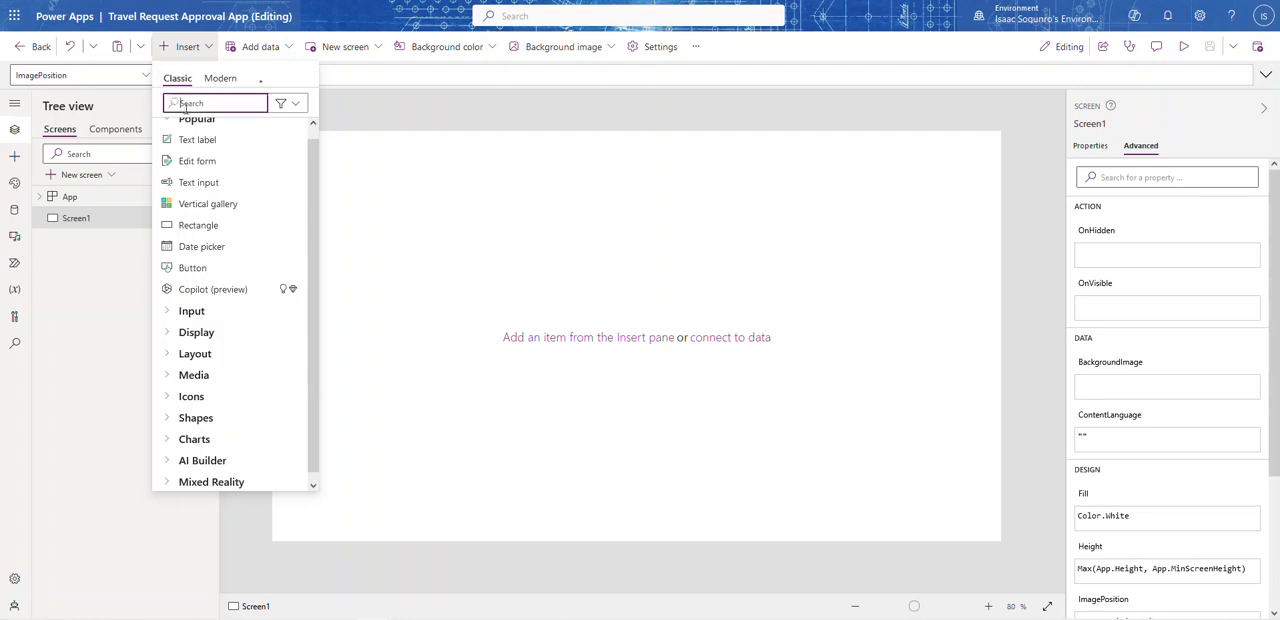
text(conta)
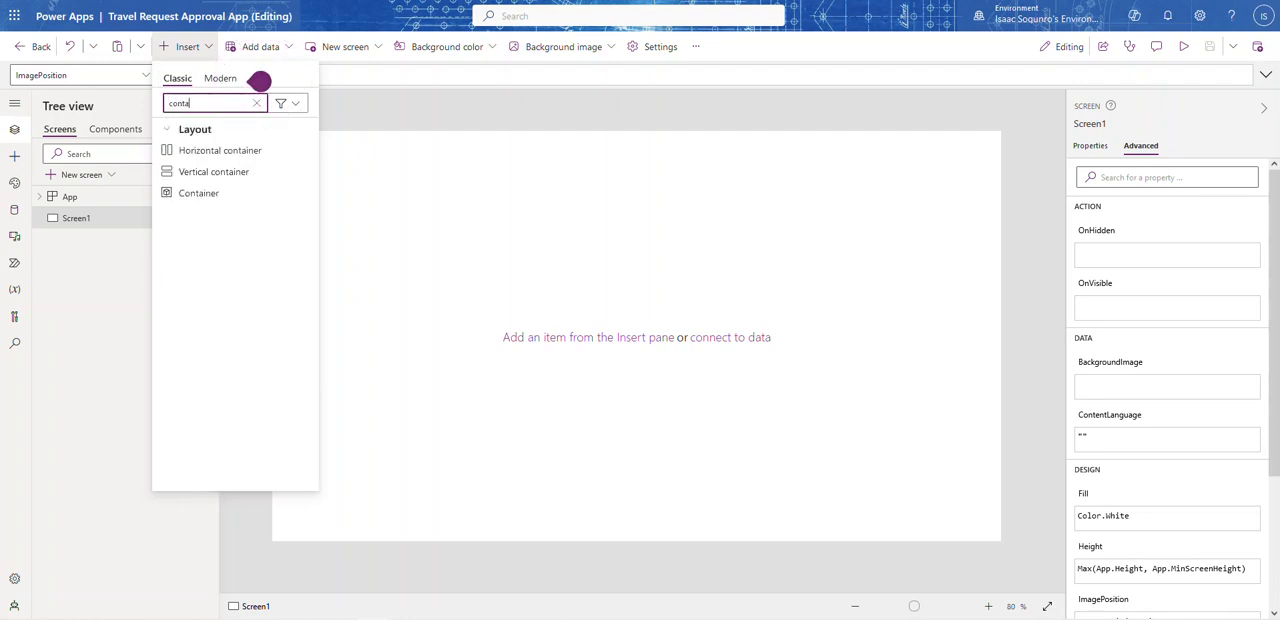
click(203, 194)
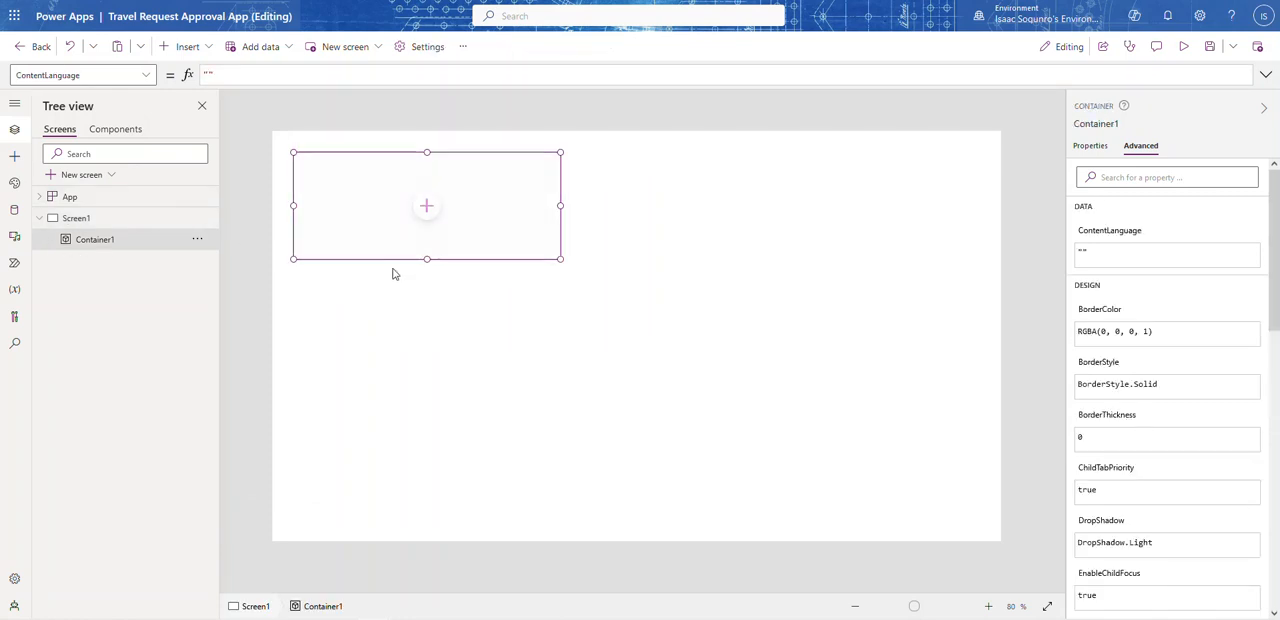
Step: Move the container down to mid-height in the left half of Screen1 and place a copy of it level with it on the right
drag(389, 260, 437, 375)
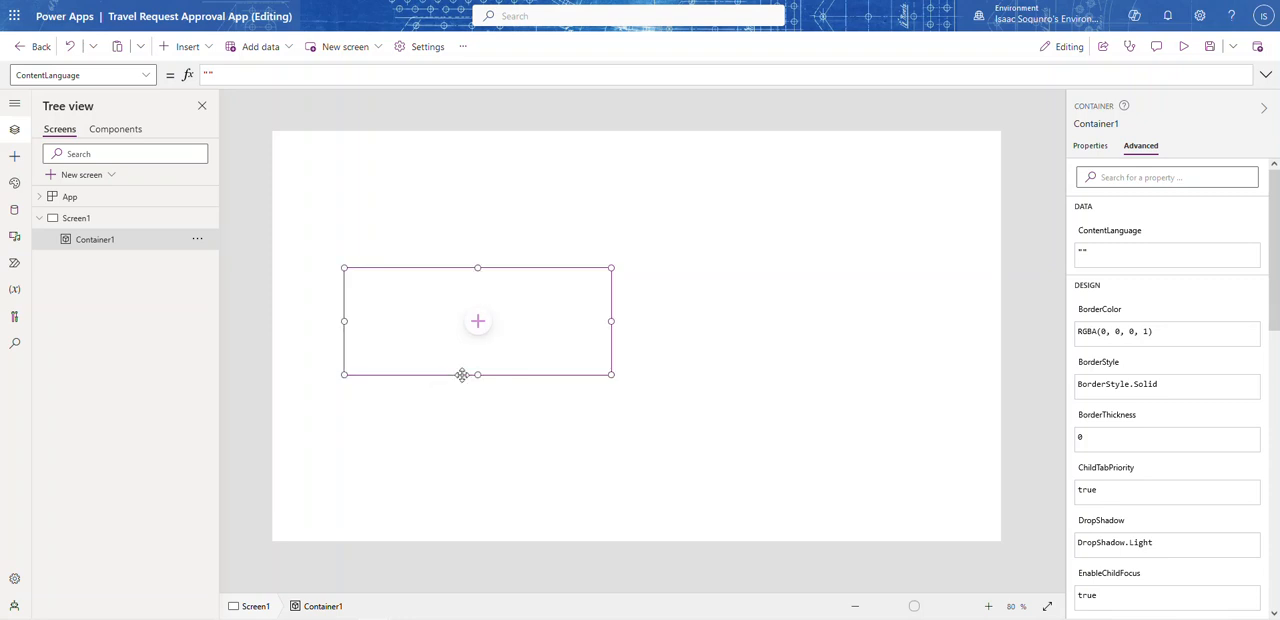
click(733, 318)
key(ctrl+v)
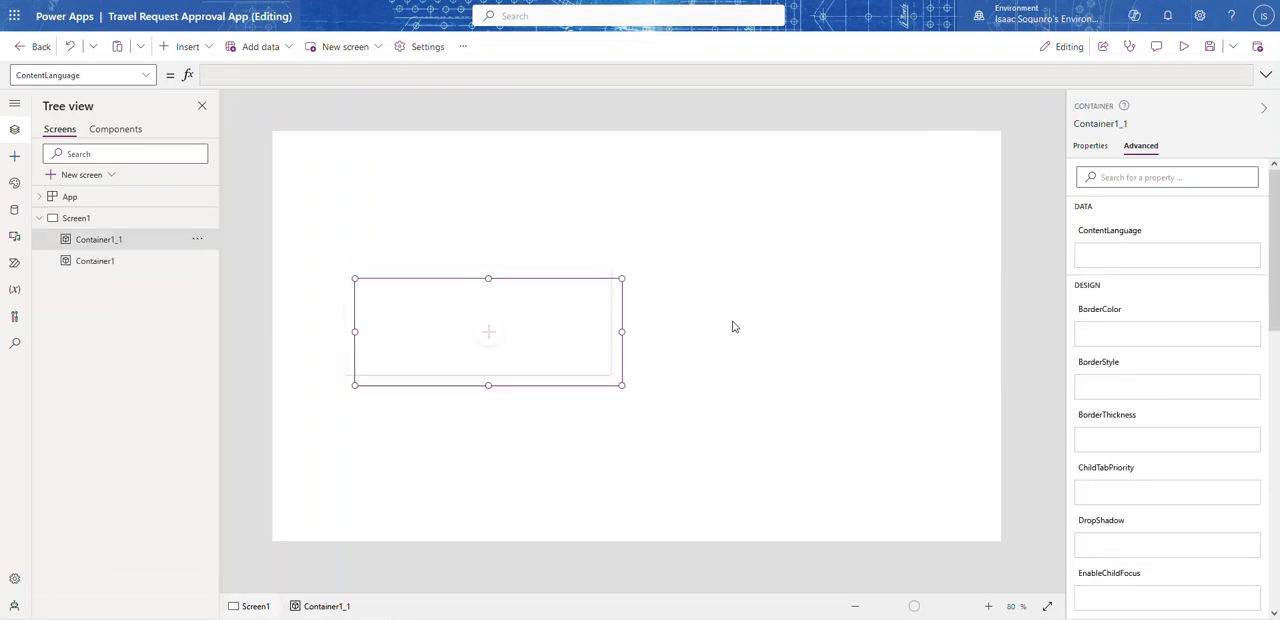
drag(572, 389, 852, 376)
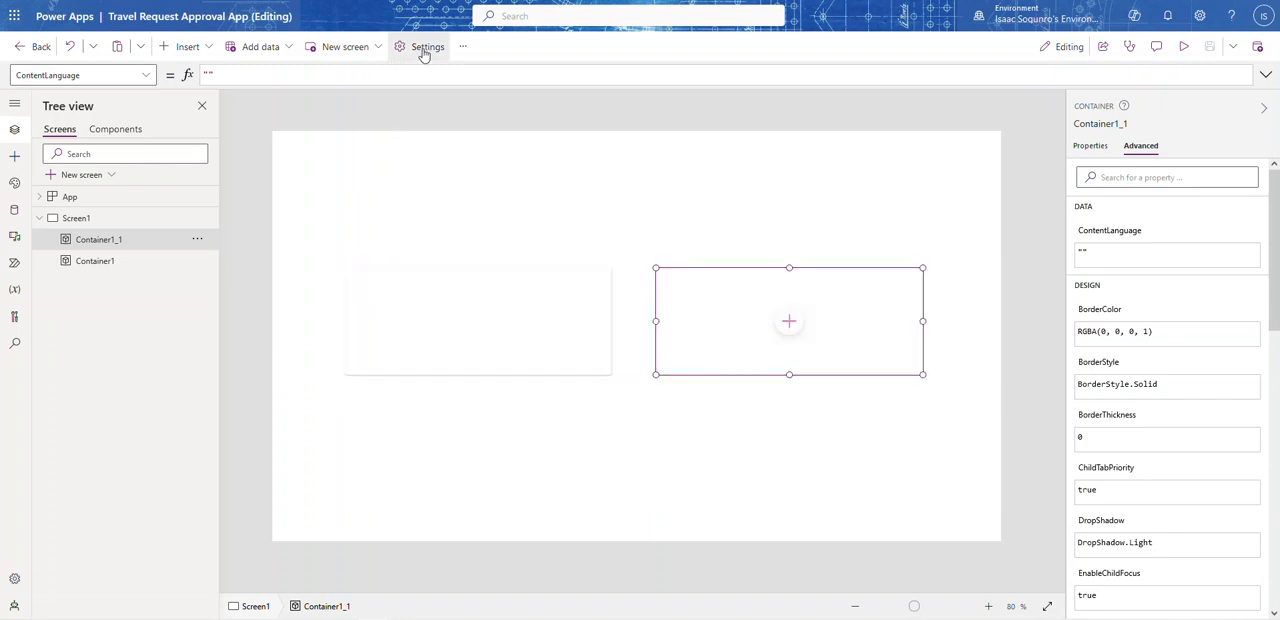
Step: Apply the Orange theme to the app and close the theme selection
click(463, 46)
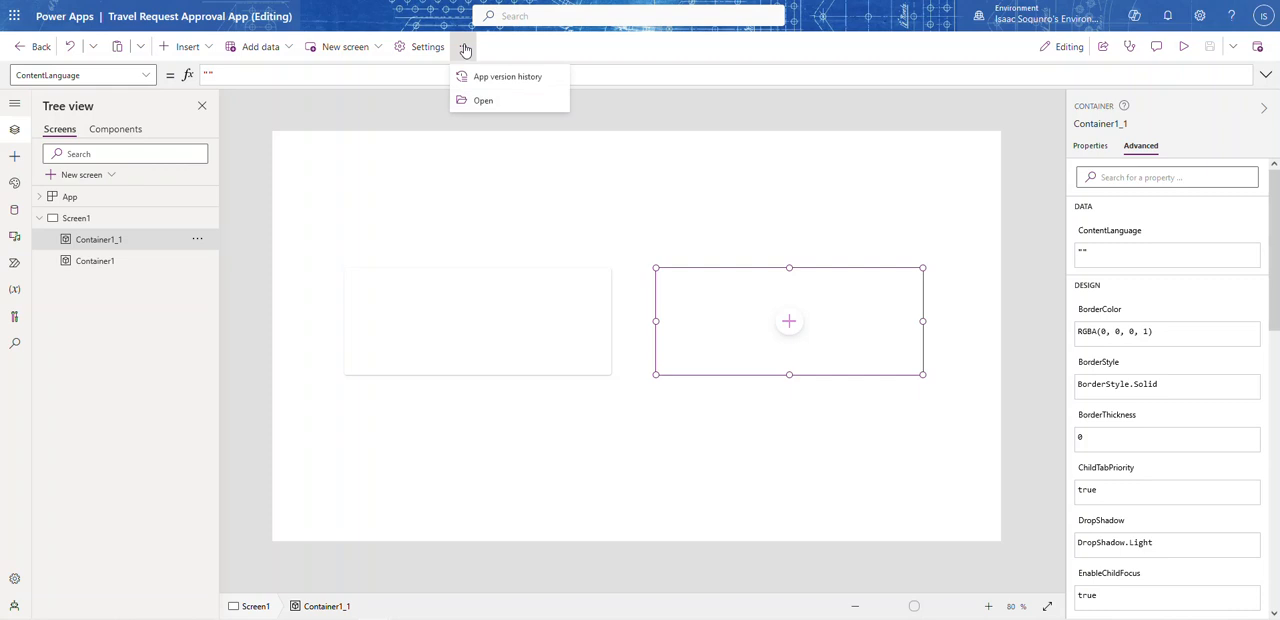
click(278, 136)
click(13, 190)
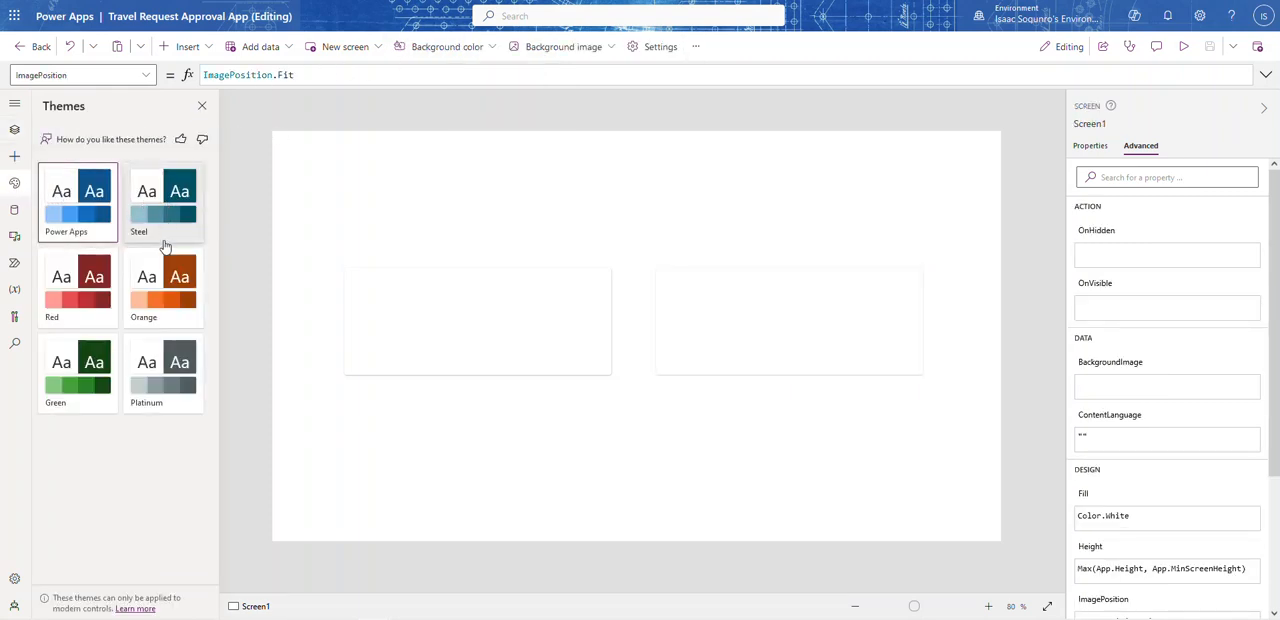
click(163, 278)
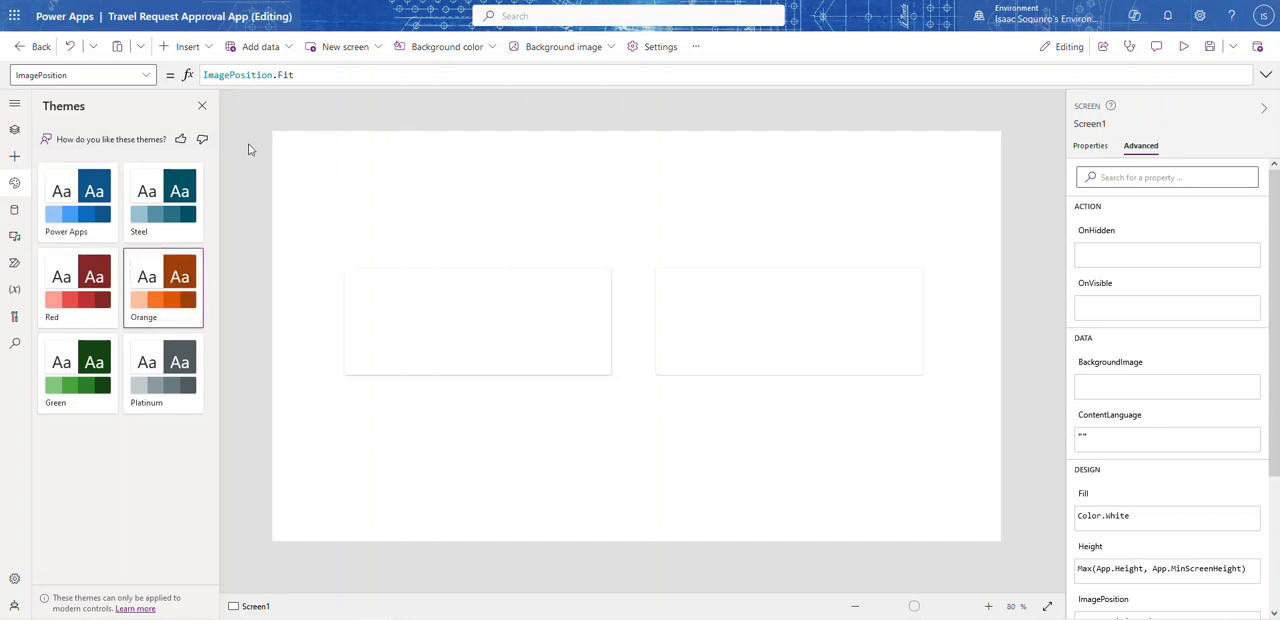
click(202, 106)
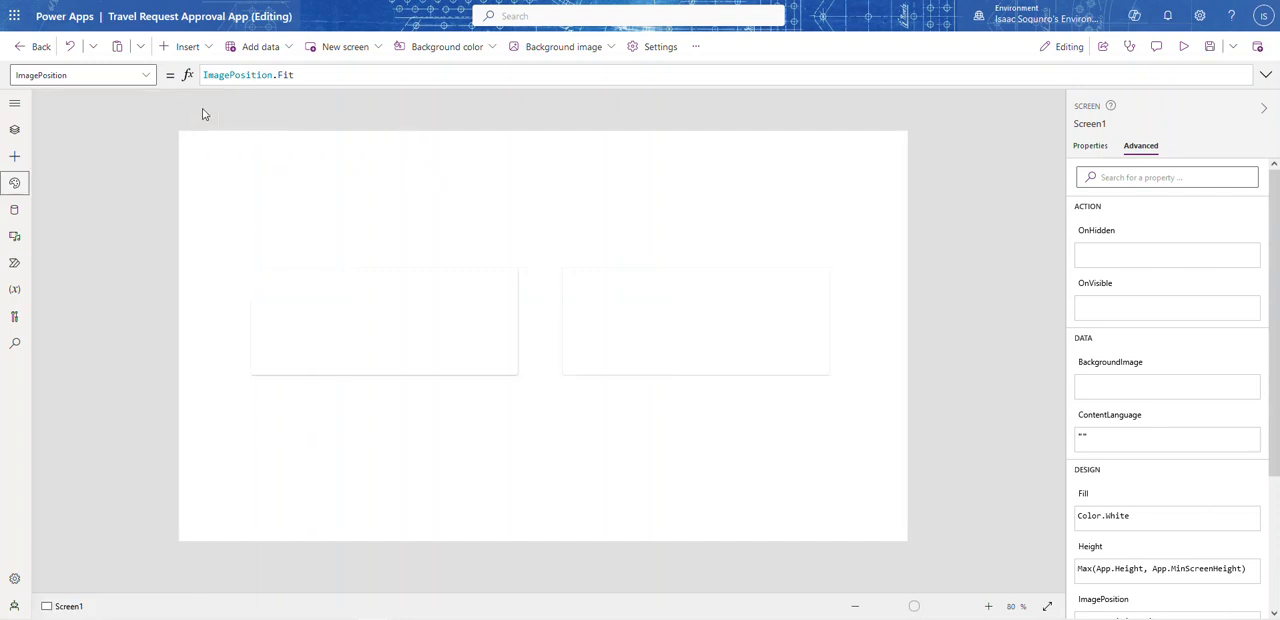
Step: Extend the lower edges of both containers so that each is 295 high
click(466, 317)
click(654, 334)
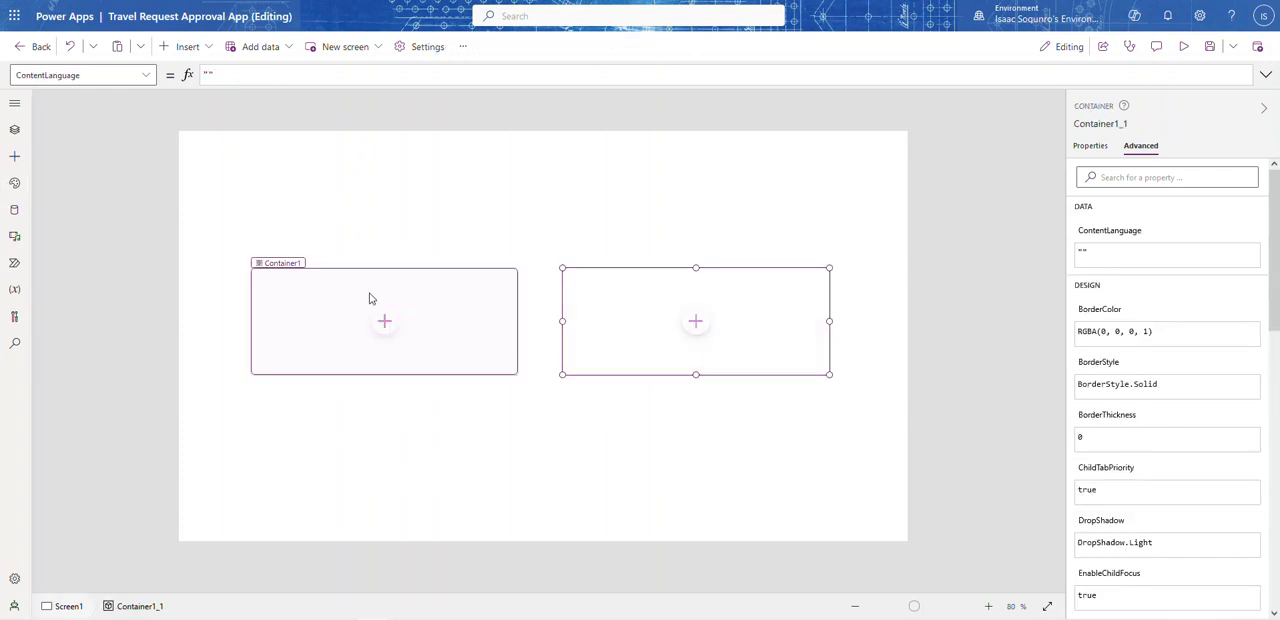
click(369, 297)
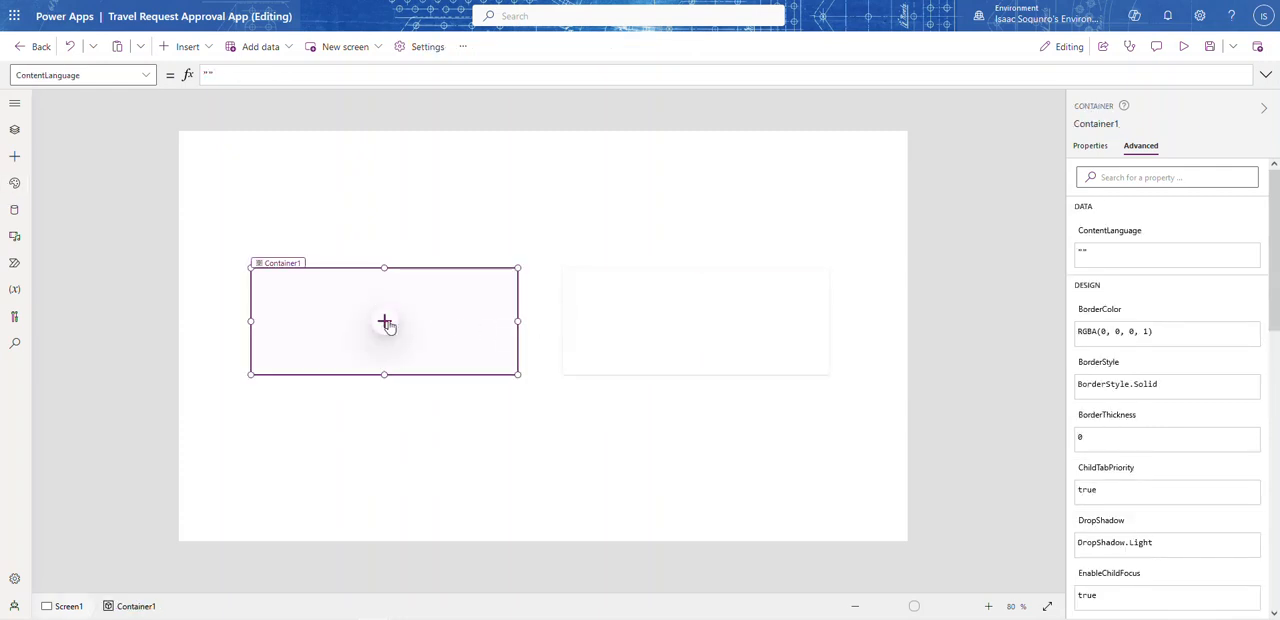
drag(384, 374, 405, 425)
click(646, 346)
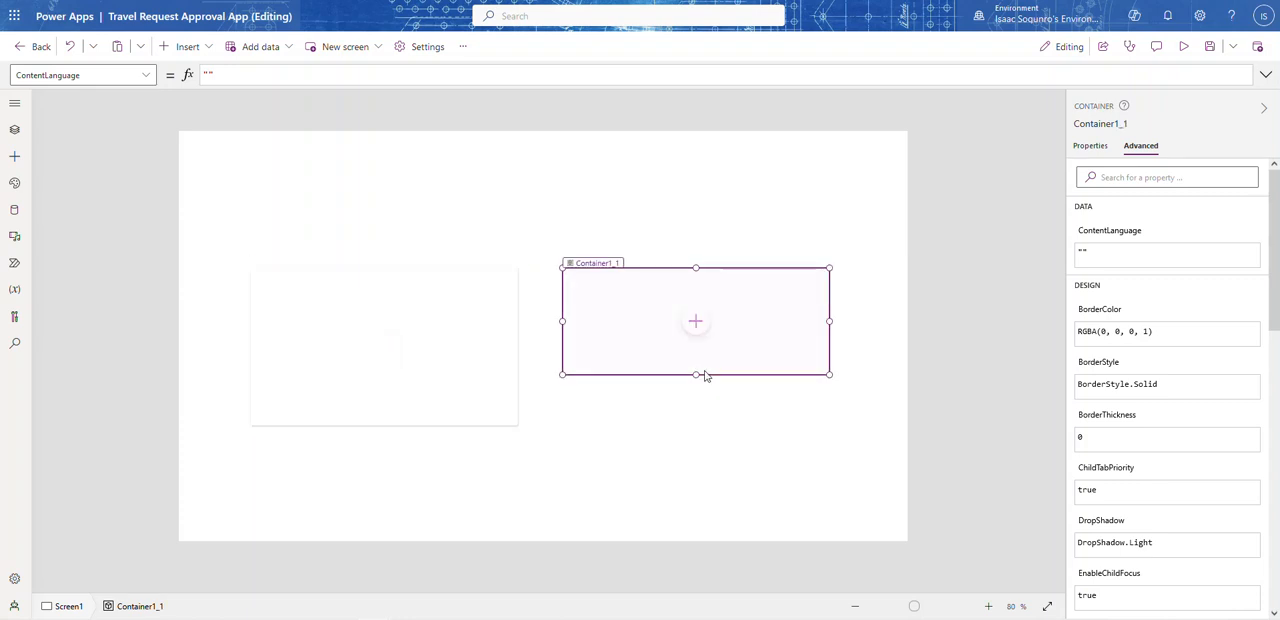
drag(695, 374, 706, 426)
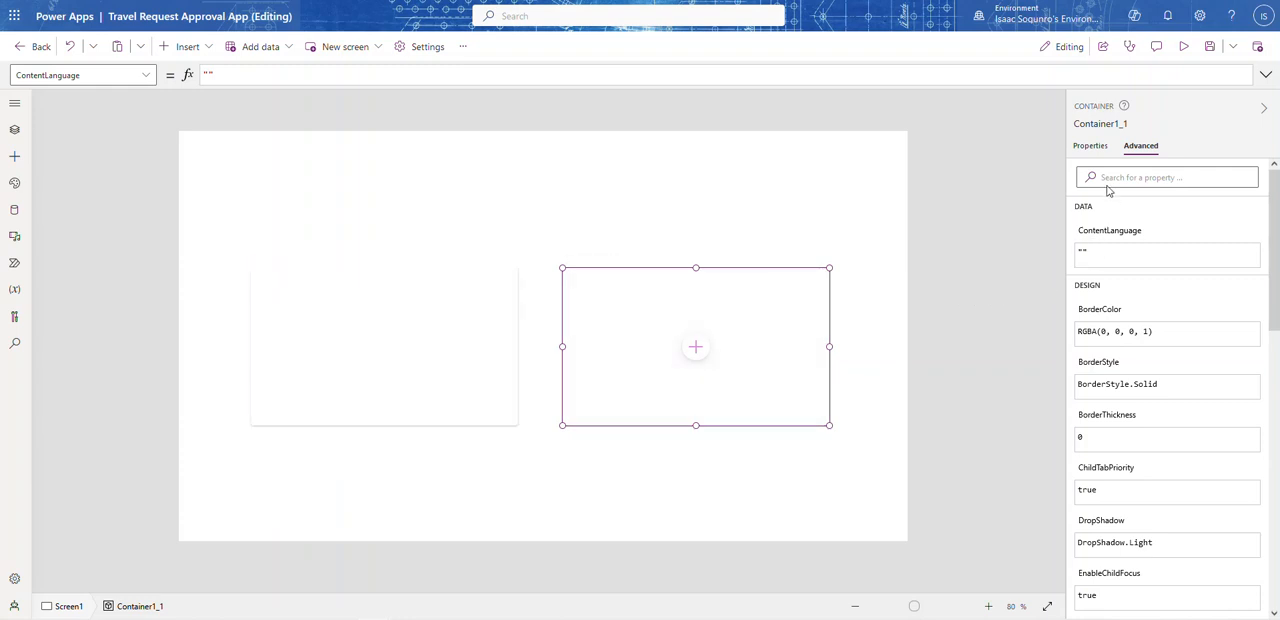
Step: Fill the right container with the light steel-blue theme colour, after trying red and light pink
click(1094, 157)
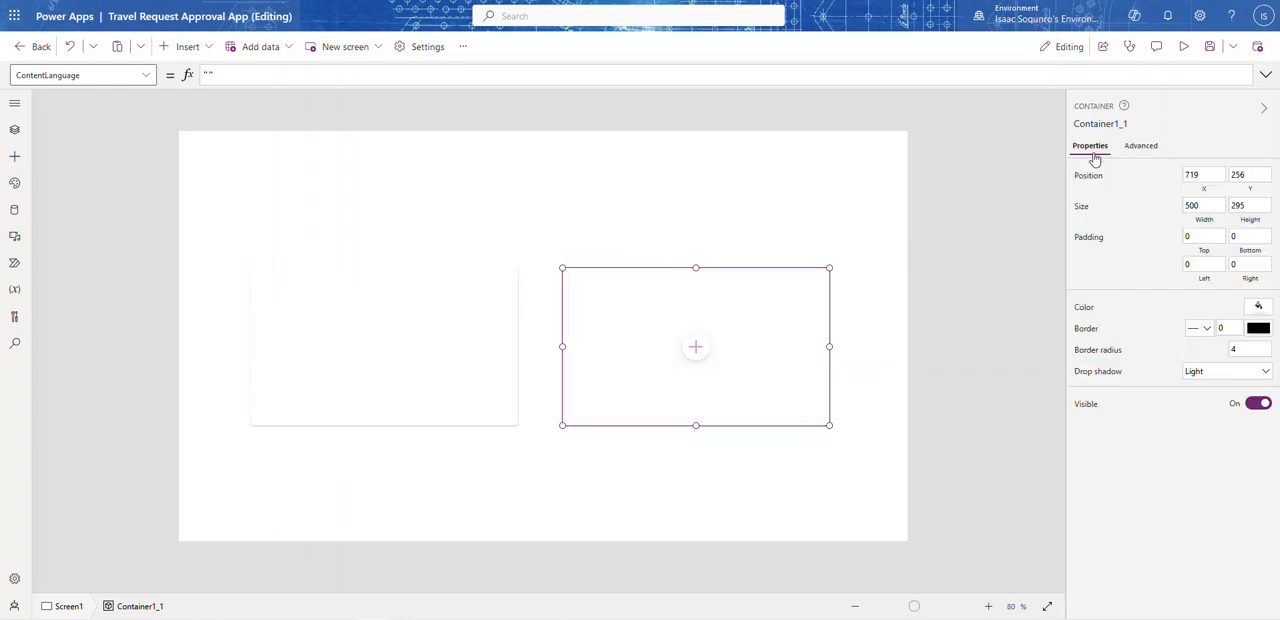
click(1258, 308)
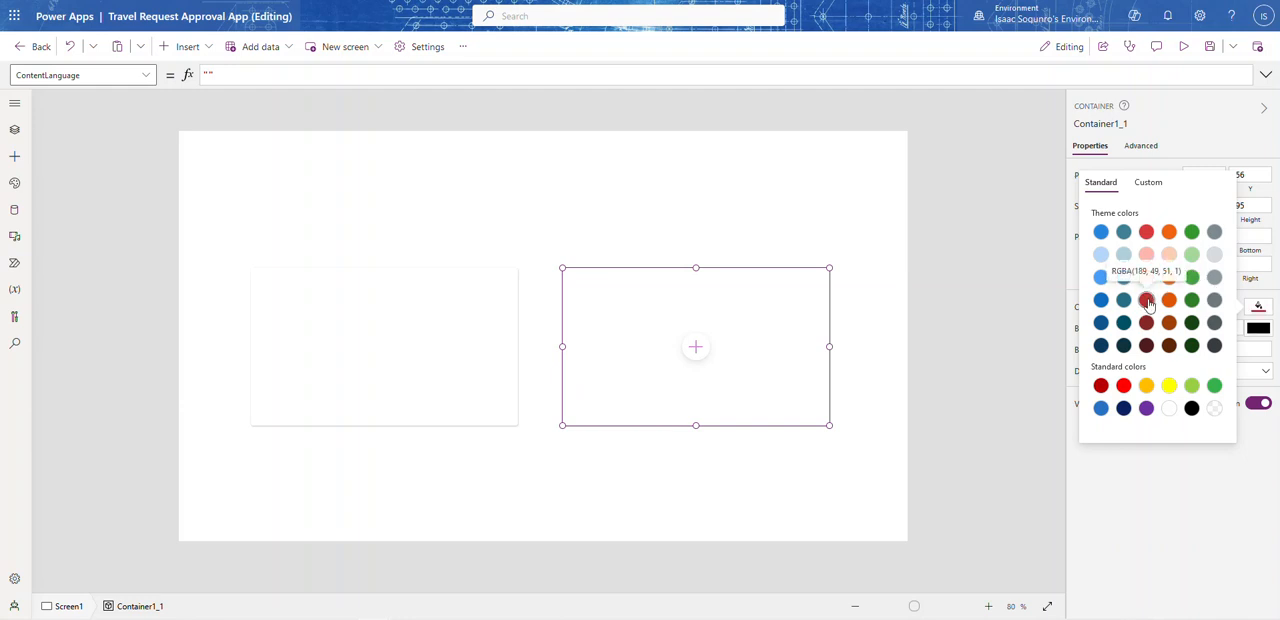
click(1147, 301)
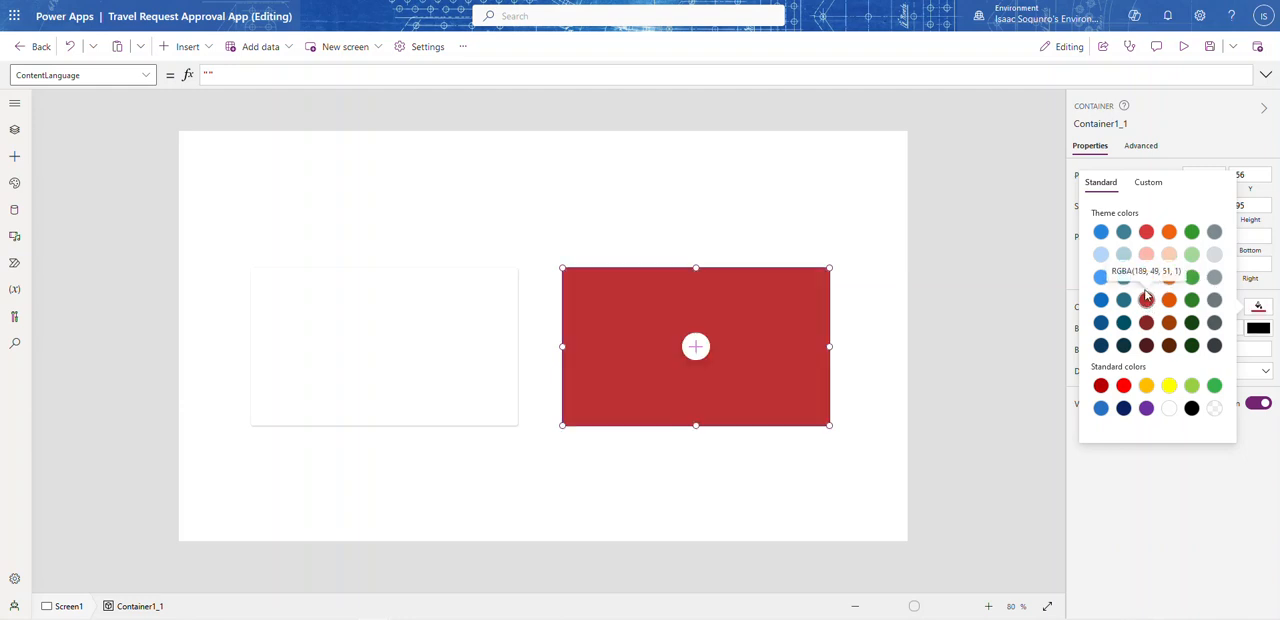
click(1147, 256)
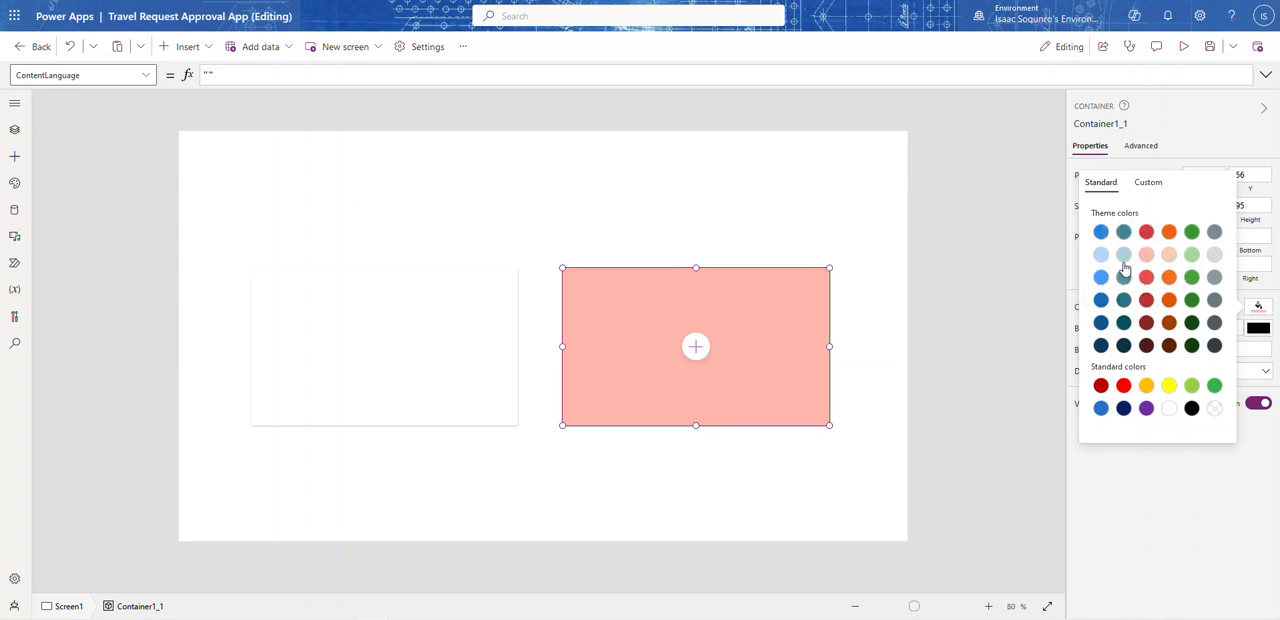
click(1124, 254)
Step: Fill the left container with the same light steel-blue theme colour as the right one
click(395, 370)
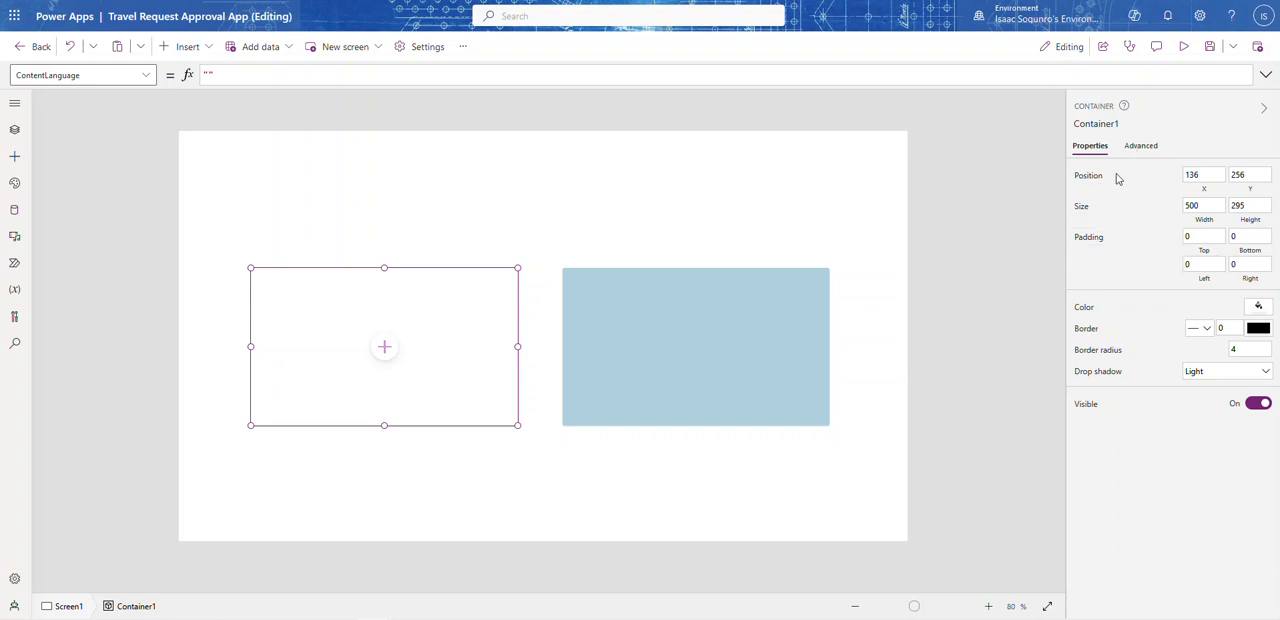
click(1257, 305)
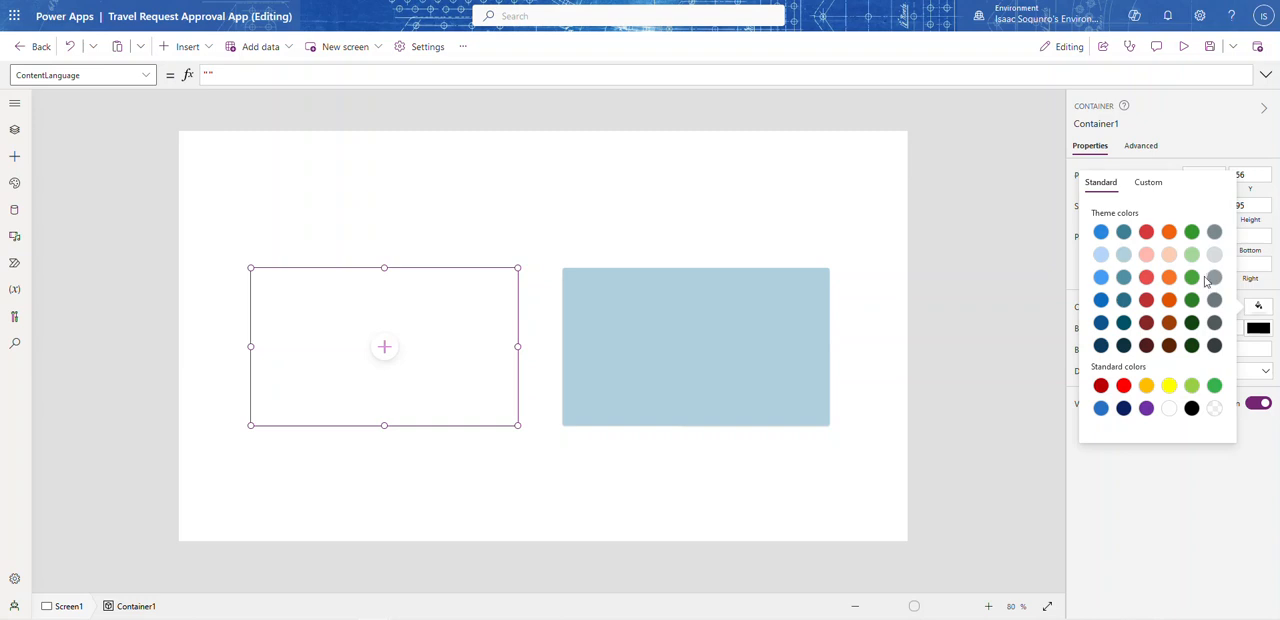
click(1124, 256)
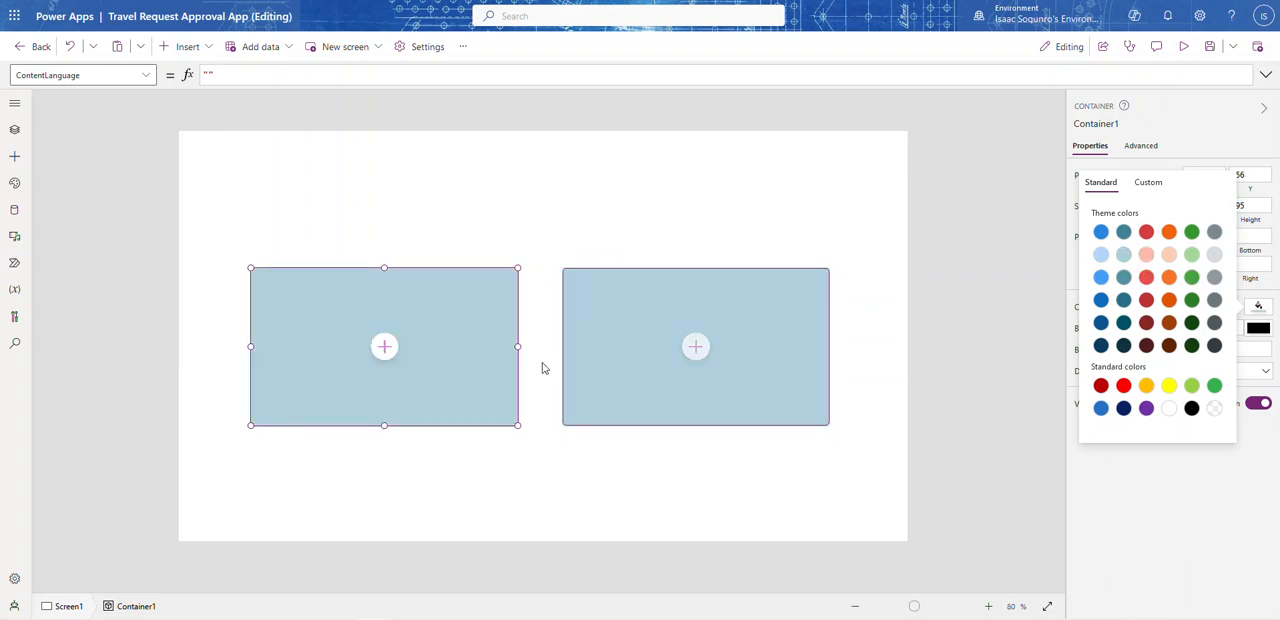
click(471, 397)
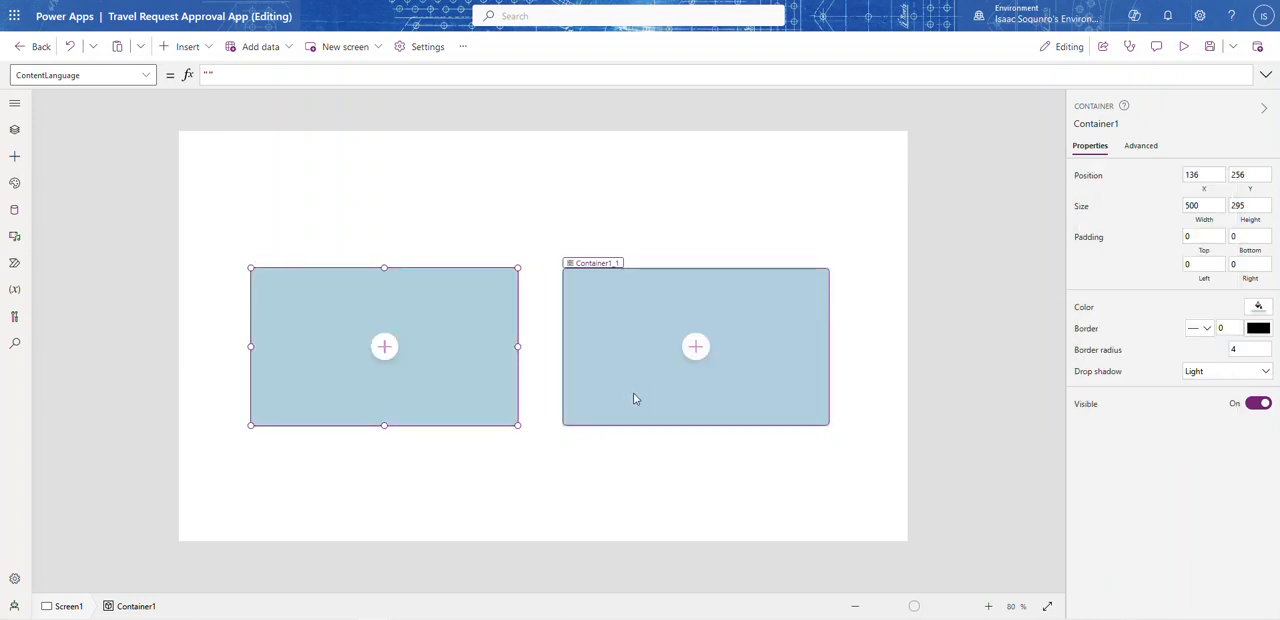
click(817, 445)
click(727, 394)
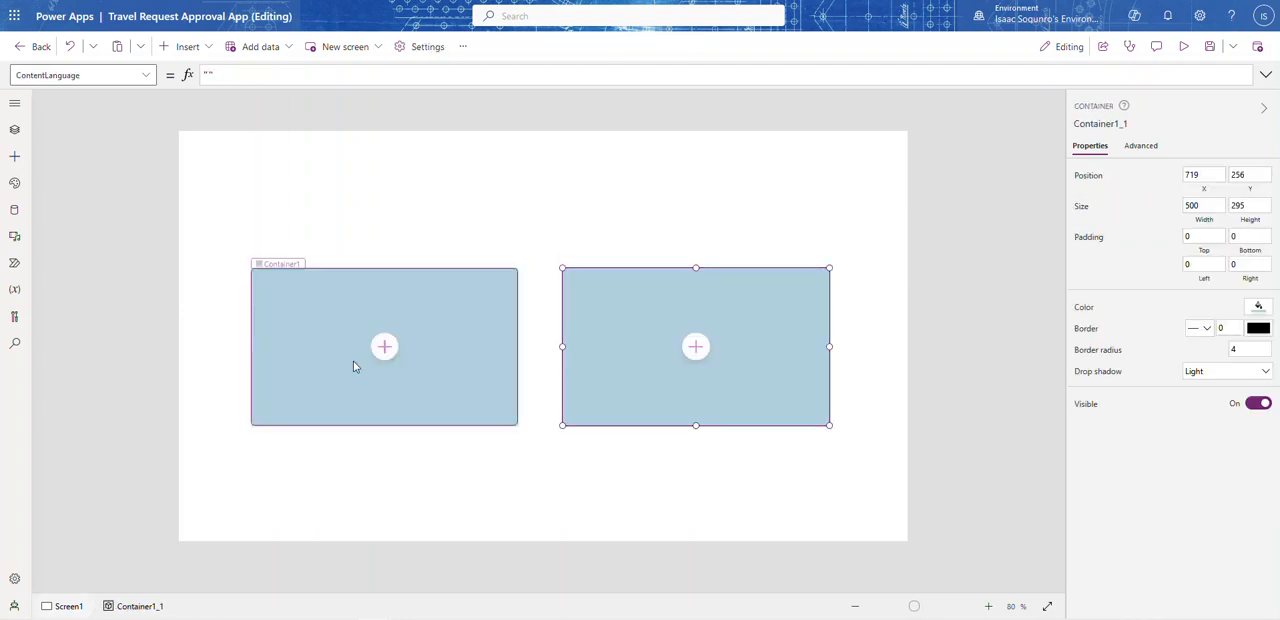
click(373, 370)
click(650, 400)
click(486, 407)
Step: Increase the border radius of the right container to round its corners more
click(671, 400)
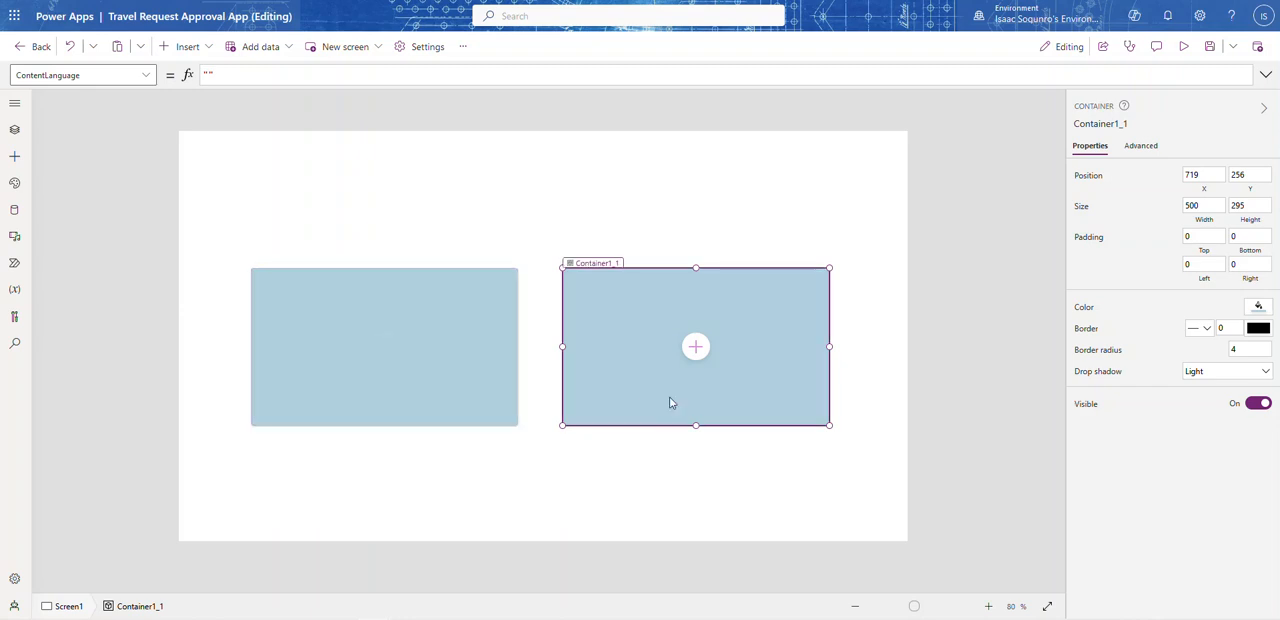
click(1237, 350)
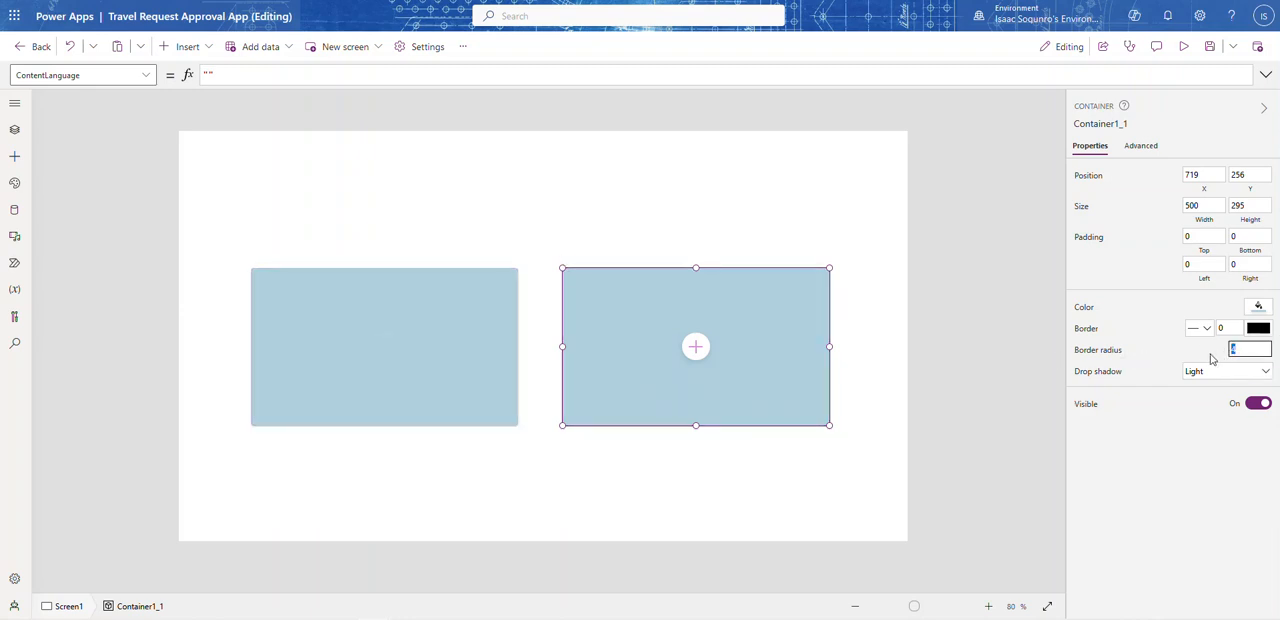
text(15)
click(1194, 352)
click(907, 351)
Step: Set the border radius of the left container to 15
click(432, 365)
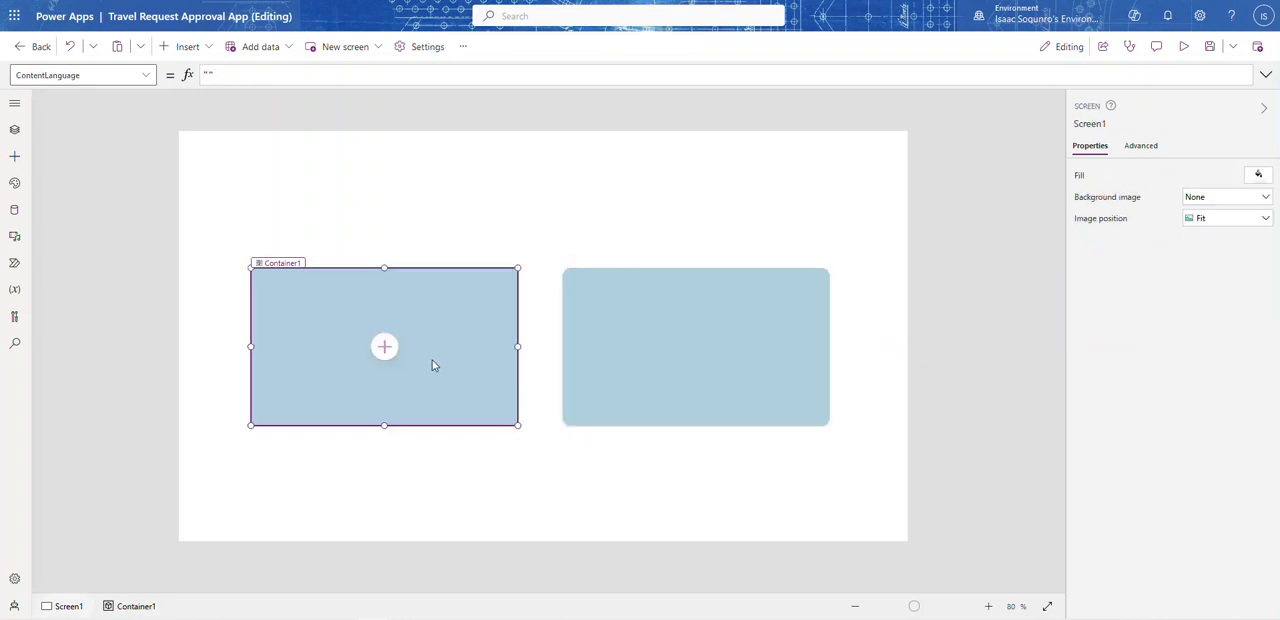
click(1250, 348)
text(15)
click(1201, 353)
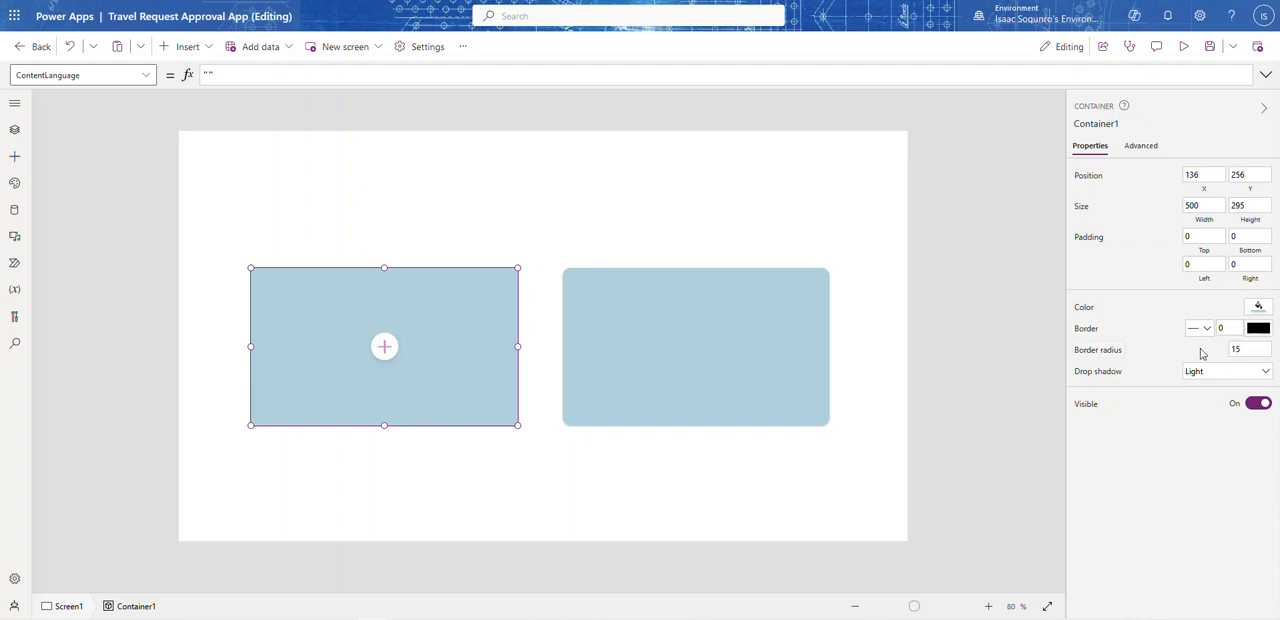
click(940, 334)
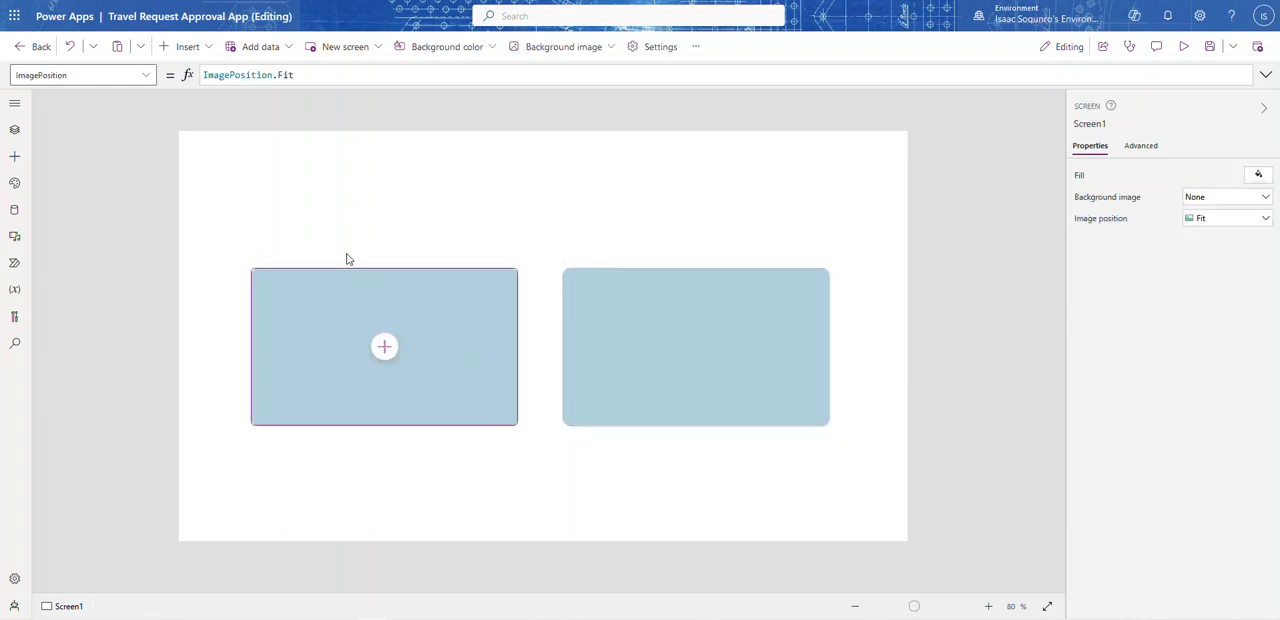
Step: Insert a text label into the left container and place it in the container's upper-left corner at X 0, Y 0
click(384, 349)
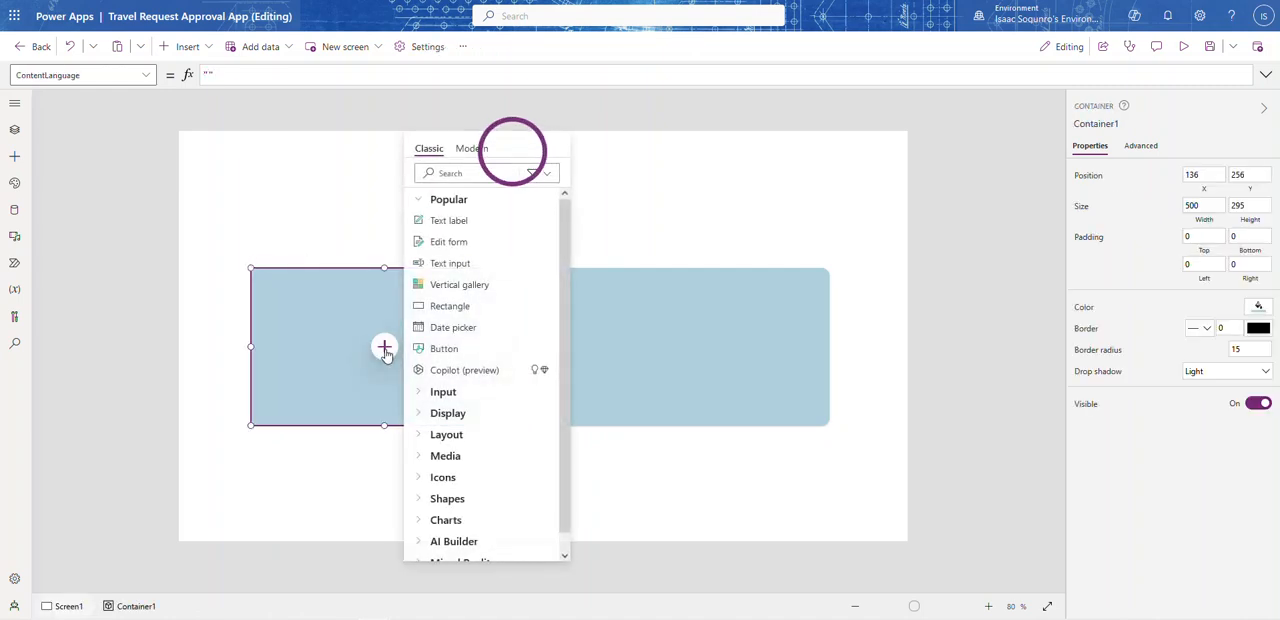
click(445, 222)
drag(310, 298, 288, 277)
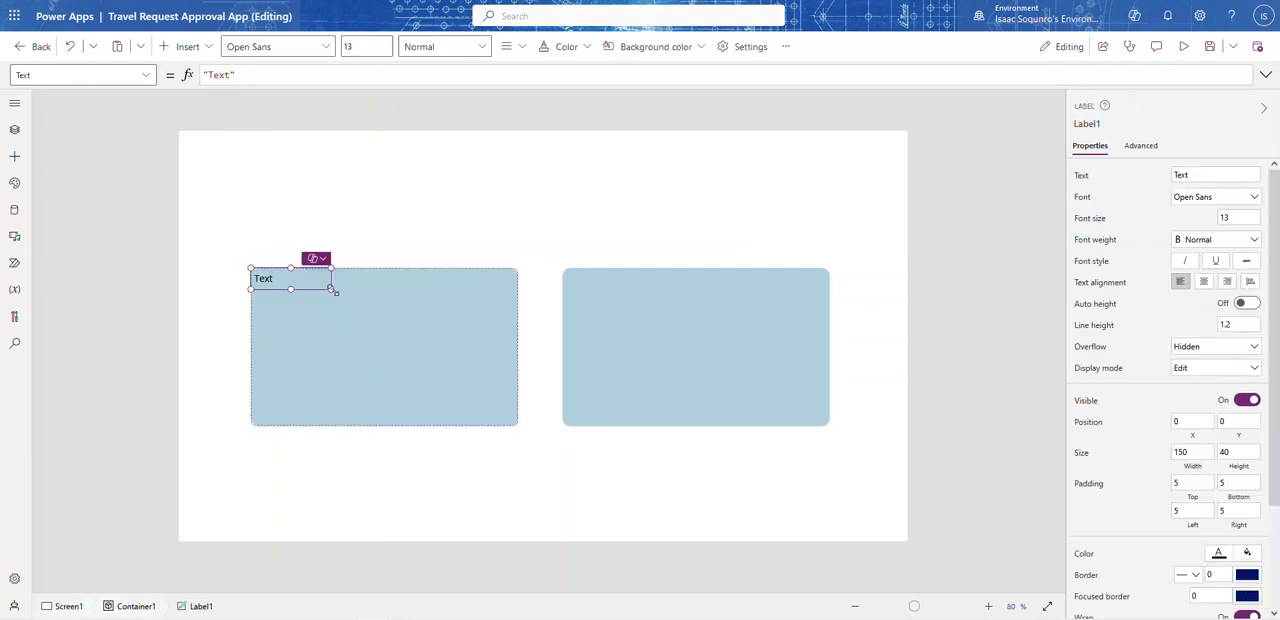
Step: Stretch the text label across the full width of the left container, to a size of 500 by 45
click(335, 290)
click(326, 287)
drag(338, 293, 547, 302)
Step: Set the label's text to Travel Request, centre it and make its font weight Bold
click(1185, 175)
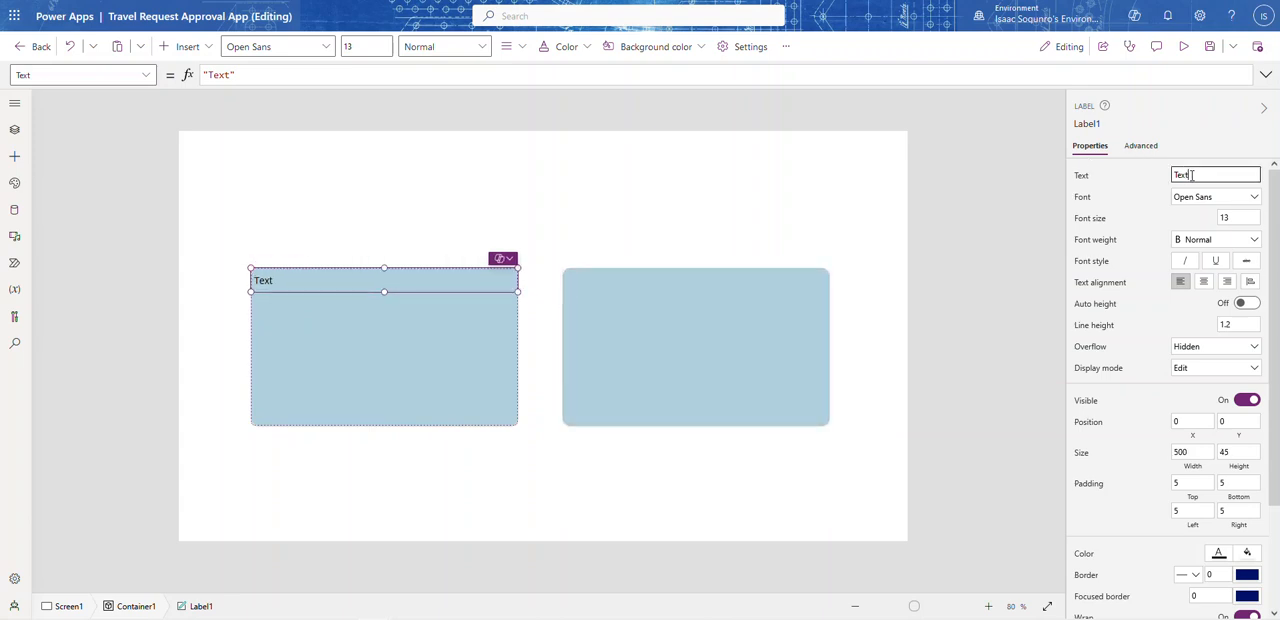
text(T)
click(1204, 281)
click(1210, 240)
click(1200, 257)
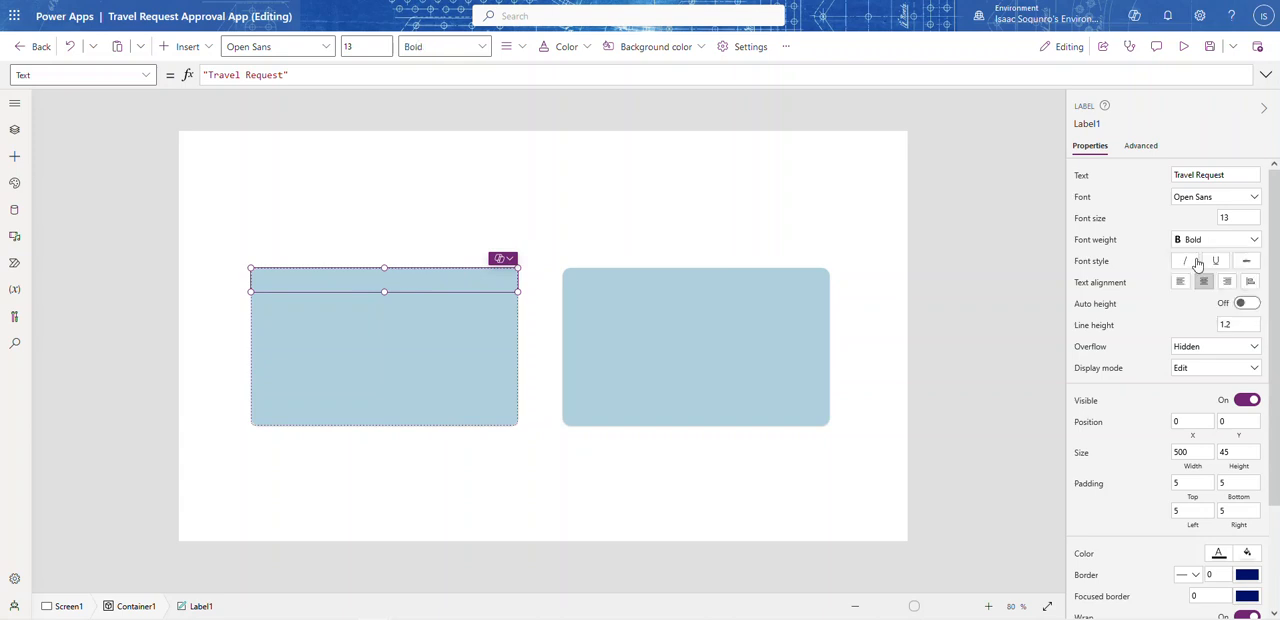
Step: Insert a second text label in the left container at about X 28, Y 72, with the text New Request
click(309, 332)
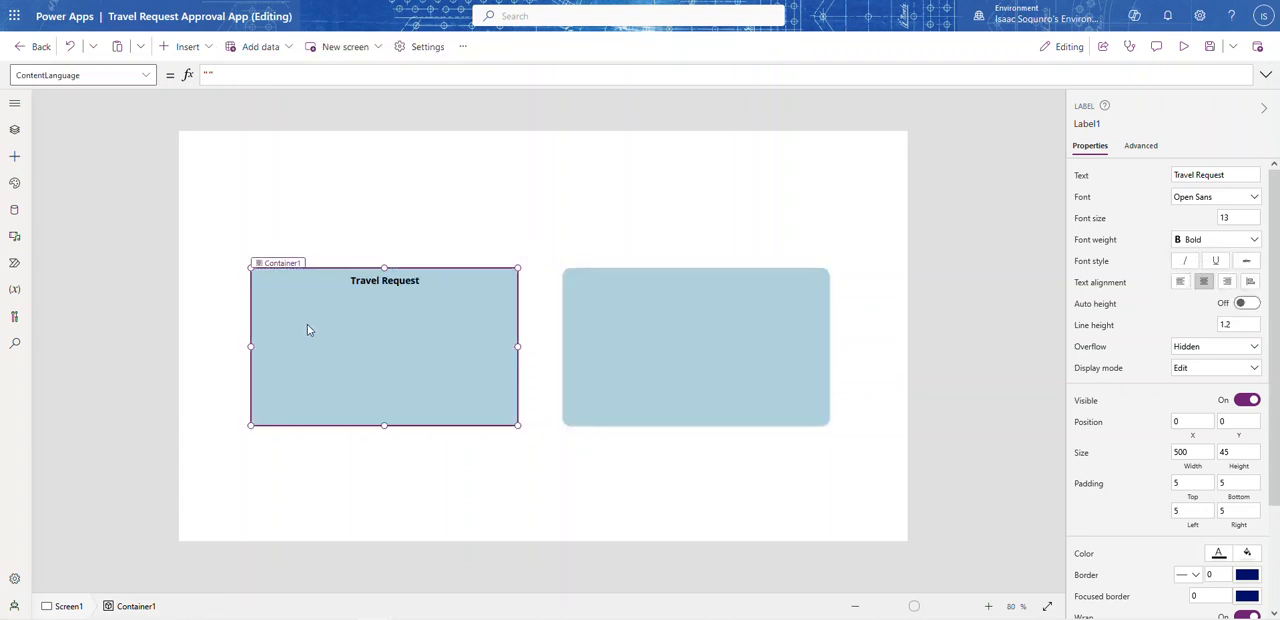
click(190, 47)
click(195, 150)
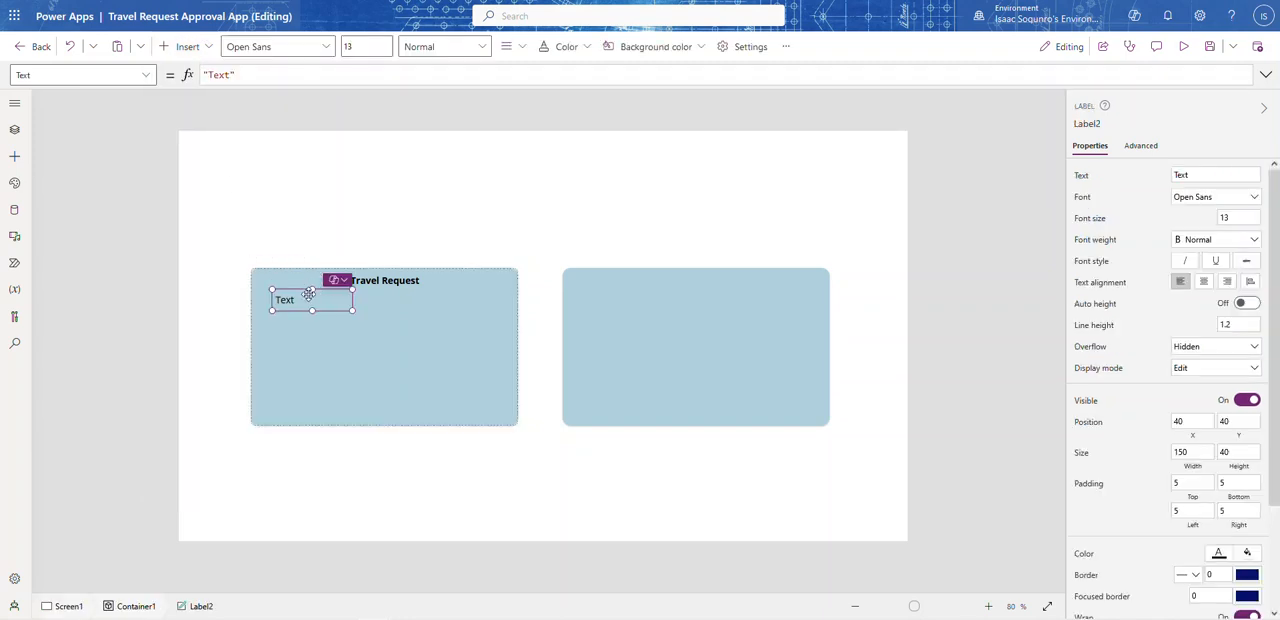
drag(301, 306, 290, 321)
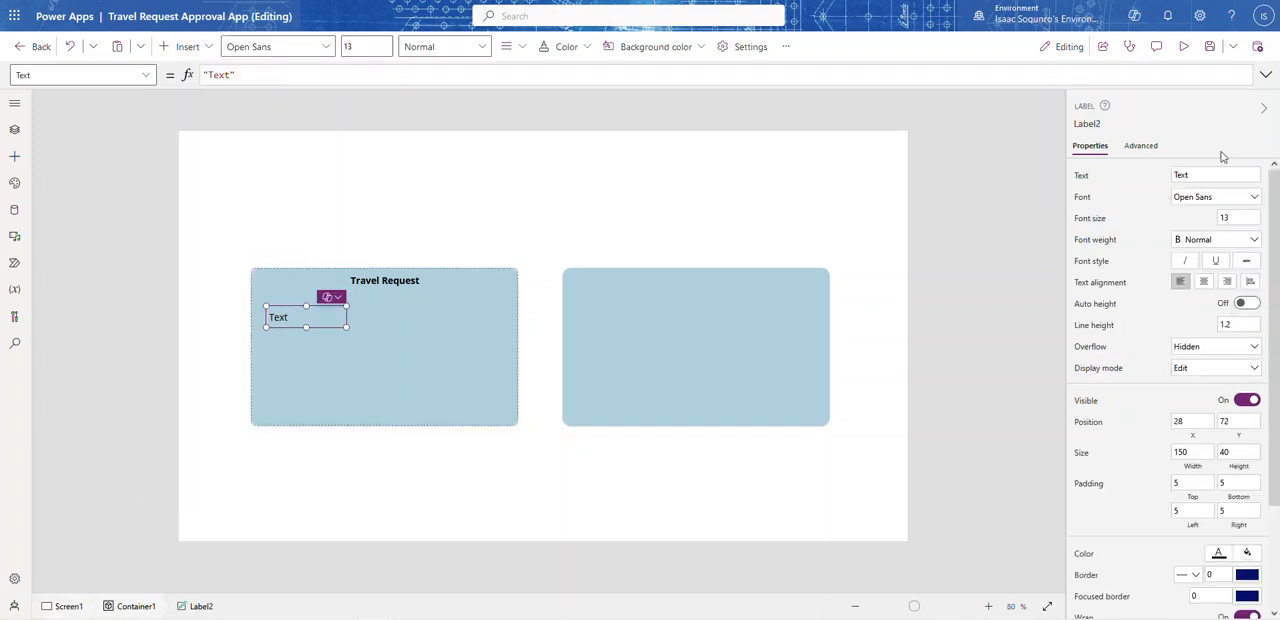
click(1208, 176)
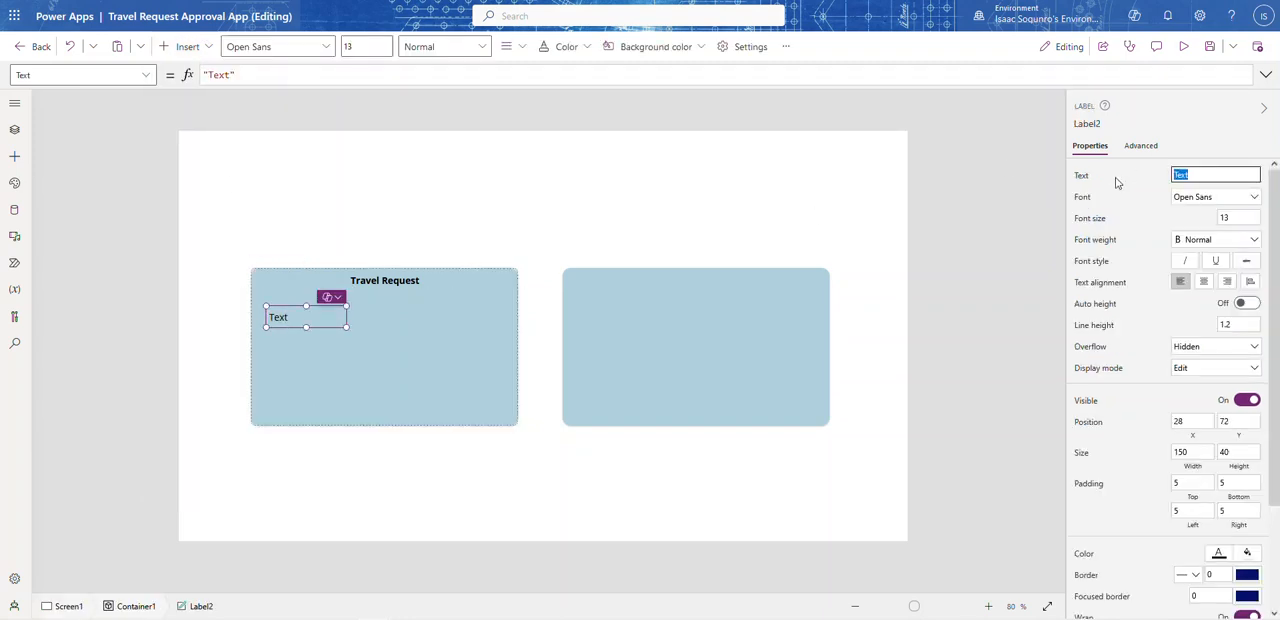
text(New Reques)
click(386, 345)
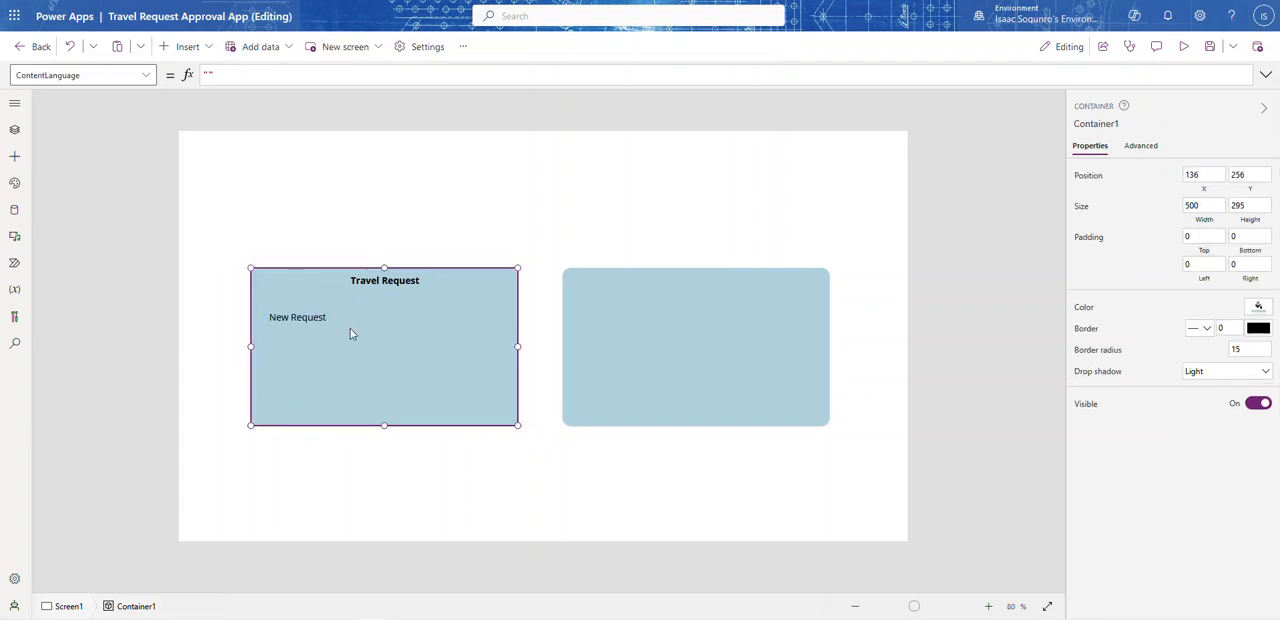
Step: Duplicate the New Request label, place the copy below it at X 28, Y 147, and change its text to My Requests
click(336, 328)
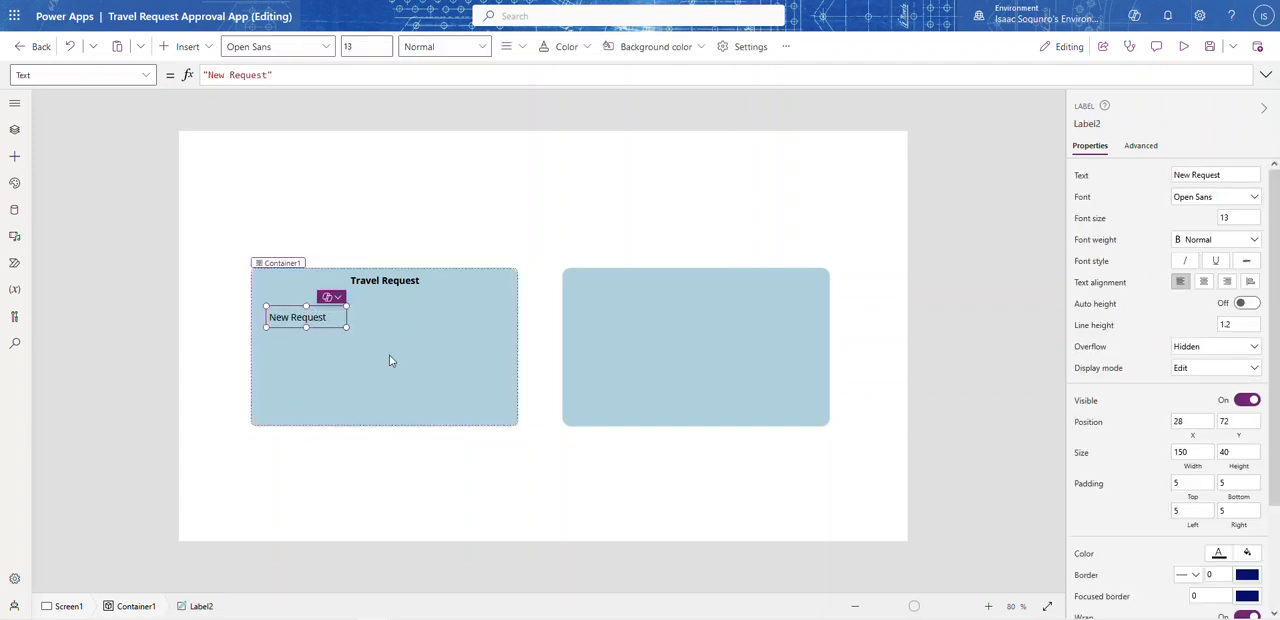
key(ctrl+c)
key(ctrl+v)
drag(318, 298, 312, 357)
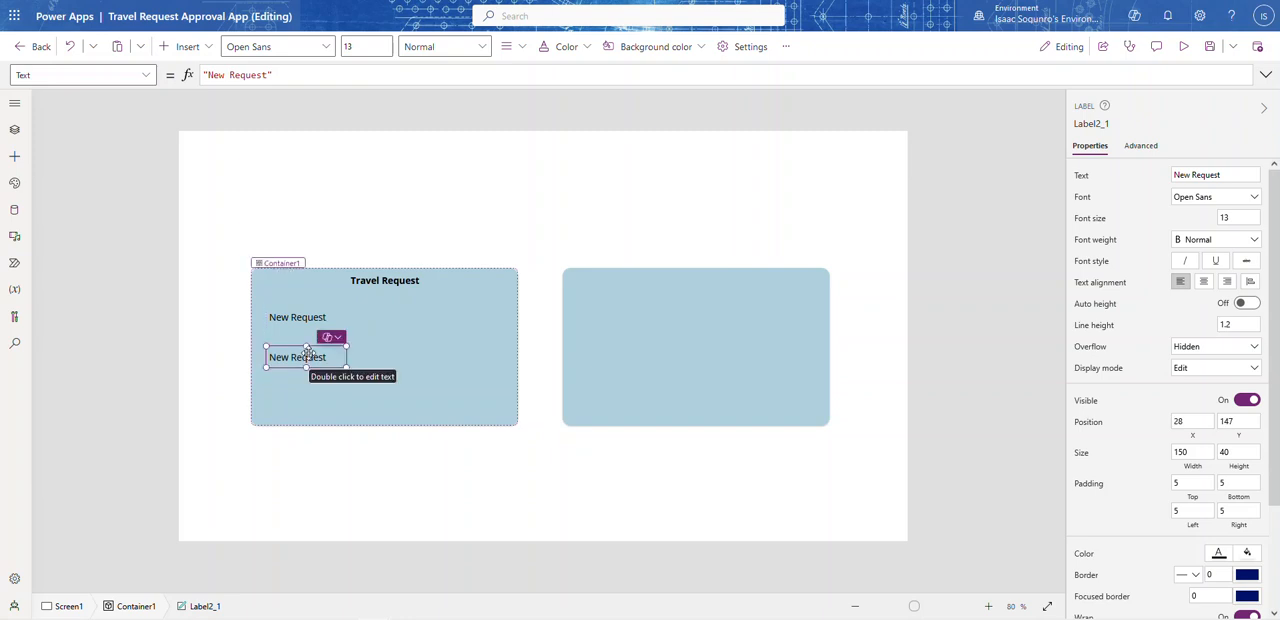
drag(267, 75, 204, 75)
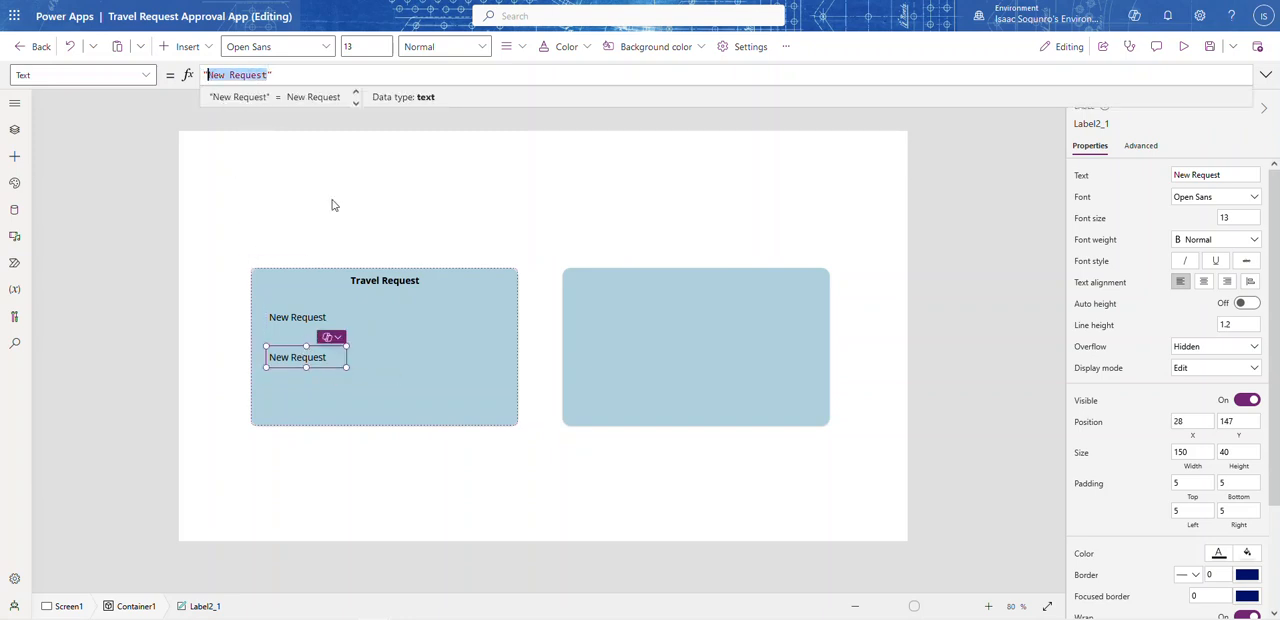
text(My)
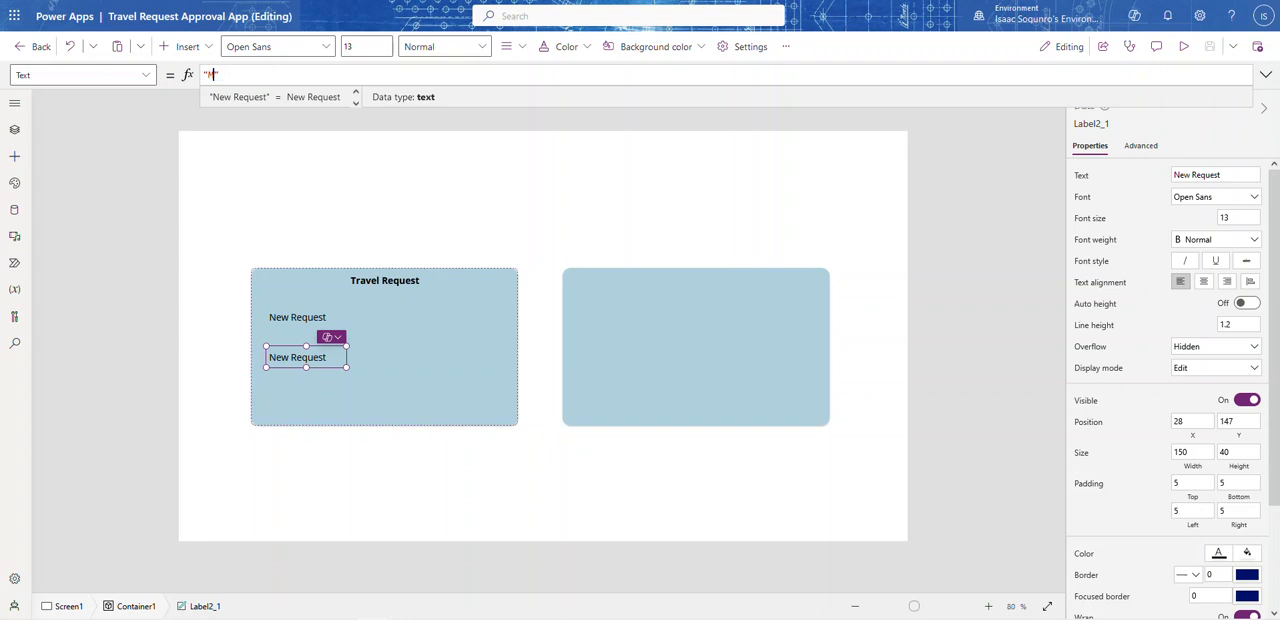
text( Requests)
click(558, 250)
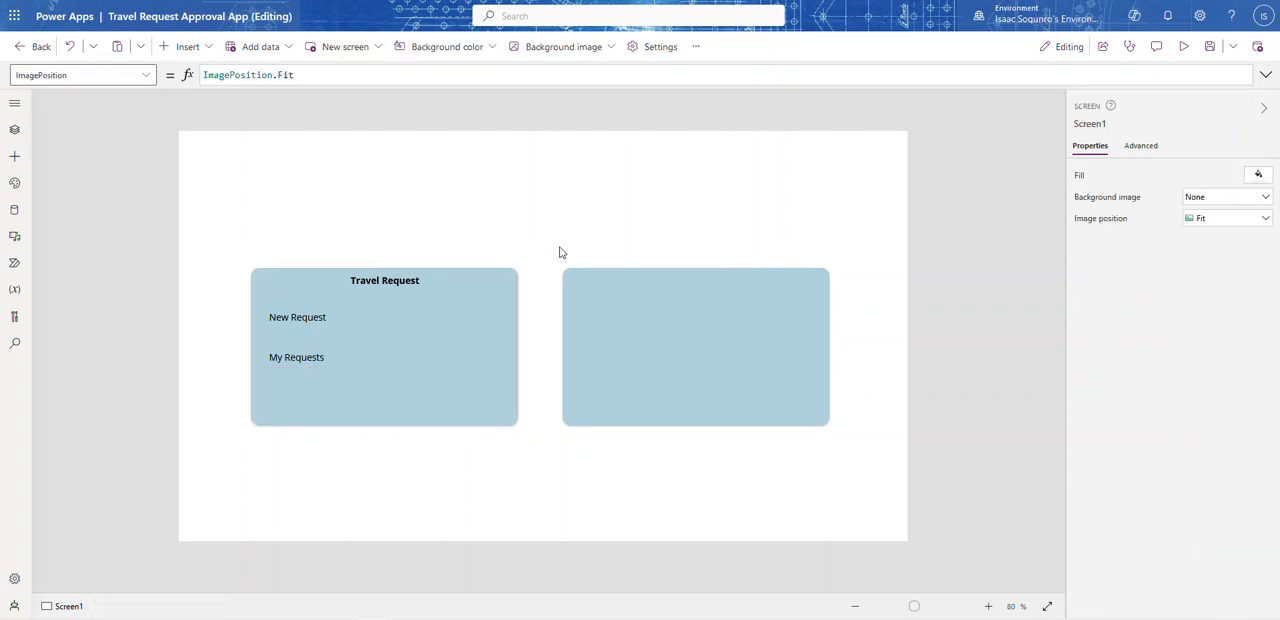
Step: Copy the left container's three labels into the right container and move them up so the heading meets its upper edge
click(452, 282)
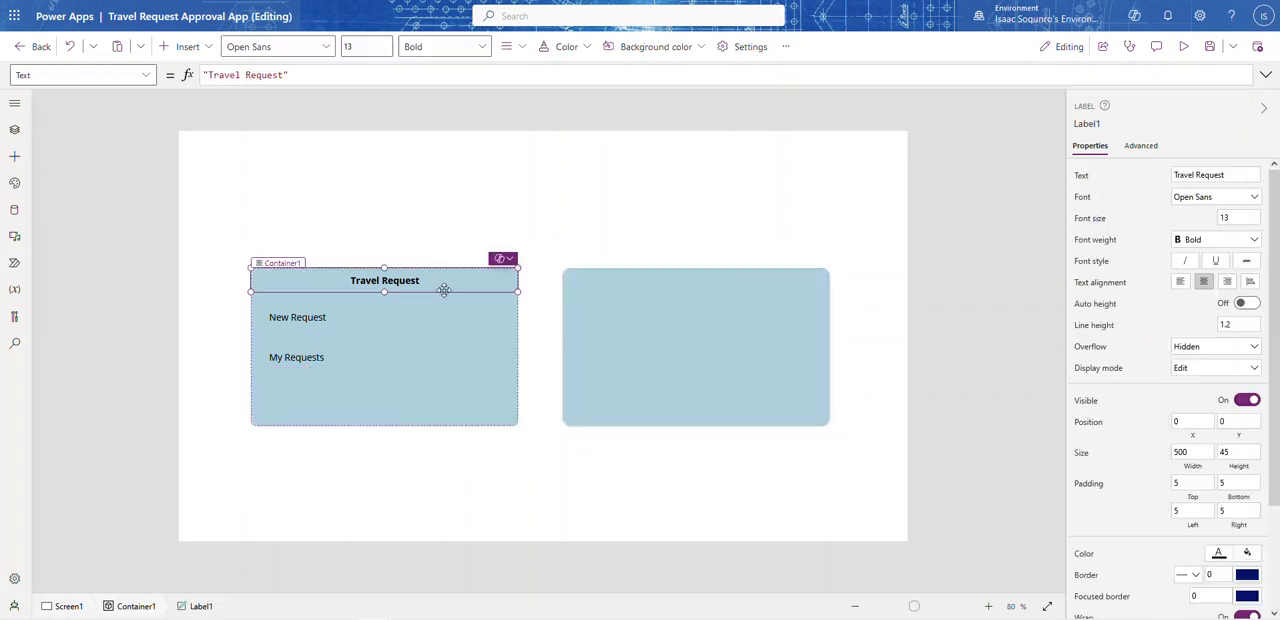
shift+click(338, 322)
shift+click(352, 350)
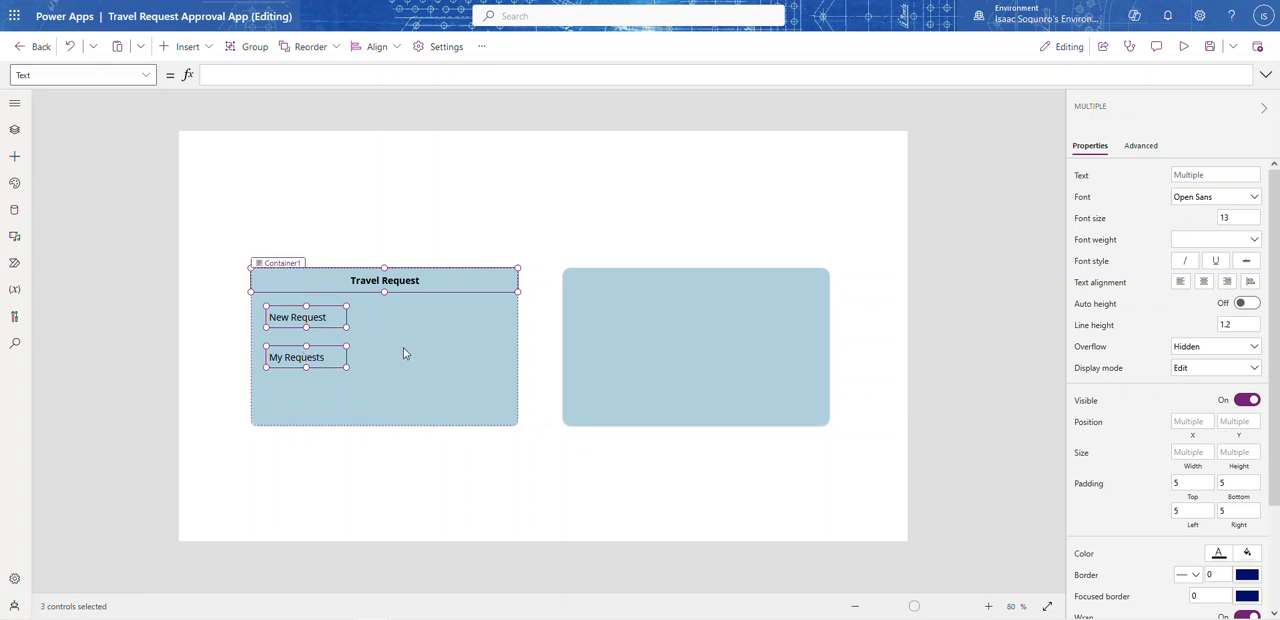
click(620, 316)
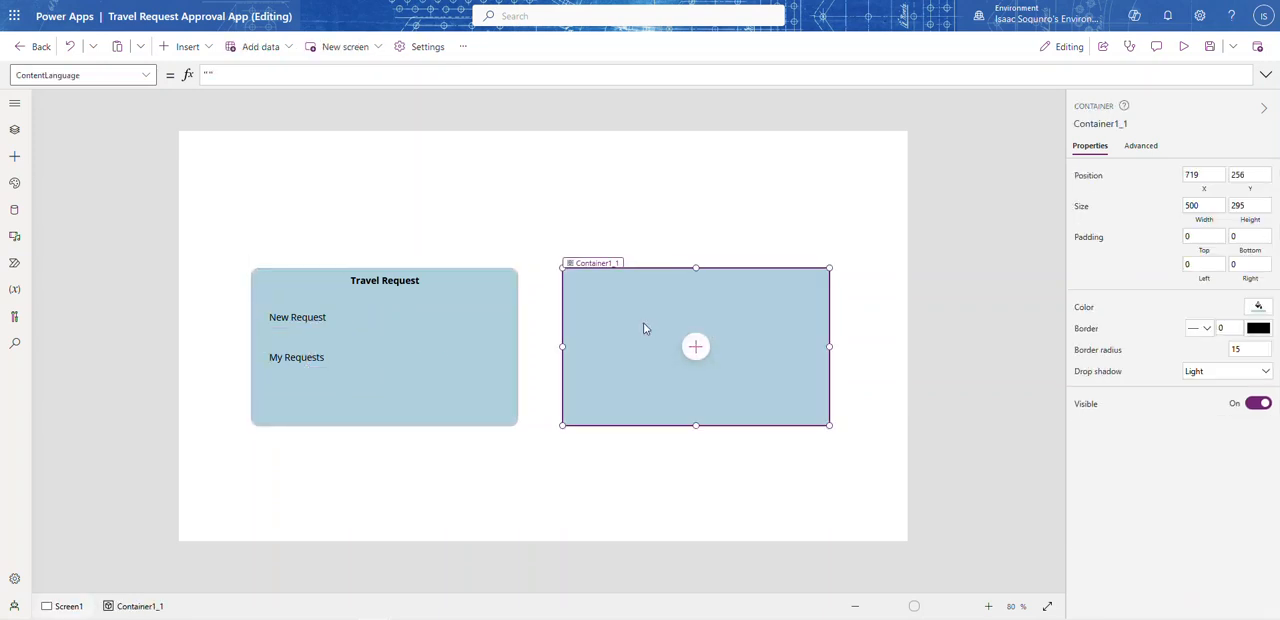
key(ctrl+v)
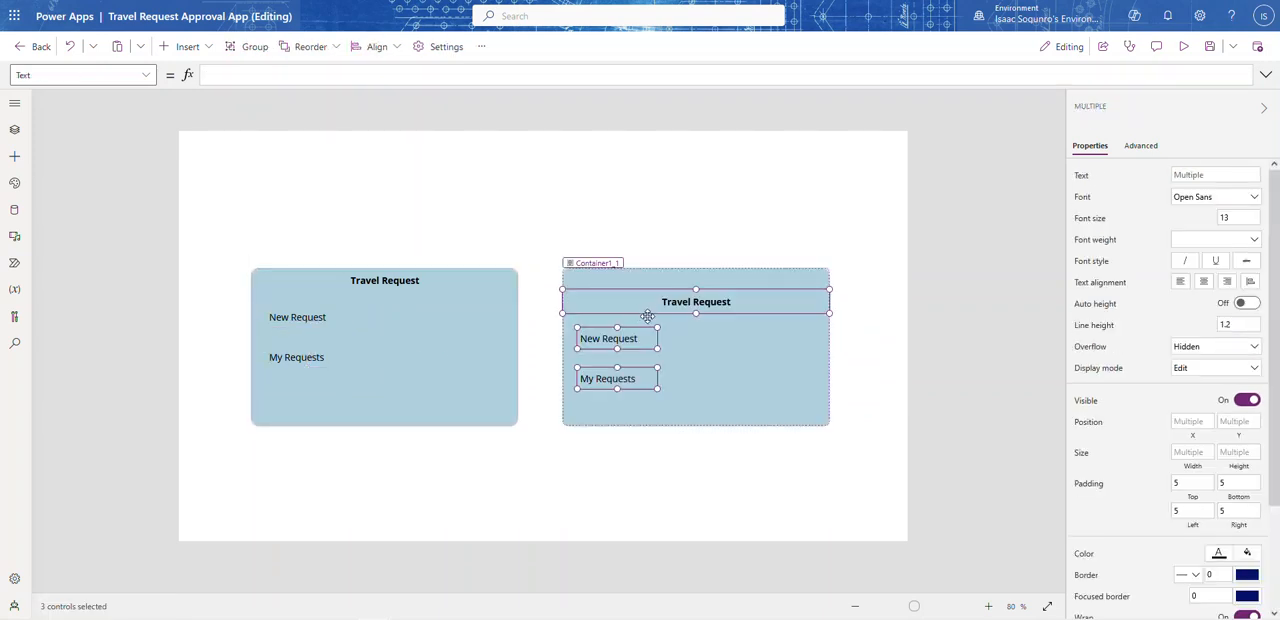
drag(650, 310, 648, 289)
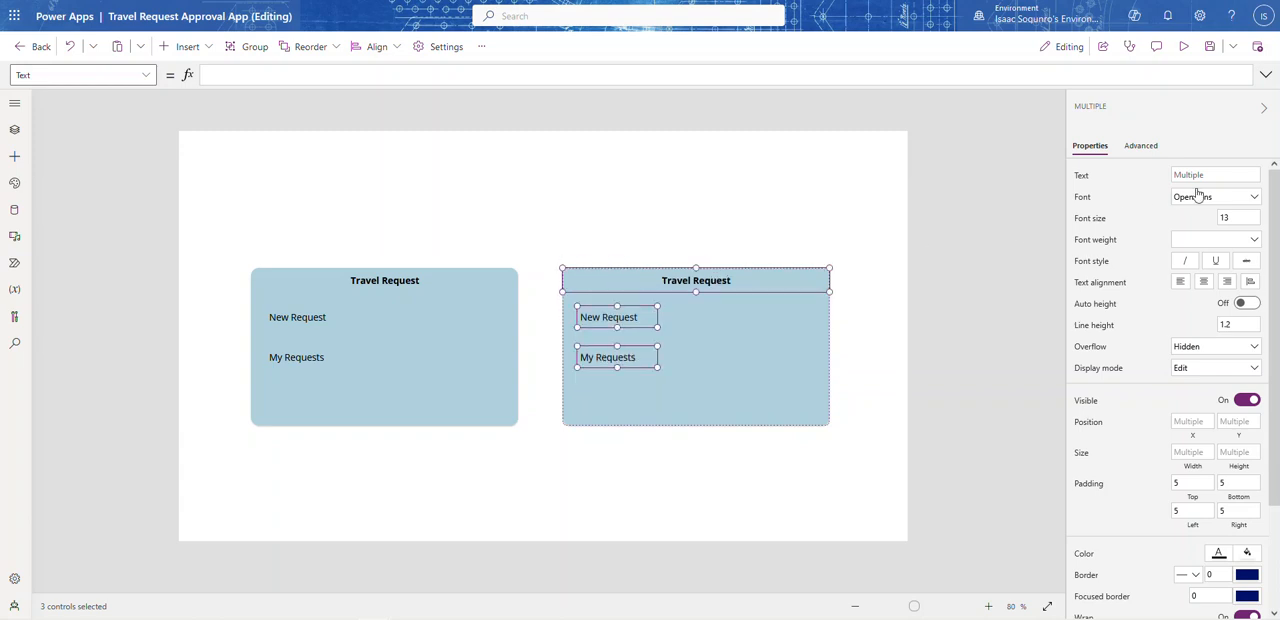
click(812, 361)
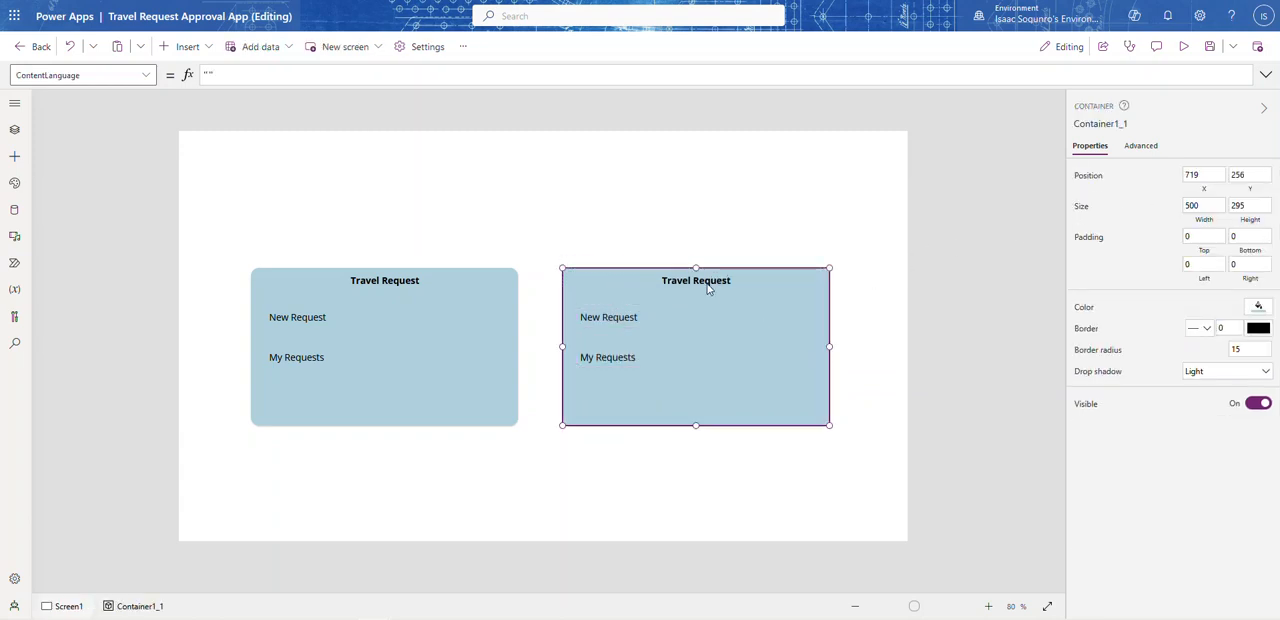
Step: Change the heading label of the right container to ADMIN
click(706, 284)
click(1235, 176)
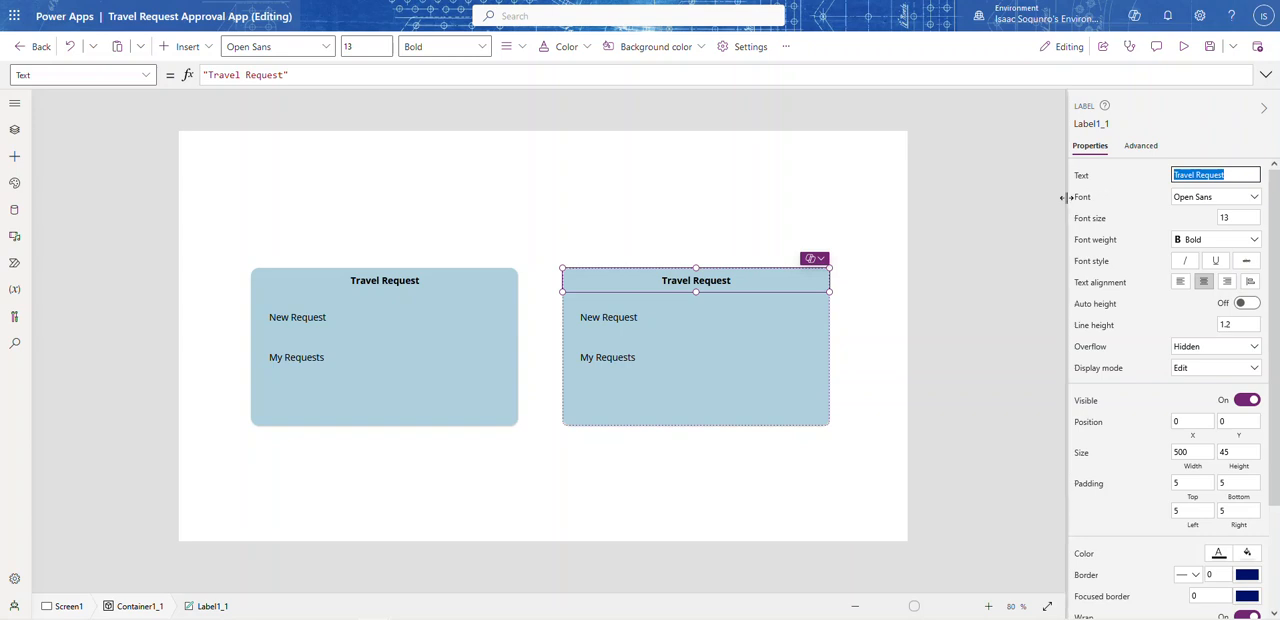
text(ADMIN)
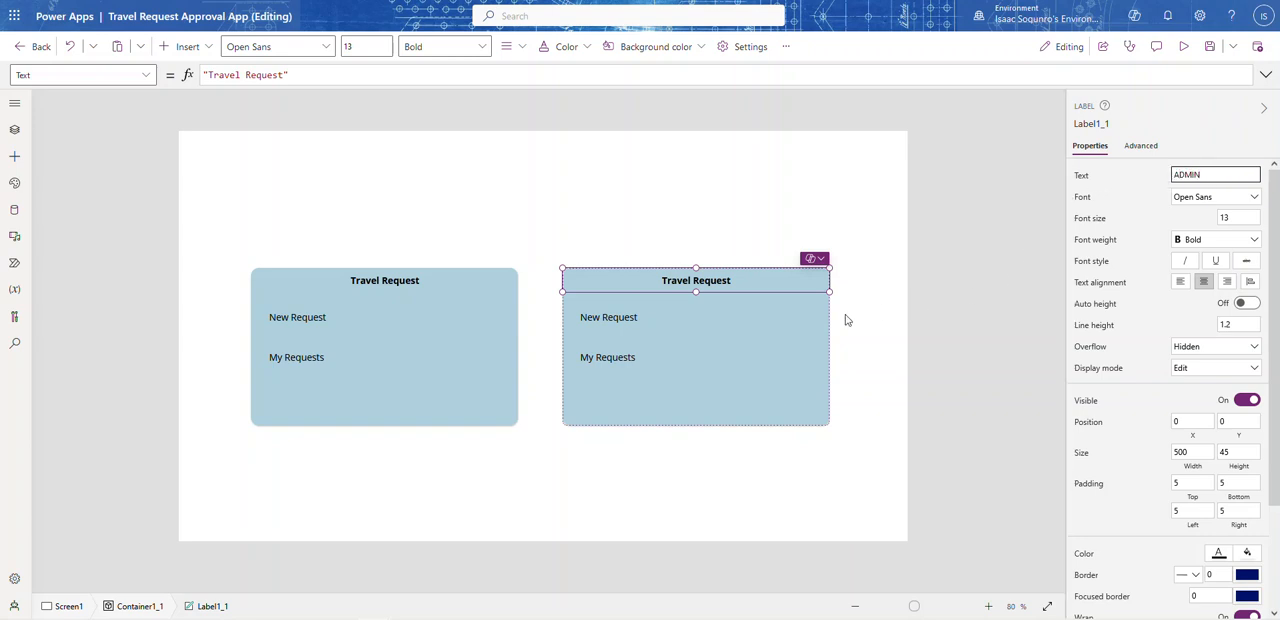
Step: Change the two labels under the ADMIN heading to Approvals and My Approvals
click(598, 320)
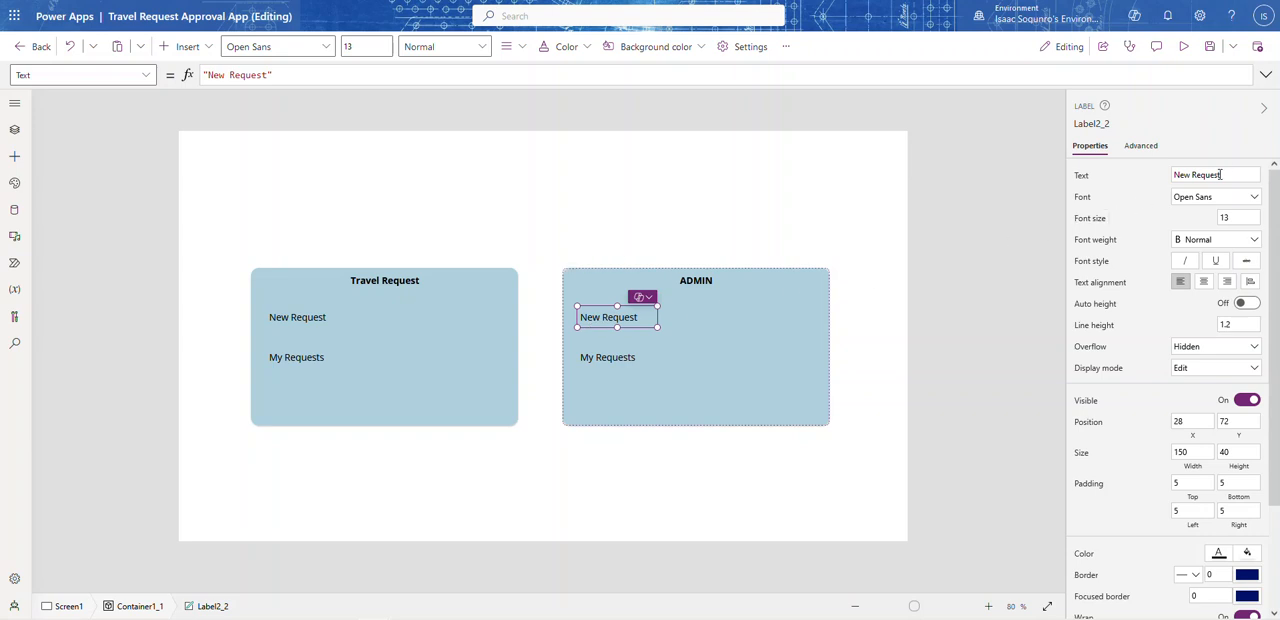
click(1225, 175)
text(Approvals)
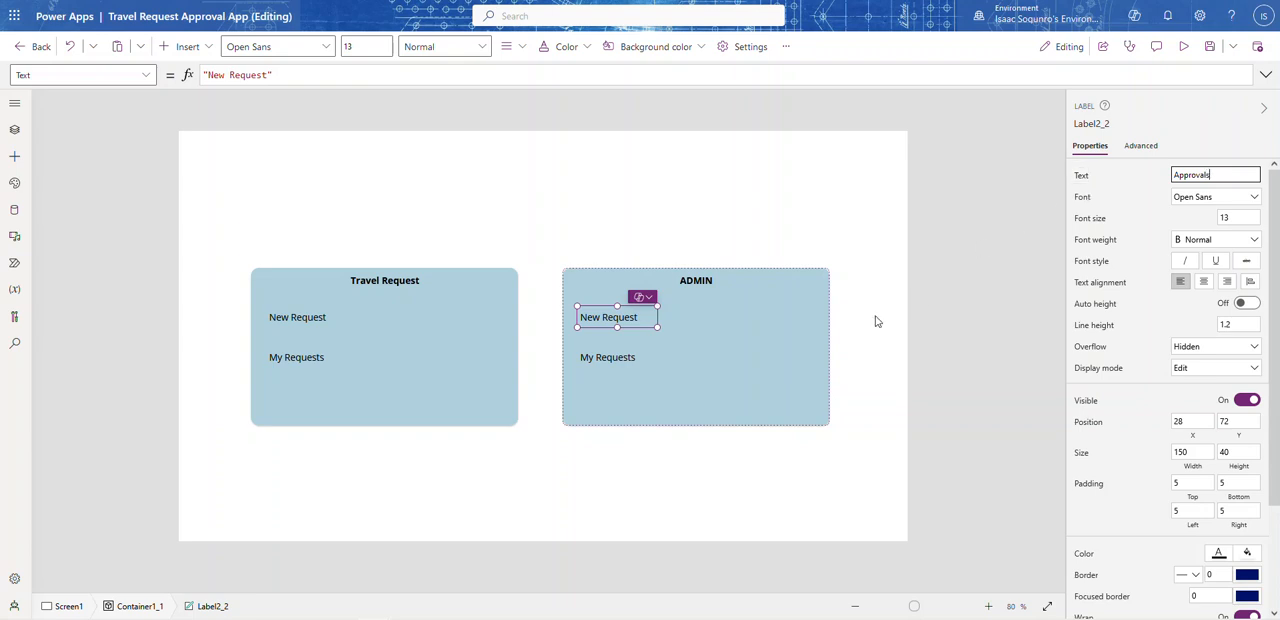
click(604, 362)
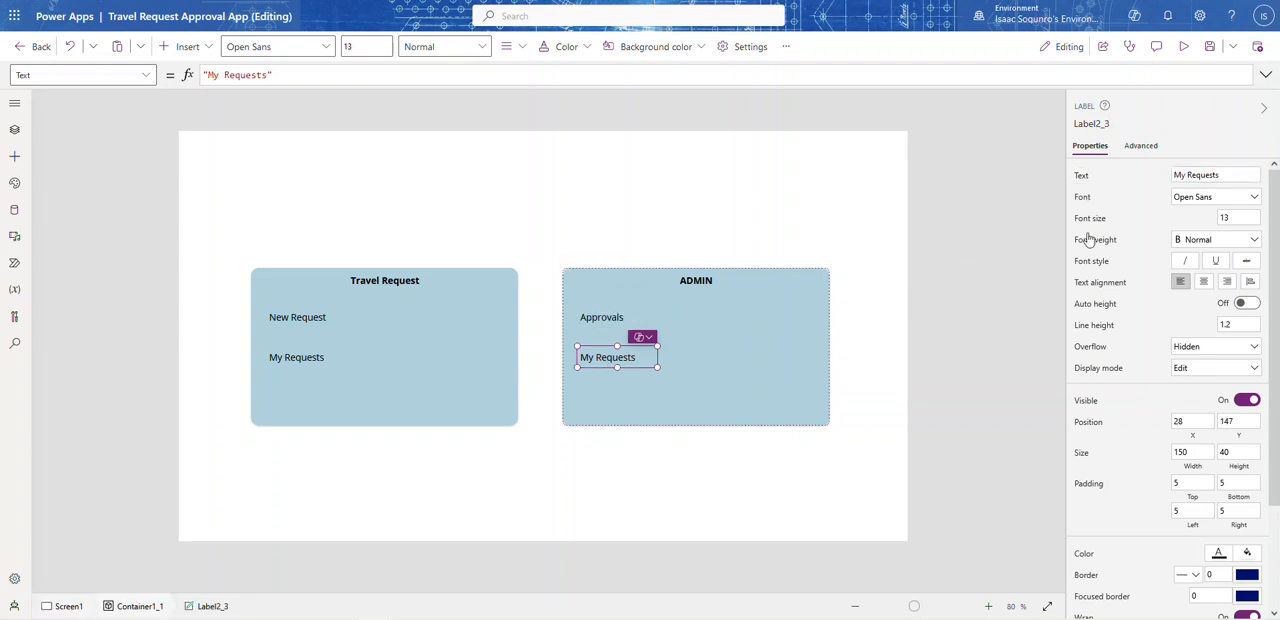
click(1217, 174)
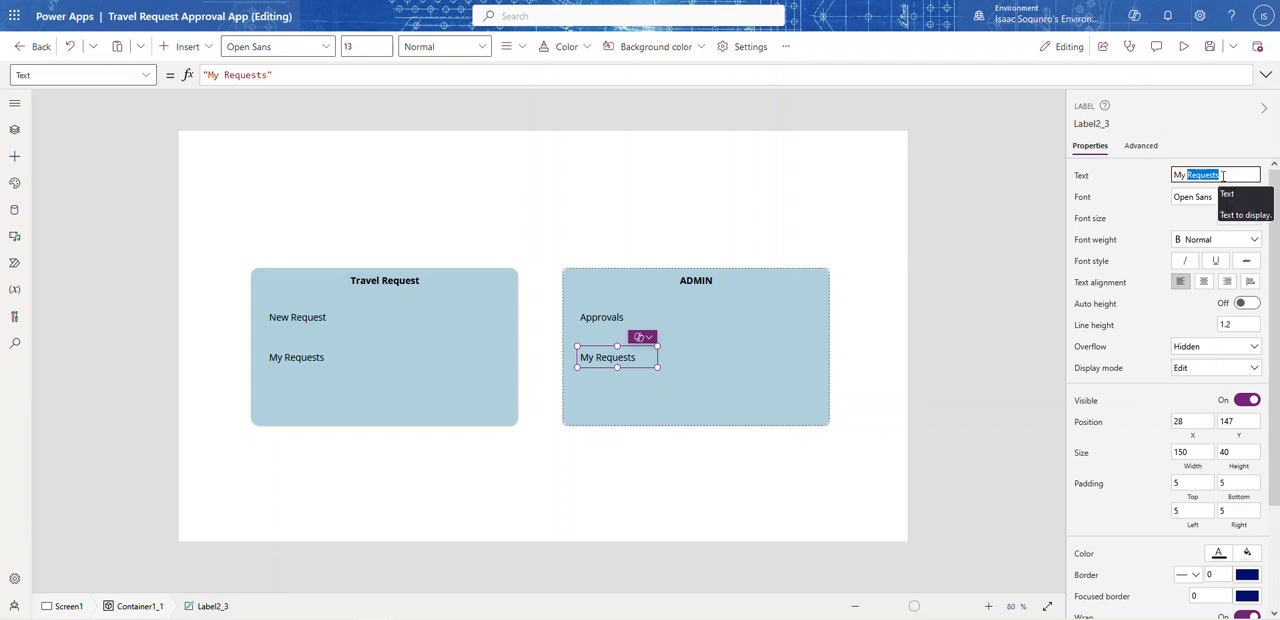
text(My Approvals)
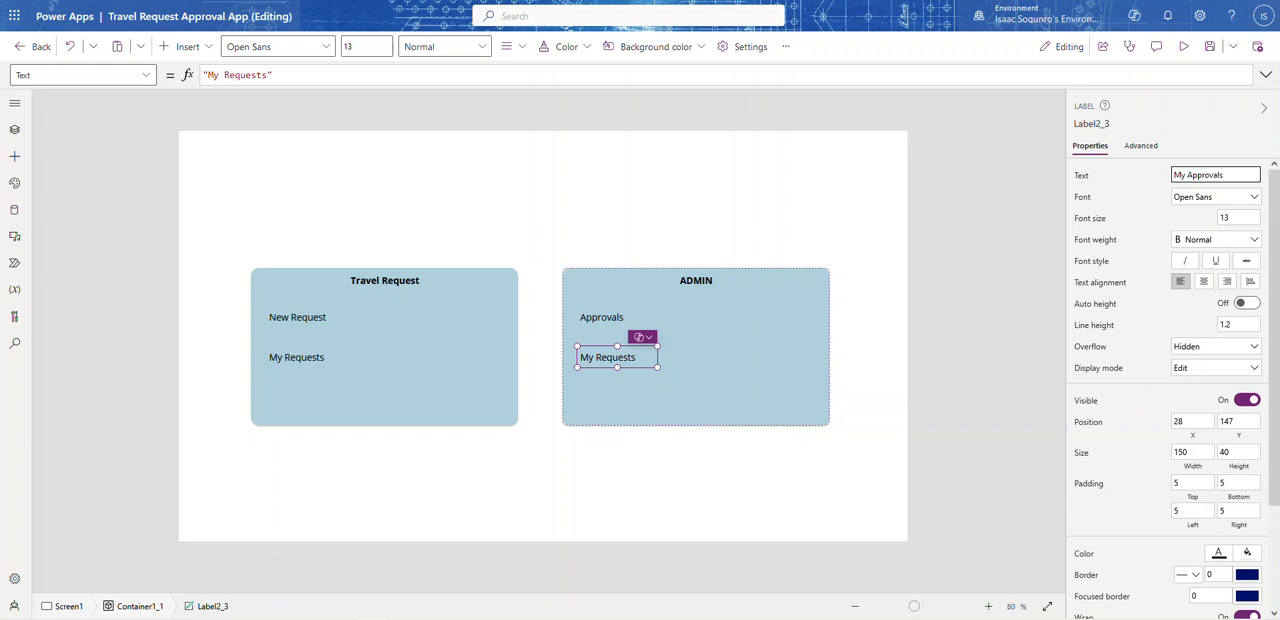
click(978, 227)
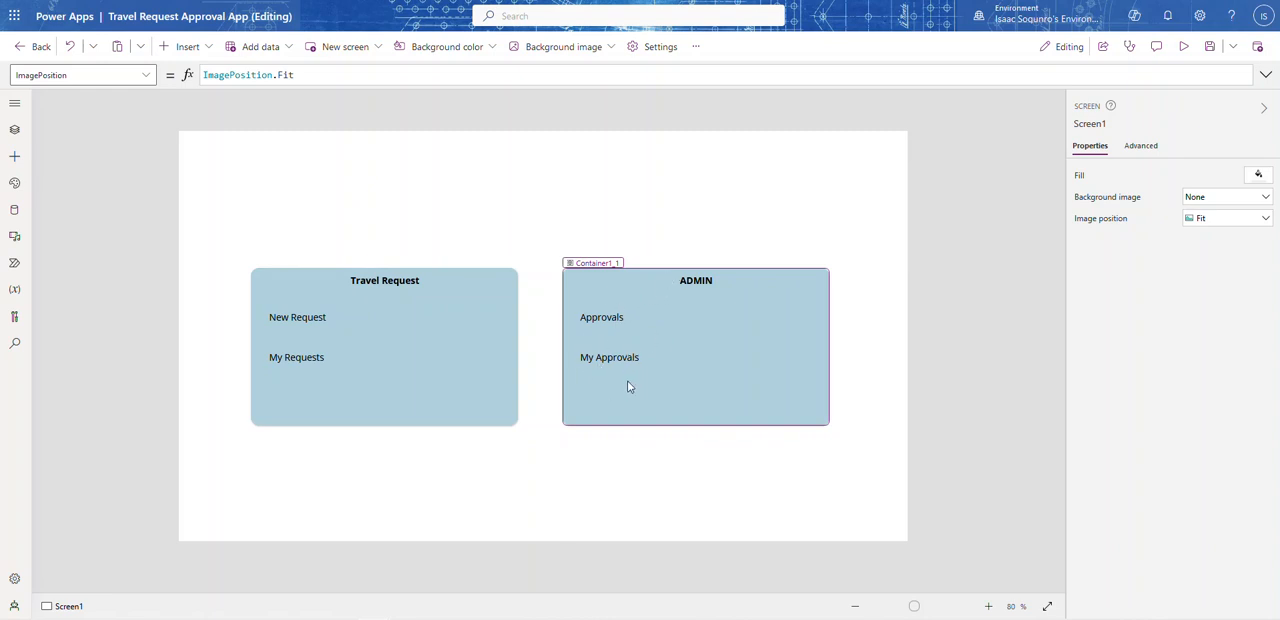
Step: Set the DisplayMode of the Approvals label in the ADMIN container to If(isUserAdmin, DisplayMode.Edit, DisplayMode.Disabled)
click(600, 325)
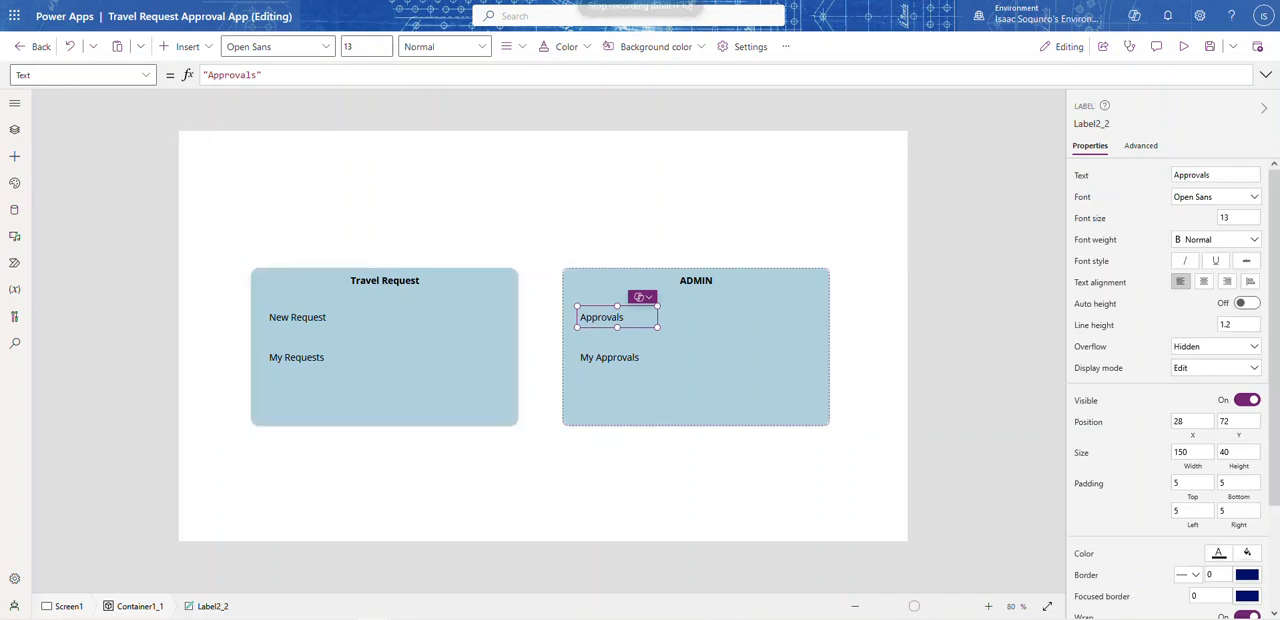
click(146, 75)
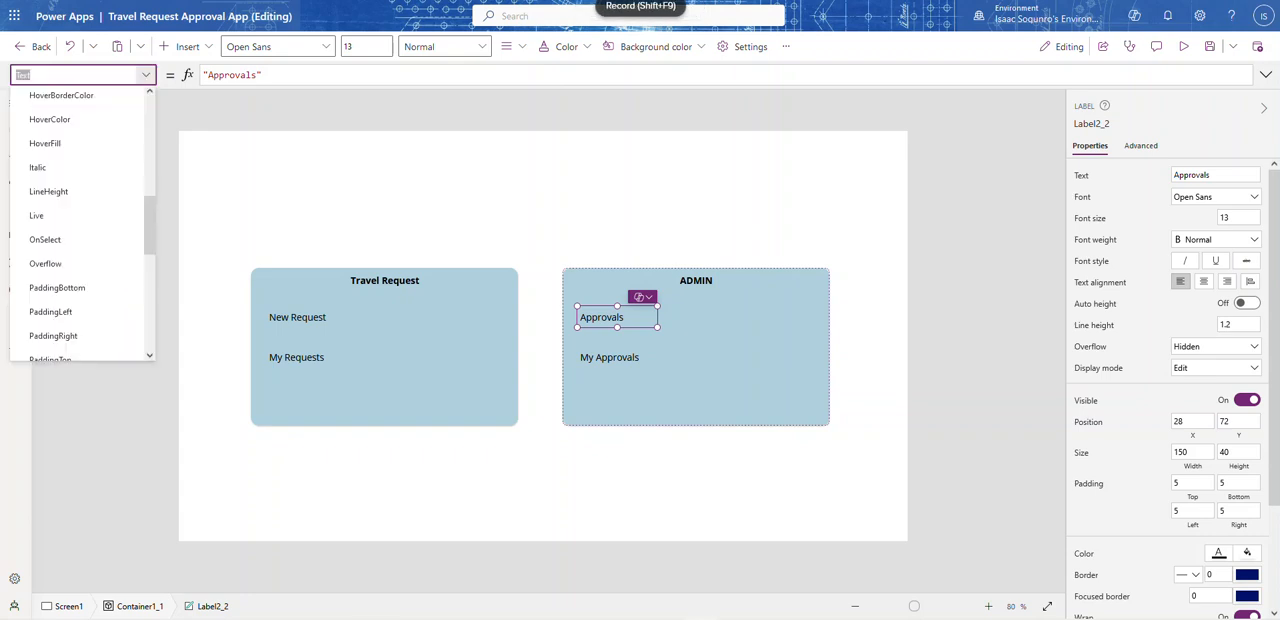
drag(147, 231, 148, 154)
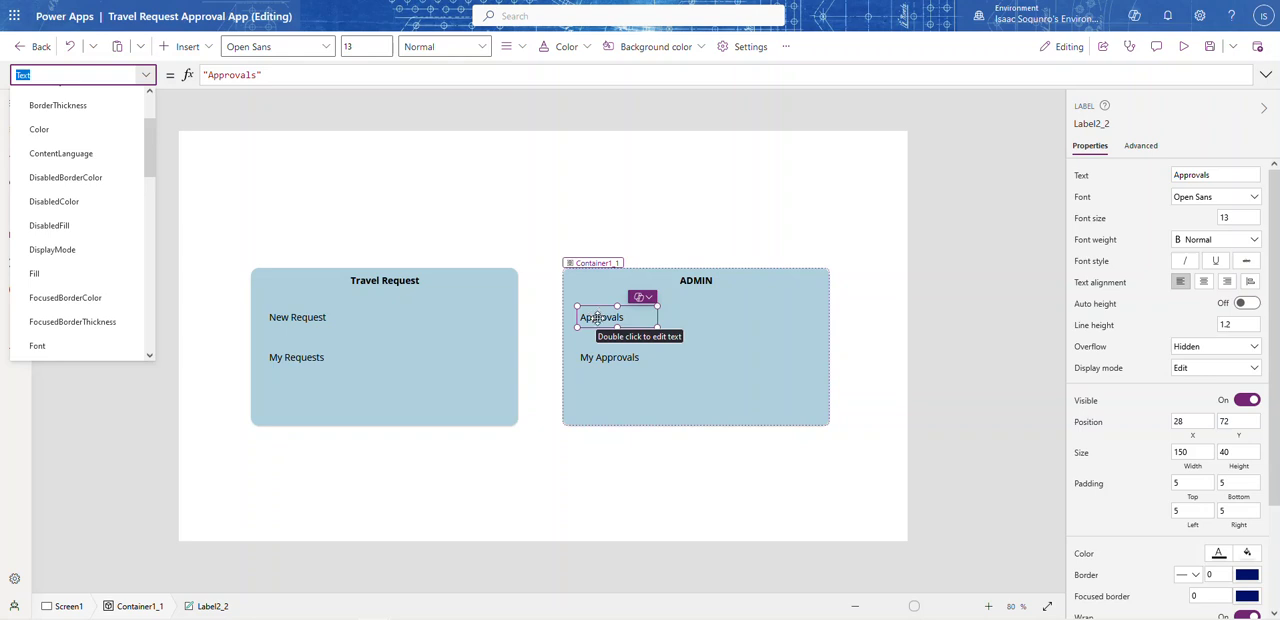
scroll(80, 300, up, 3)
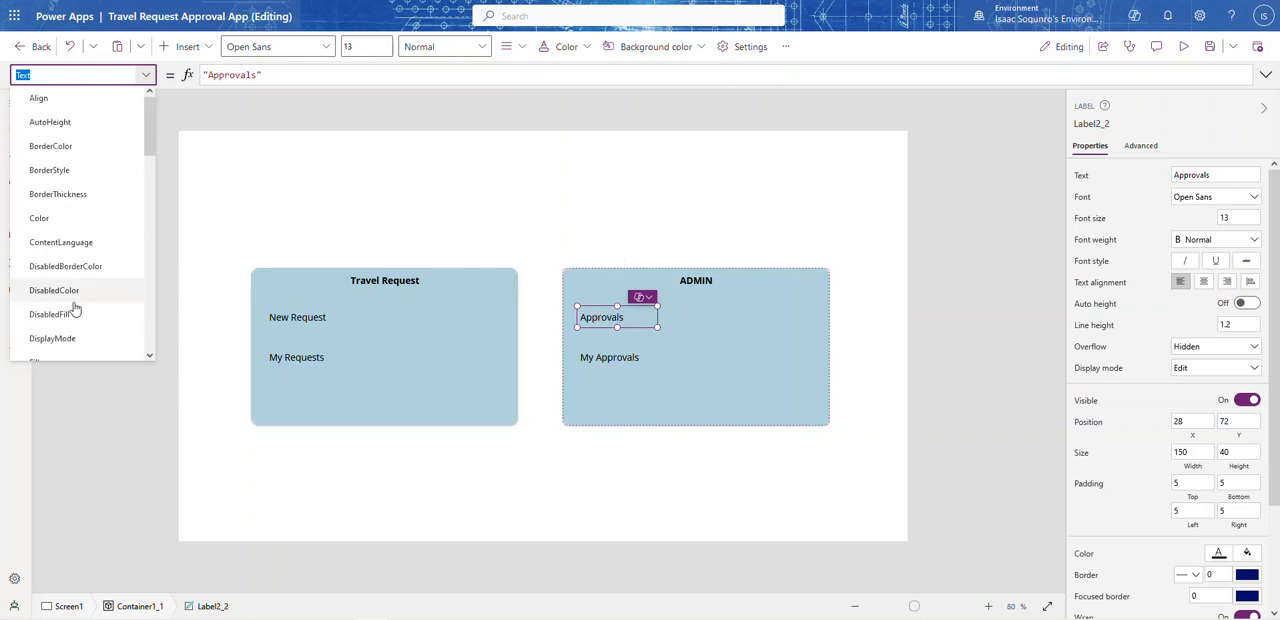
click(60, 338)
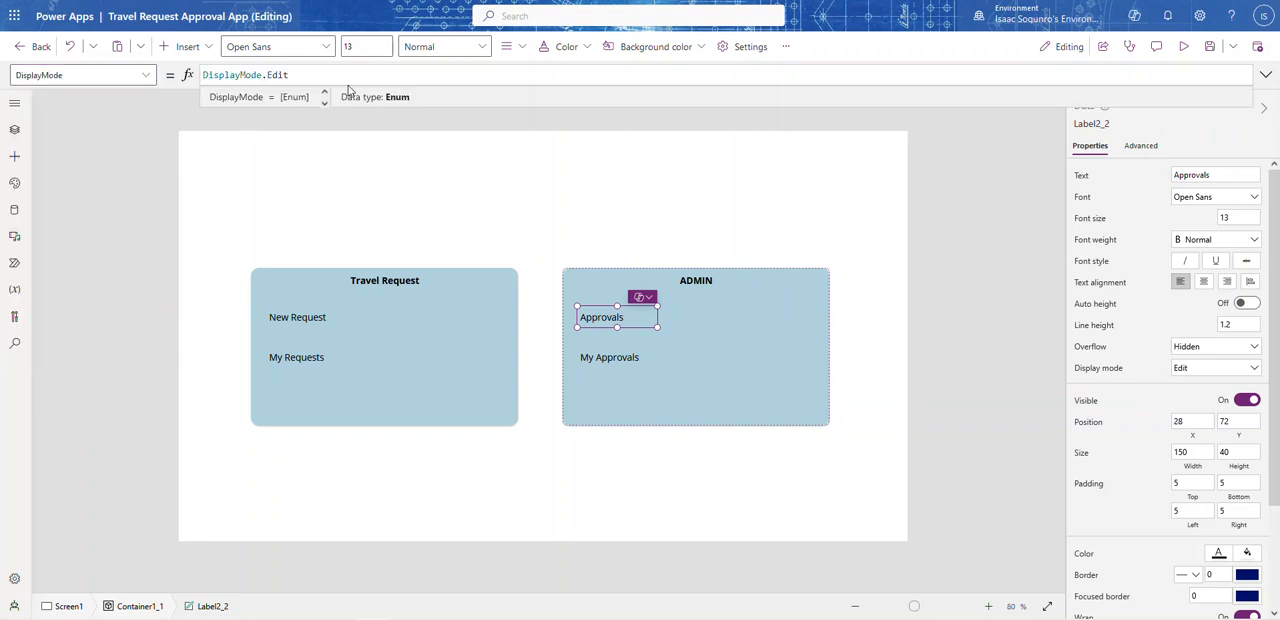
click(203, 75)
text(If)
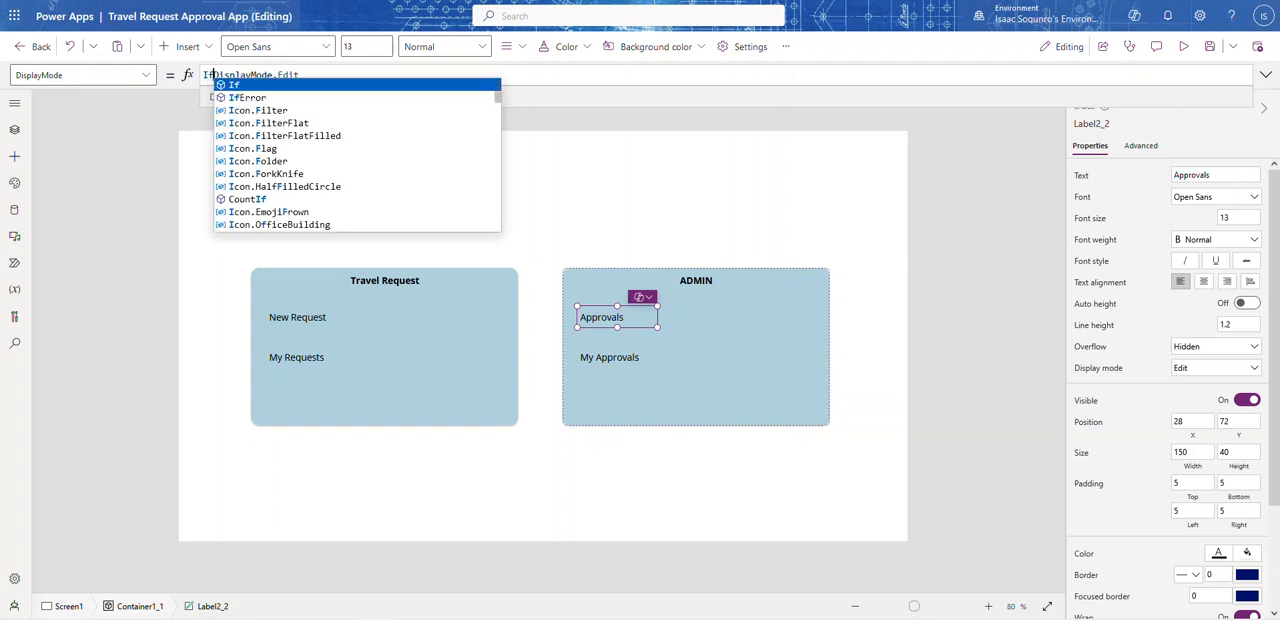
text((ID)
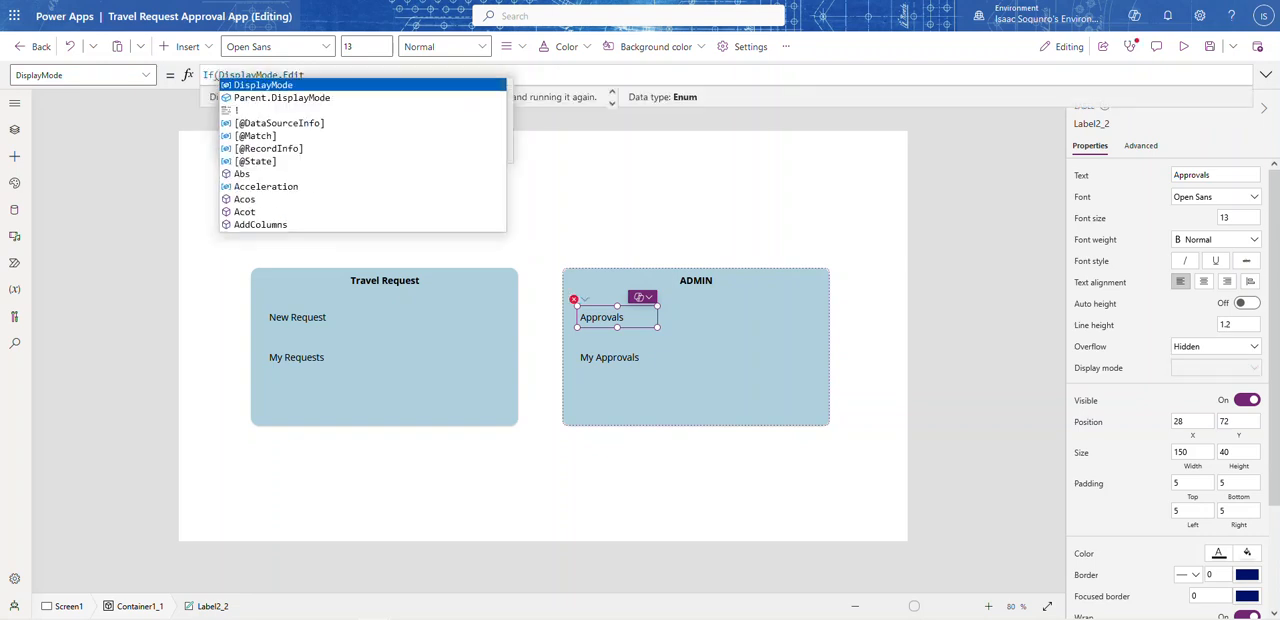
text(is)
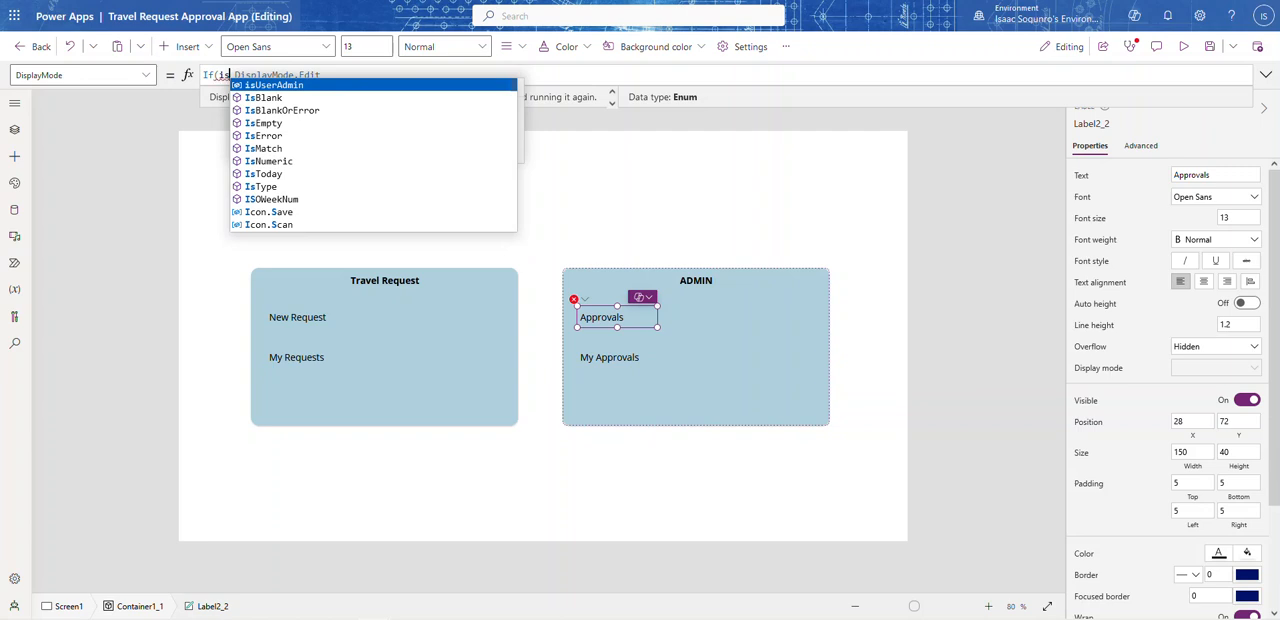
key(BackSpace)
key(BackSpace)
text(IsUserAdmin)
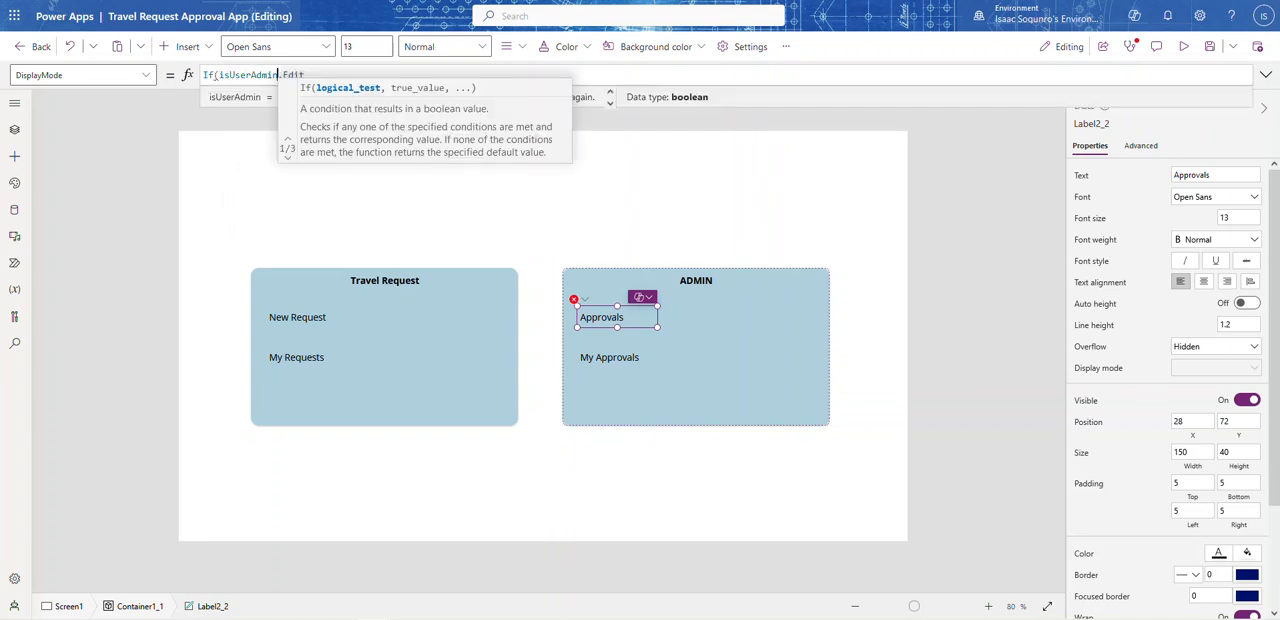
text(, )
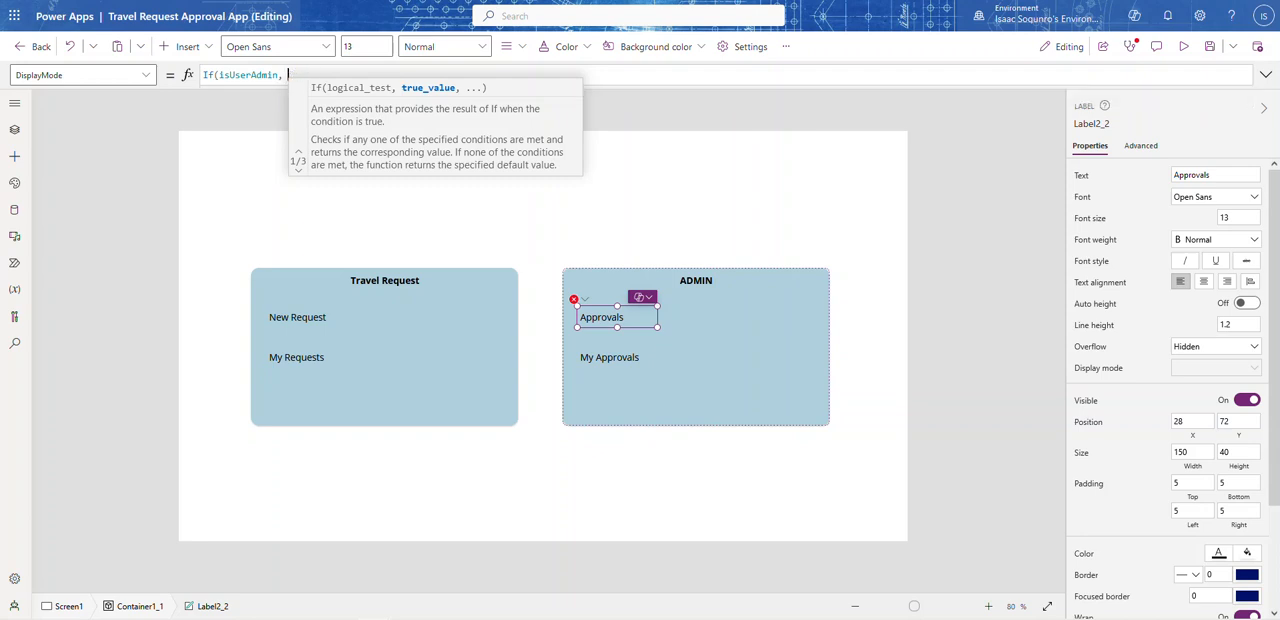
text(Disp)
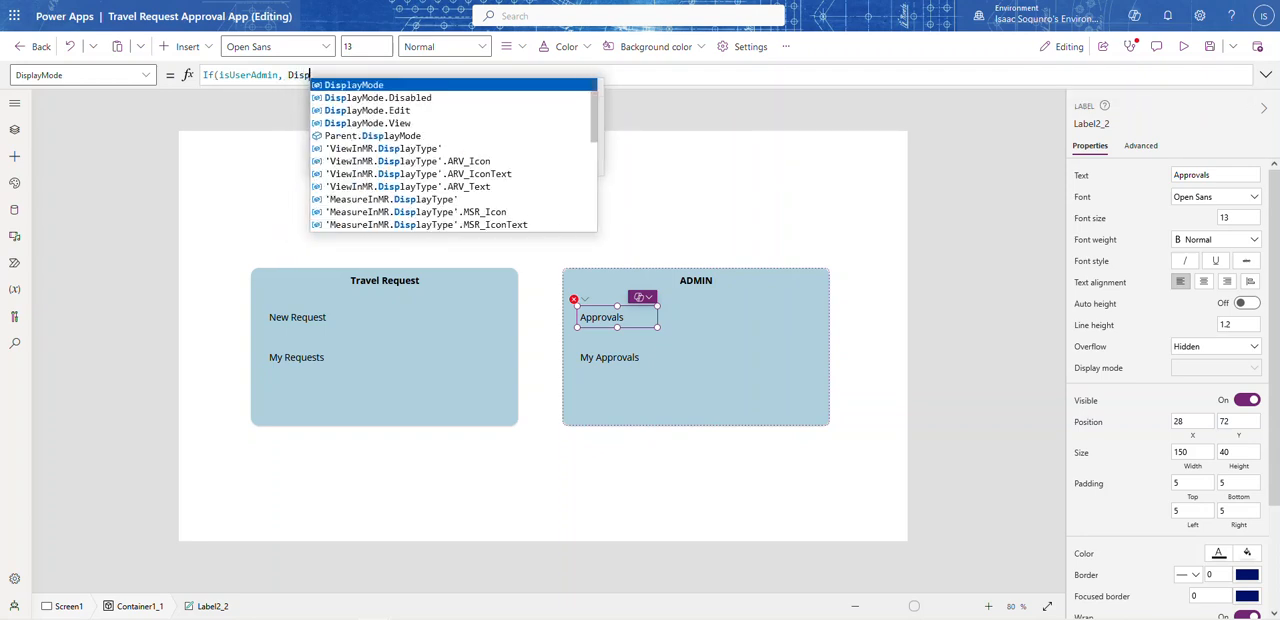
text(layMode.)
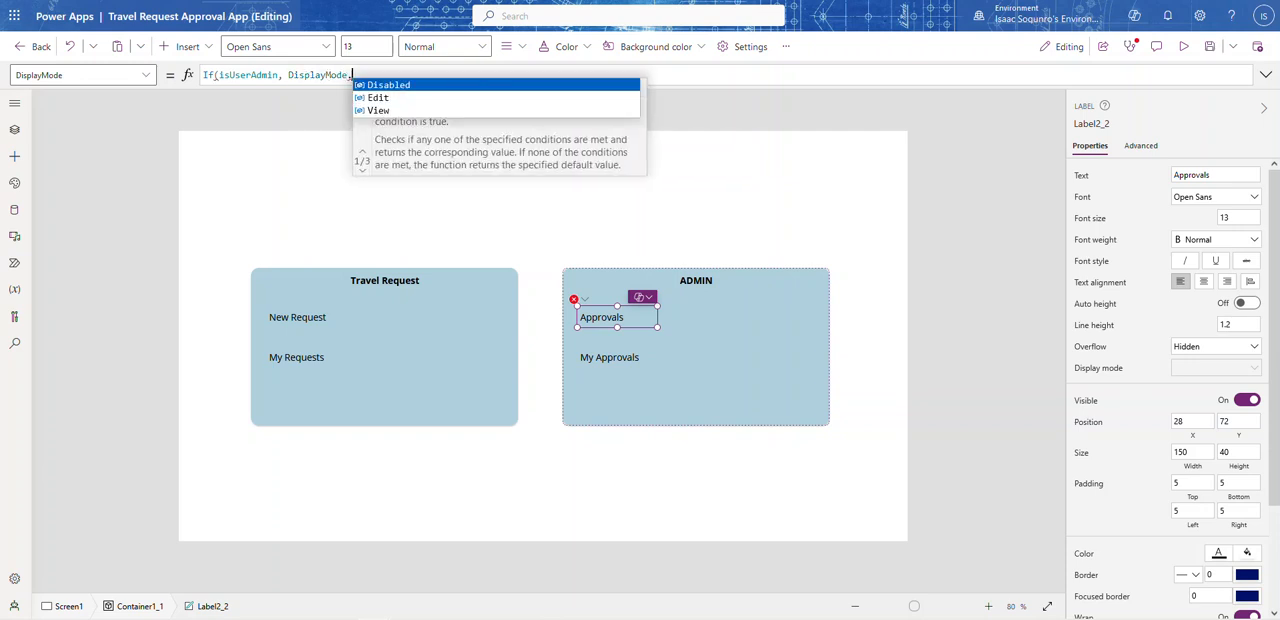
text(Edit,)
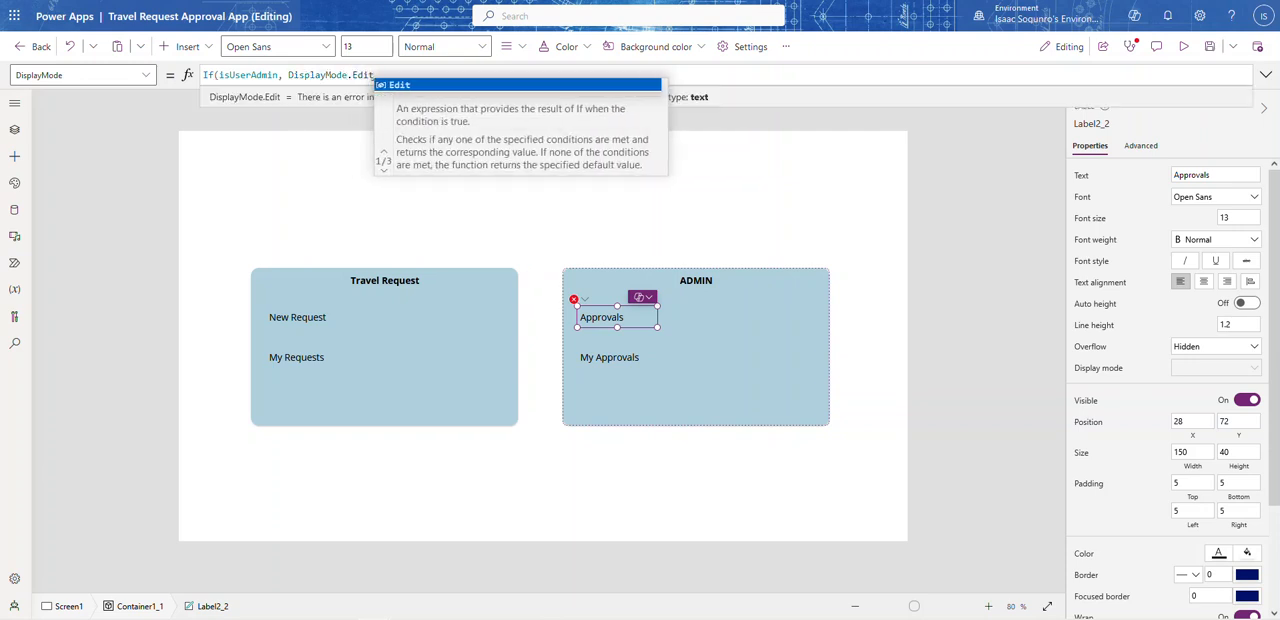
text( Displ)
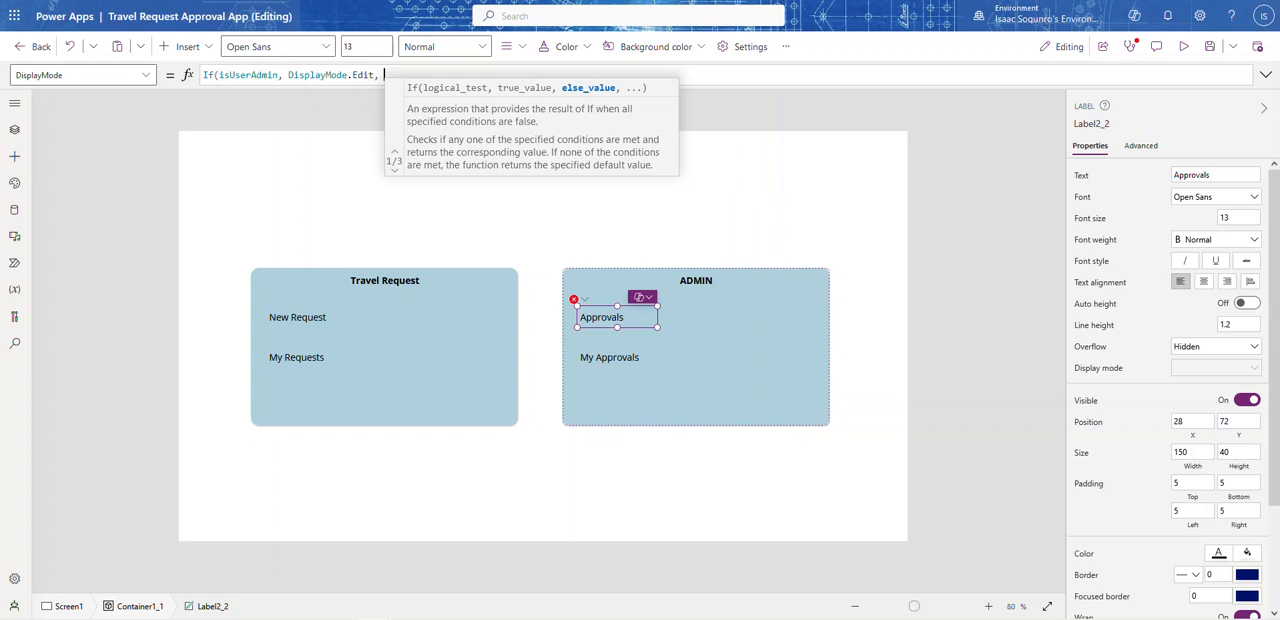
text(ayMode.)
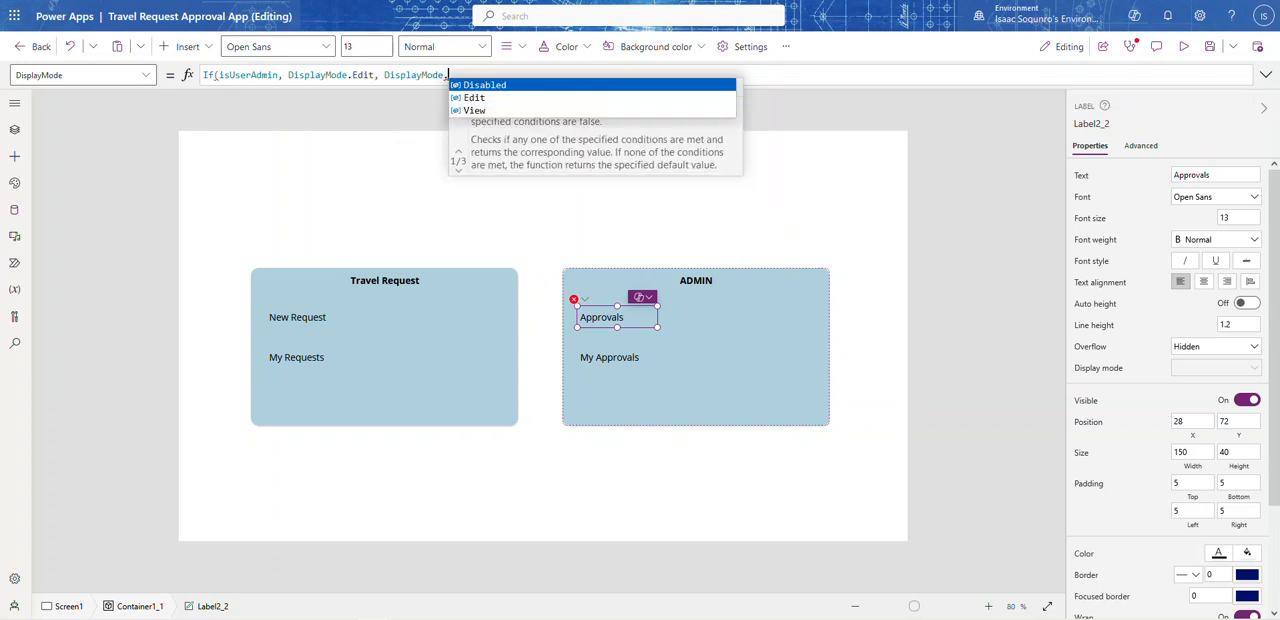
text(Di)
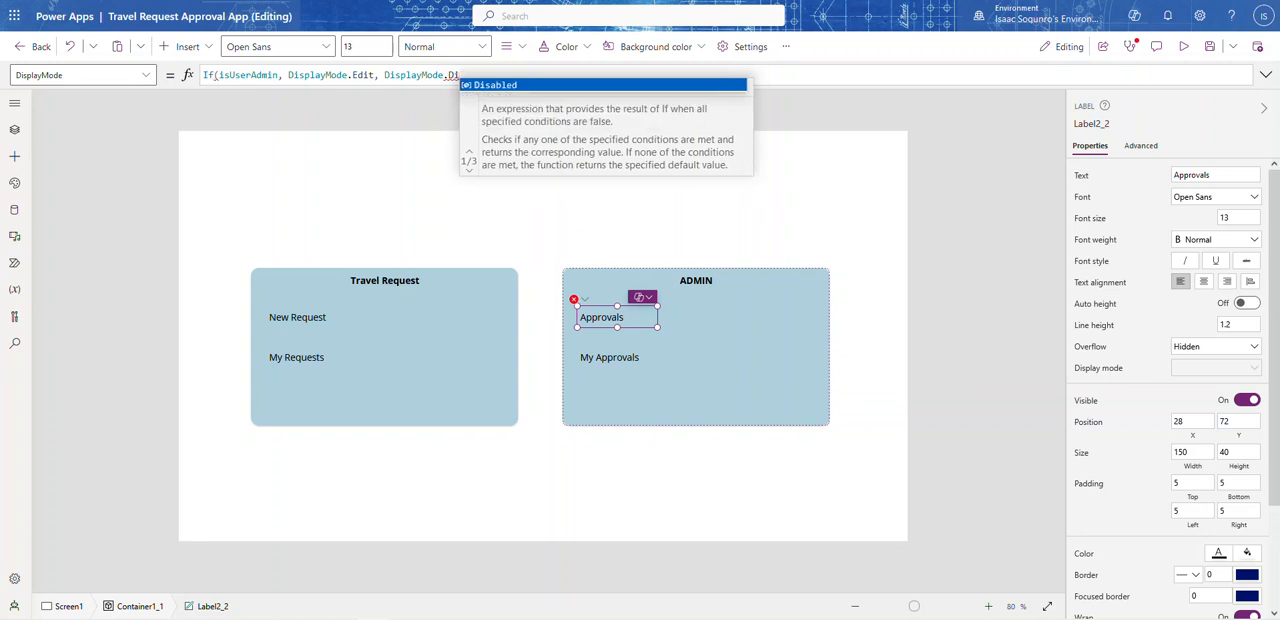
text(sabled)
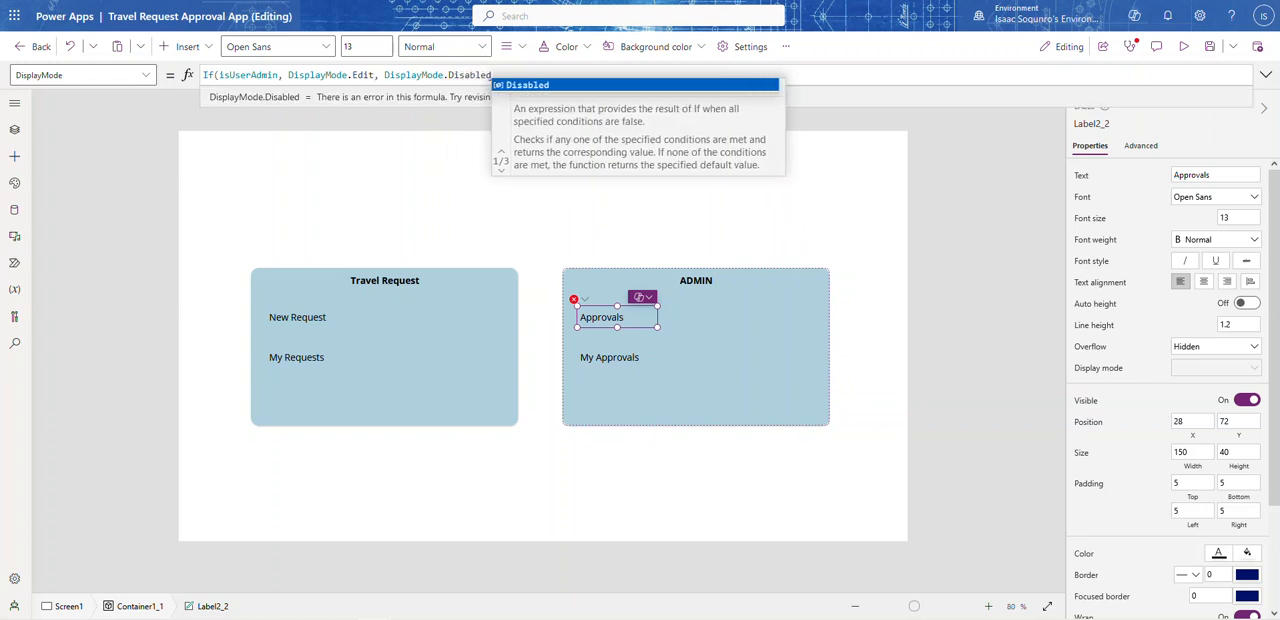
text())
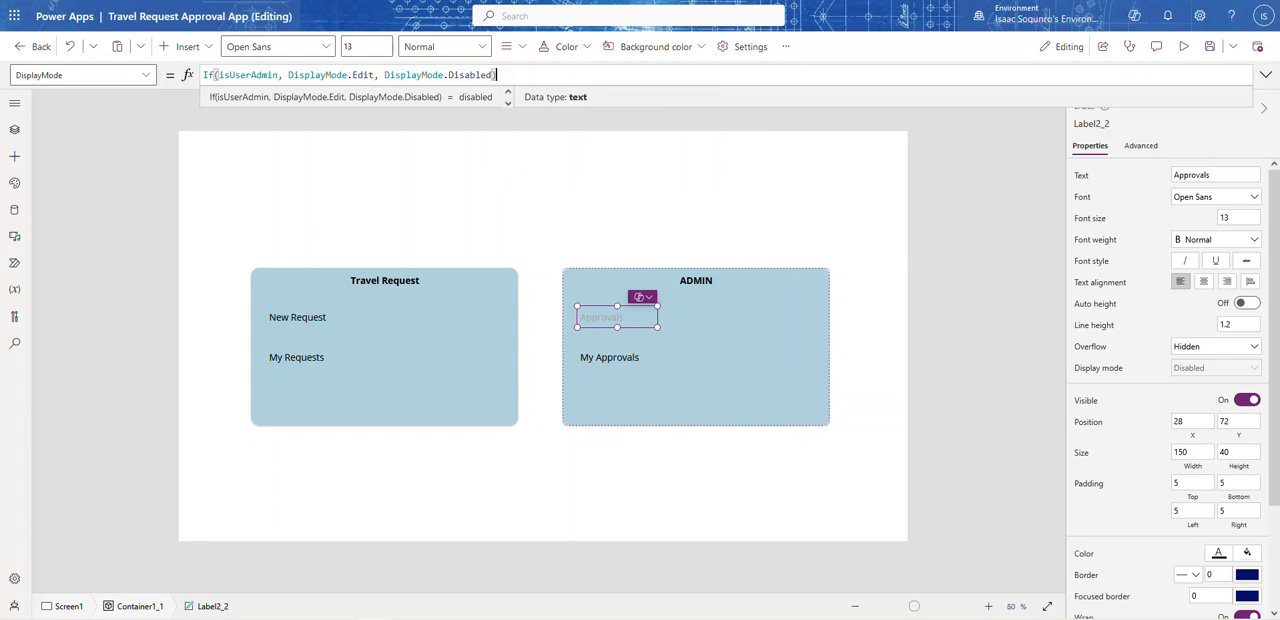
Step: Run the app's OnStart logic and check the Approvals label on the canvas
click(15, 129)
click(196, 197)
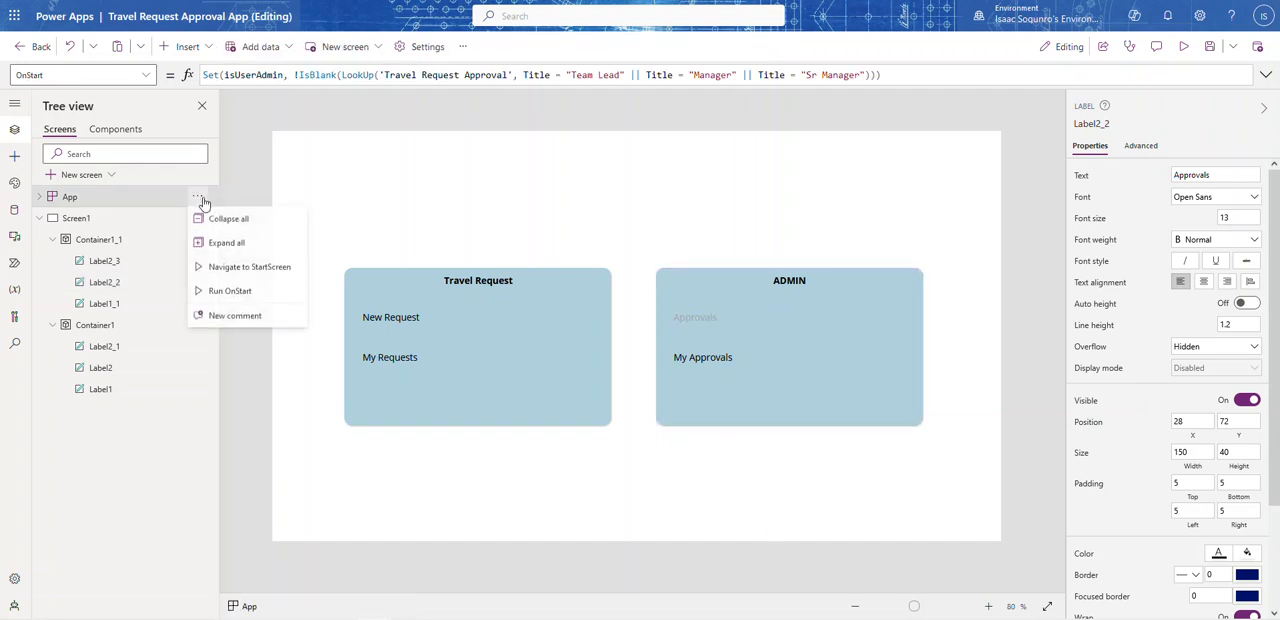
click(229, 291)
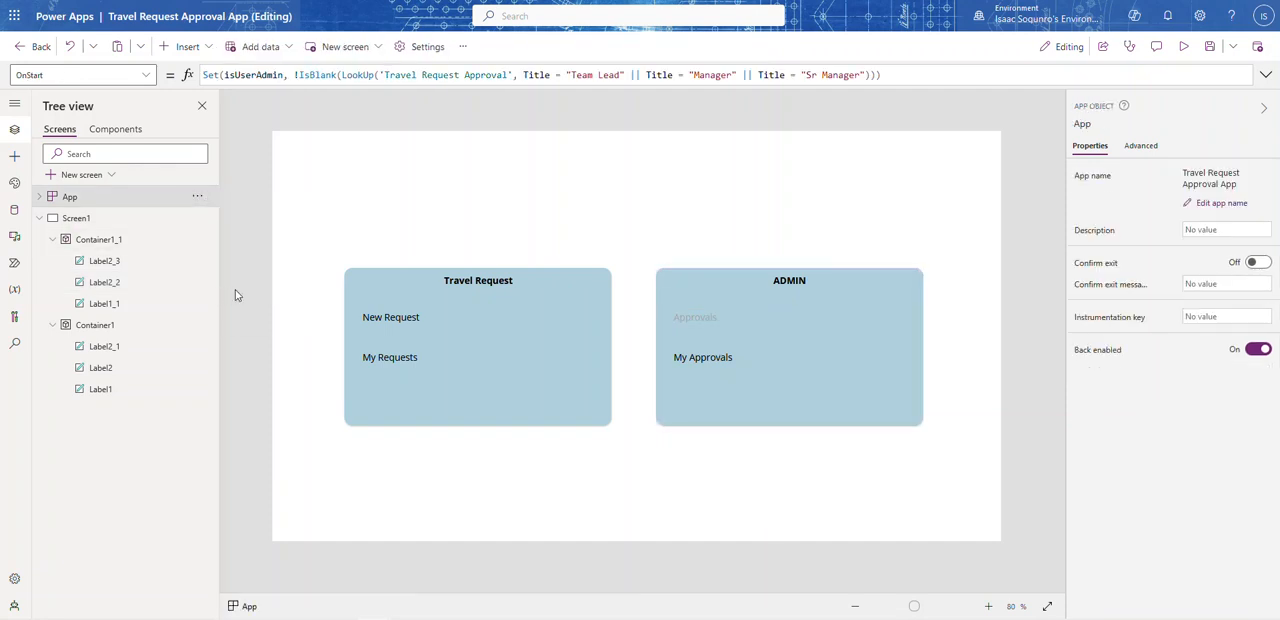
click(690, 318)
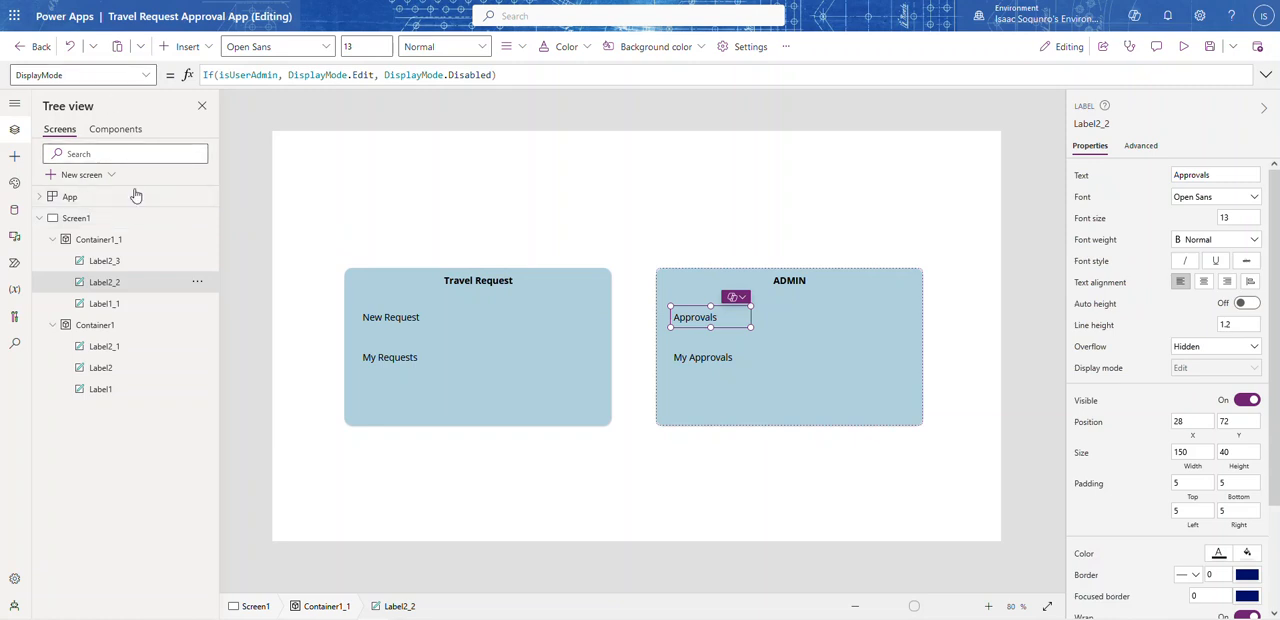
Step: Review the Approvals label's DisplayMode formula and the isUserAdmin definition in the app's OnStart formula
click(197, 198)
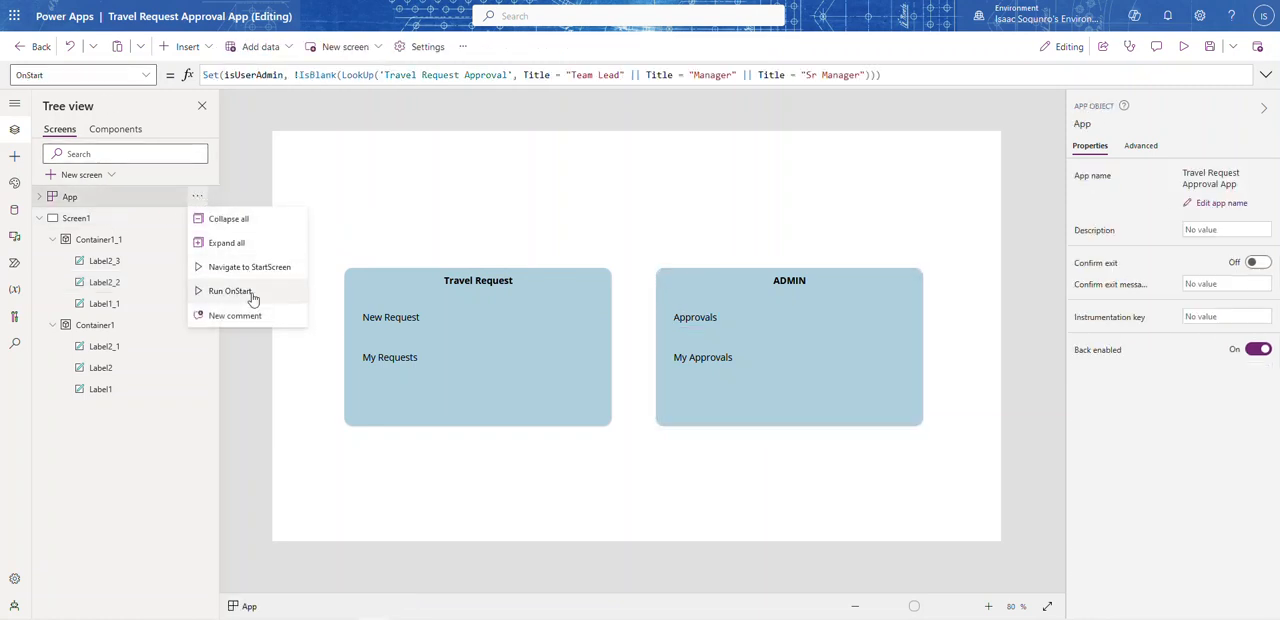
click(1016, 240)
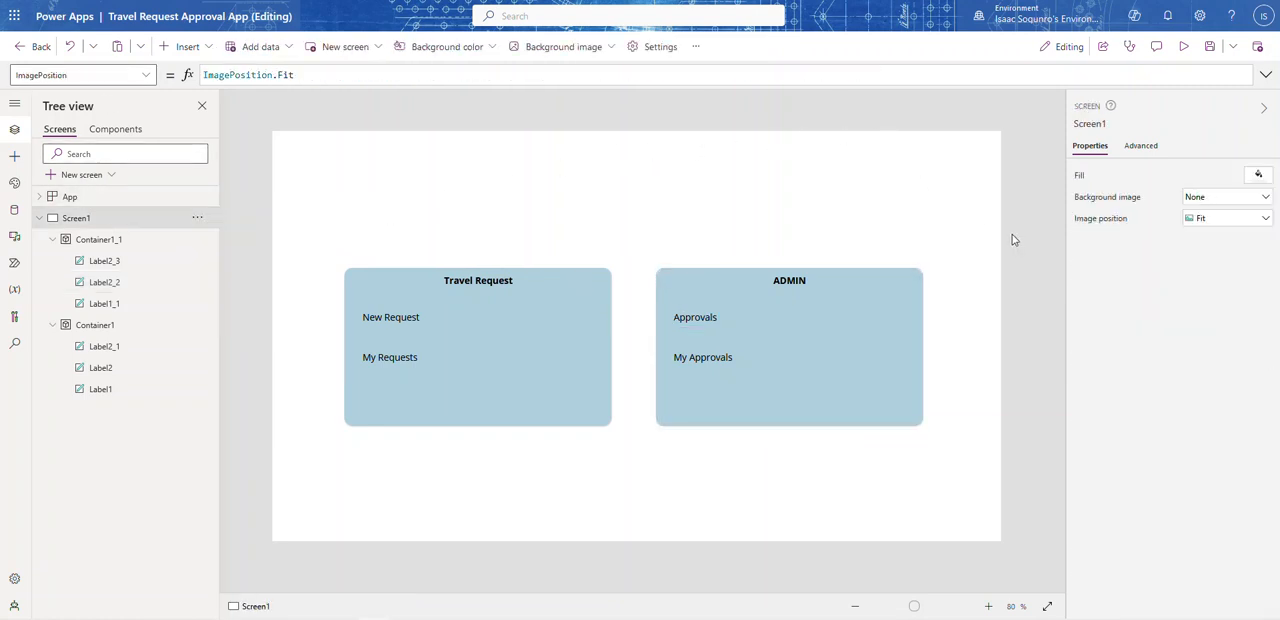
click(695, 317)
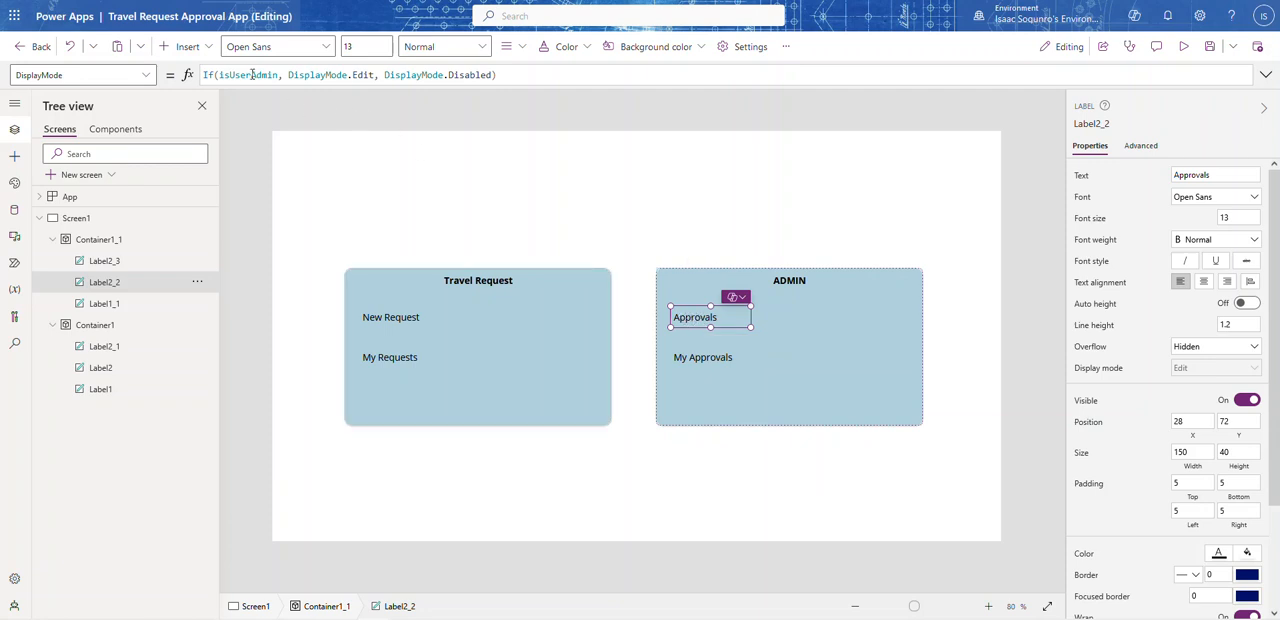
click(70, 196)
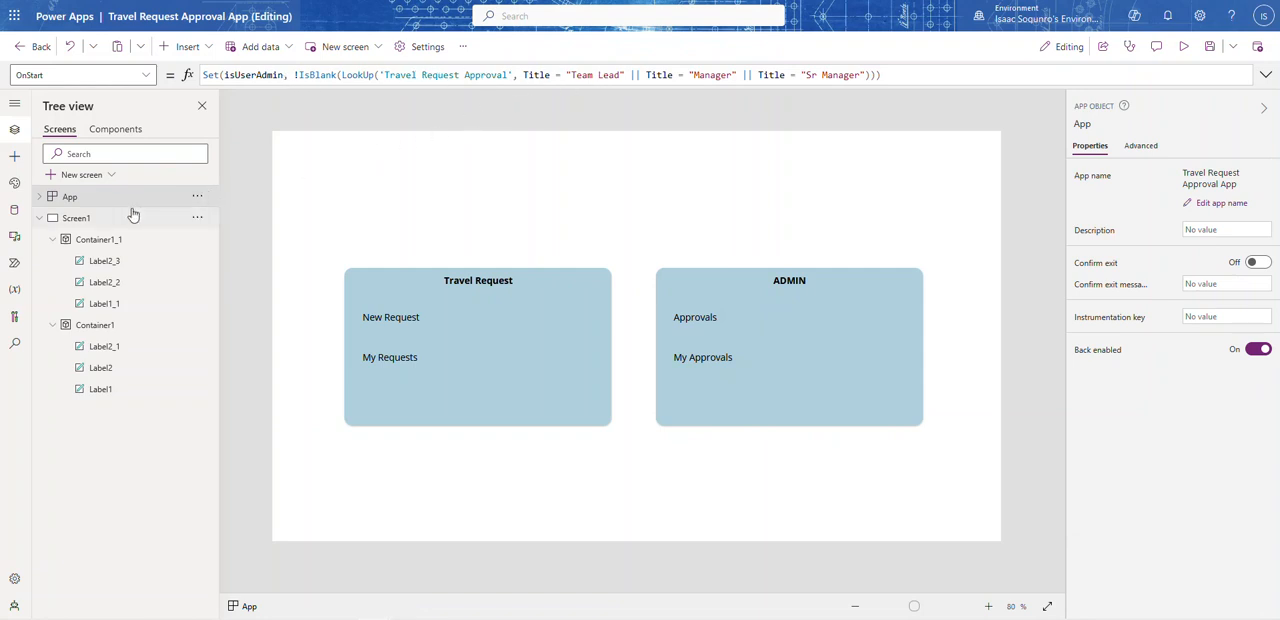
Step: Copy the Approvals label's DisplayMode formula and use it to replace the DisplayMode formula of the My Approvals label
click(700, 321)
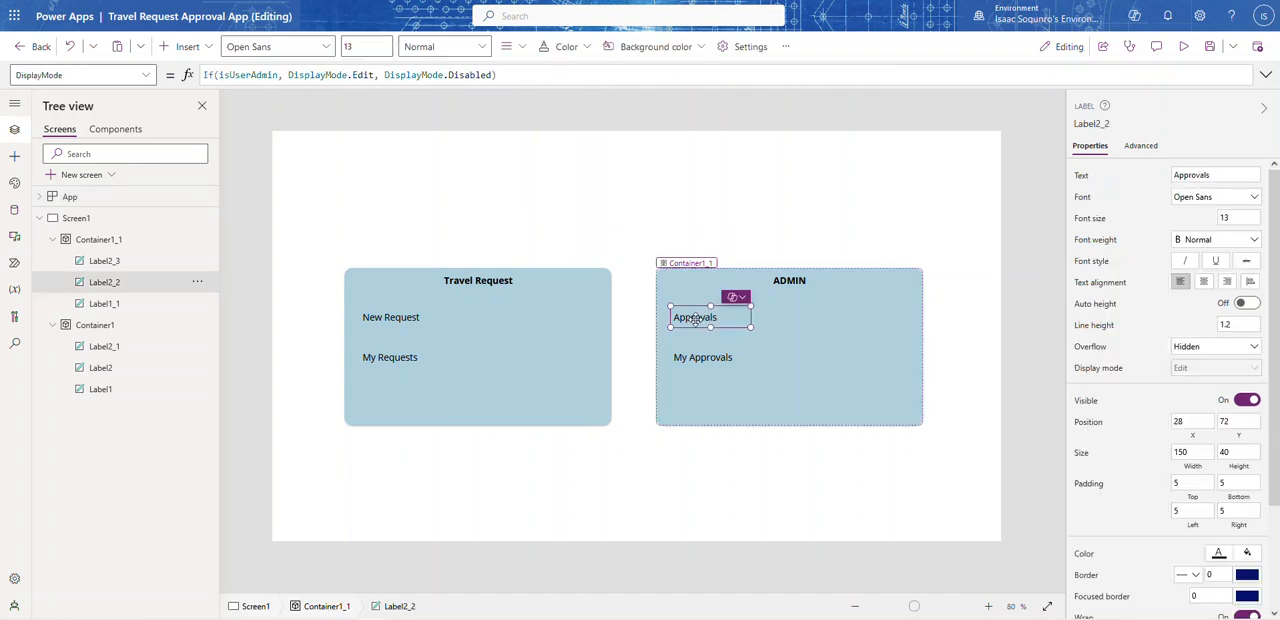
click(520, 74)
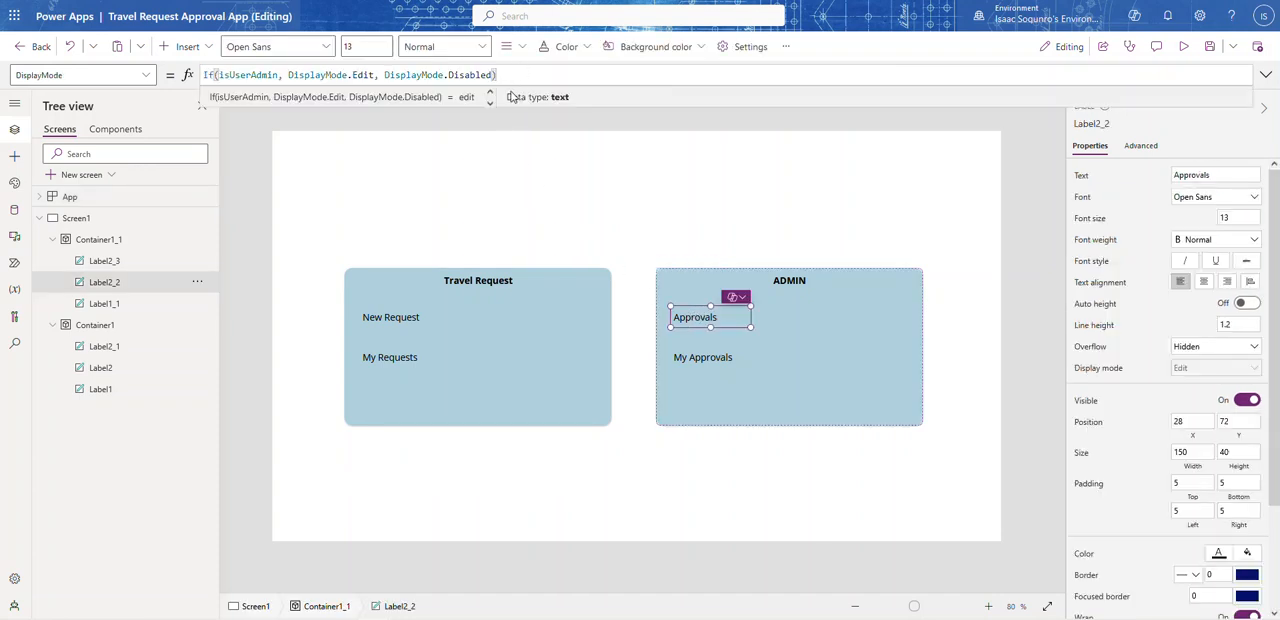
key(ctrl+a)
key(ctrl+c)
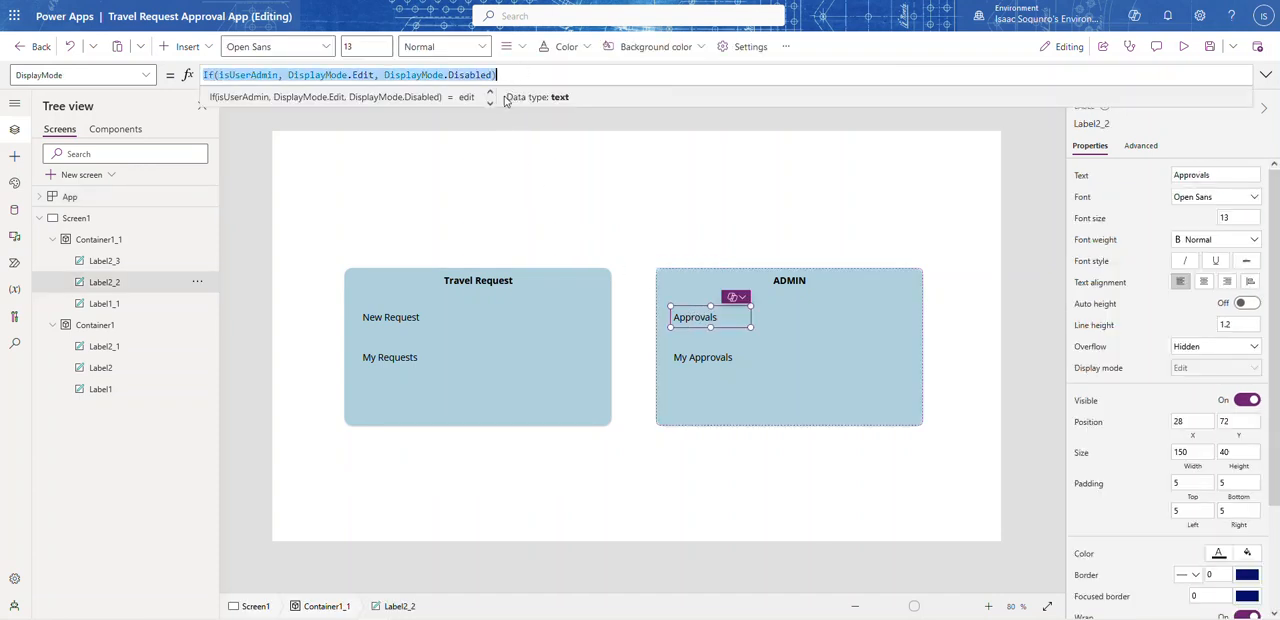
click(725, 360)
click(146, 75)
scroll(100, 168, up, 10)
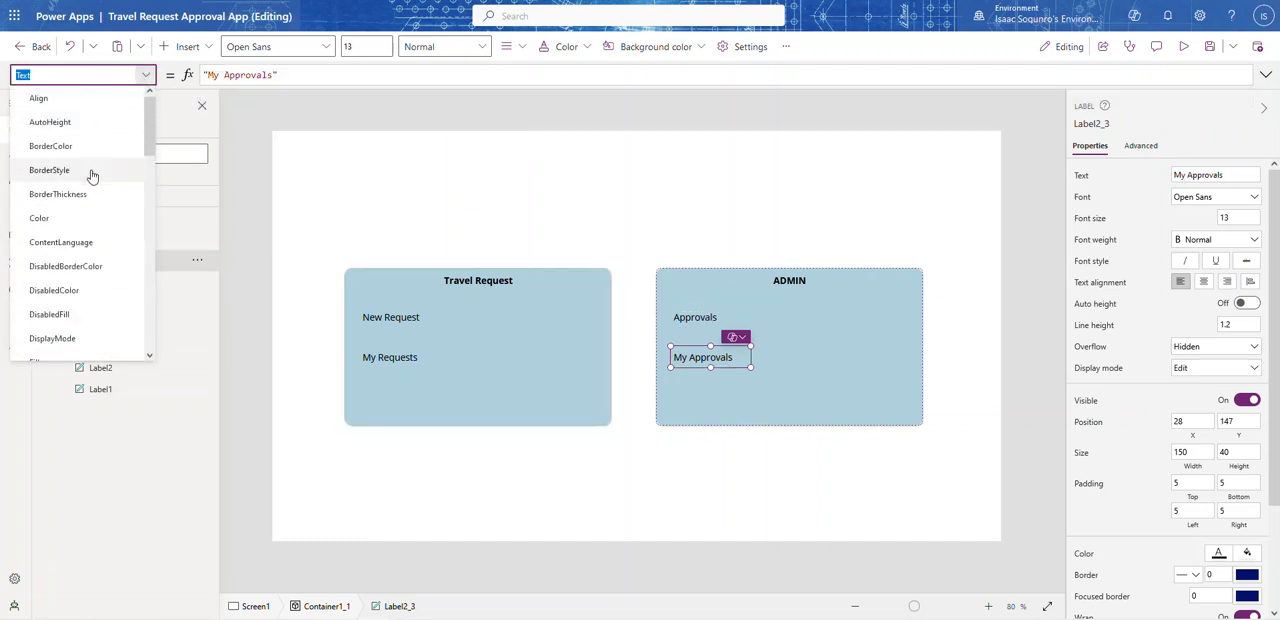
click(63, 339)
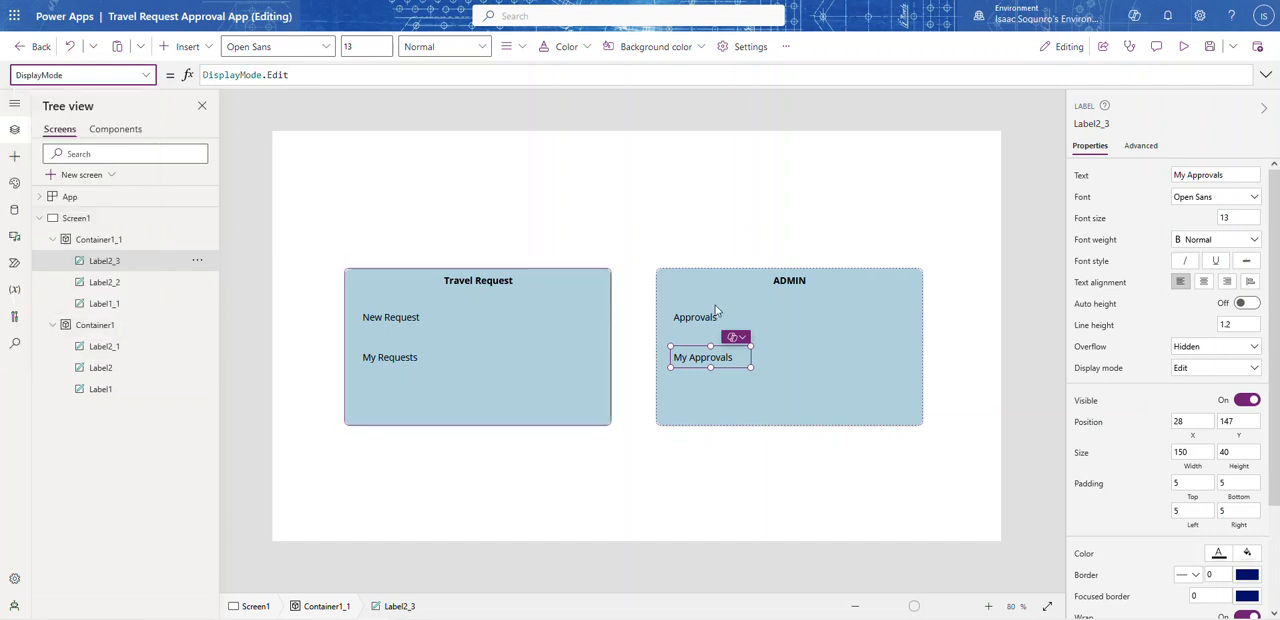
click(300, 75)
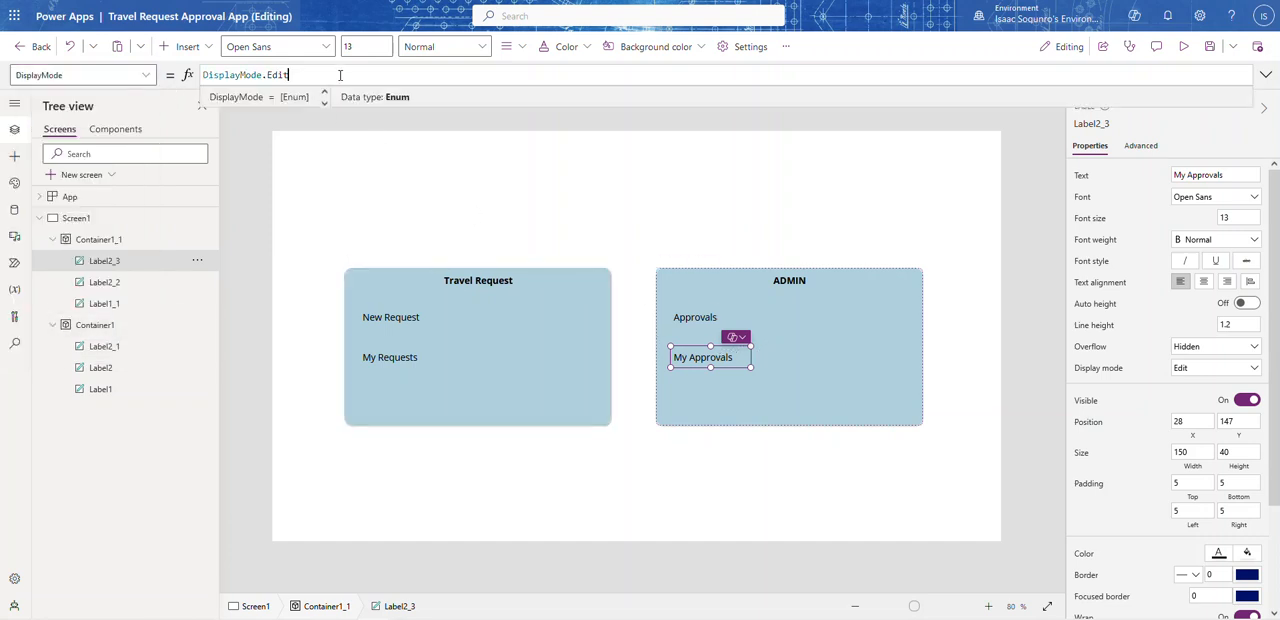
key(ctrl+a)
key(ctrl+v)
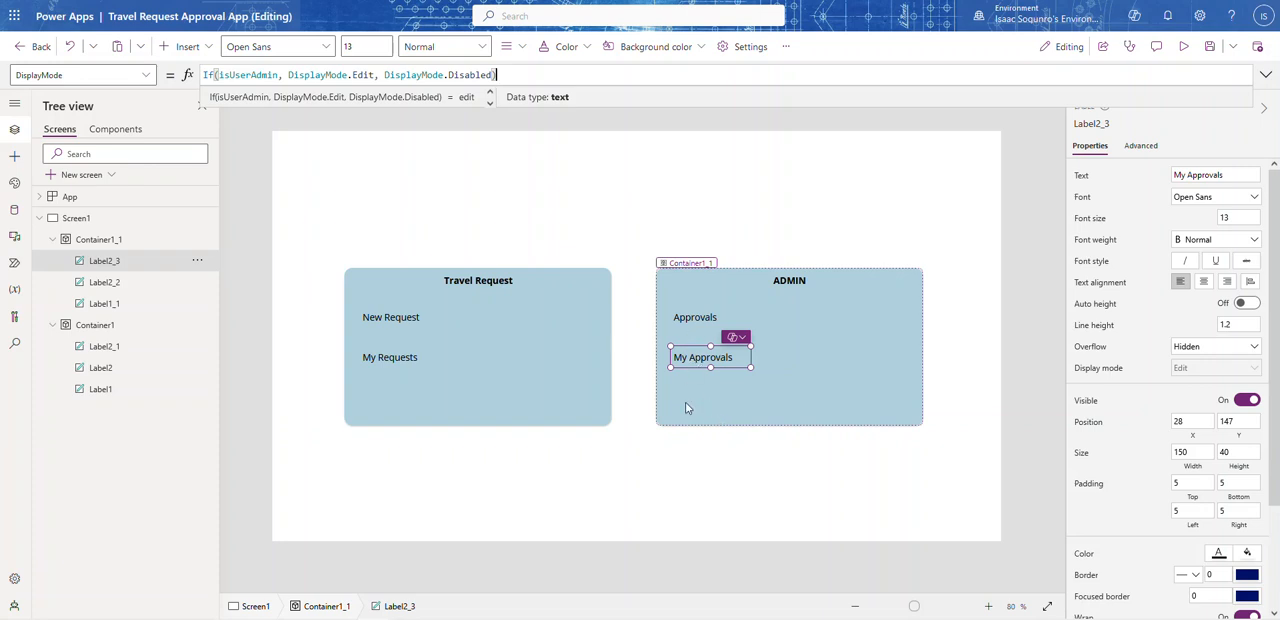
click(1028, 172)
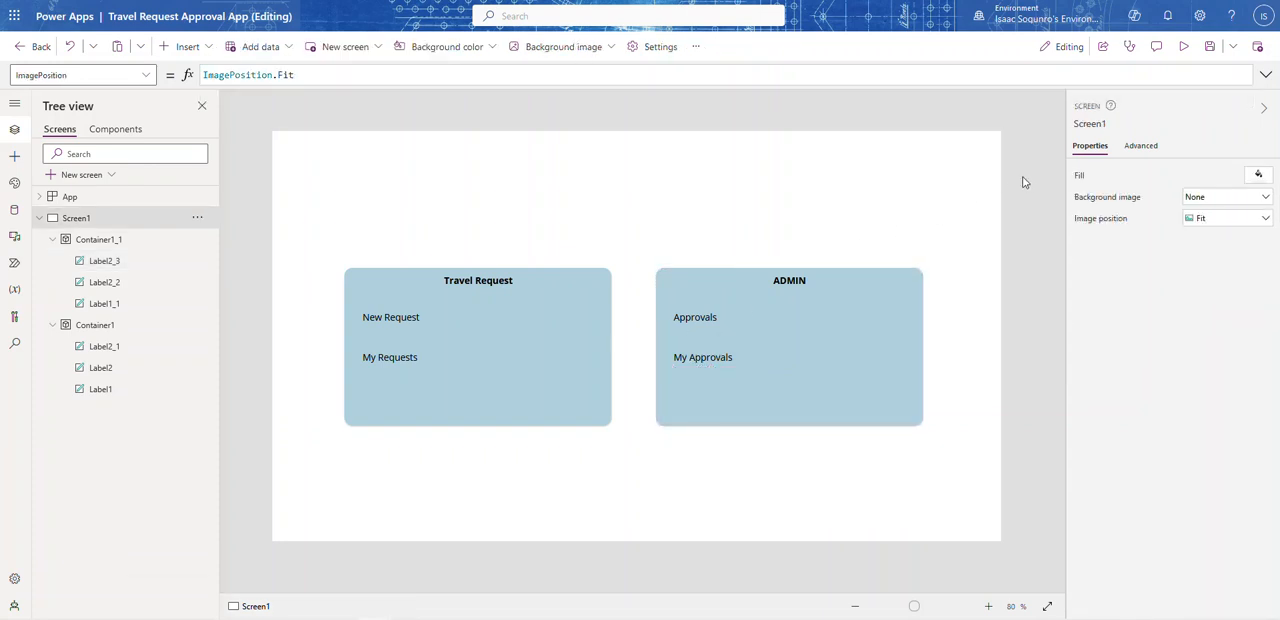
Step: Add a new blank screen to the app after collapsing Screen1 in the screen hierarchy
click(38, 218)
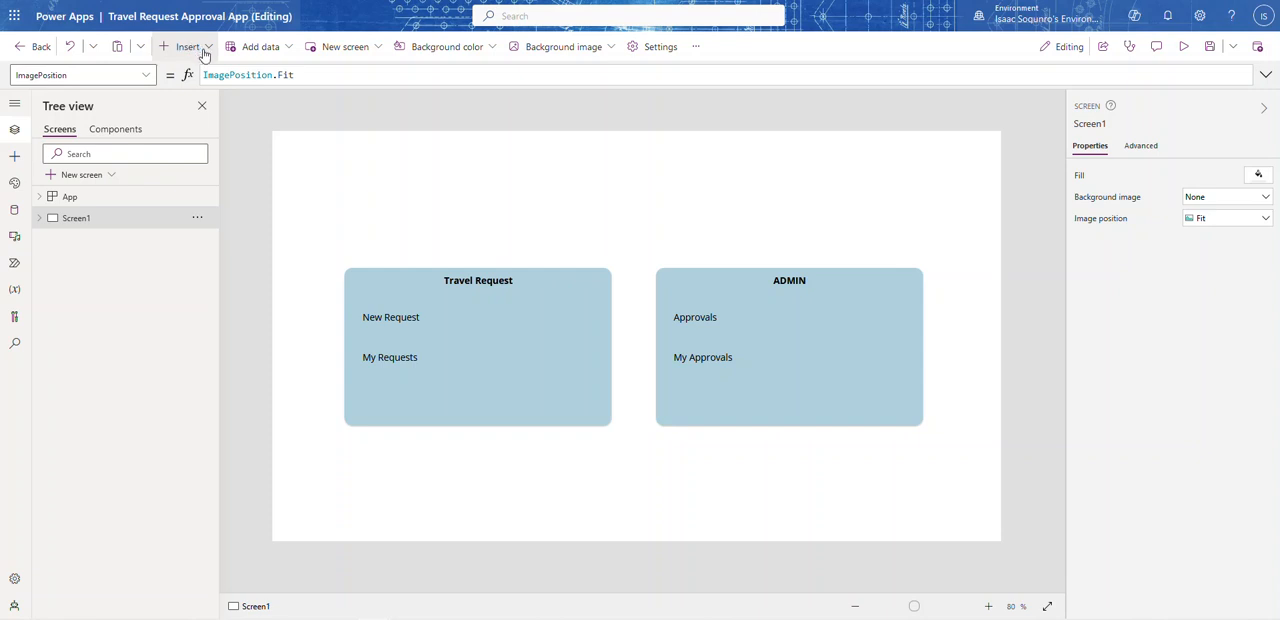
click(111, 176)
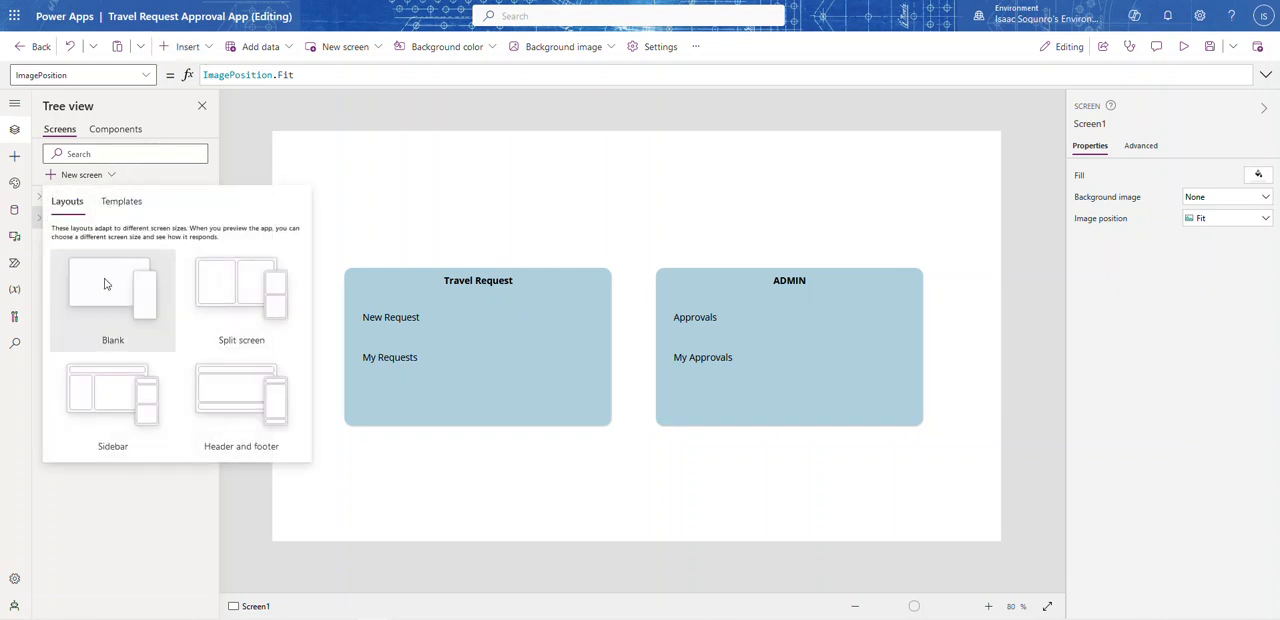
click(105, 287)
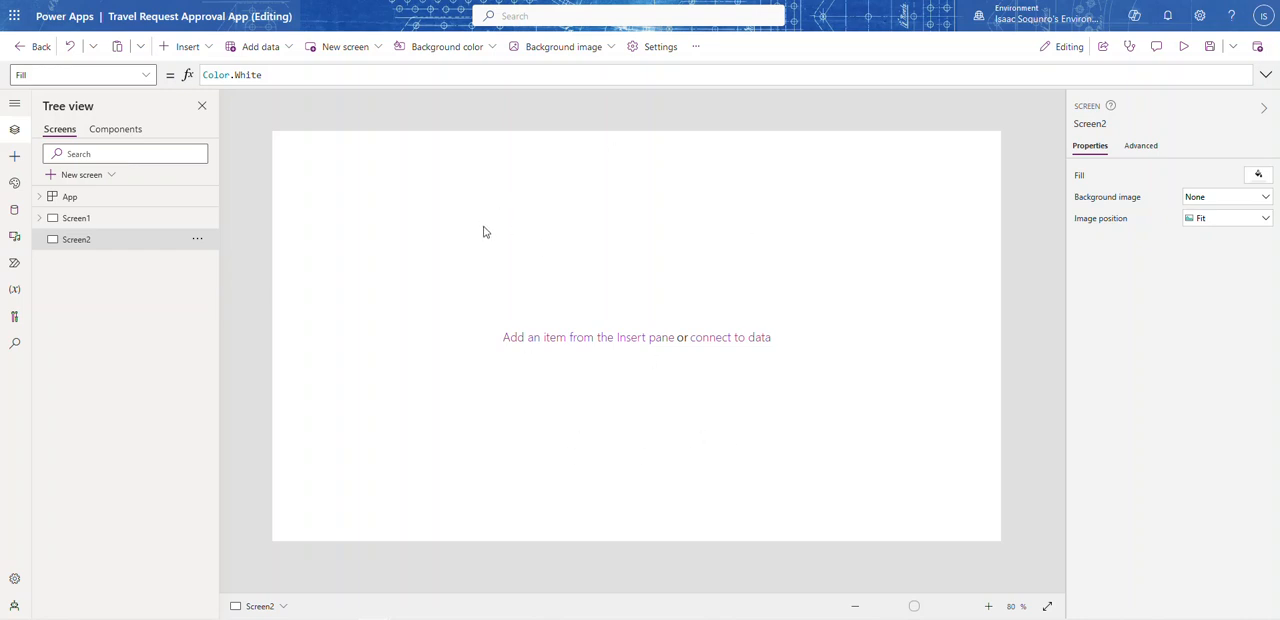
Step: Insert a container on Screen2 and resize it to 1366 by 768 so it fills the whole screen
click(207, 48)
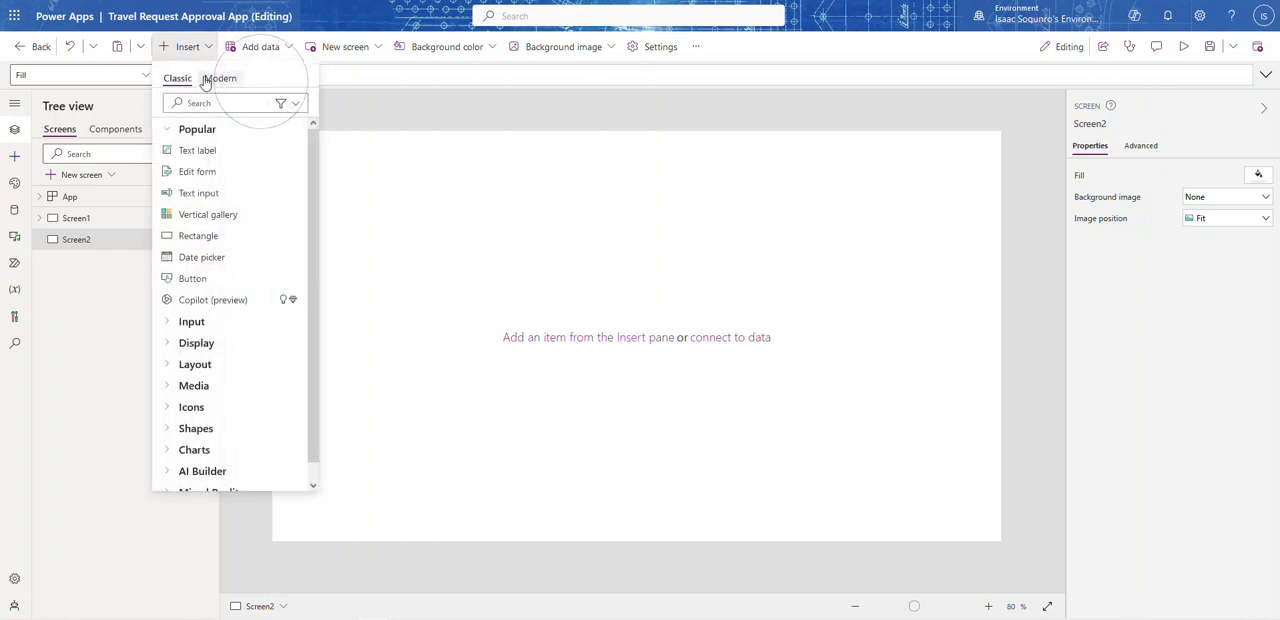
text(con)
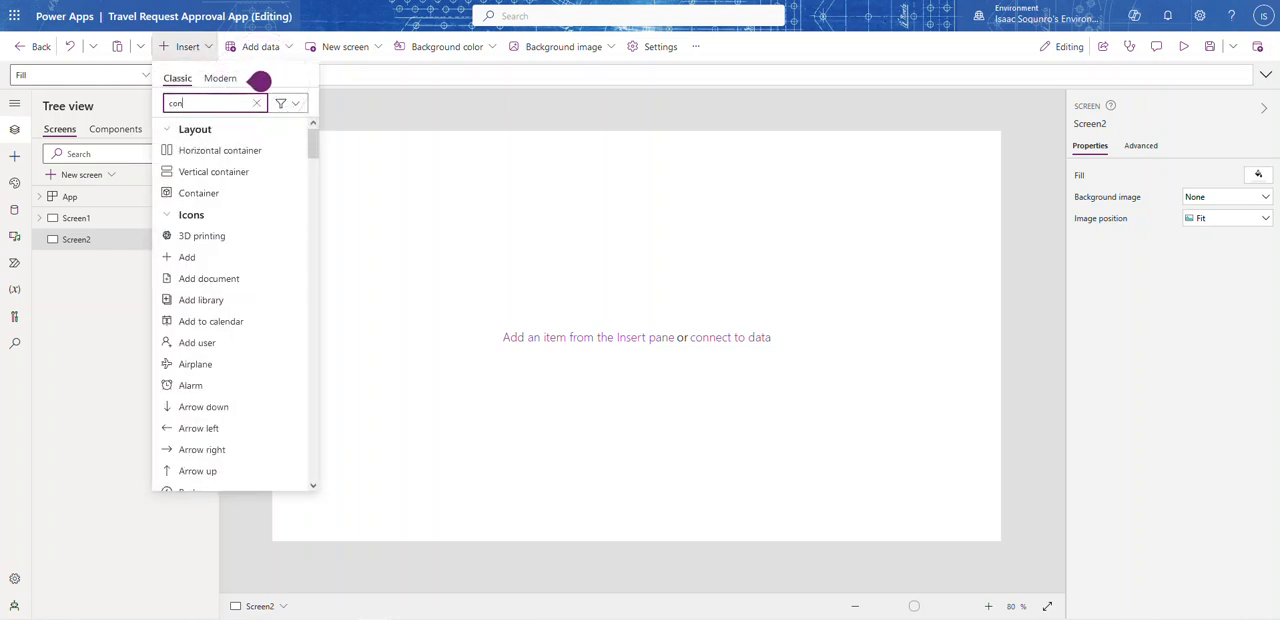
click(195, 193)
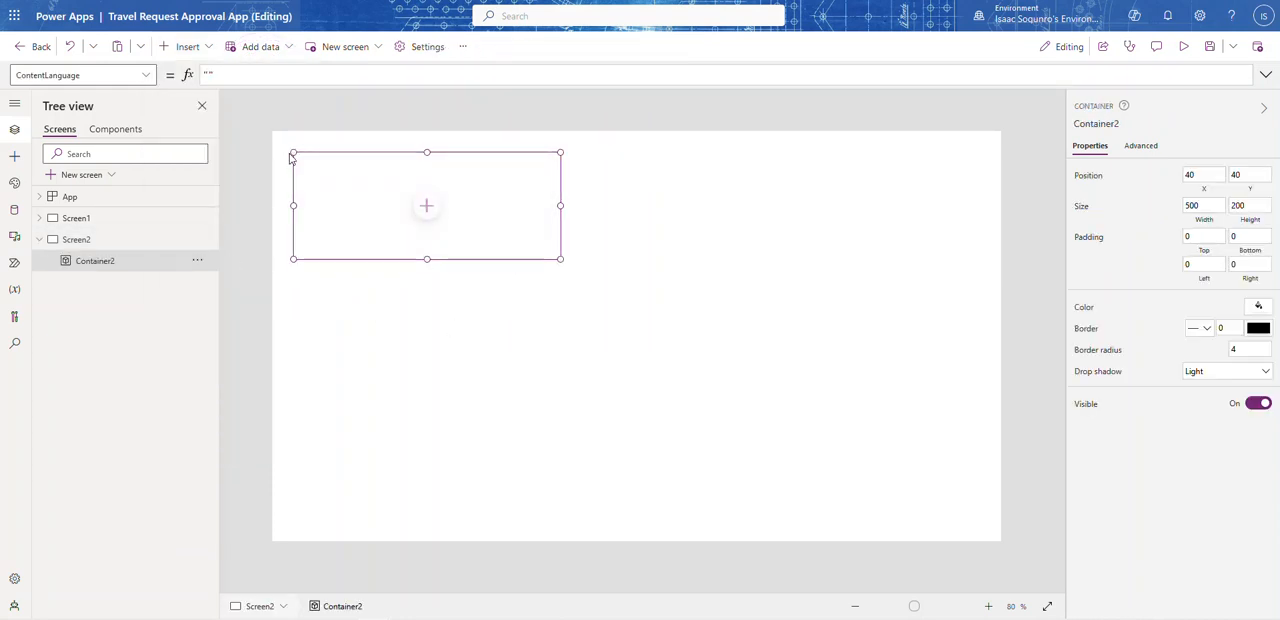
drag(293, 152, 247, 107)
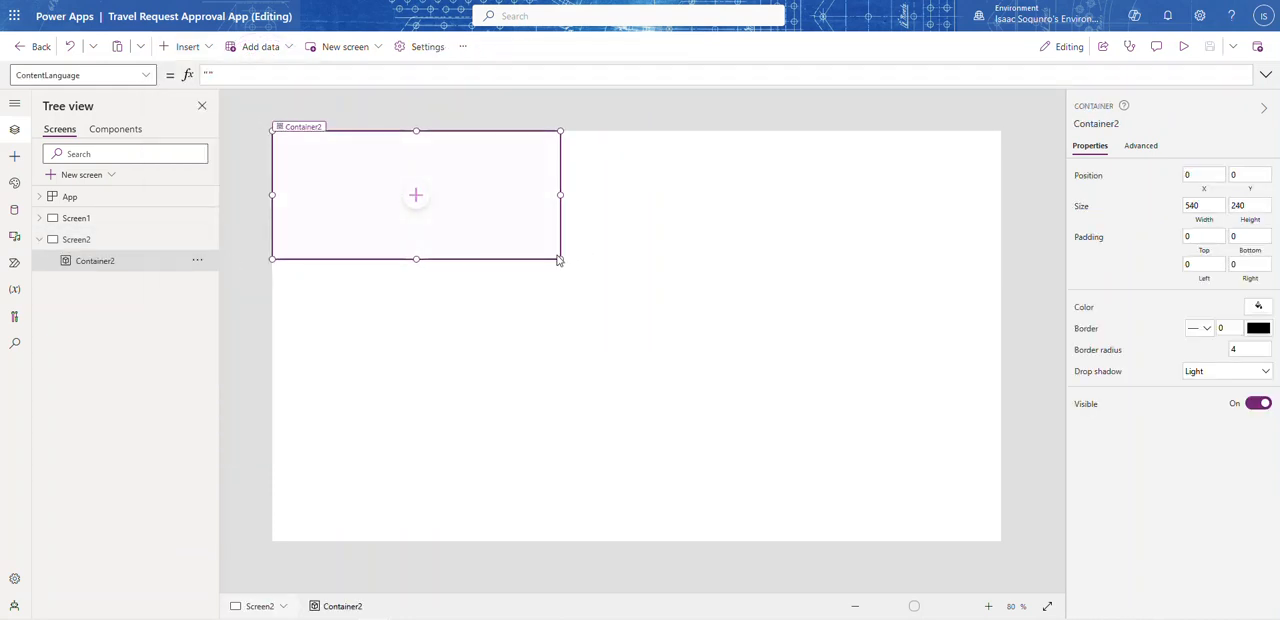
drag(561, 259, 1001, 541)
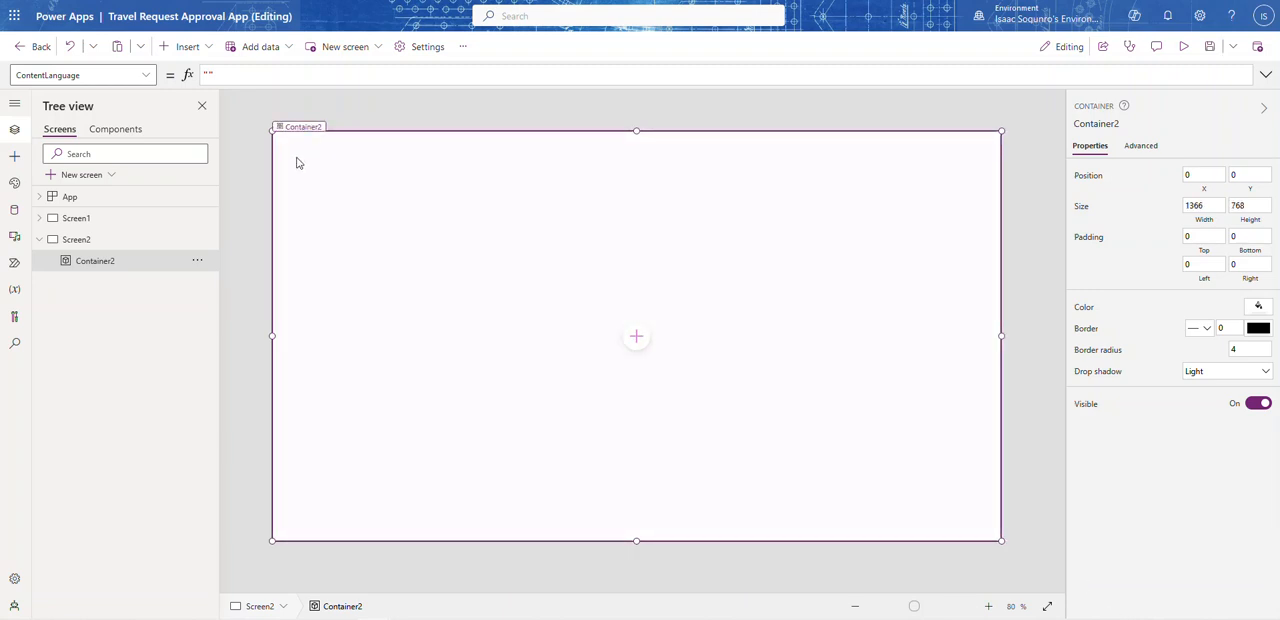
Step: Insert a text label in the new container and fit it across the container's upper edge, 1366 wide and 50 high
click(187, 46)
click(198, 150)
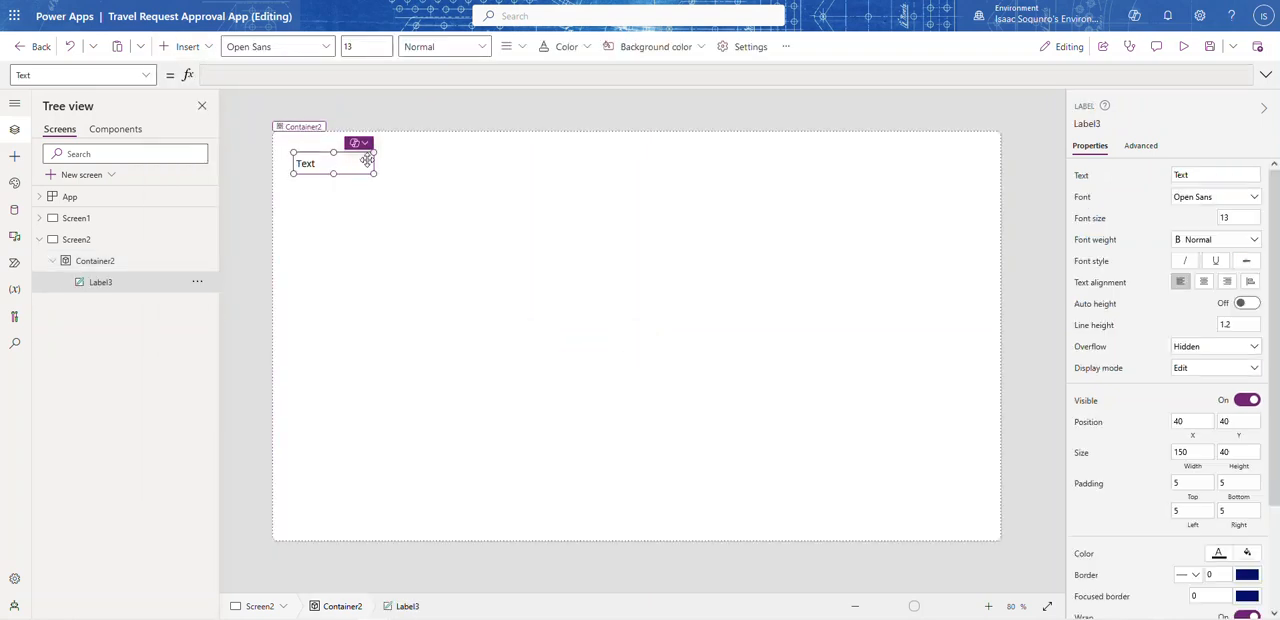
drag(329, 163, 1274, 162)
Step: Set the header label's text to "Travel Request Form", in bold and centred
click(1214, 175)
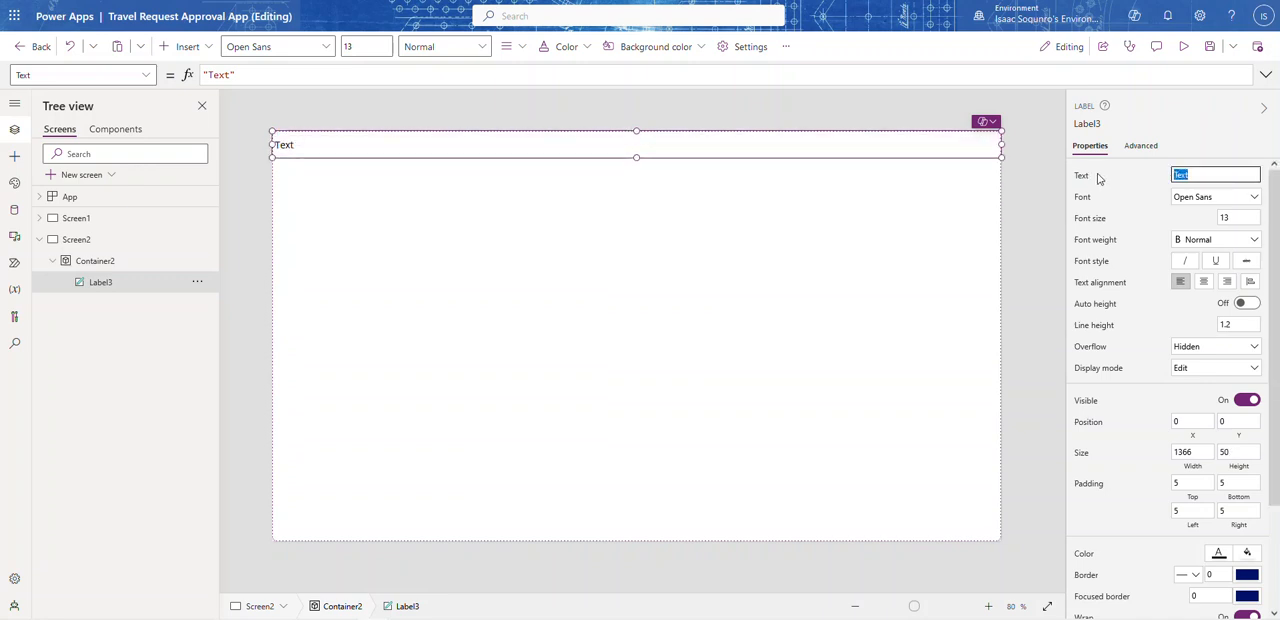
text(Travel Request Form)
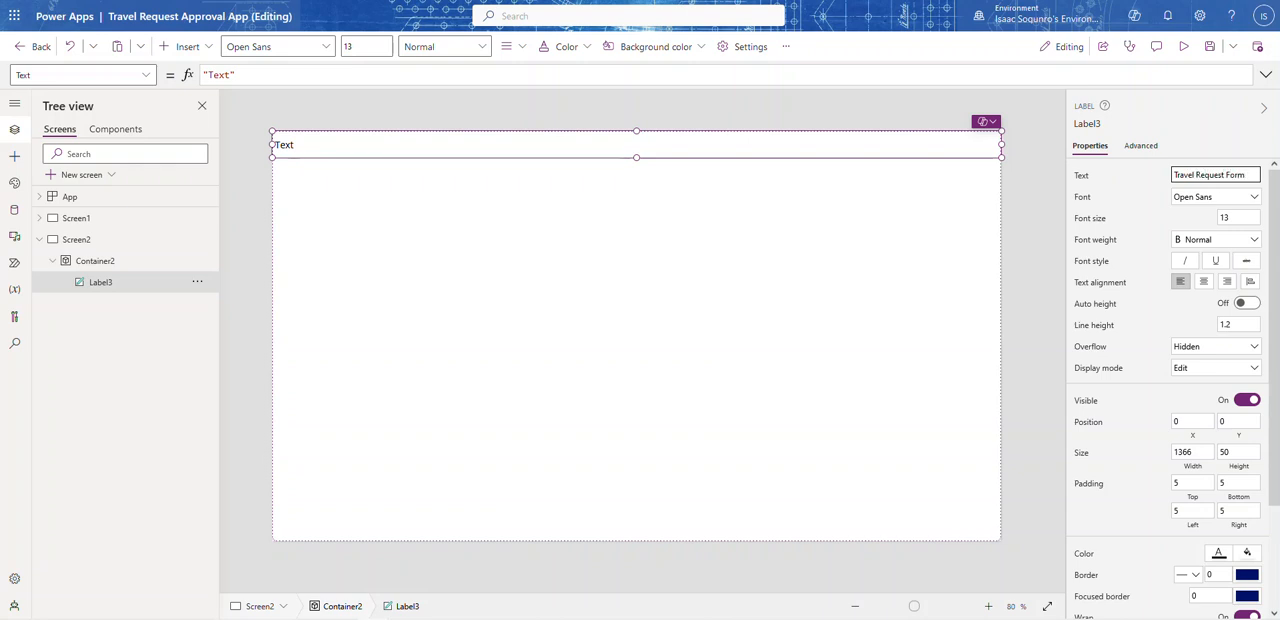
click(1236, 240)
click(1214, 256)
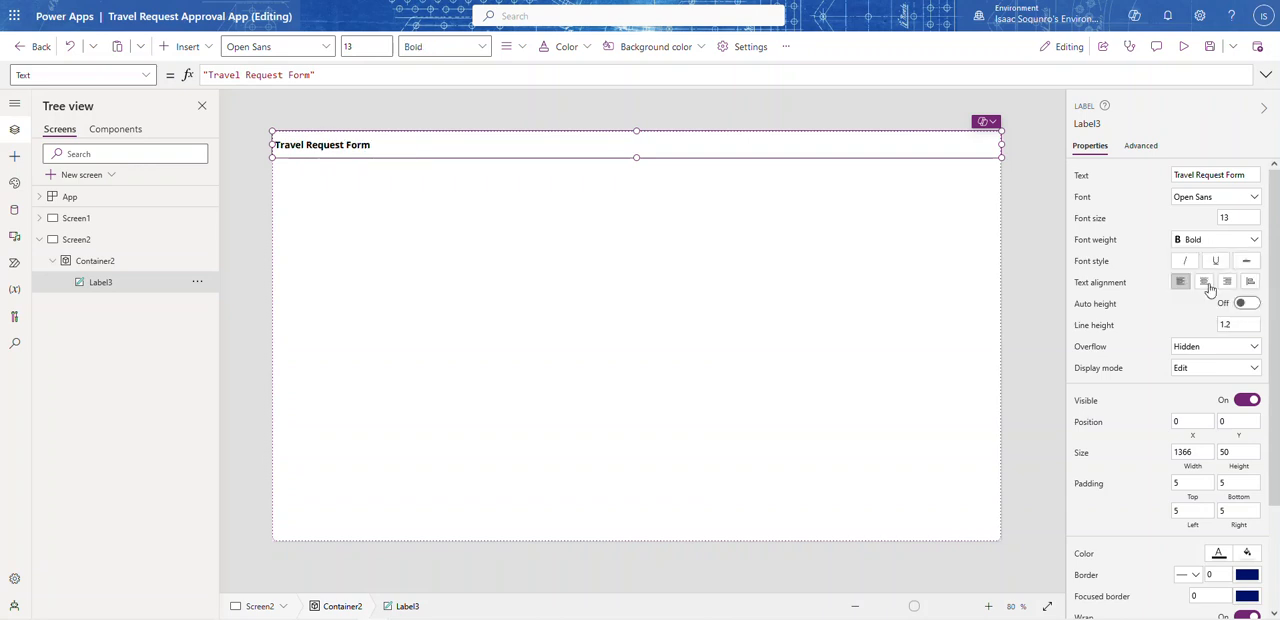
click(1203, 282)
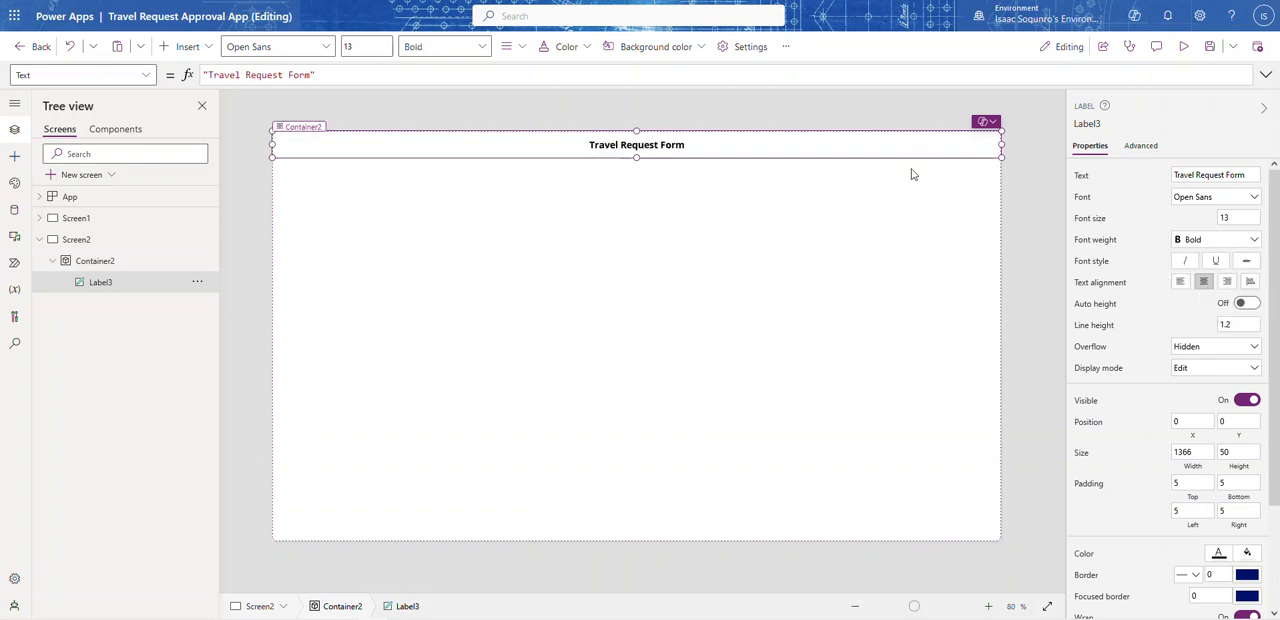
Step: Give the header label a blue theme-colour background and white text
click(700, 48)
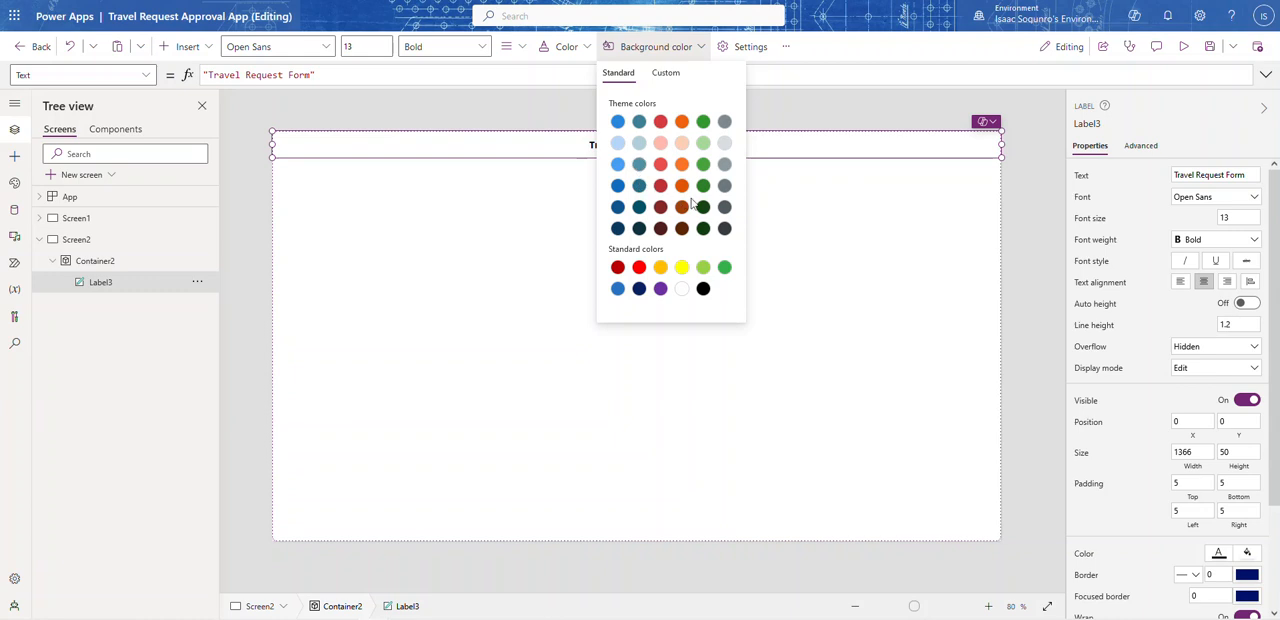
click(617, 123)
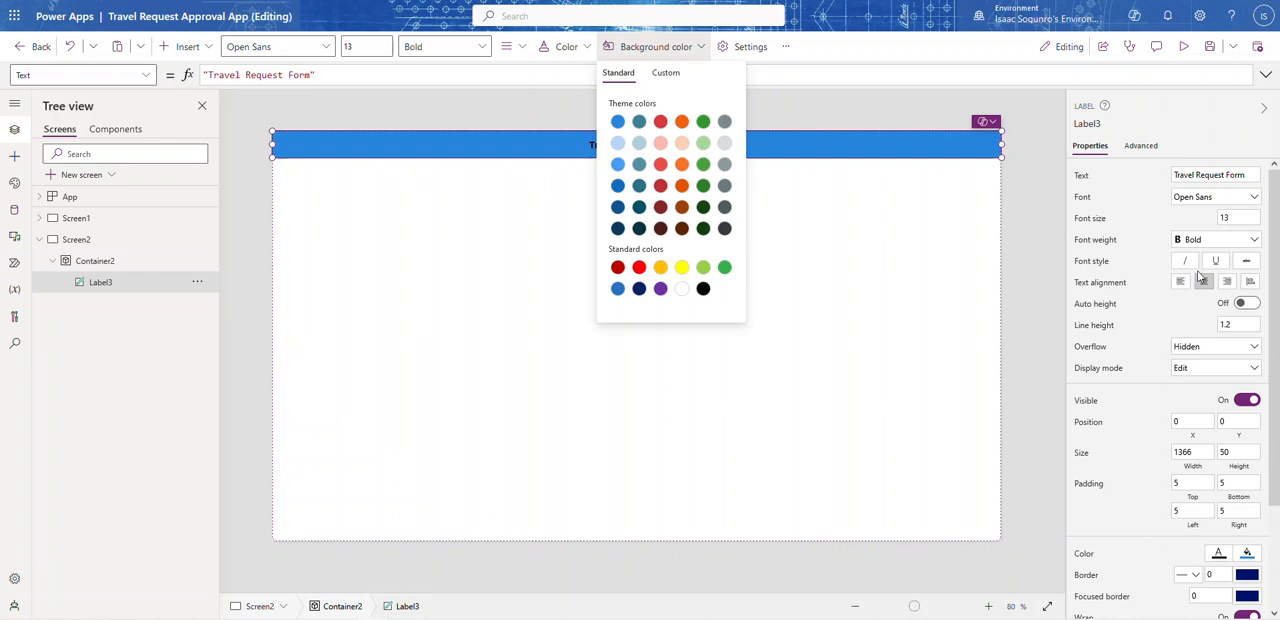
scroll(1218, 340, down, 1)
scroll(1220, 340, down, 1)
click(1218, 426)
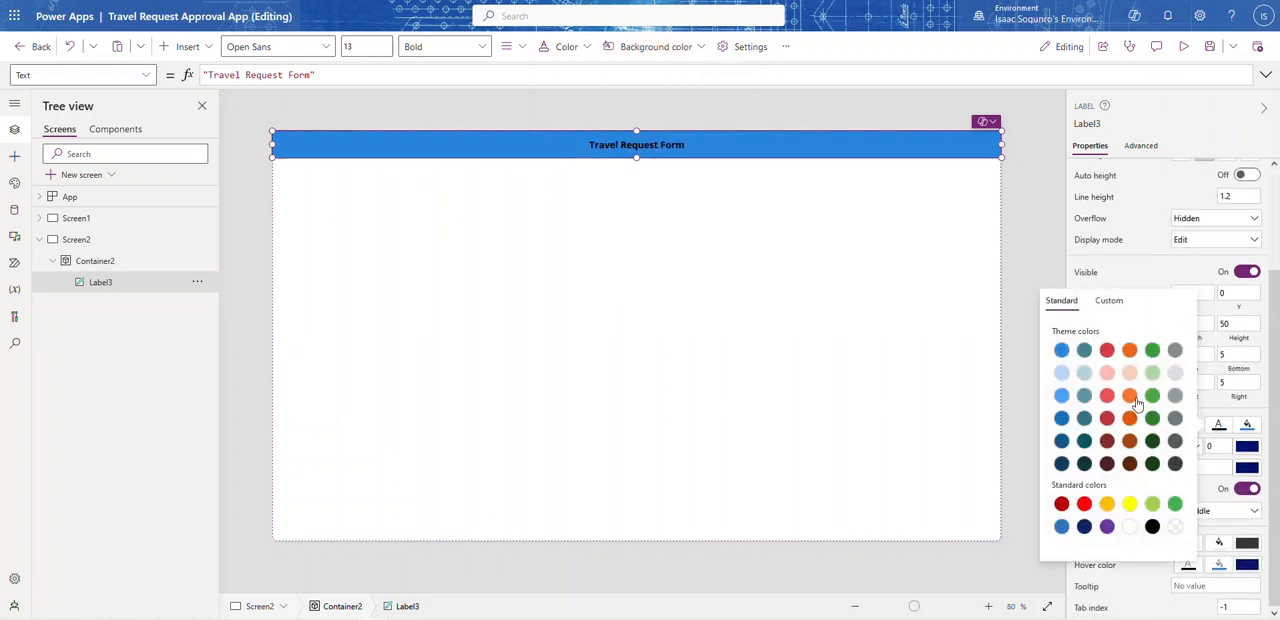
click(1130, 527)
click(1158, 198)
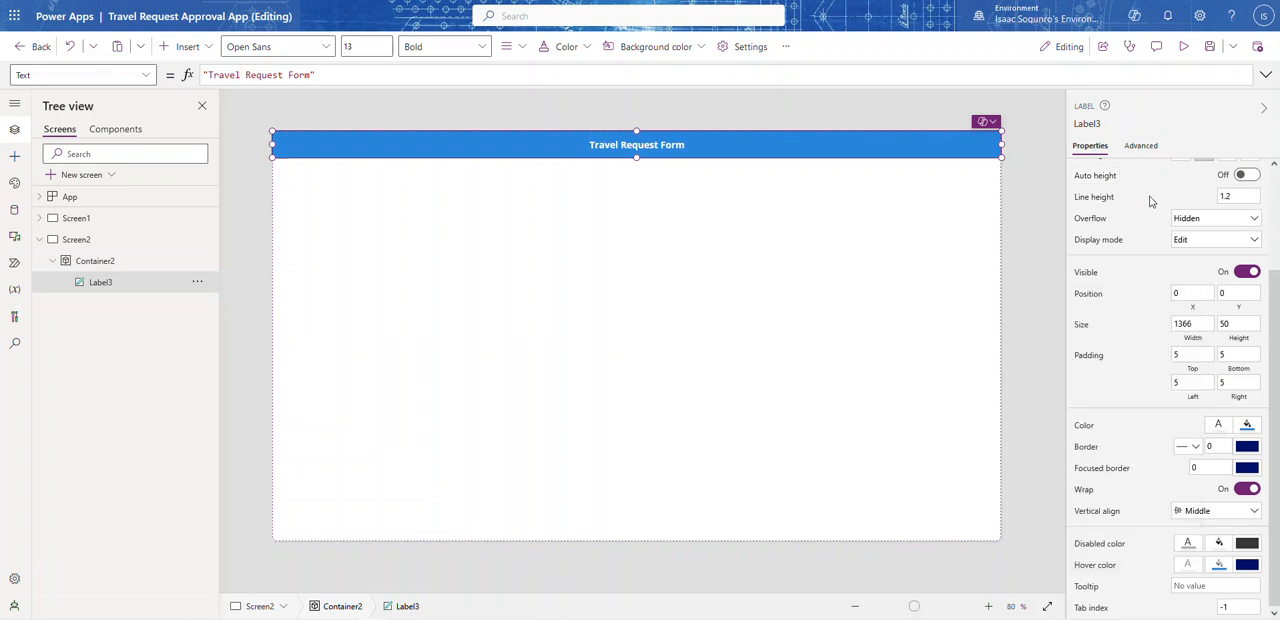
Step: Set the header label's font size to 15
scroll(1151, 205, up, 2)
click(1236, 219)
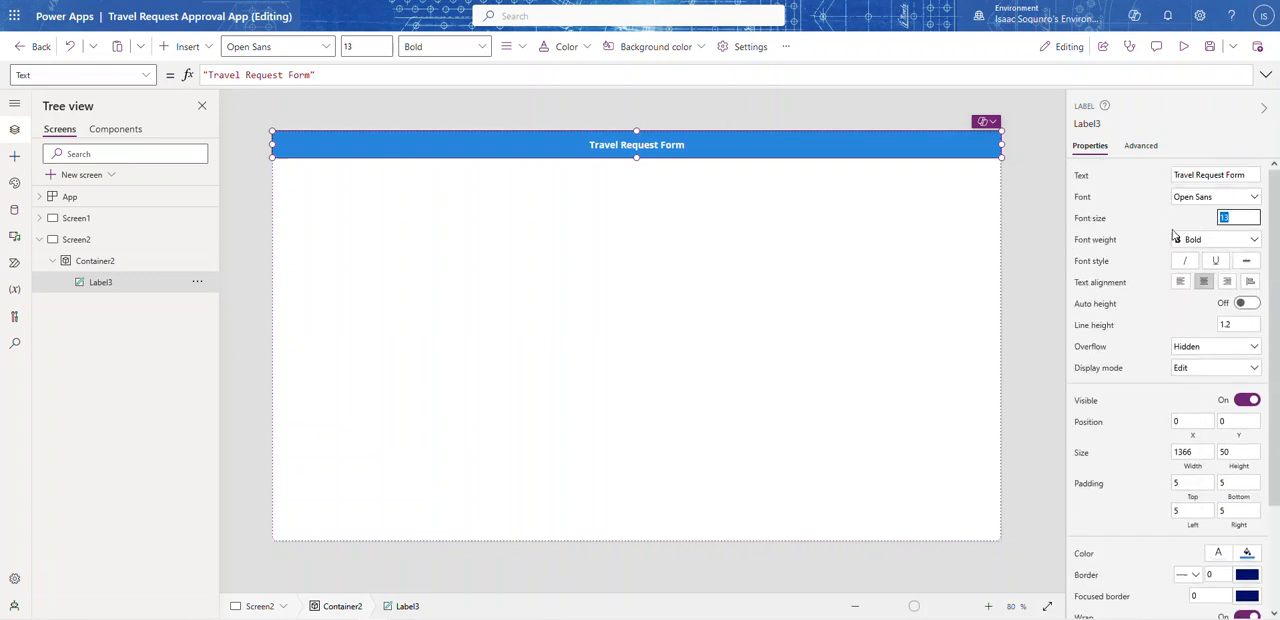
text(15)
key(Return)
click(1055, 201)
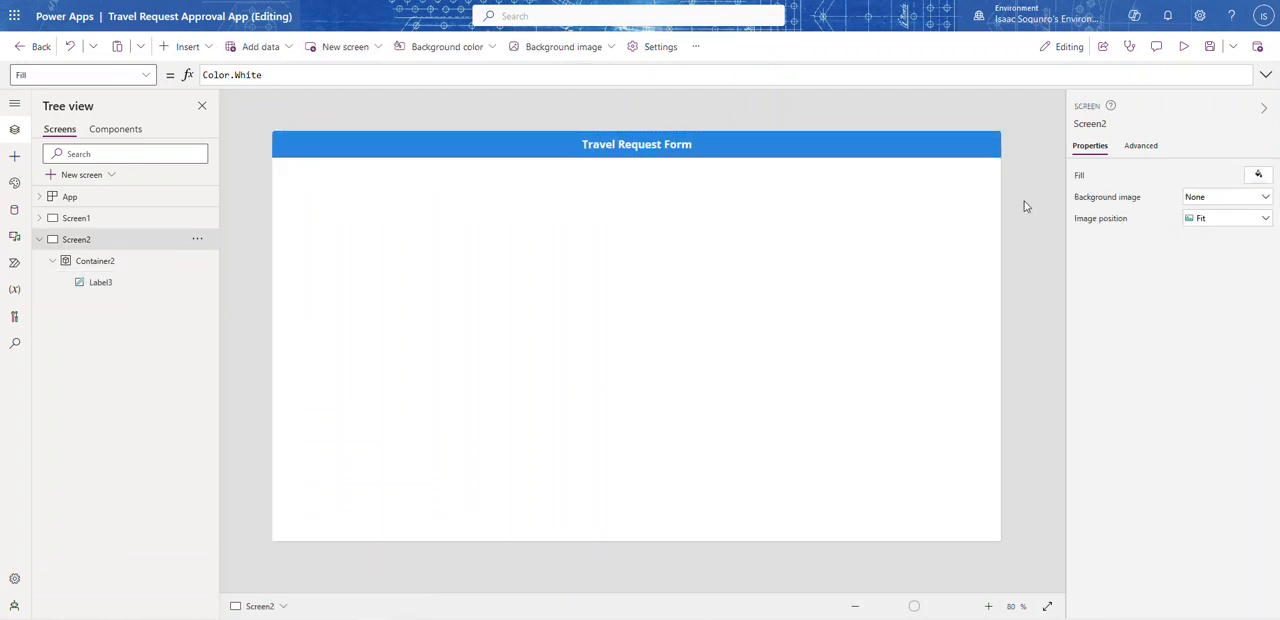
Step: Insert an edit form in the Screen2 container and place it directly below the header label, at X 0 and Y 50
click(404, 271)
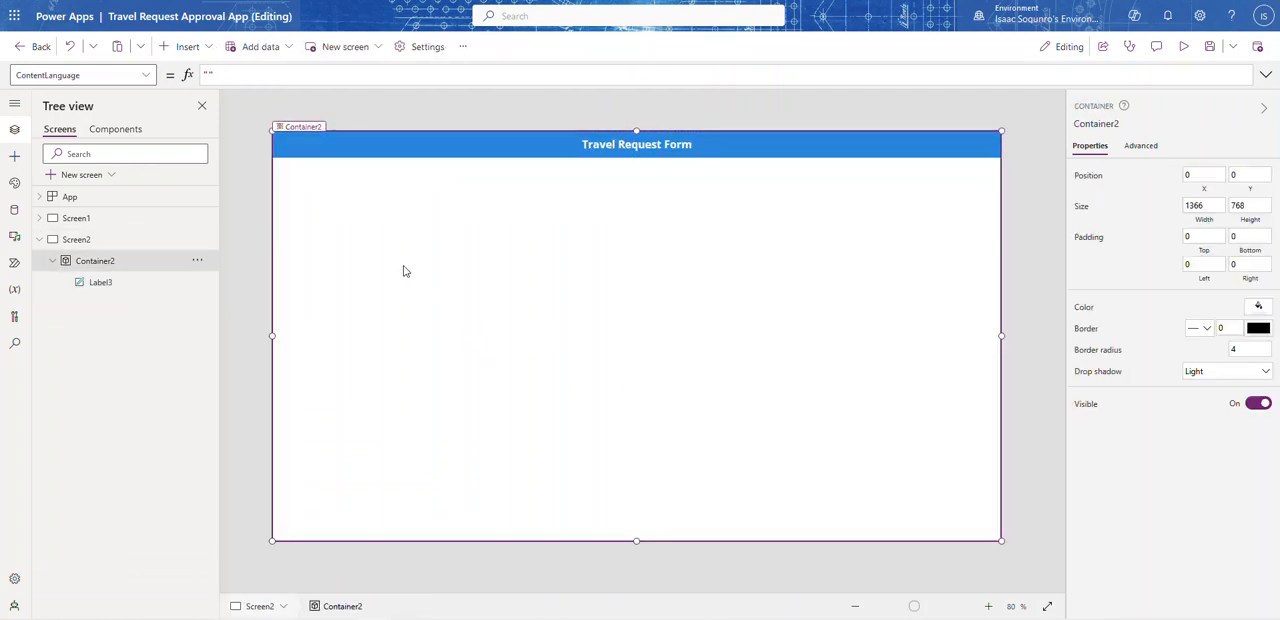
click(205, 54)
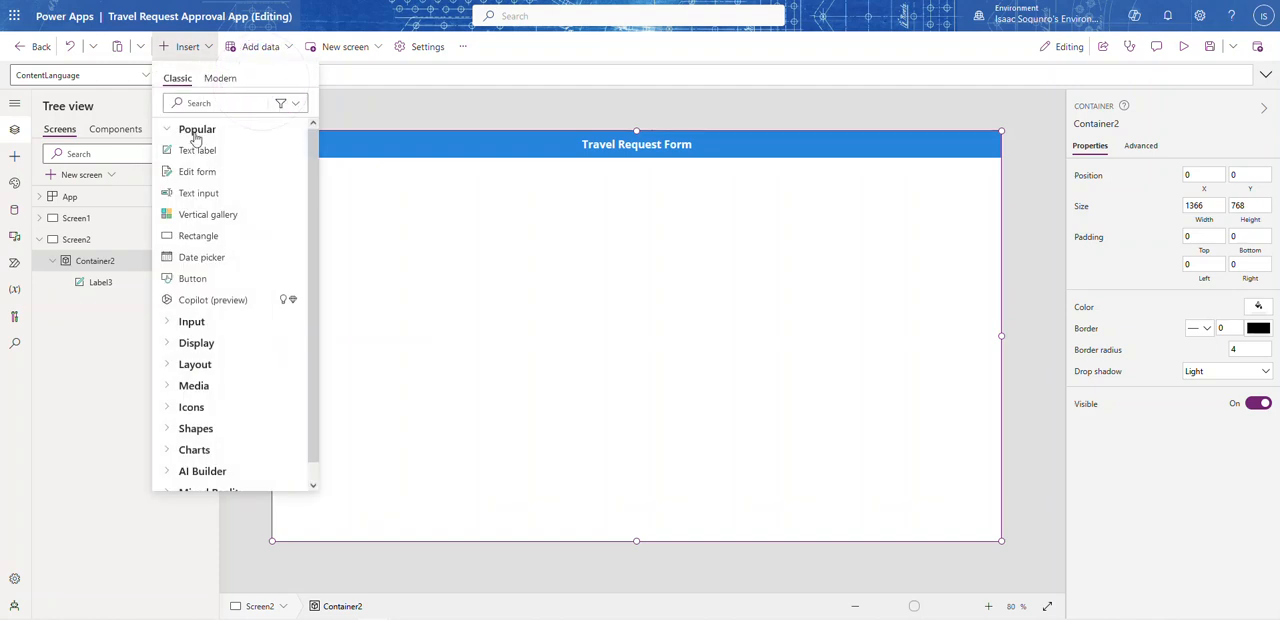
click(193, 174)
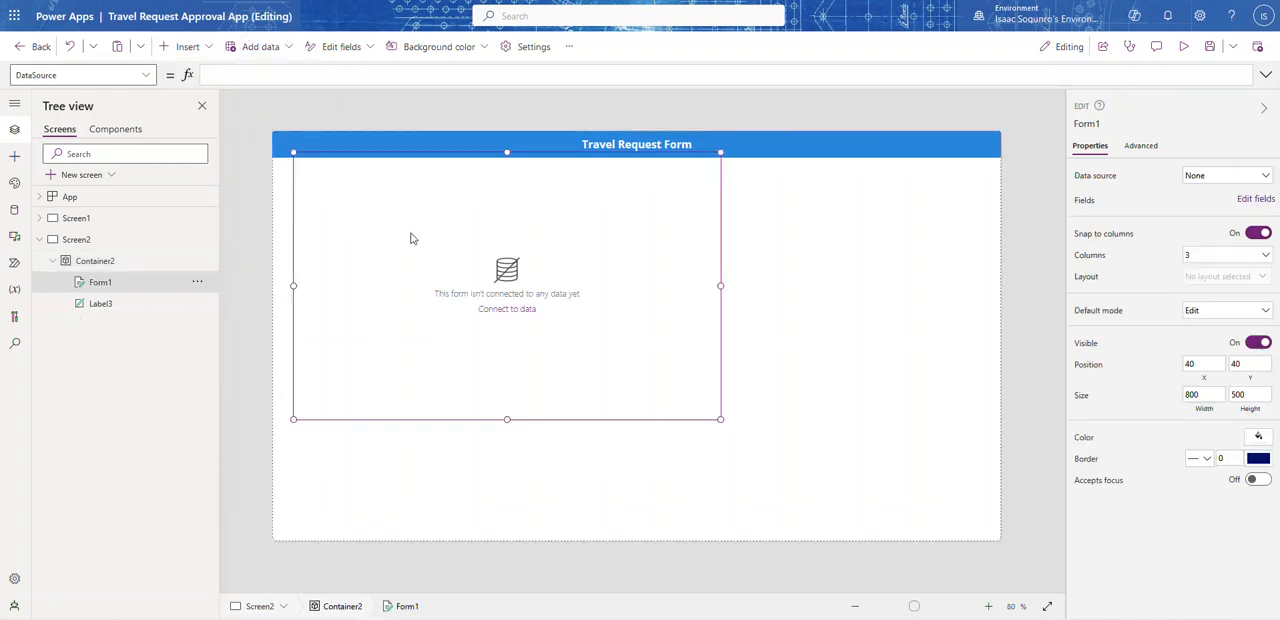
mouse_move(536, 422)
mouse_down()
mouse_move(536, 442)
mouse_move(514, 429)
mouse_up()
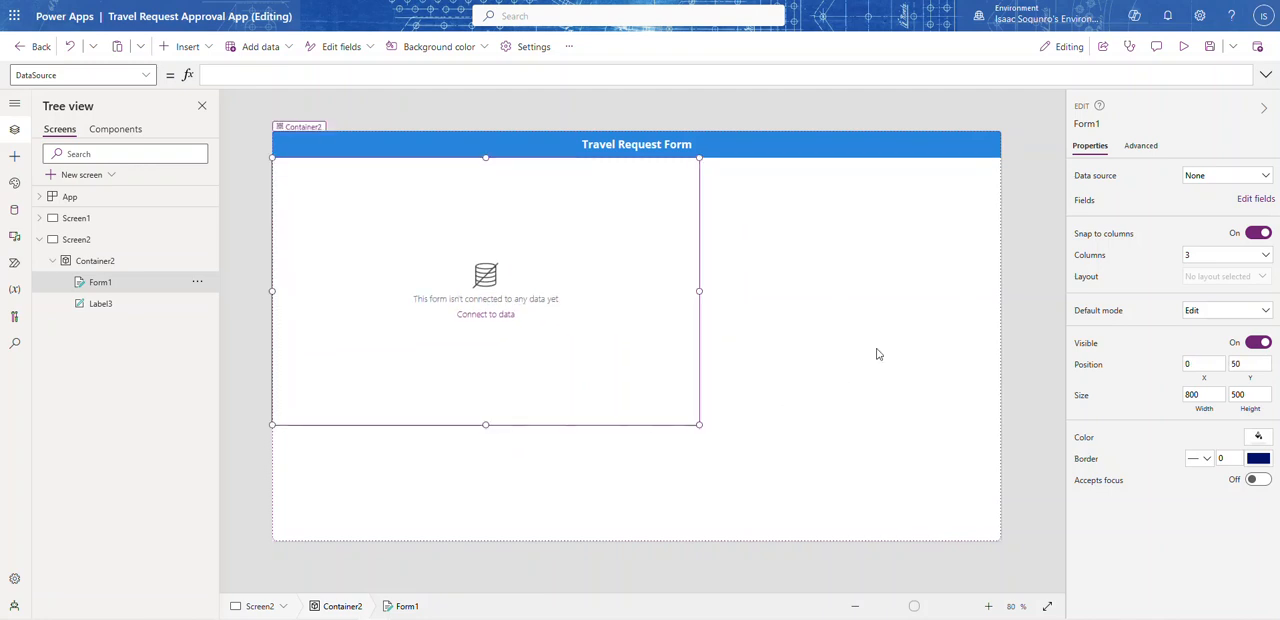
Step: Connect the edit form to the Travel Request data source and enlarge it to 1366 by 718 to fill the container
click(1226, 177)
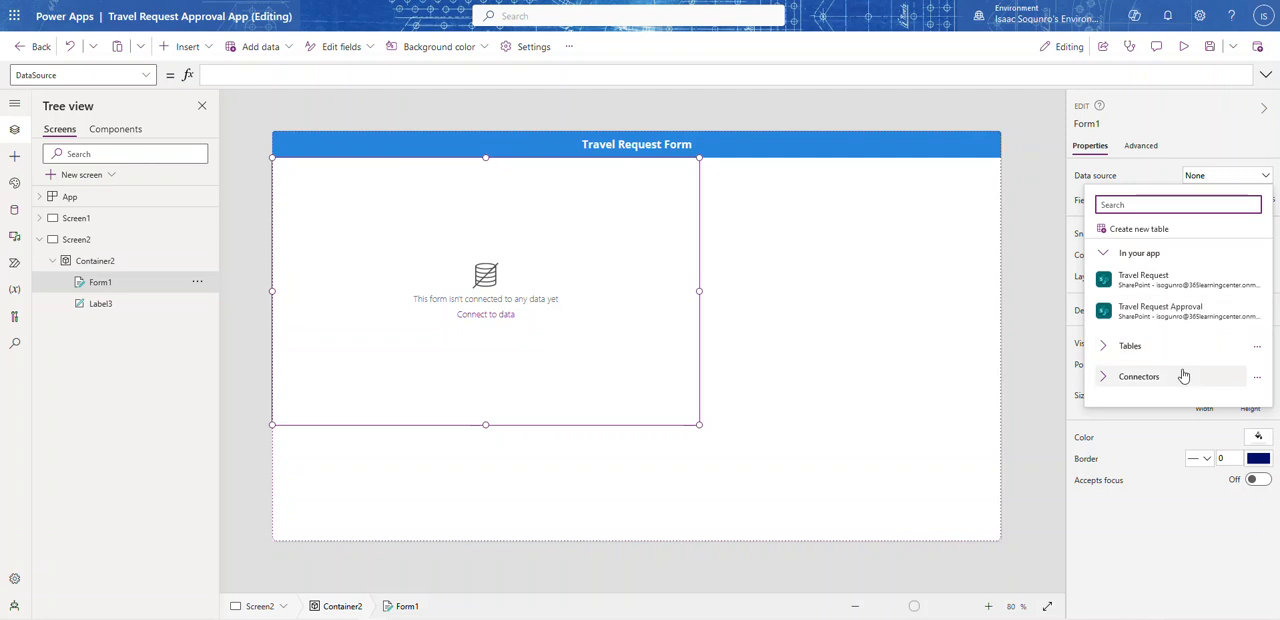
mouse_move(1141, 281)
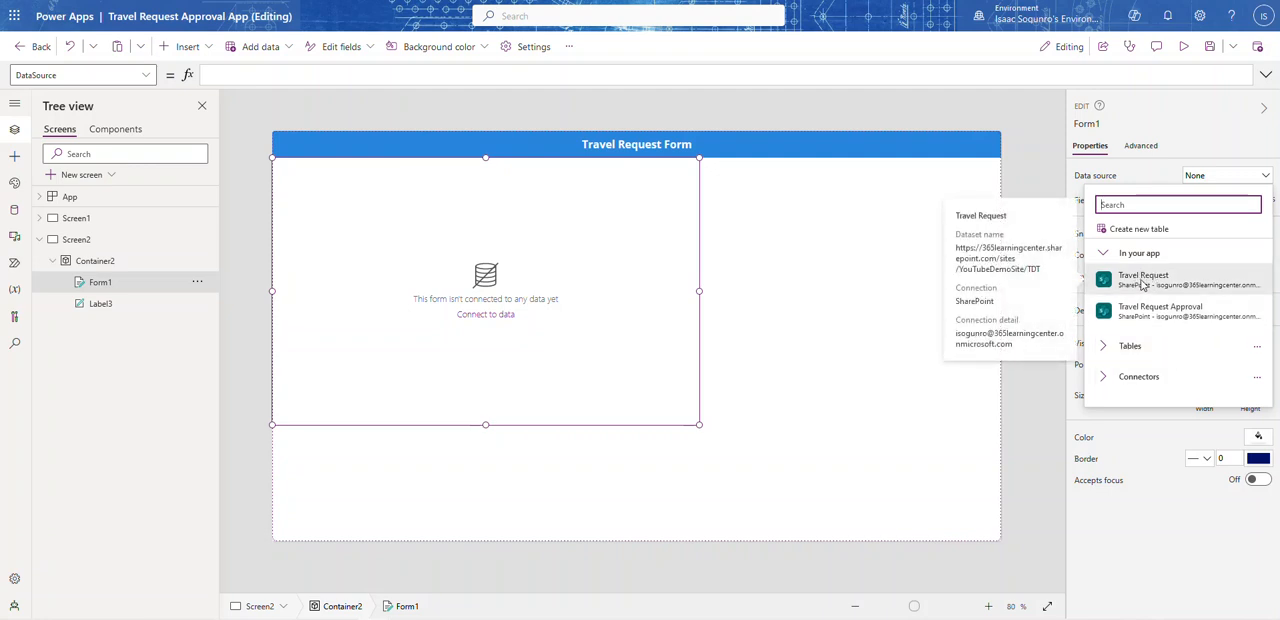
click(1150, 282)
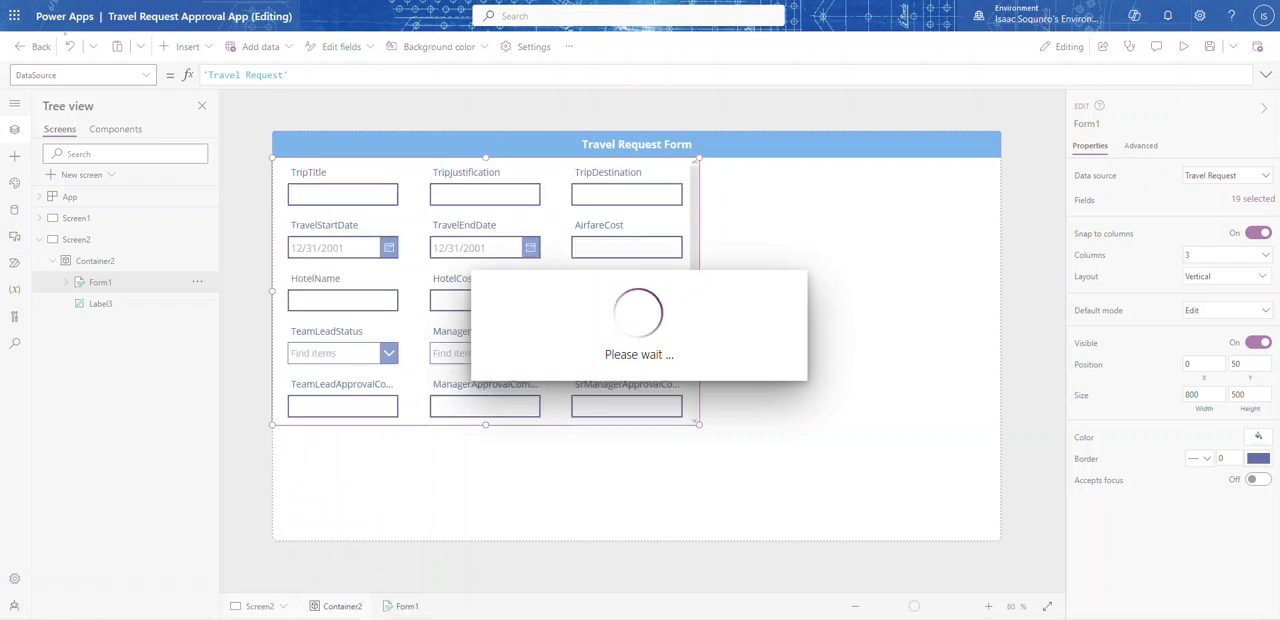
drag(698, 427, 1055, 612)
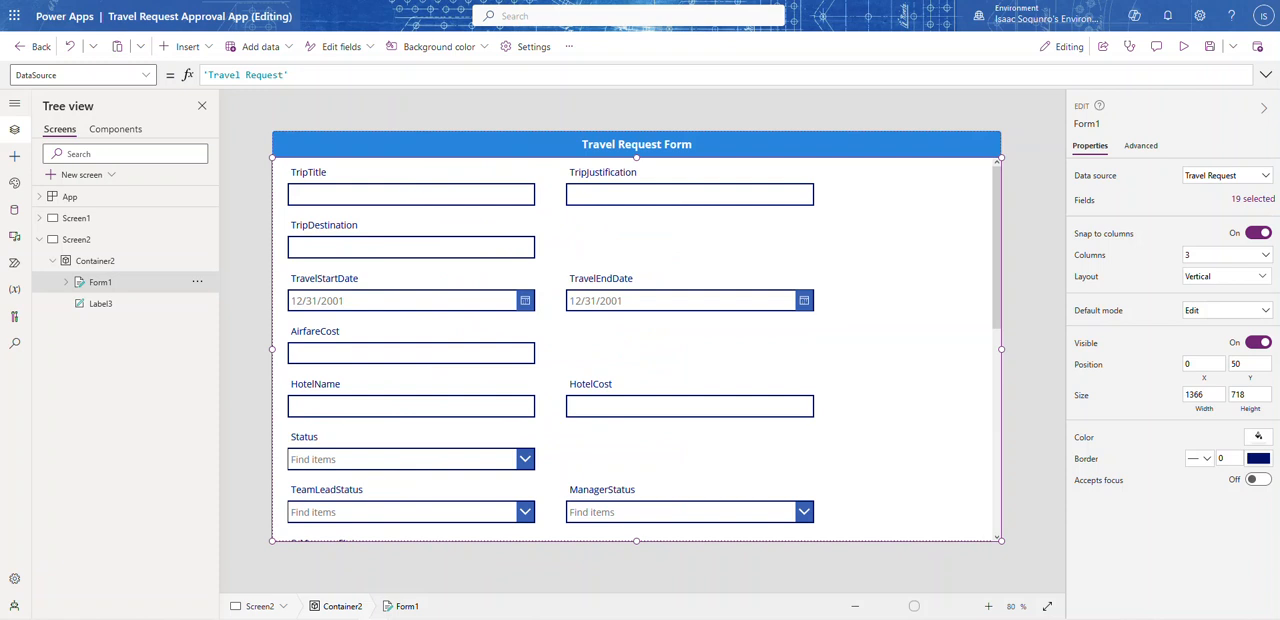
Step: Remove the SrManagerTimeStamp, TeamLeadTimeStamp and ManagerTimeStamp fields from the travel request edit form
scroll(575, 449, down, 6)
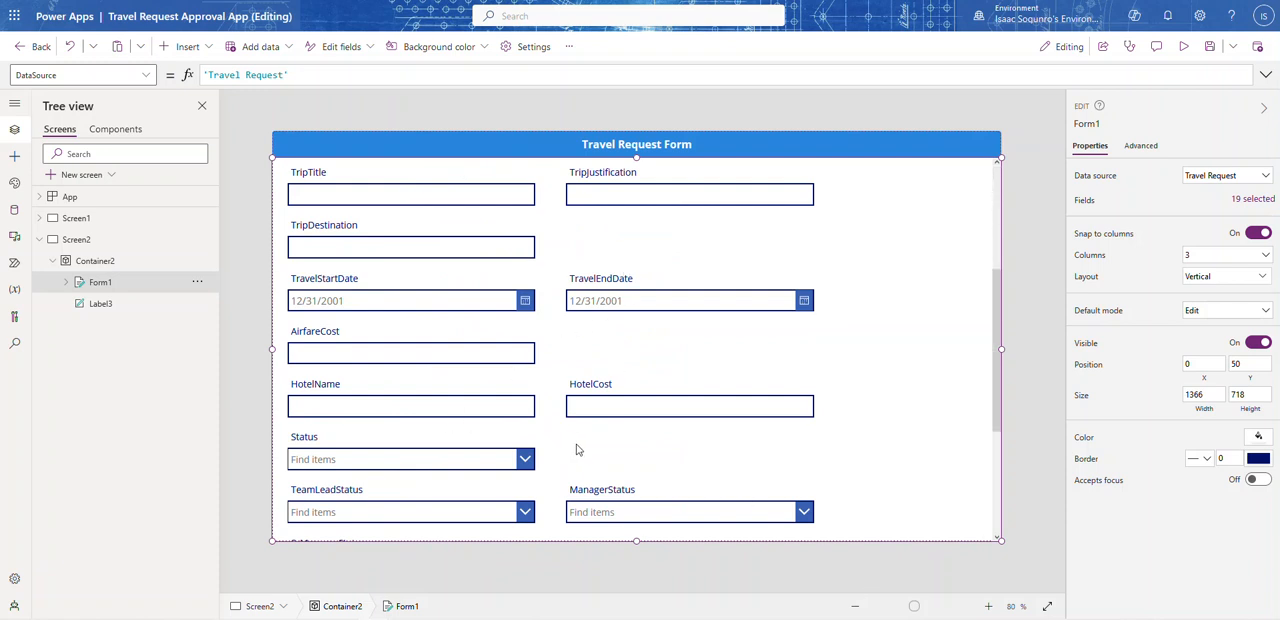
scroll(575, 430, up, 3)
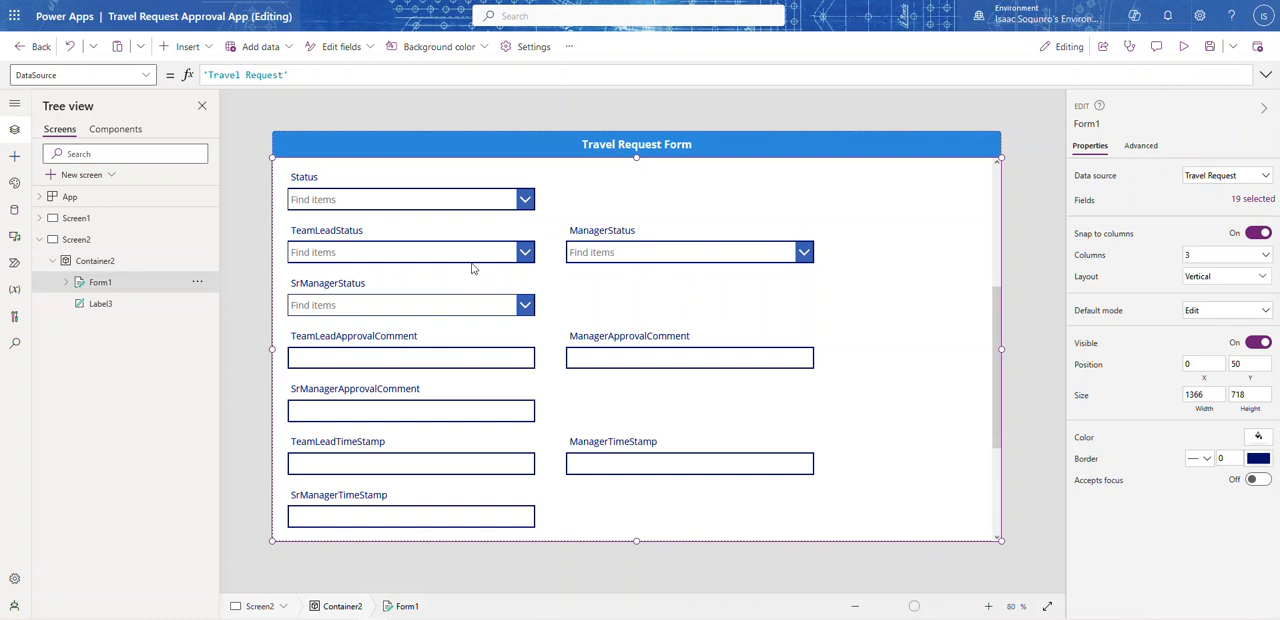
scroll(466, 280, up, 1)
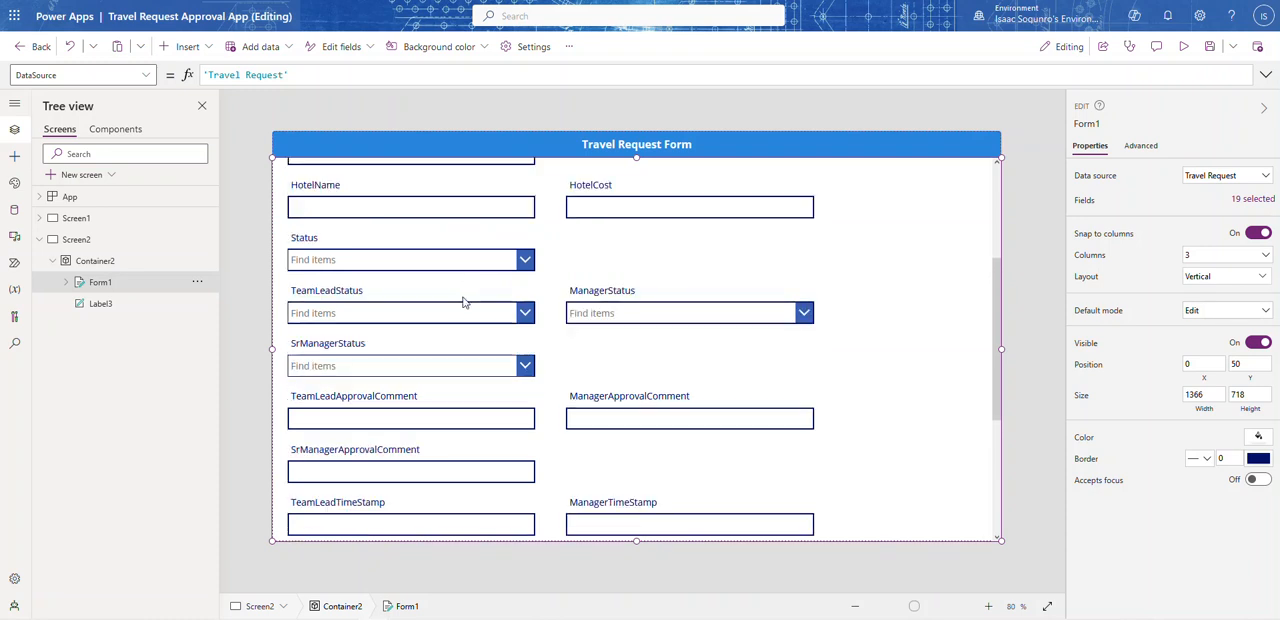
scroll(461, 326, down, 4)
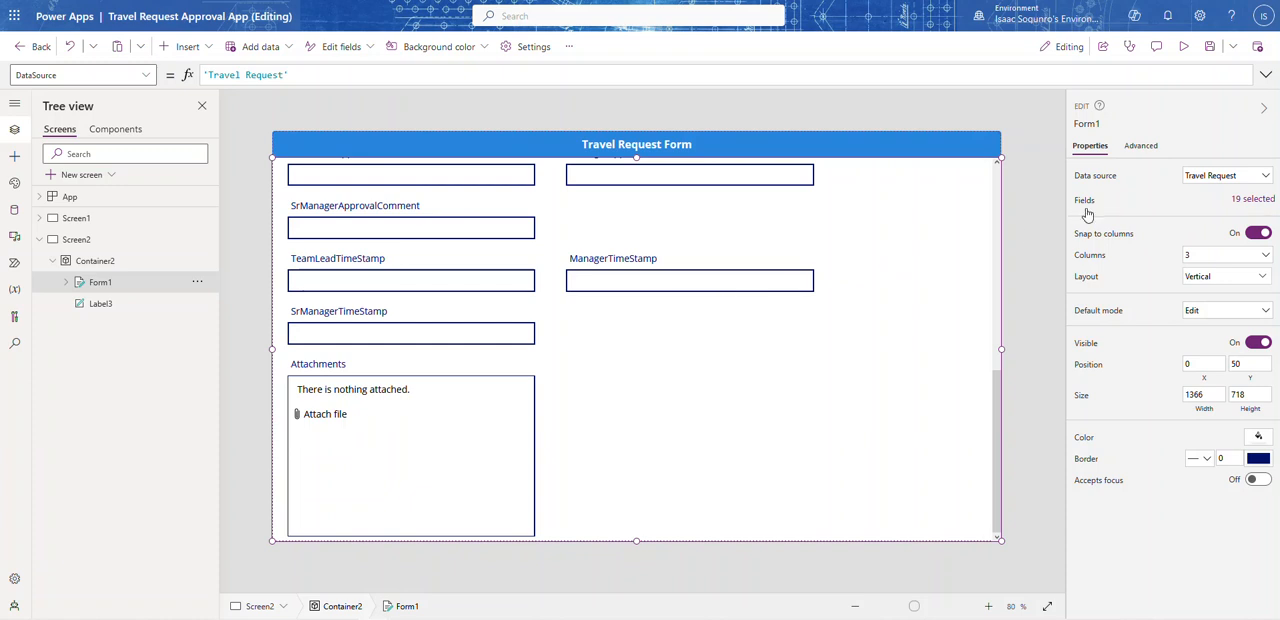
click(1253, 200)
scroll(1000, 380, down, 3)
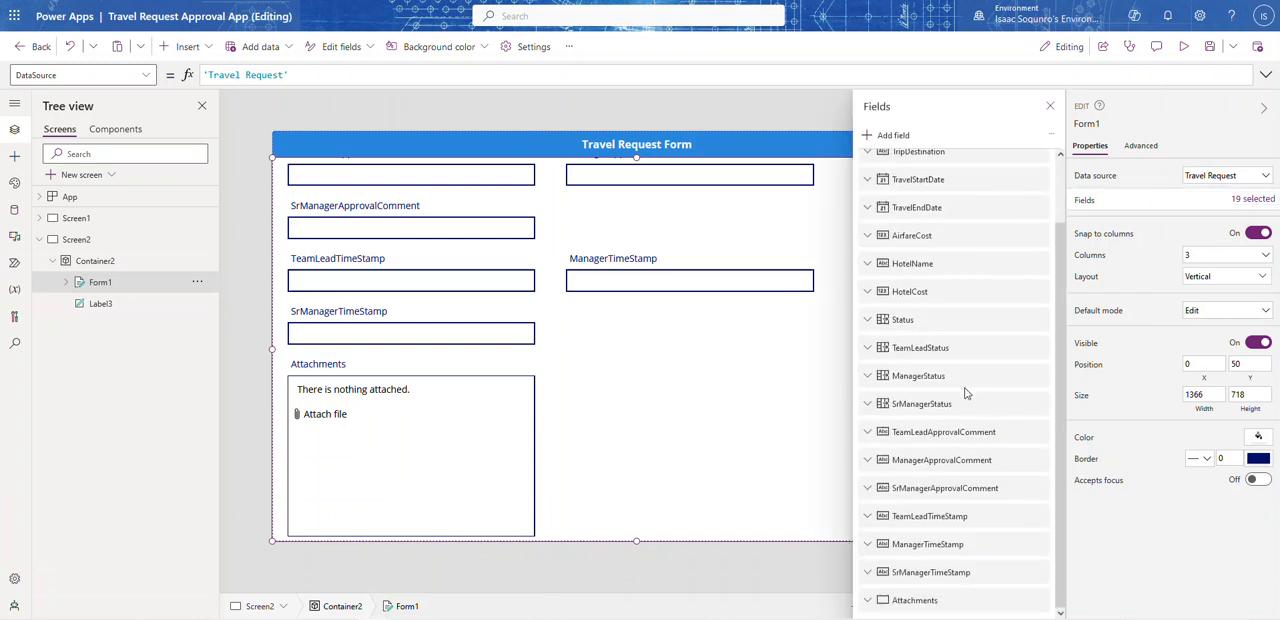
click(1041, 573)
click(1062, 551)
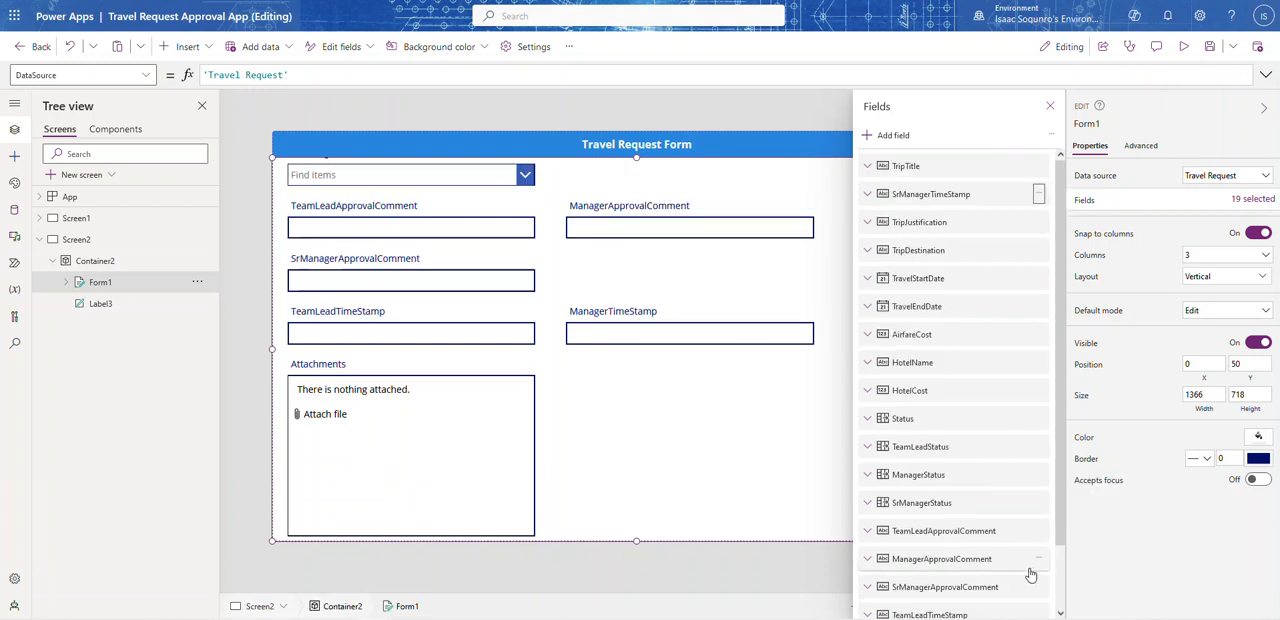
click(1039, 588)
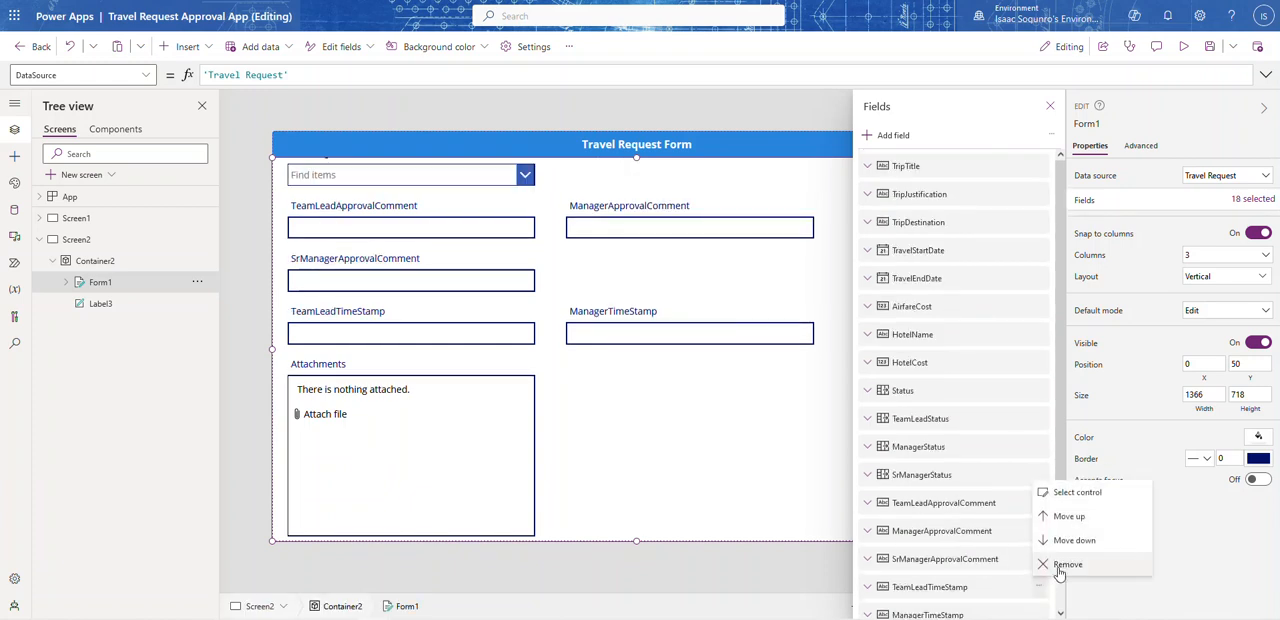
click(1052, 576)
click(1041, 588)
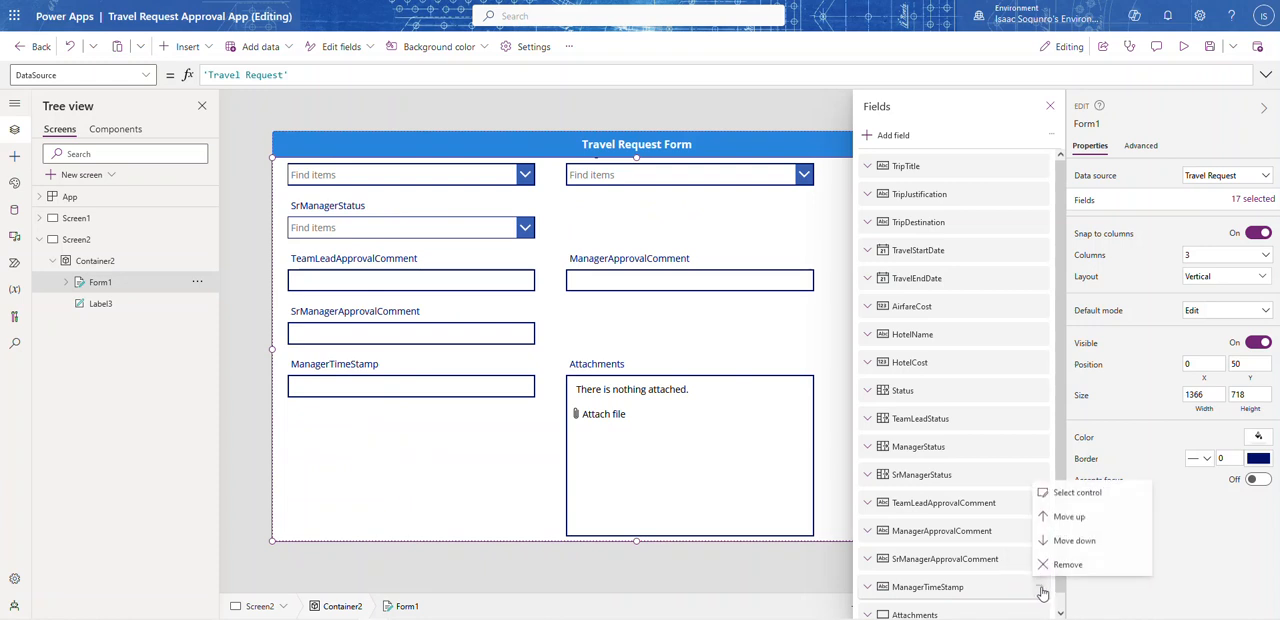
click(1057, 566)
Step: Remove the SrManagerApprovalComment, ManagerApprovalComment, Attachments and TeamLeadApprovalComment fields from the form
click(1045, 562)
click(1062, 538)
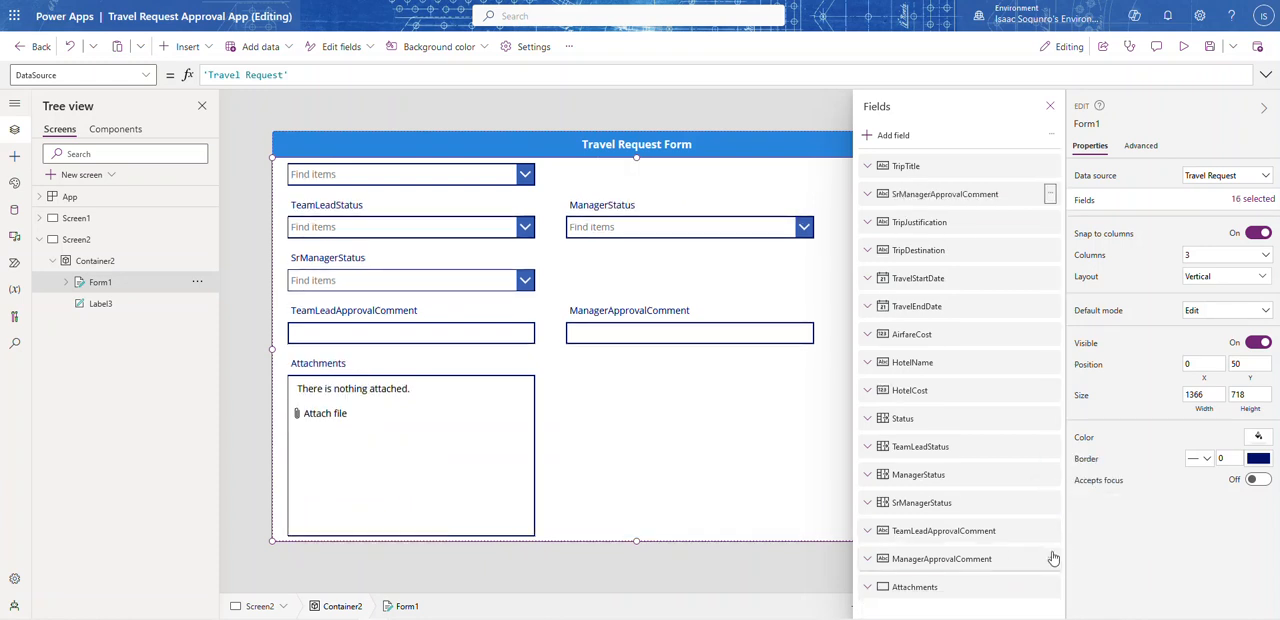
click(1049, 530)
click(1078, 512)
click(1049, 530)
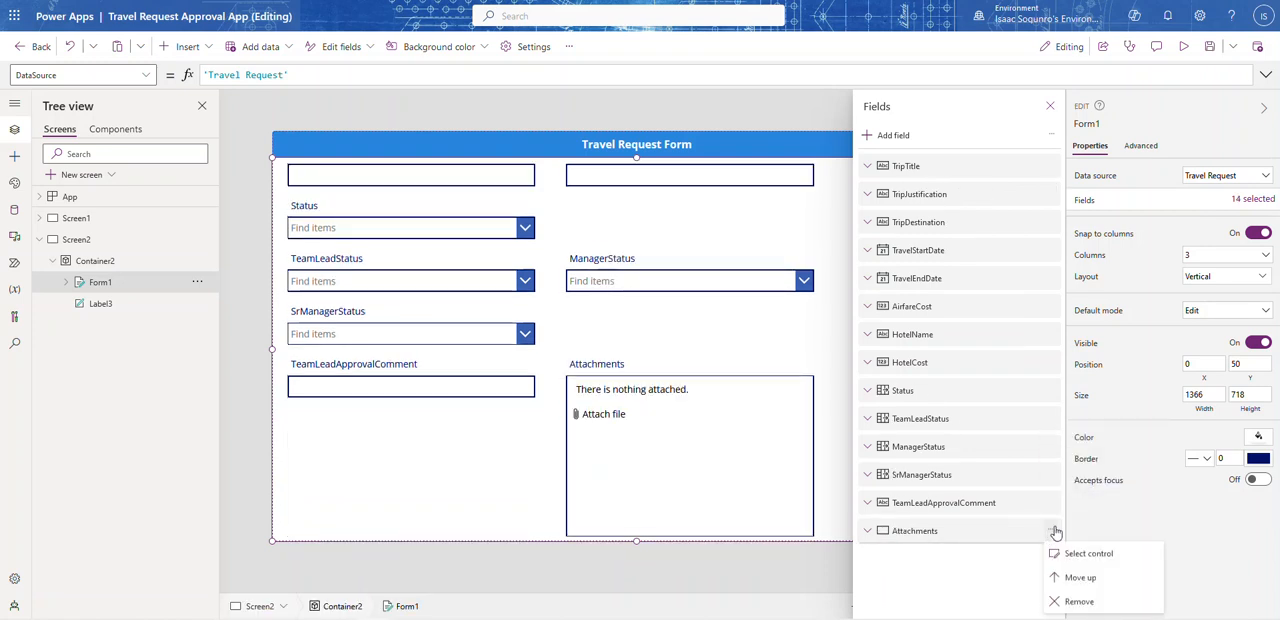
click(1079, 601)
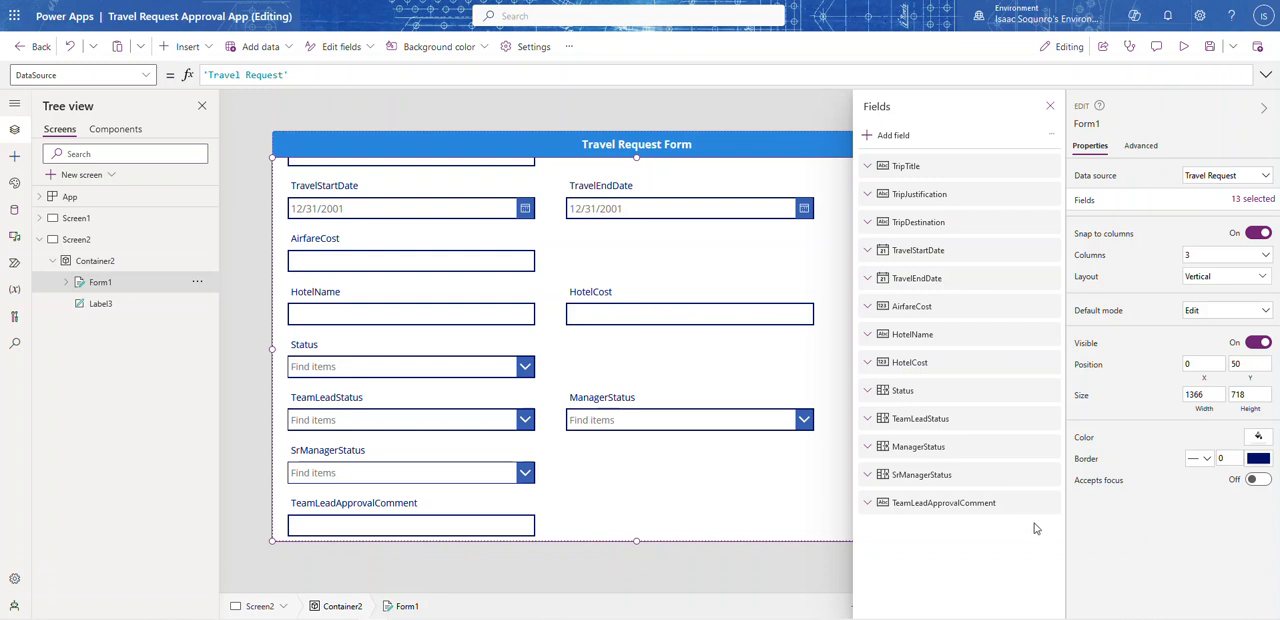
click(1048, 504)
click(1078, 575)
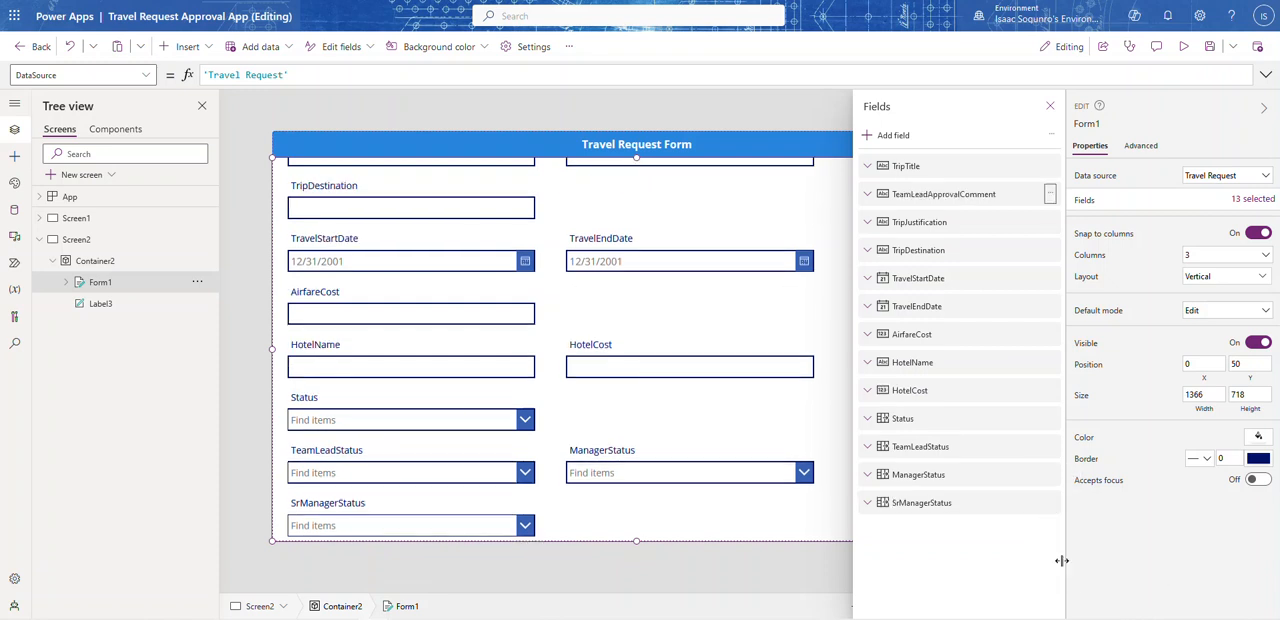
Step: Remove the SrManagerStatus, ManagerStatus, TeamLeadStatus and Status fields from the form
click(1049, 474)
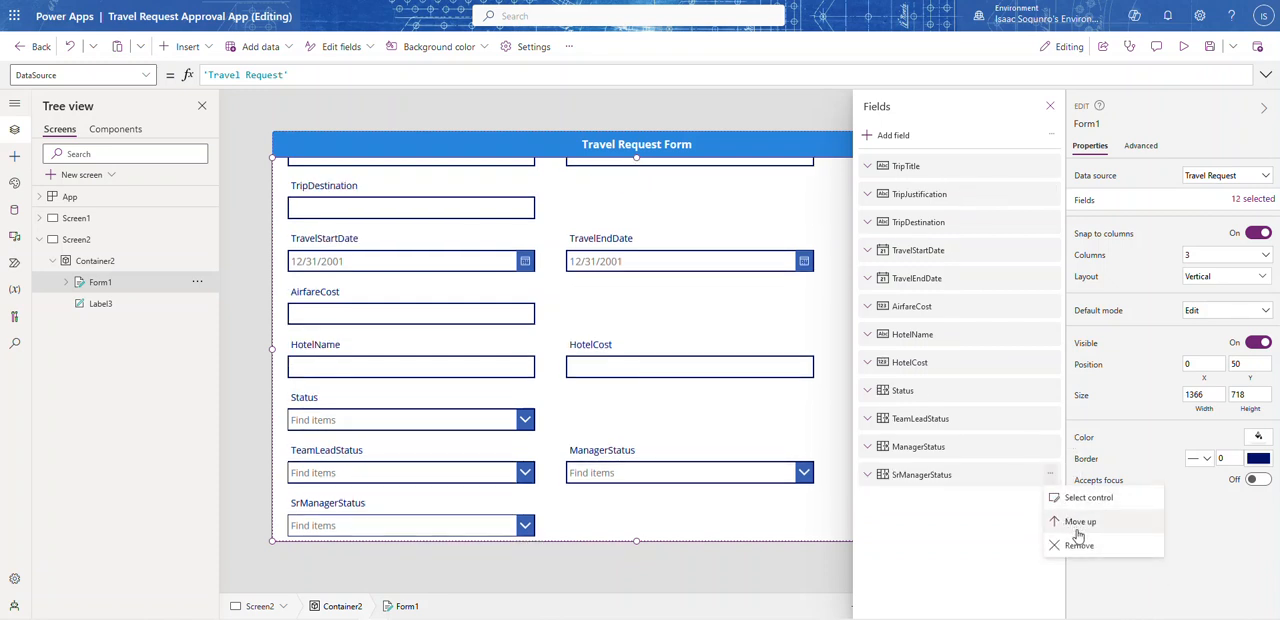
click(1079, 546)
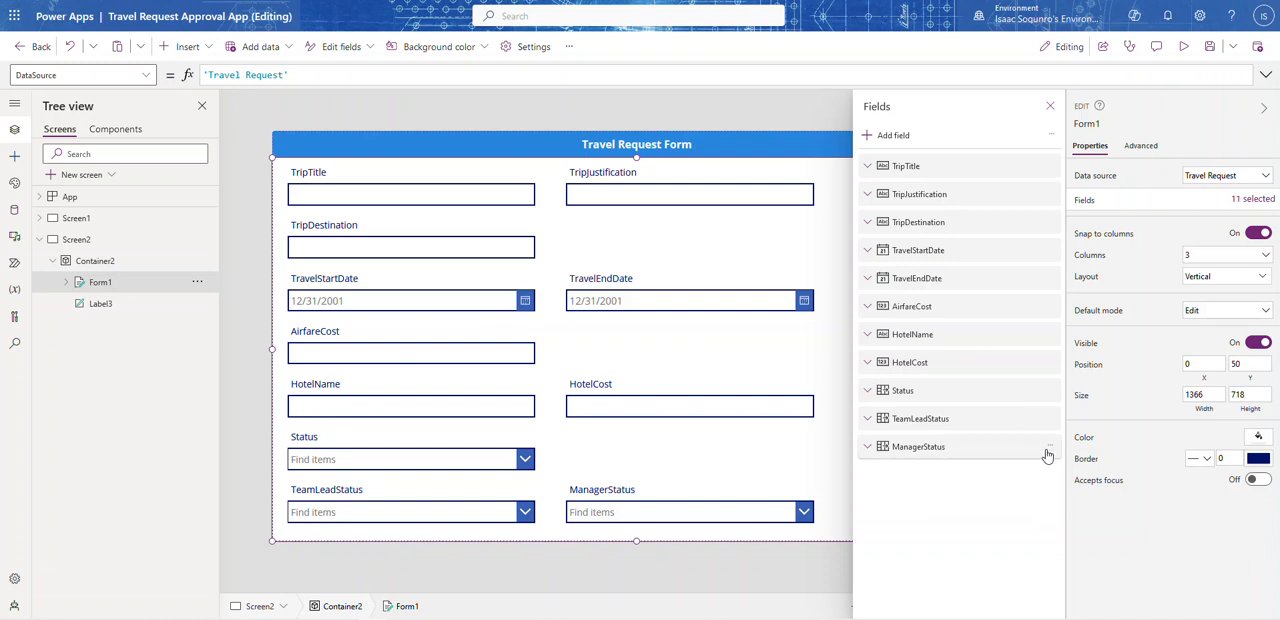
click(1050, 451)
click(1078, 520)
click(1049, 419)
click(1080, 501)
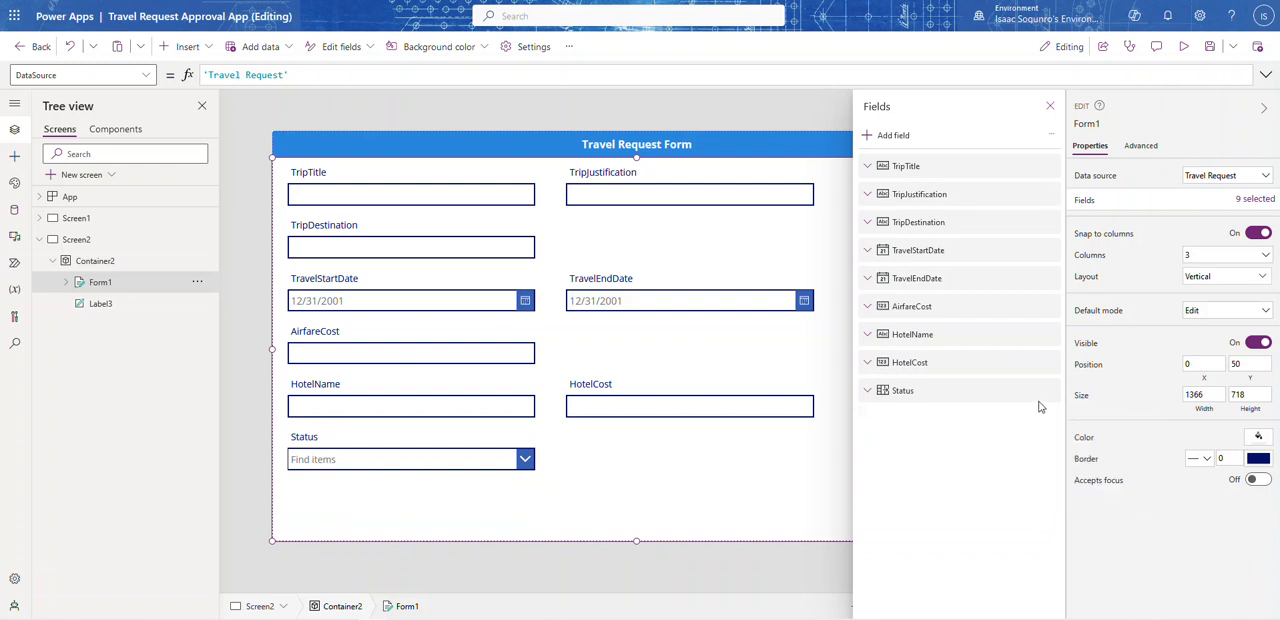
click(1049, 390)
click(1075, 467)
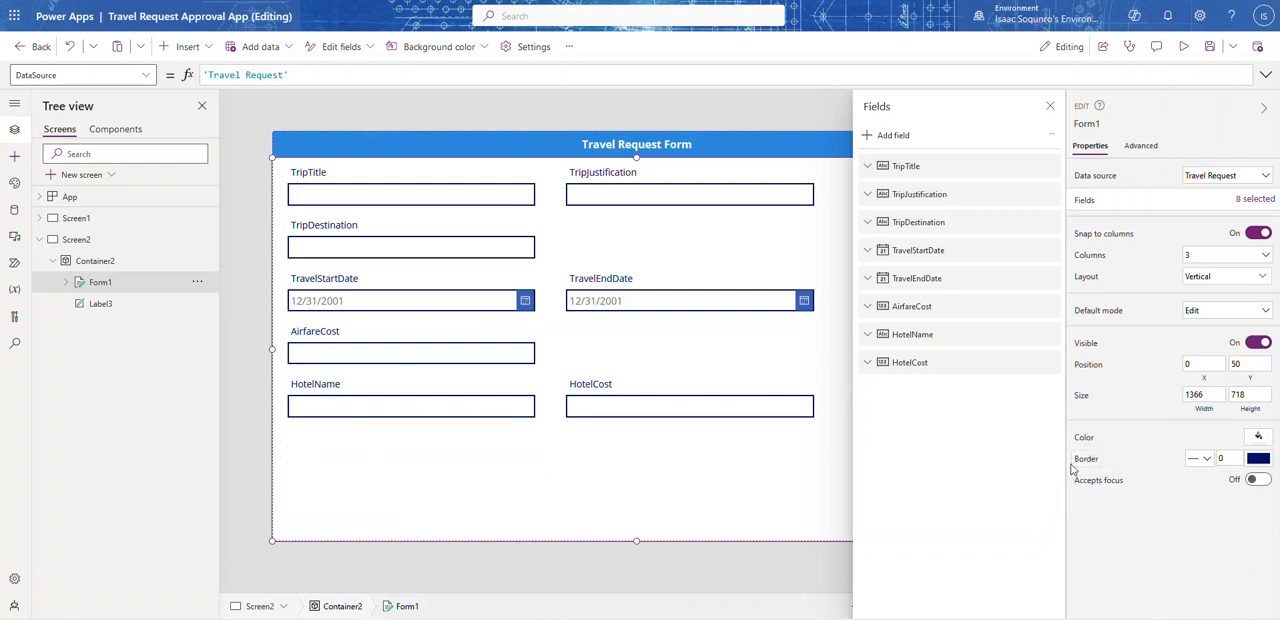
Step: Set the form to 2 columns and close the list of its fields
click(1222, 255)
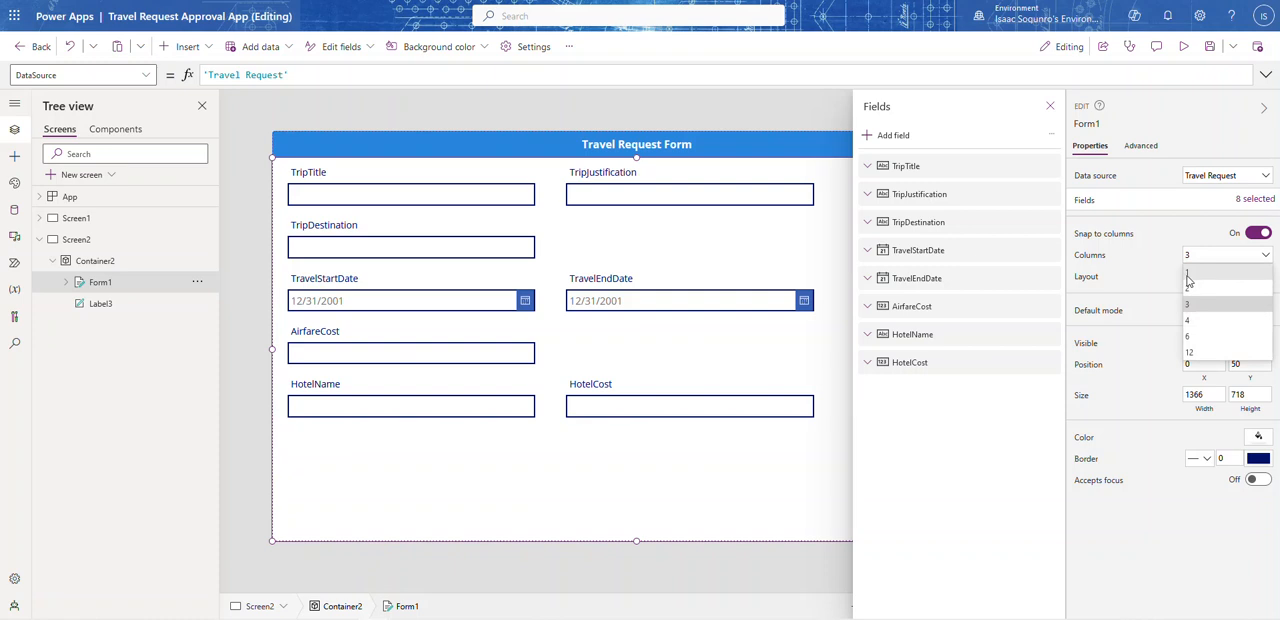
click(1198, 292)
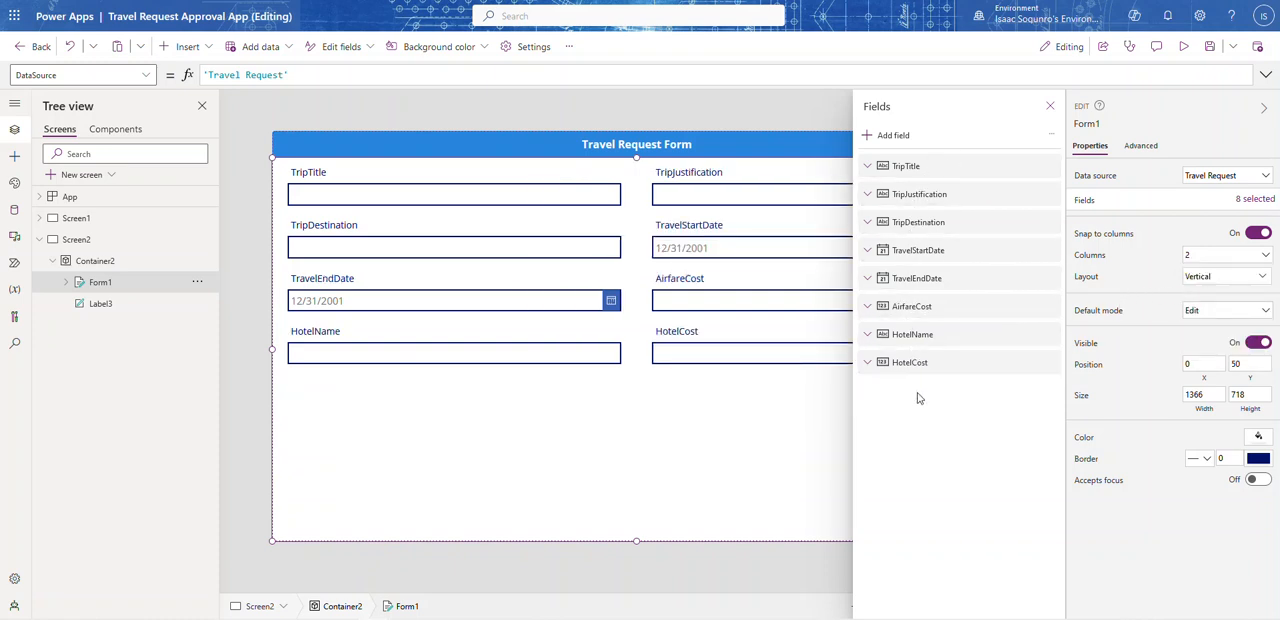
click(1050, 107)
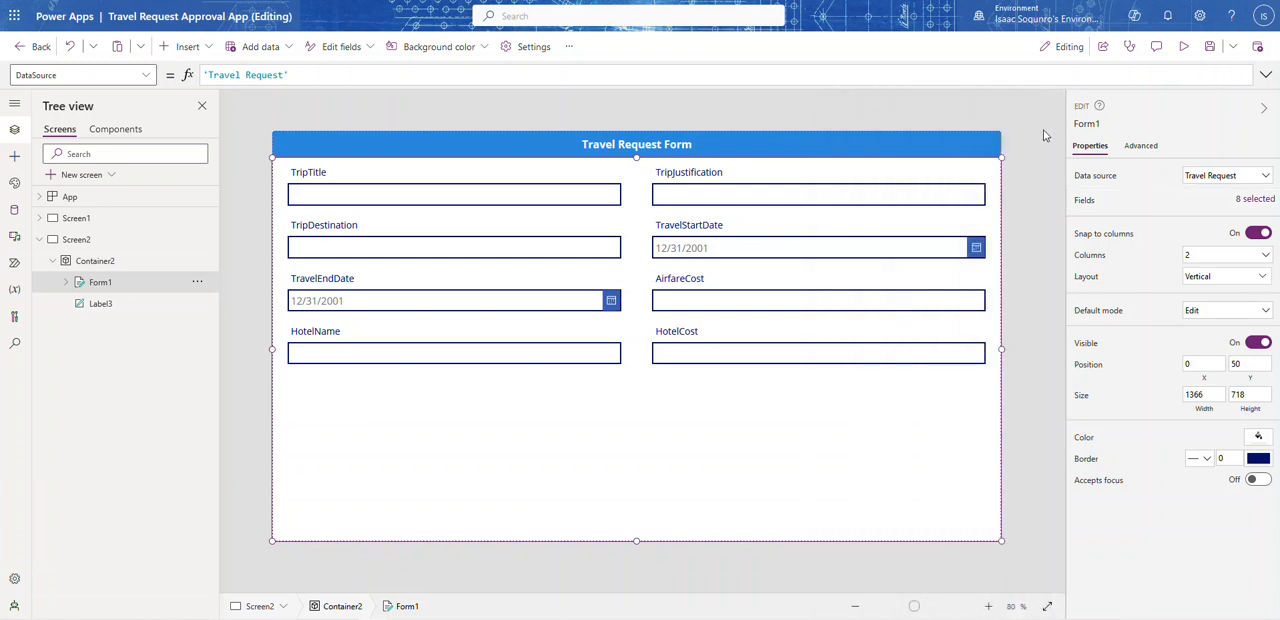
Step: Try a 1-column layout for the form, return it to 2 columns and deselect the form
click(1200, 258)
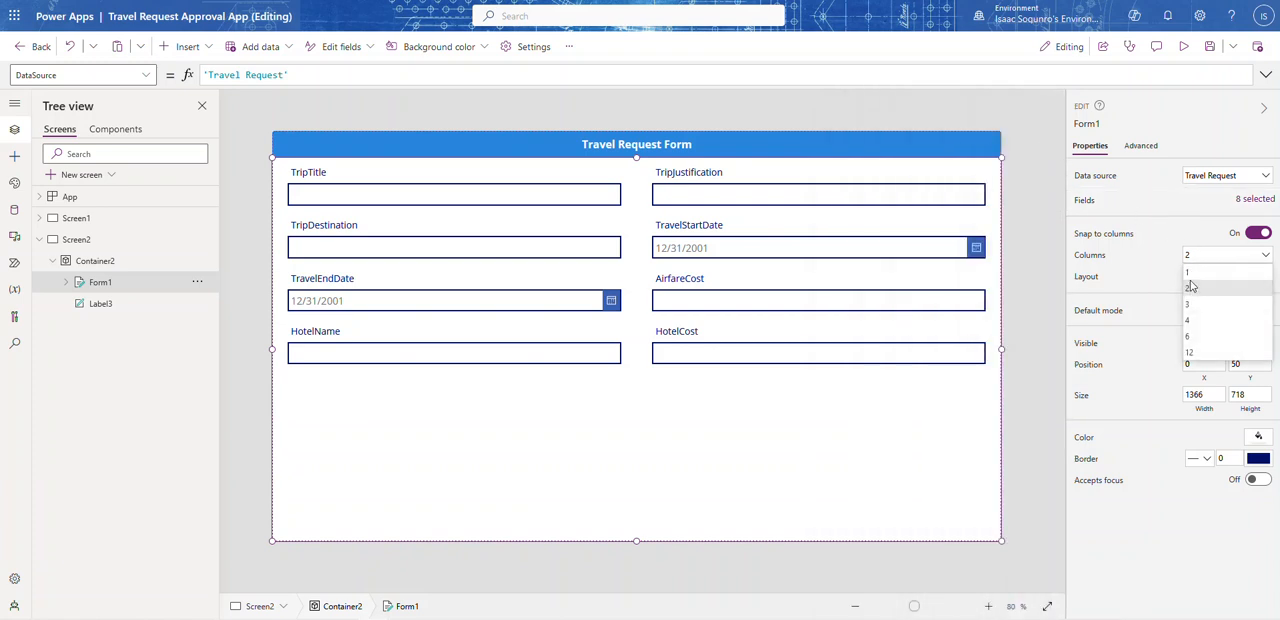
click(1190, 274)
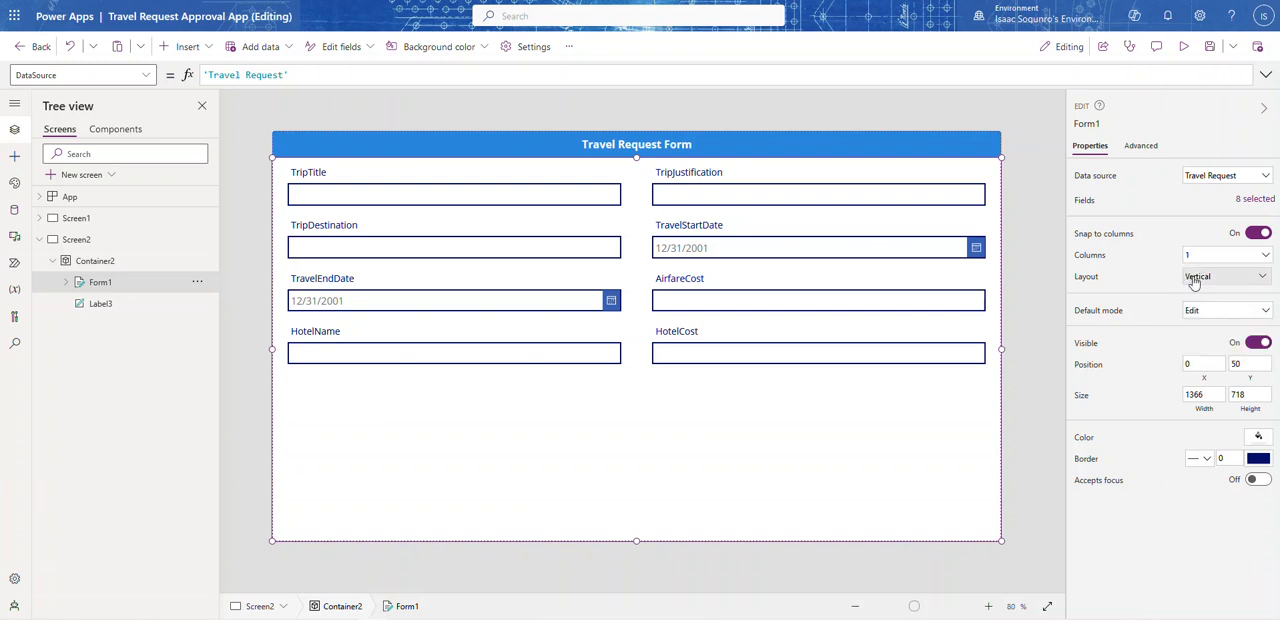
click(1190, 260)
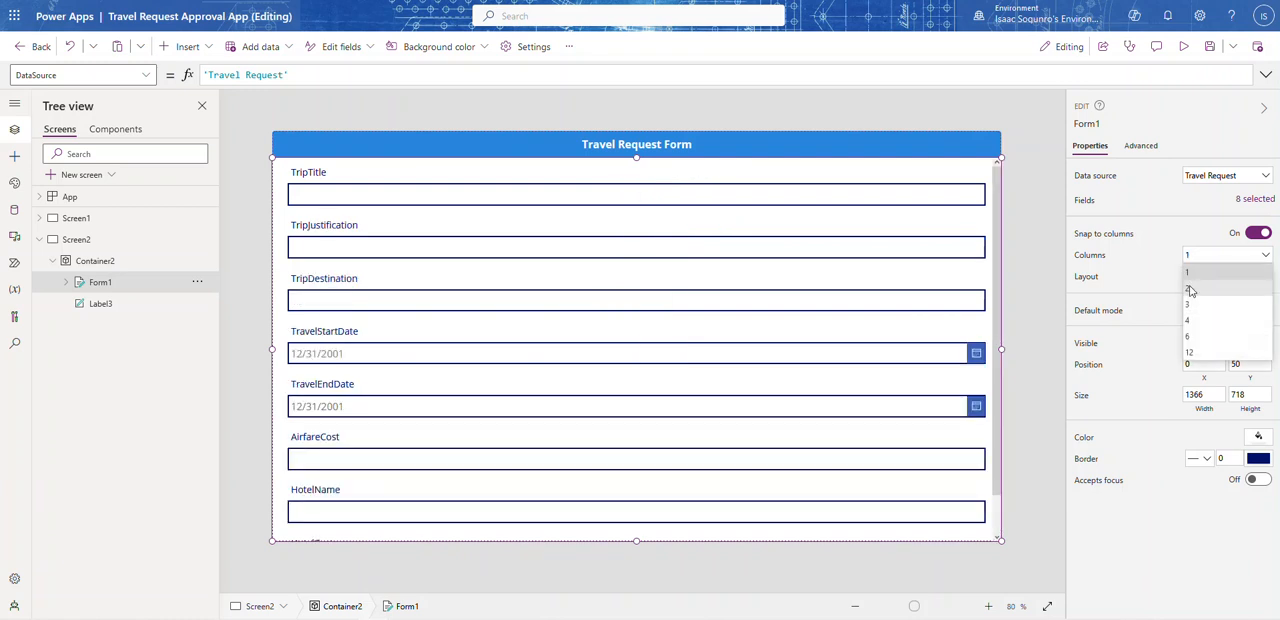
click(1190, 288)
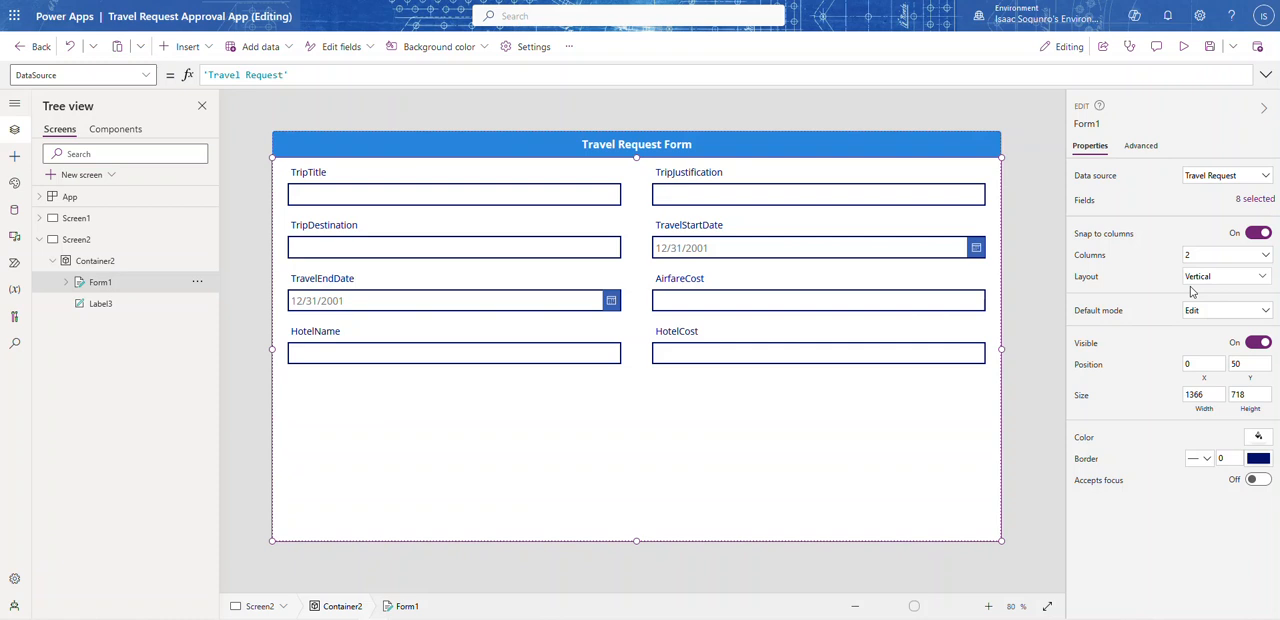
click(1047, 240)
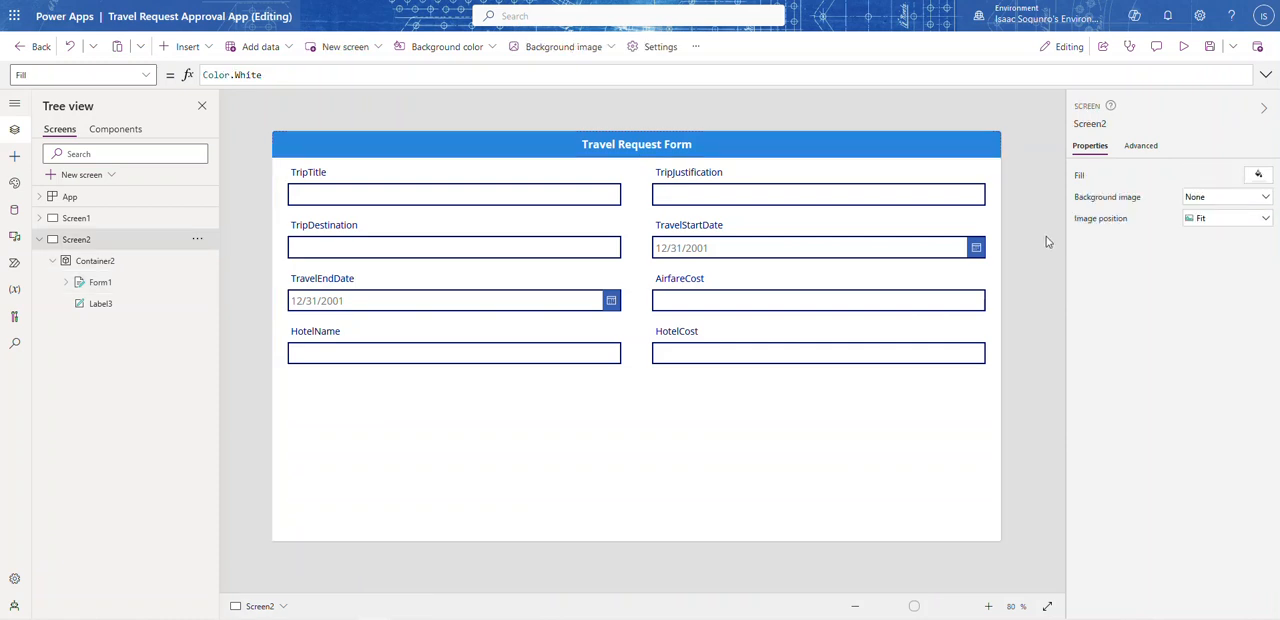
Step: Set the height of the text input in the form's TripJustification card to 150
click(778, 493)
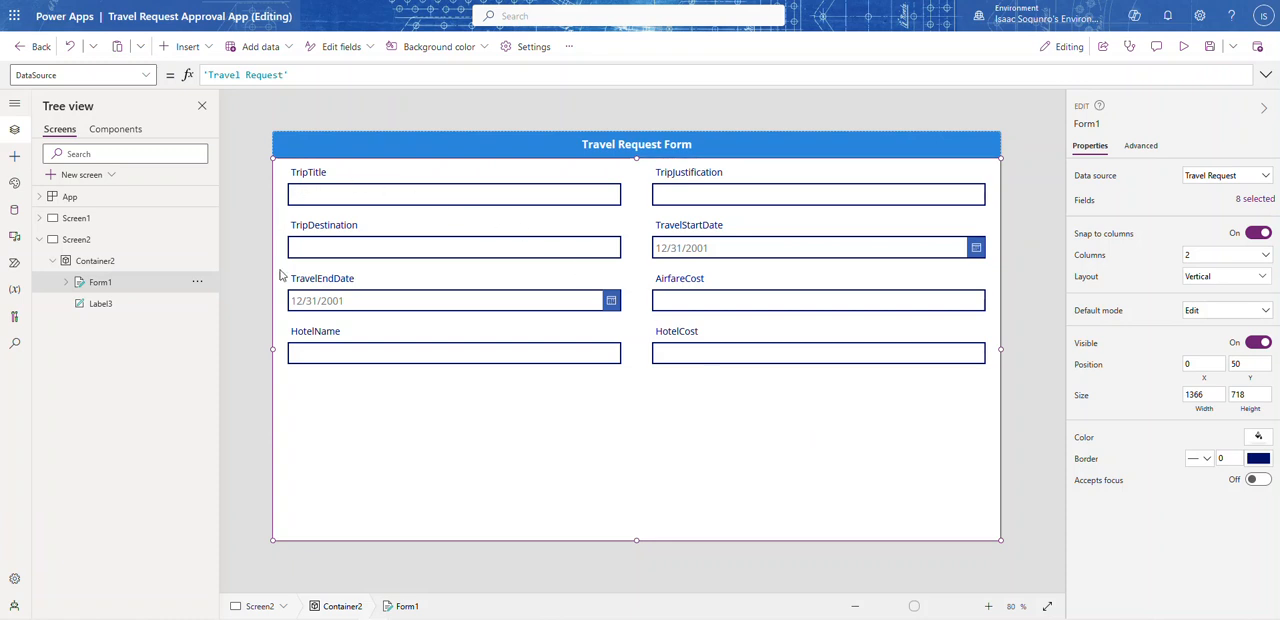
click(710, 196)
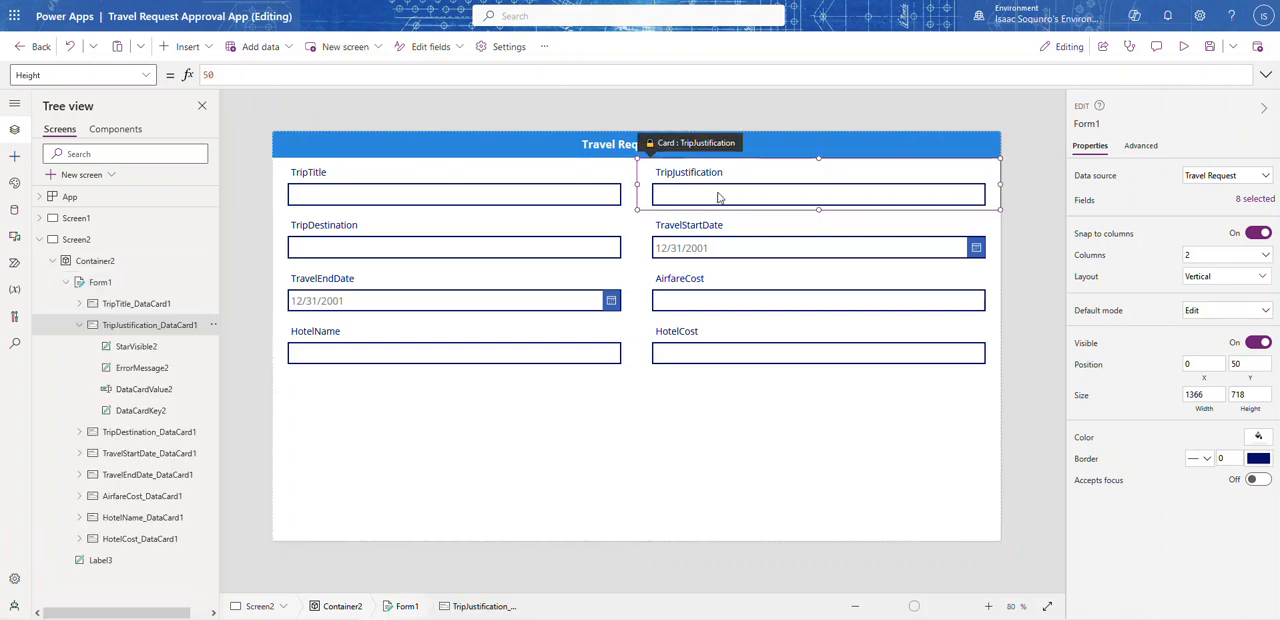
click(710, 196)
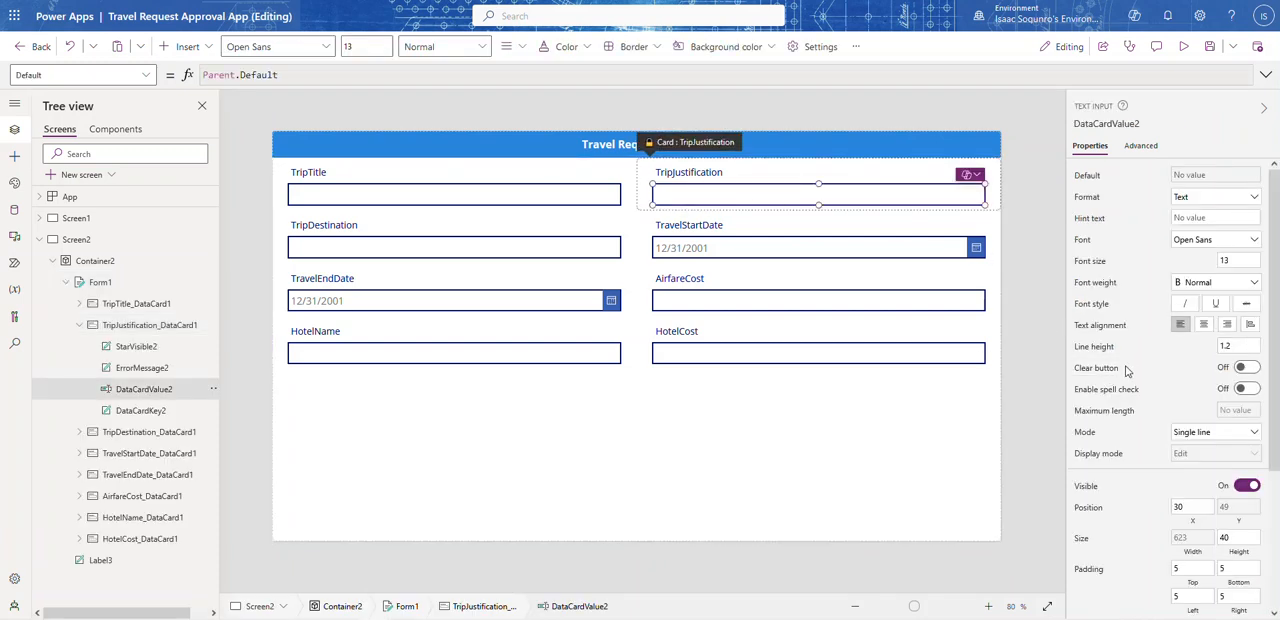
scroll(1175, 391, down, 3)
click(1249, 410)
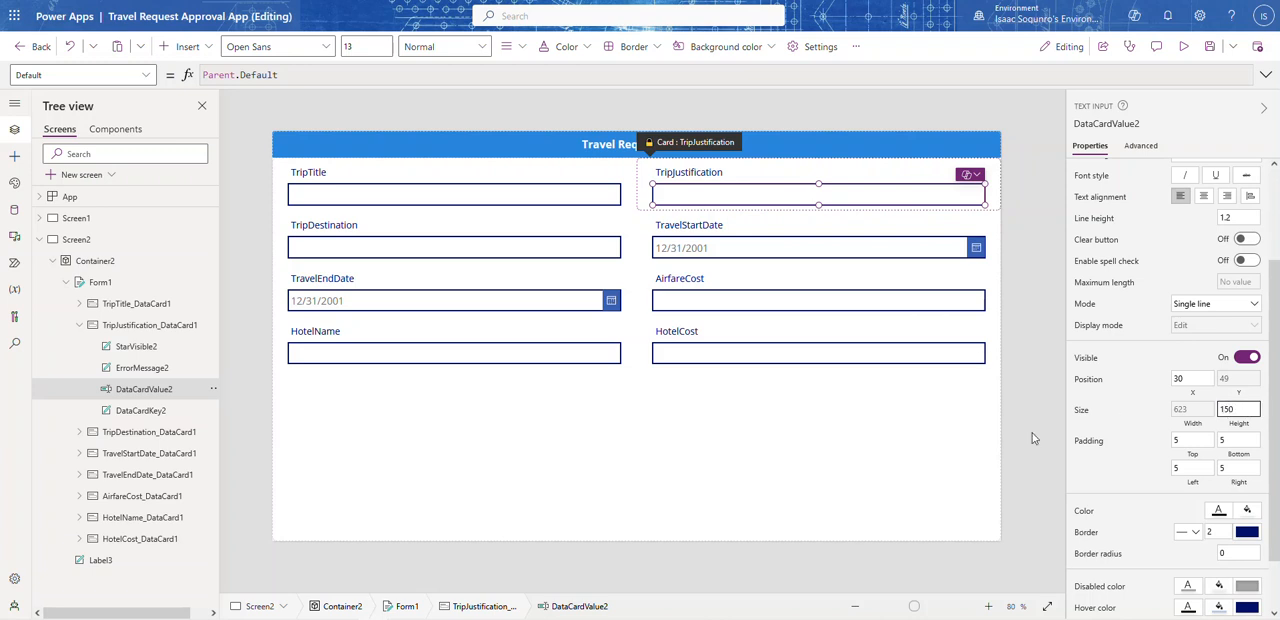
key(Return)
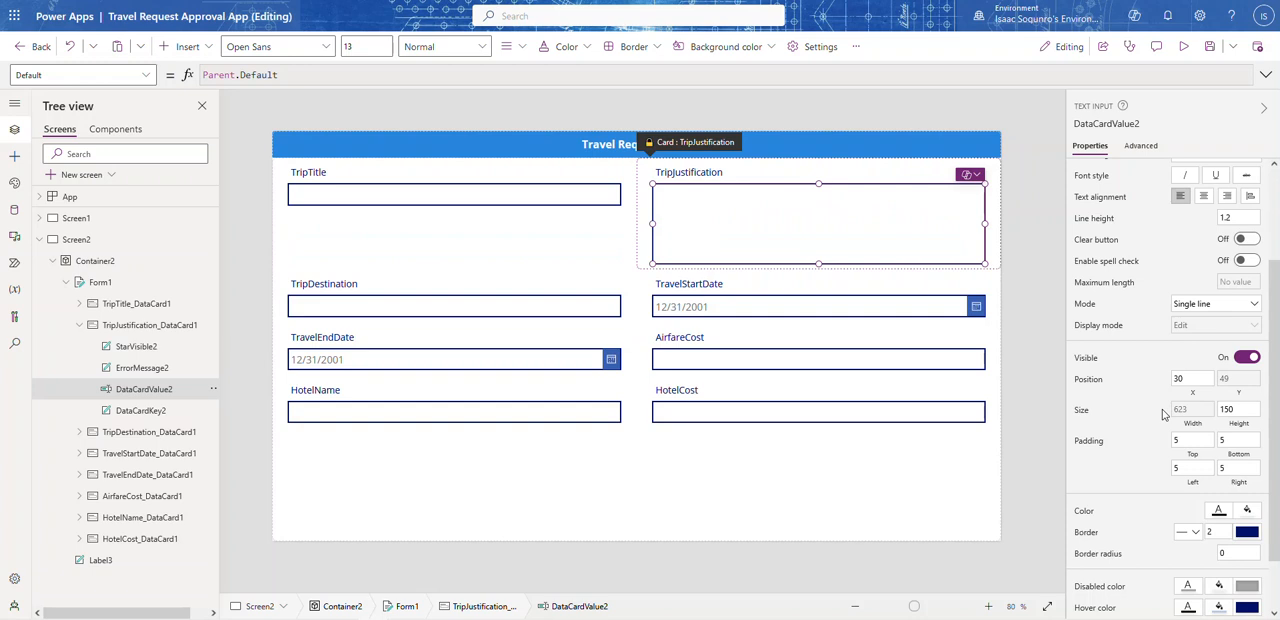
scroll(1140, 268, up, 3)
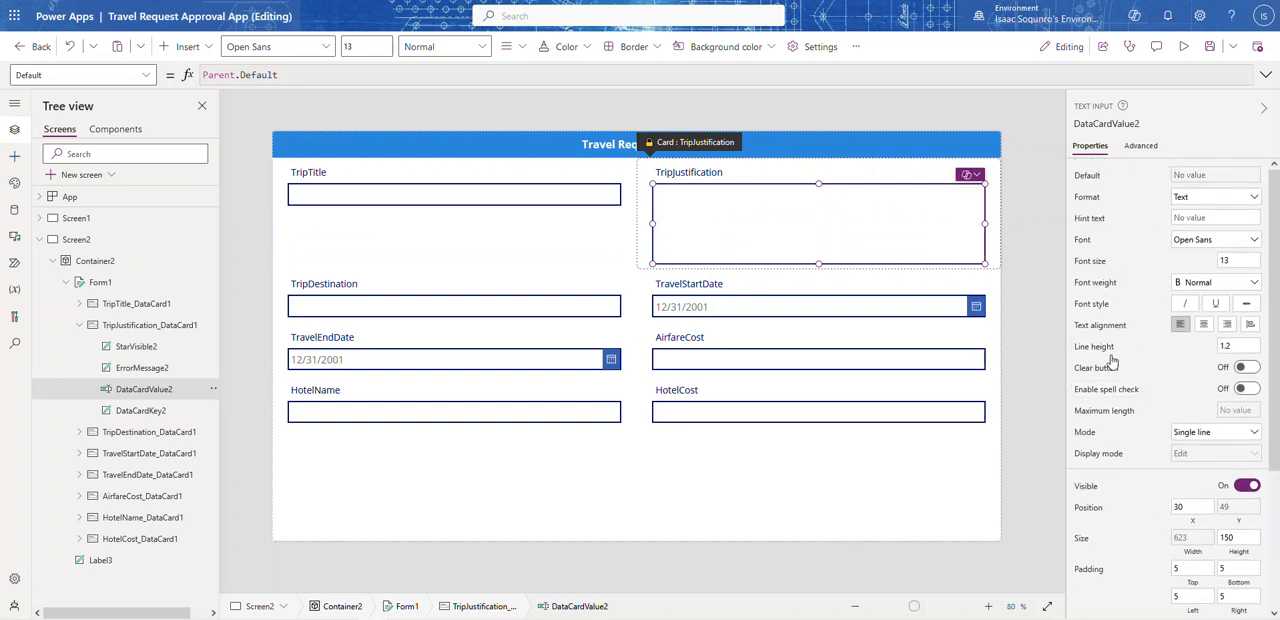
Step: Add the Attachments field back to the form and collapse the form's property settings
click(907, 473)
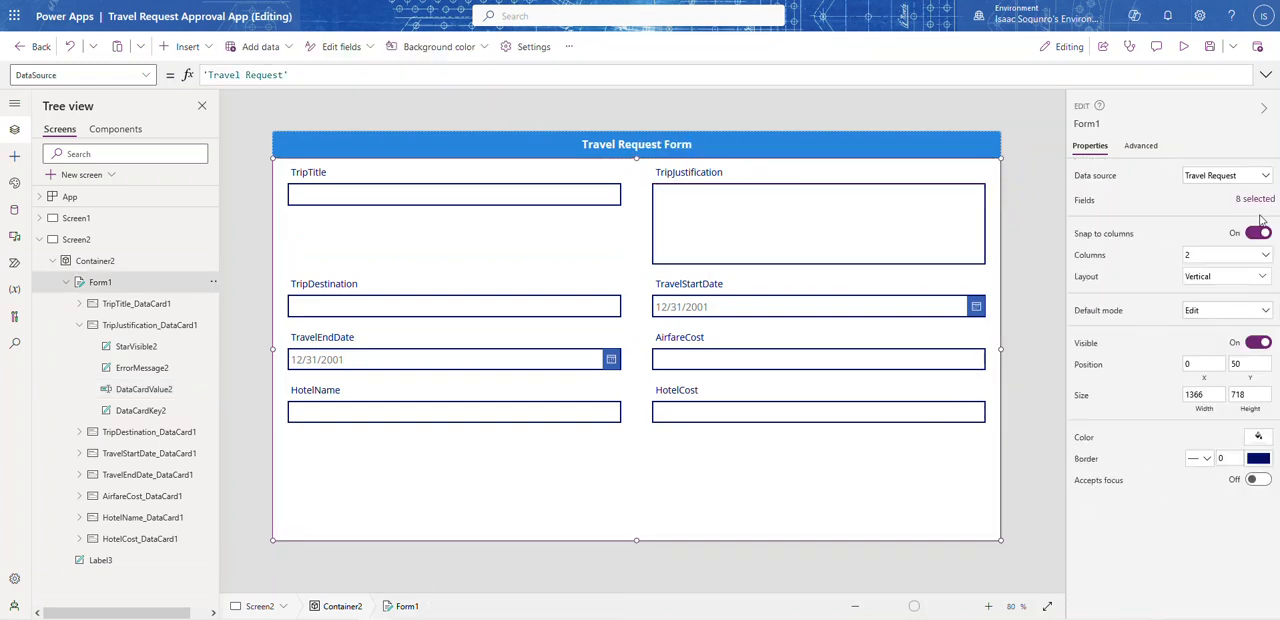
click(1257, 200)
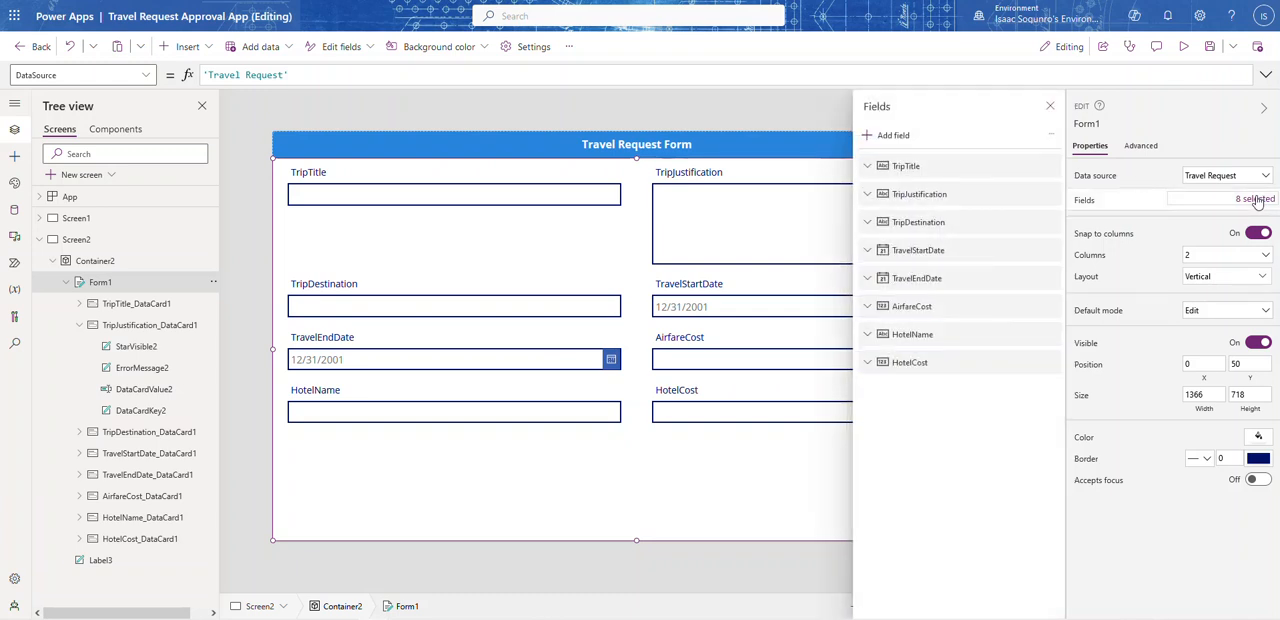
click(897, 135)
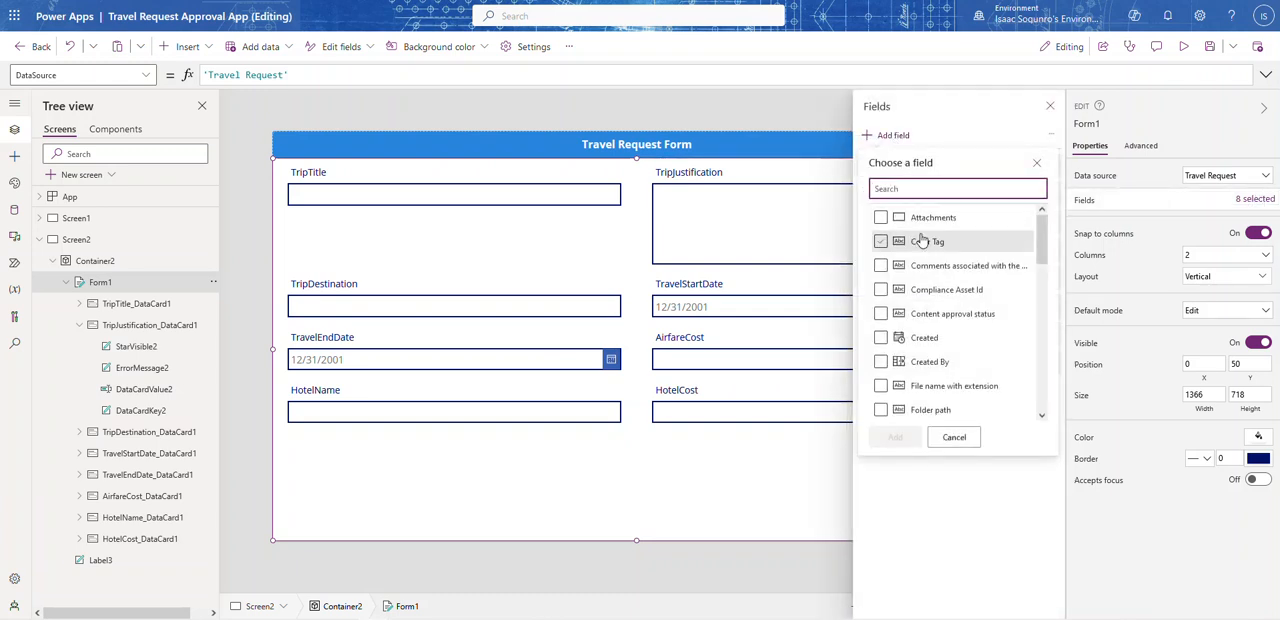
click(880, 217)
click(895, 437)
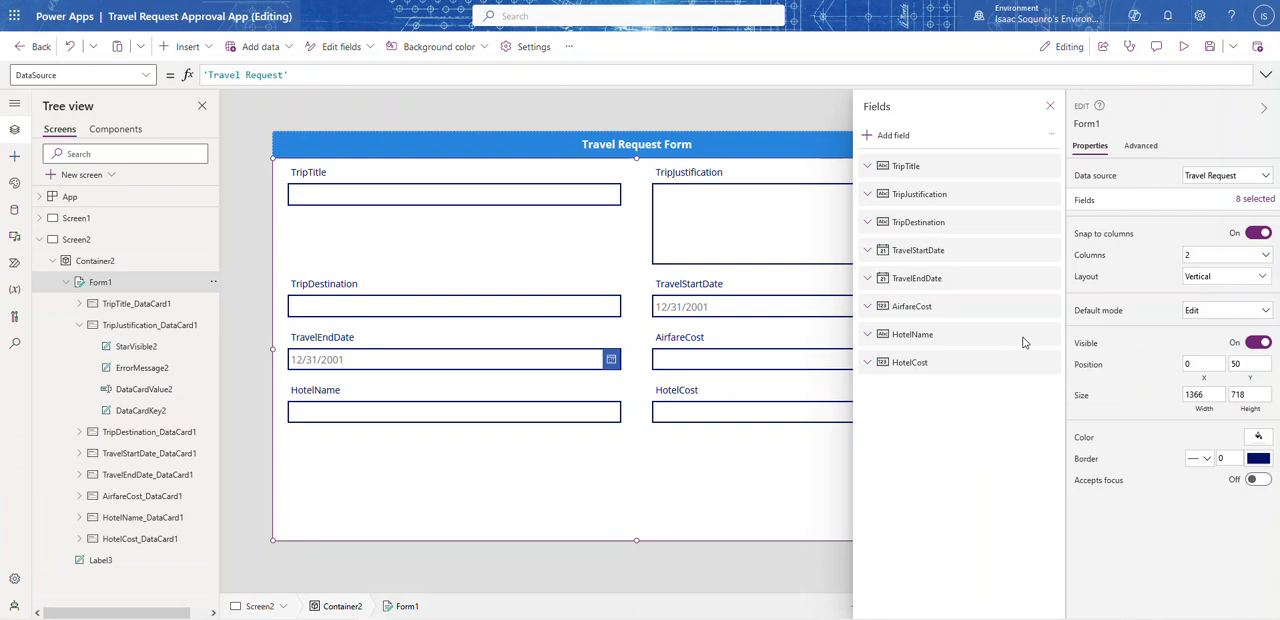
click(1264, 108)
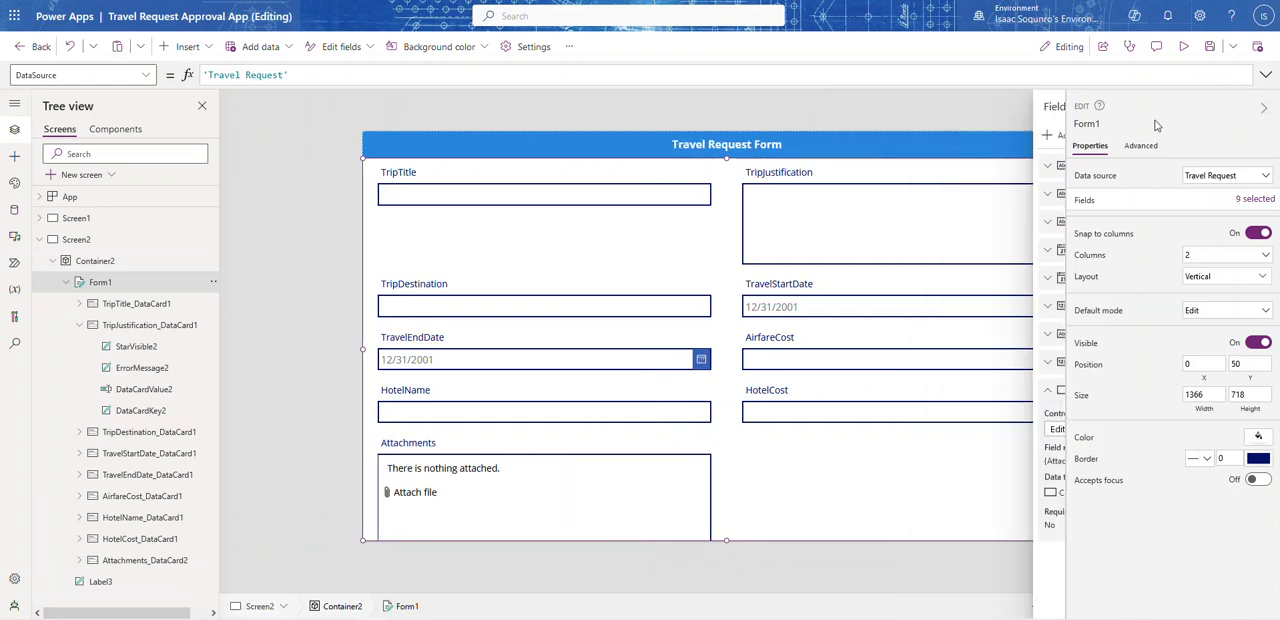
click(1237, 116)
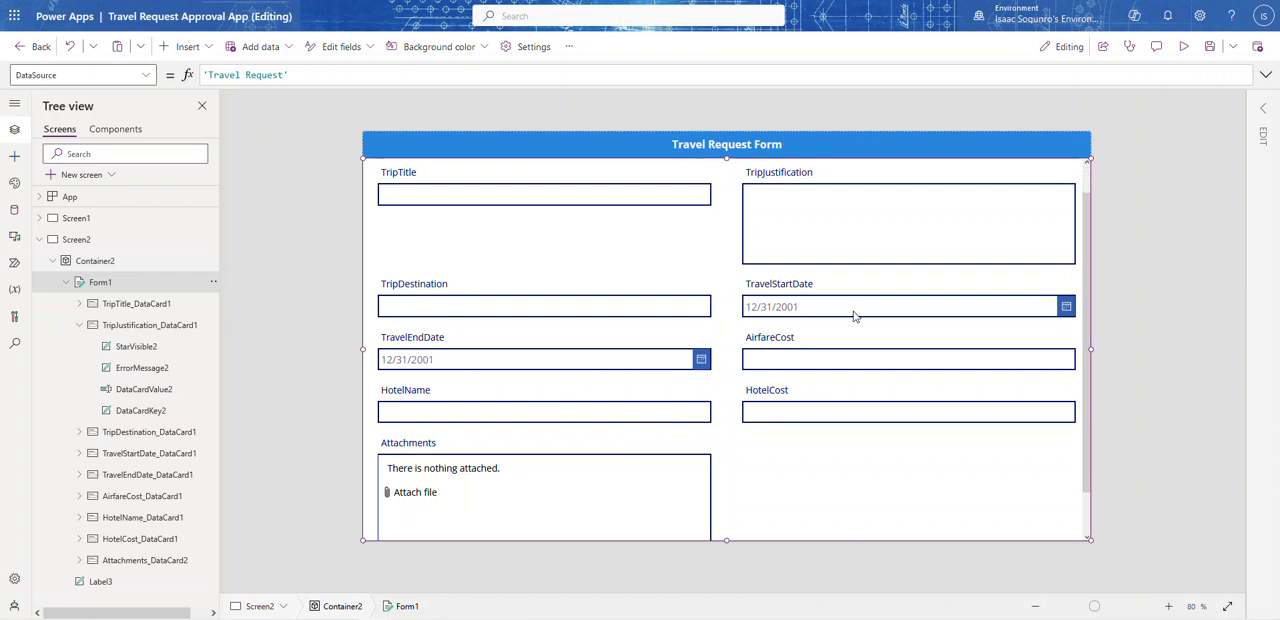
scroll(878, 452, down, 1)
scroll(878, 452, up, 1)
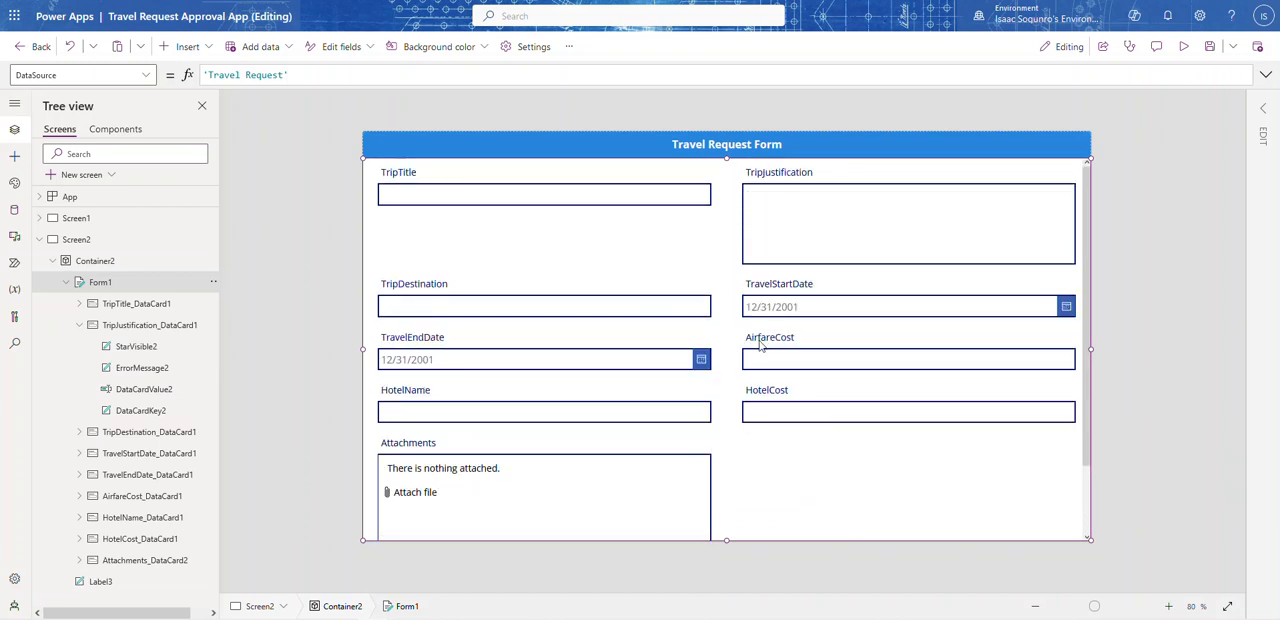
scroll(758, 362, down, 1)
scroll(758, 368, up, 1)
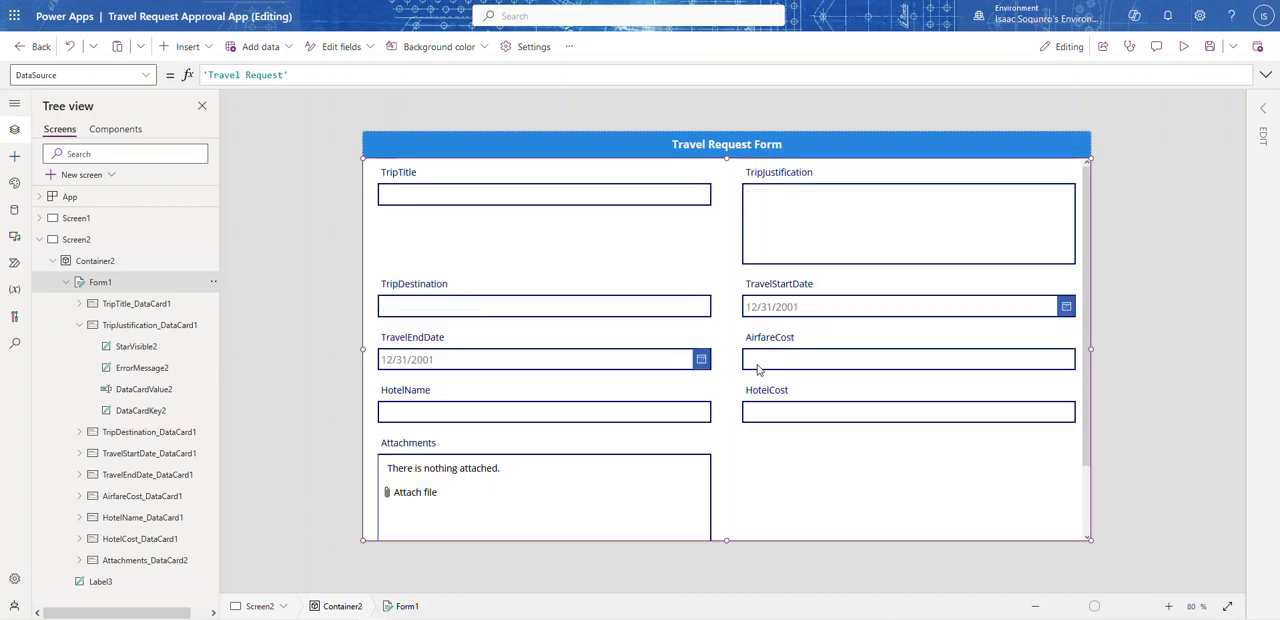
Step: Try 1-column and 3-column layouts for the form and return it to 2 columns
click(1262, 112)
click(1204, 256)
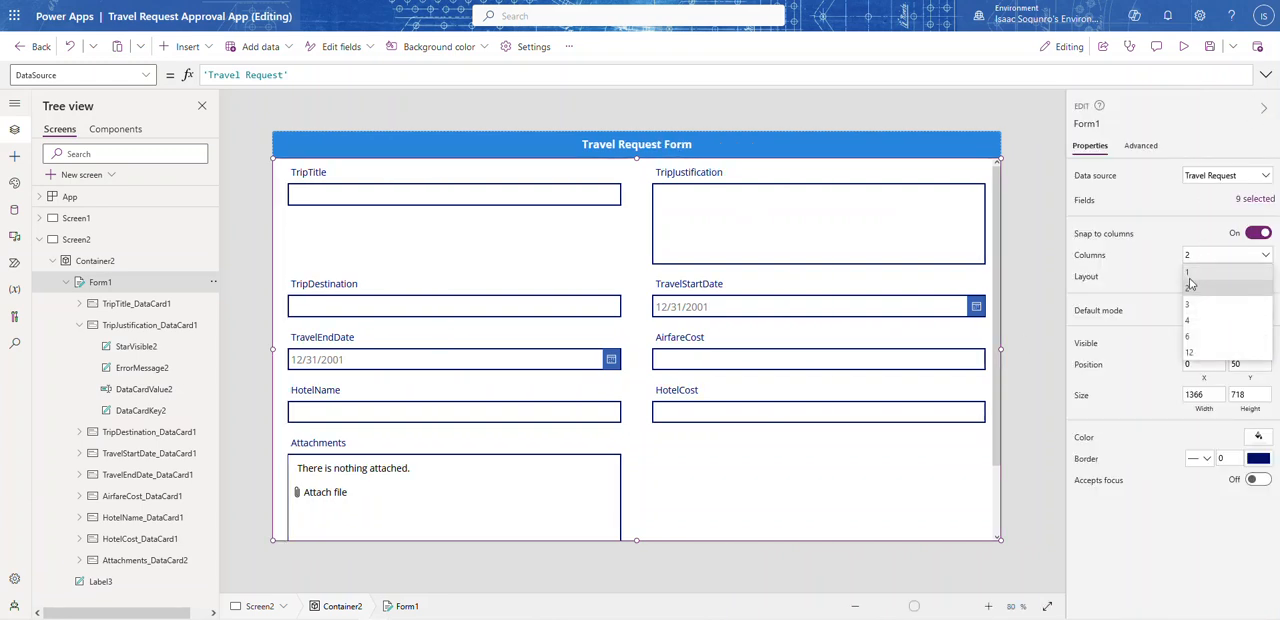
click(1190, 276)
click(1210, 256)
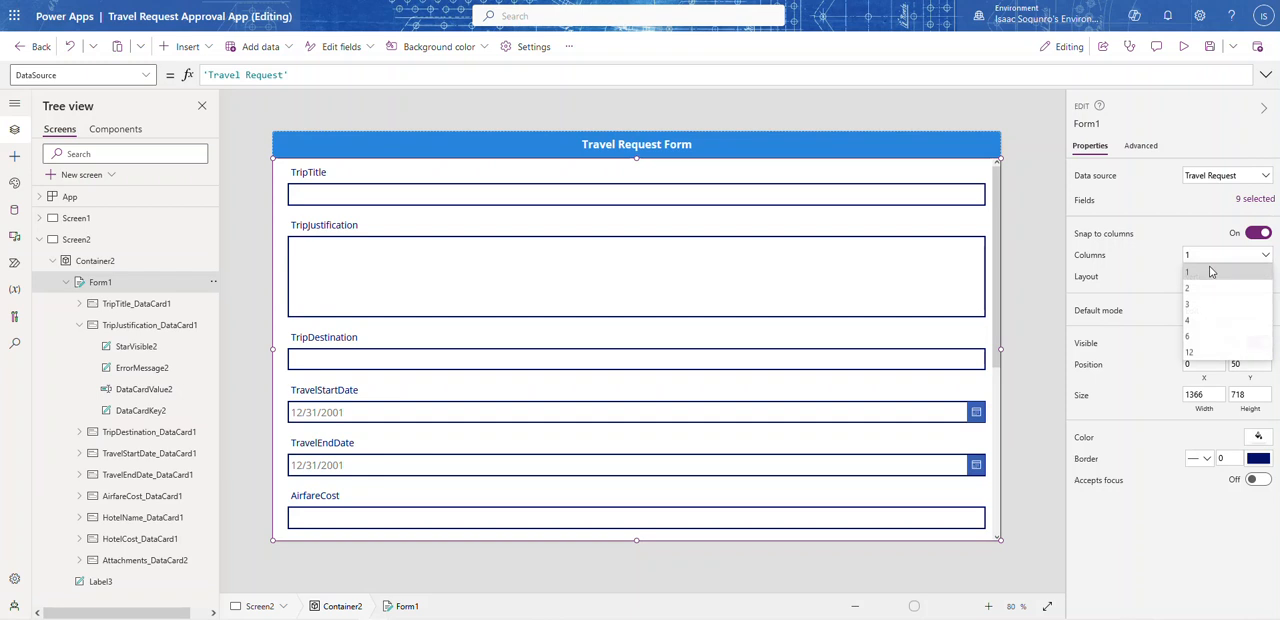
click(1204, 306)
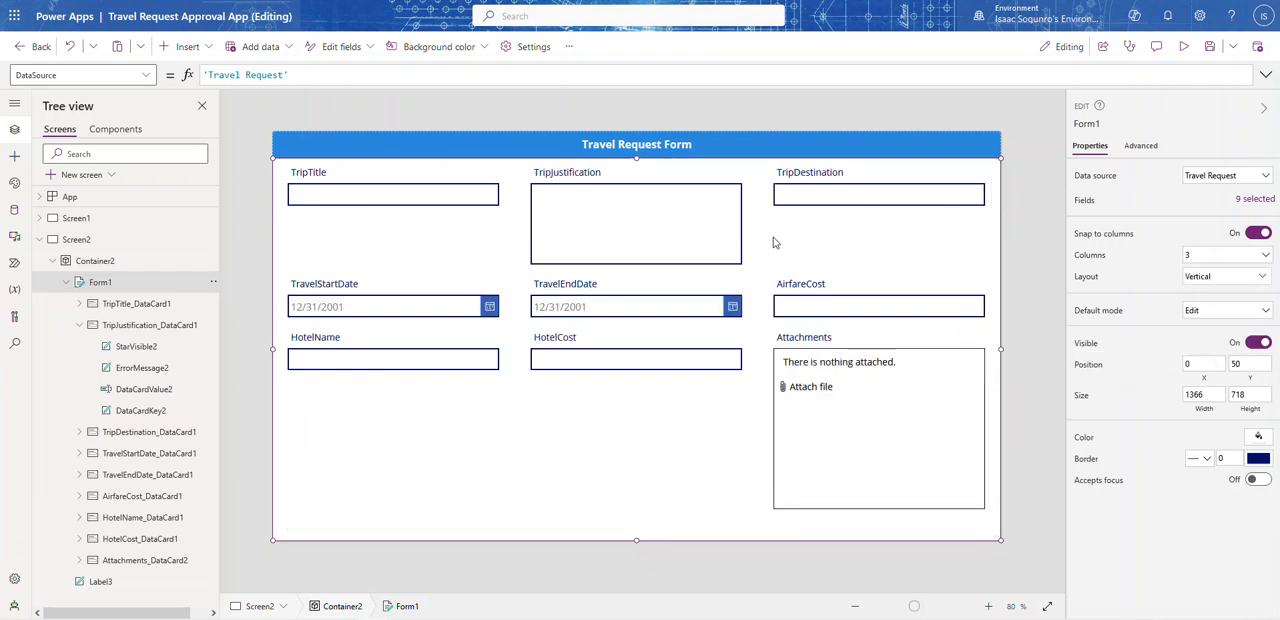
click(1212, 257)
click(1205, 292)
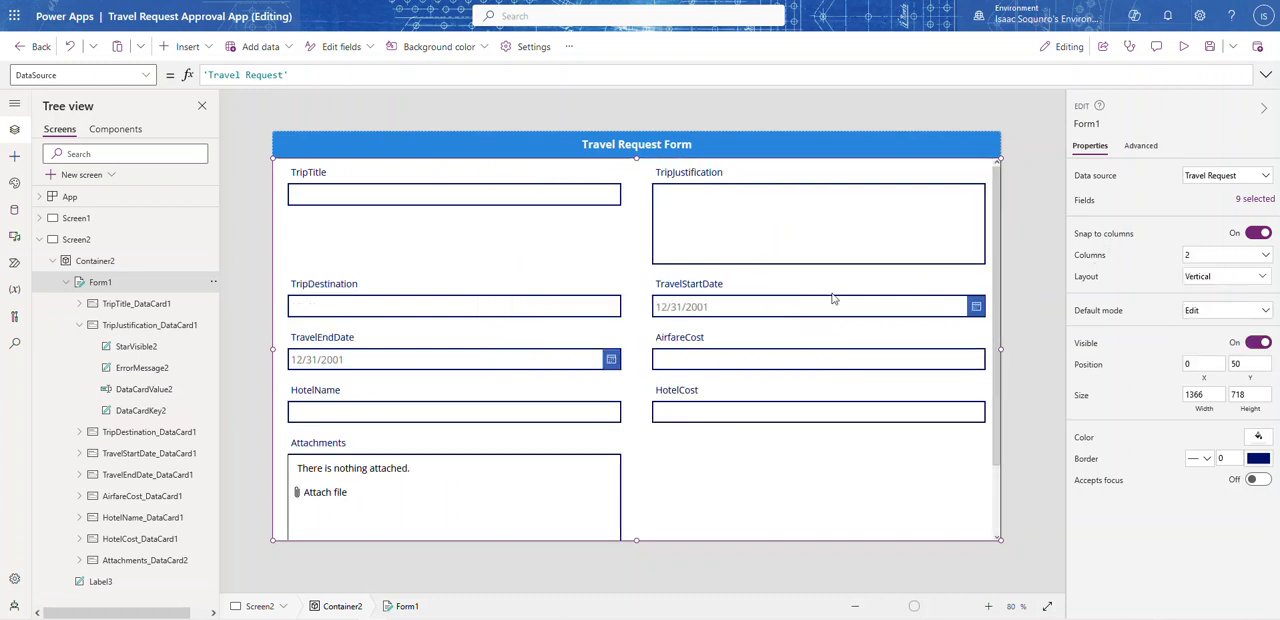
scroll(643, 380, down, 1)
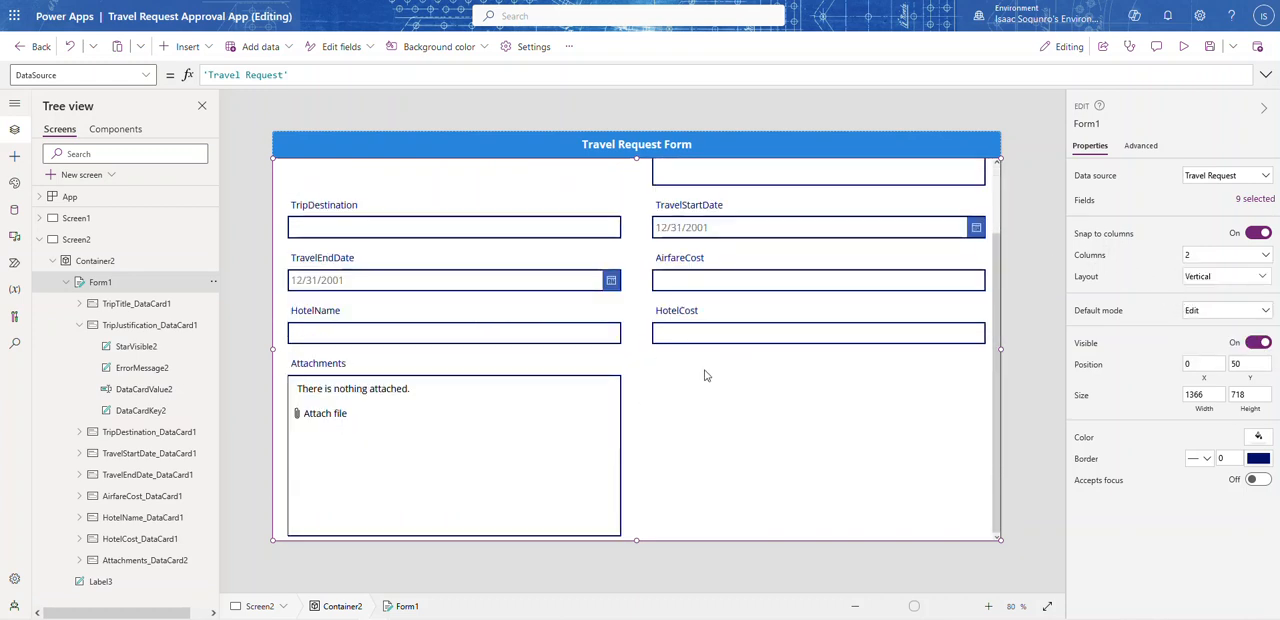
scroll(702, 374, up, 1)
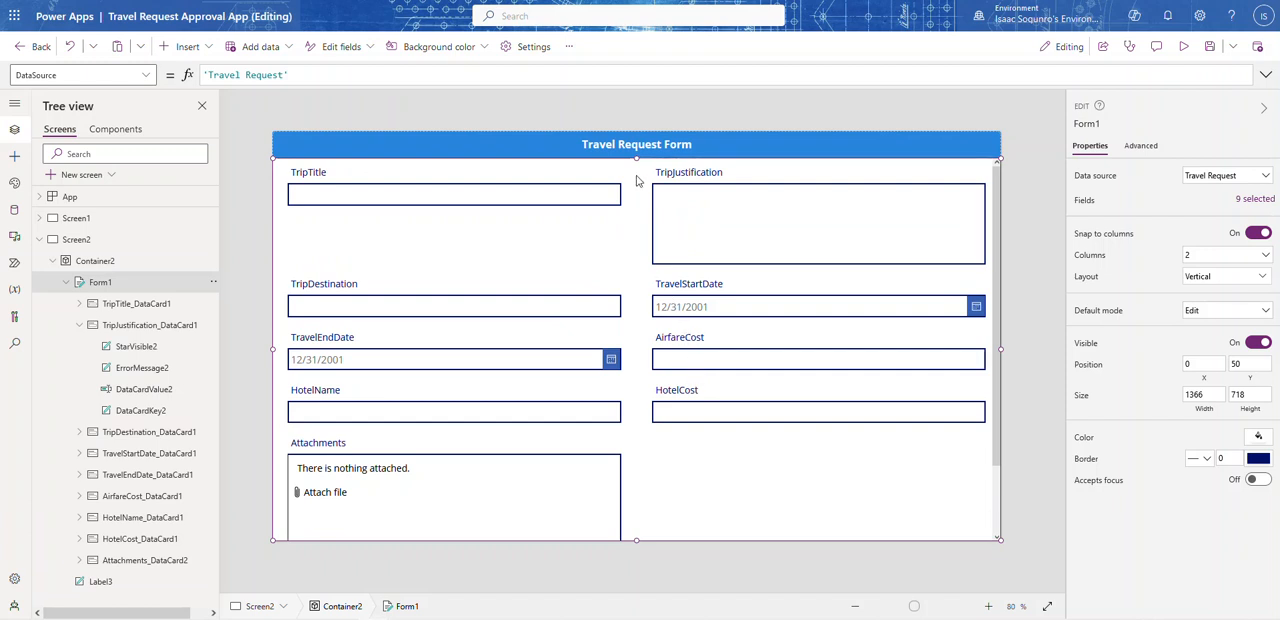
Step: Lower the form's top edge to about Y 102 to leave space beneath the header, and deselect the form
drag(637, 158, 634, 190)
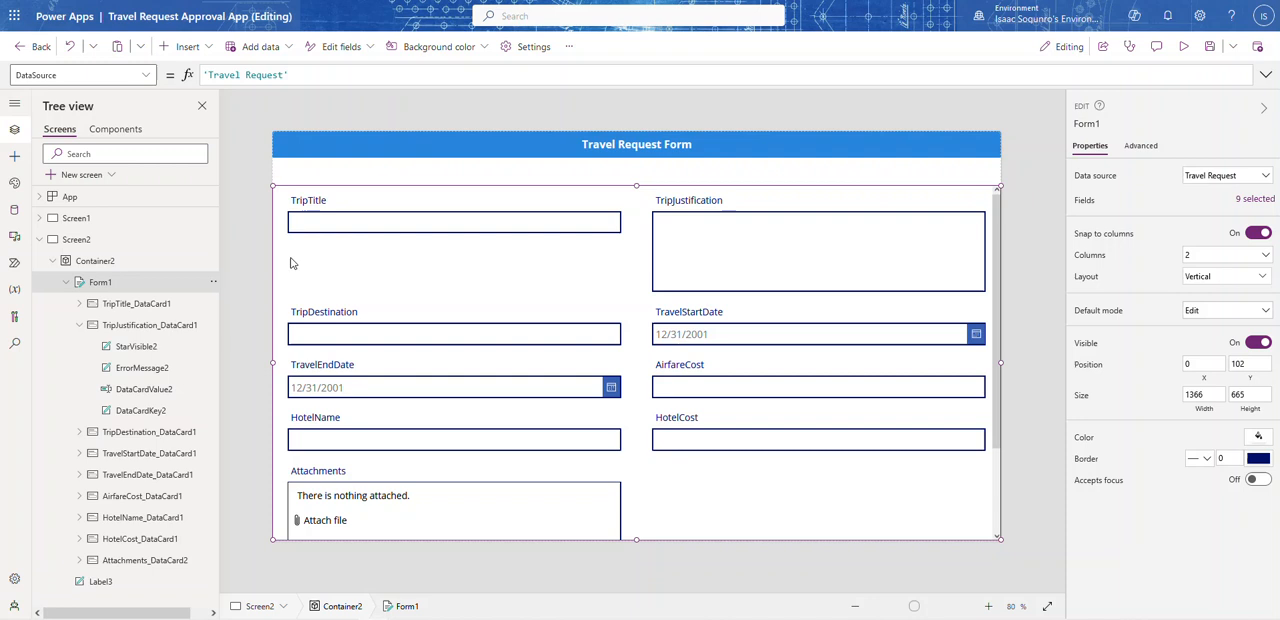
click(188, 48)
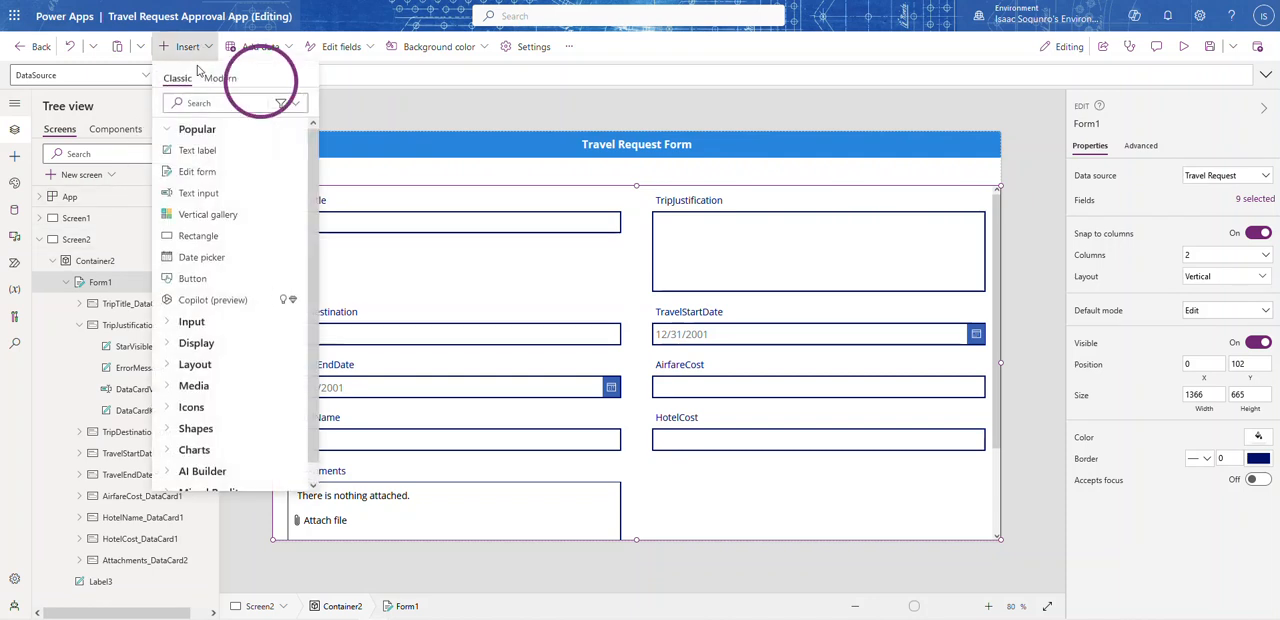
click(491, 99)
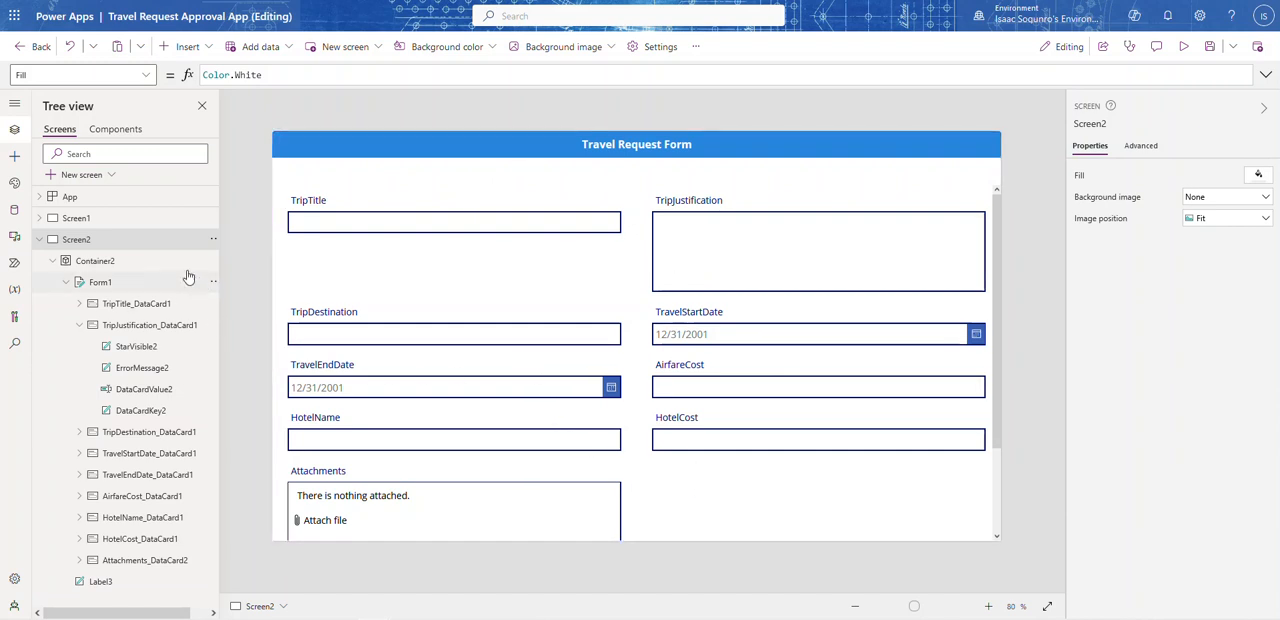
Step: Insert a modern tab list directly below the header at X 0 and about Y 53, with a height of about 62
click(207, 49)
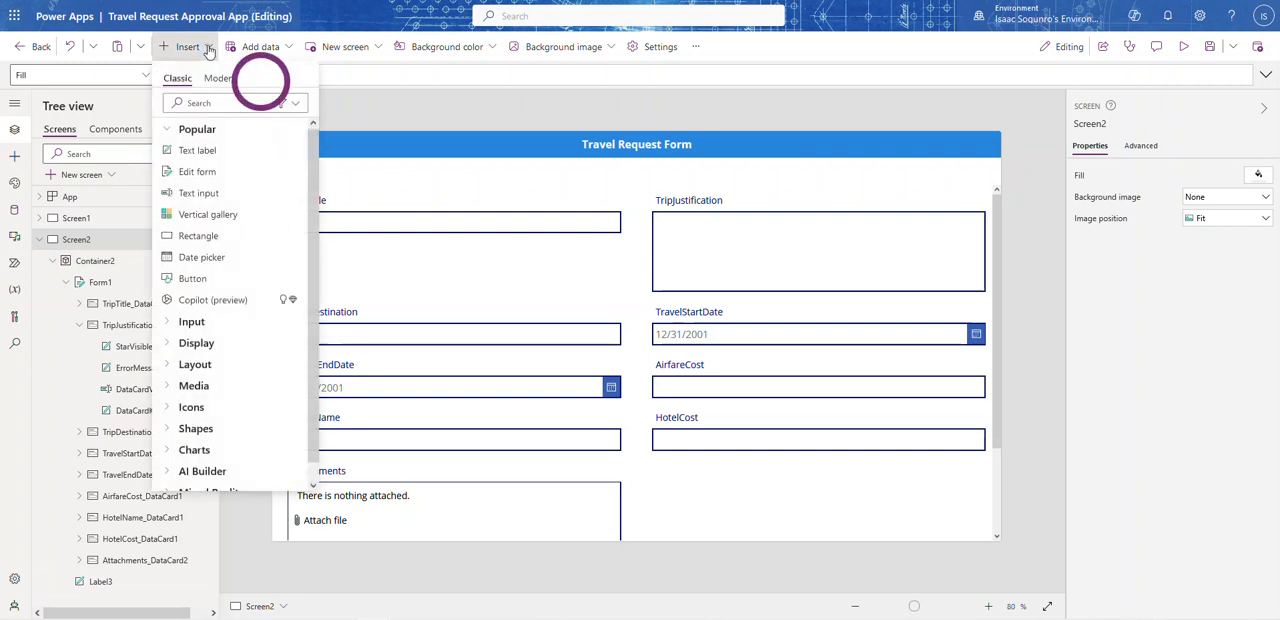
click(218, 80)
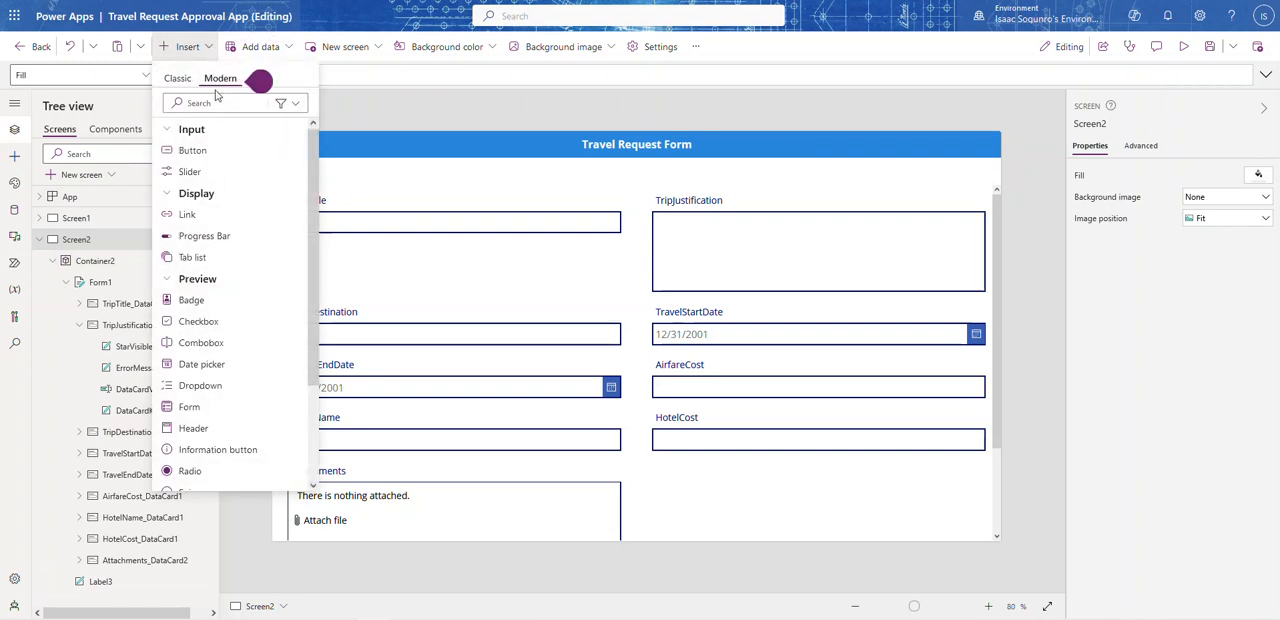
click(192, 257)
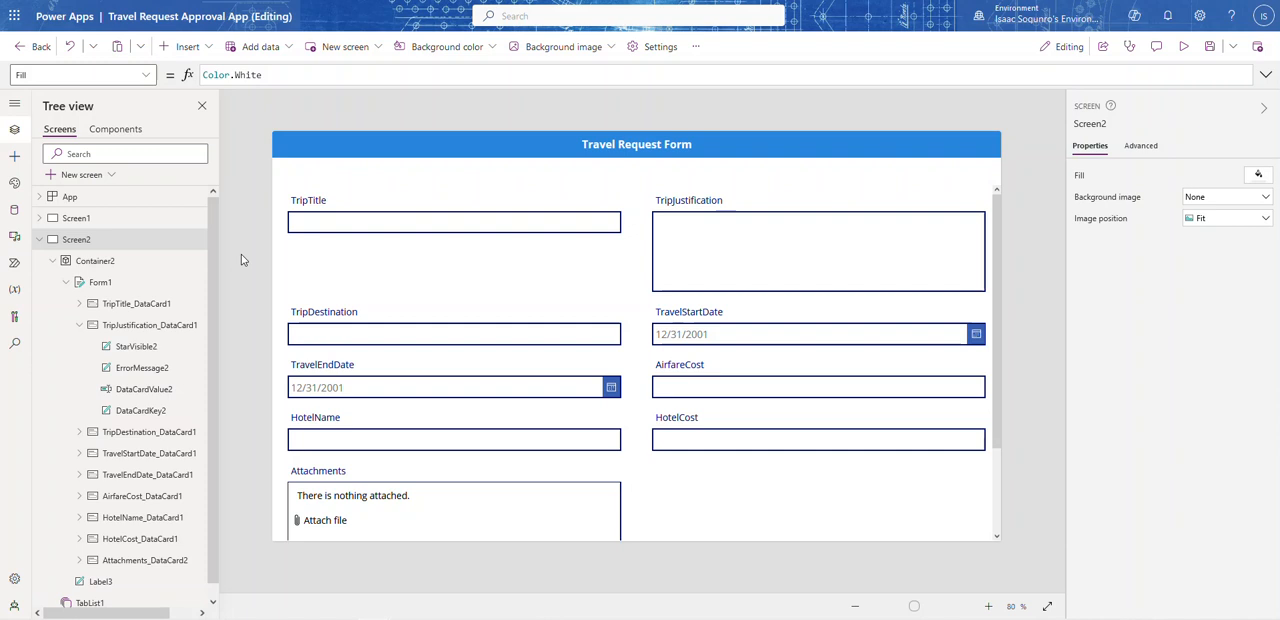
drag(329, 168, 305, 176)
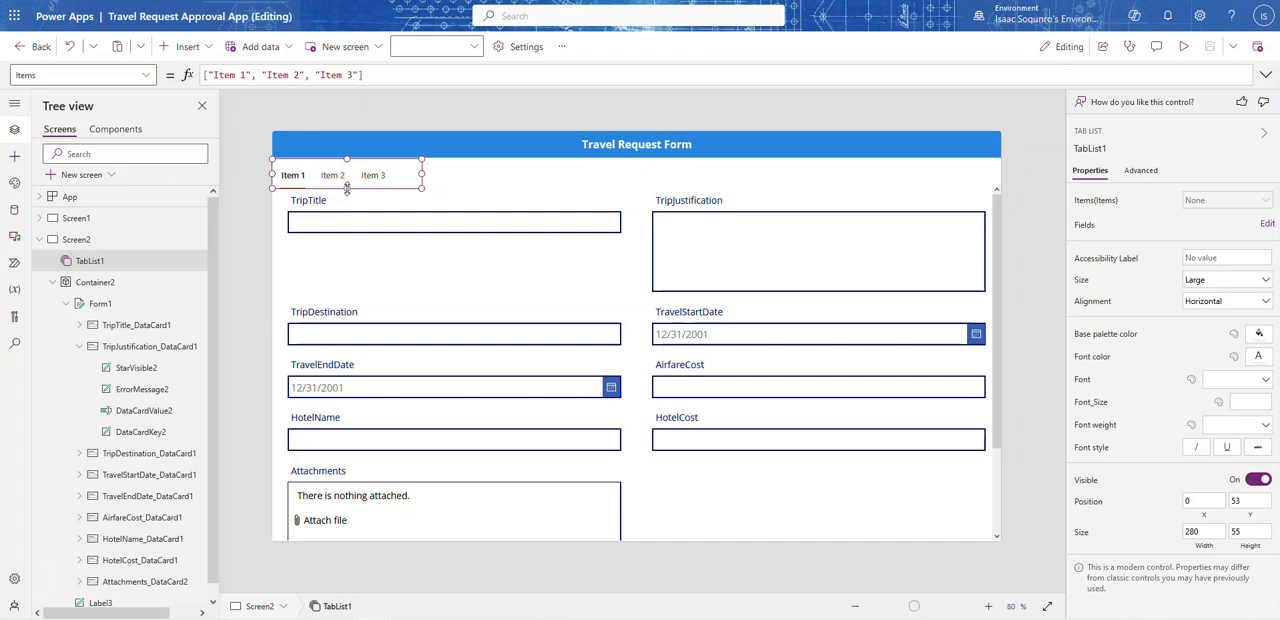
drag(347, 186, 352, 191)
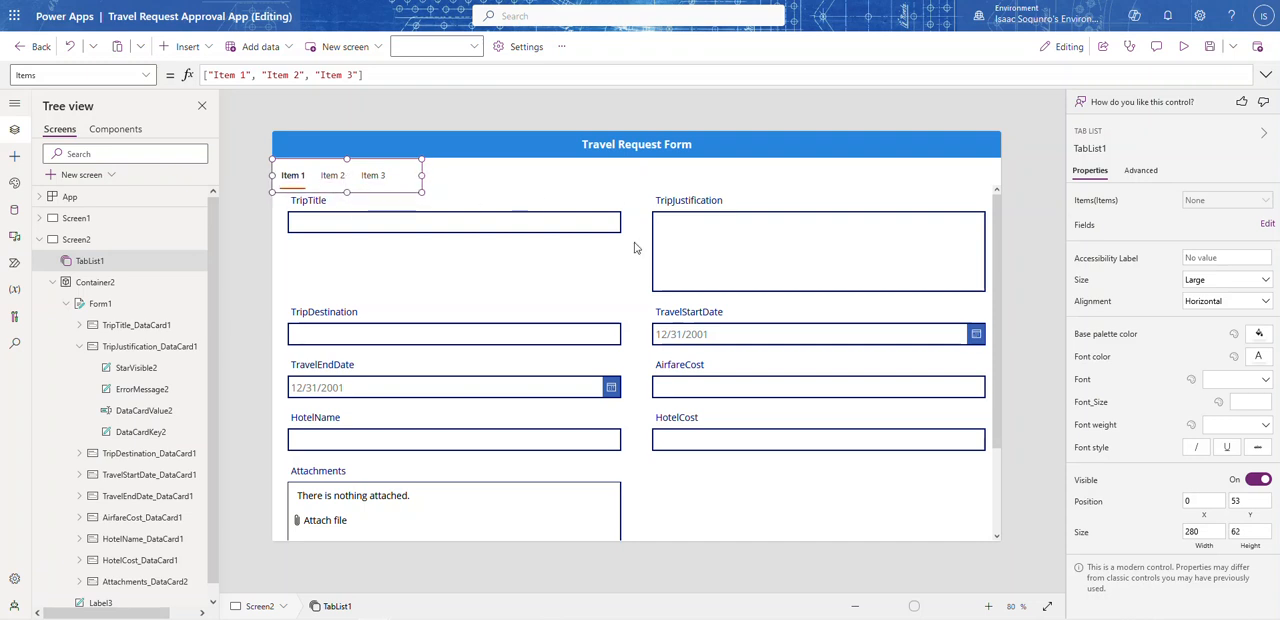
Step: Lower the form's top edge to about Y 114, below the tab list, and widen the tab list to 1366
click(607, 257)
click(665, 209)
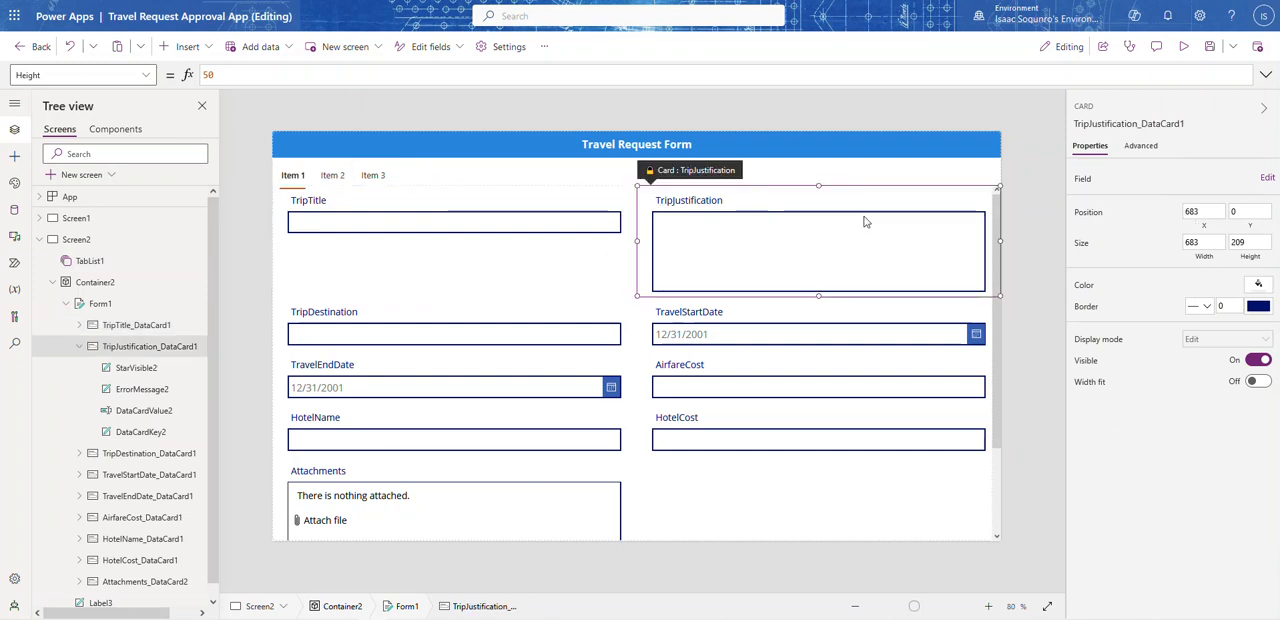
click(663, 202)
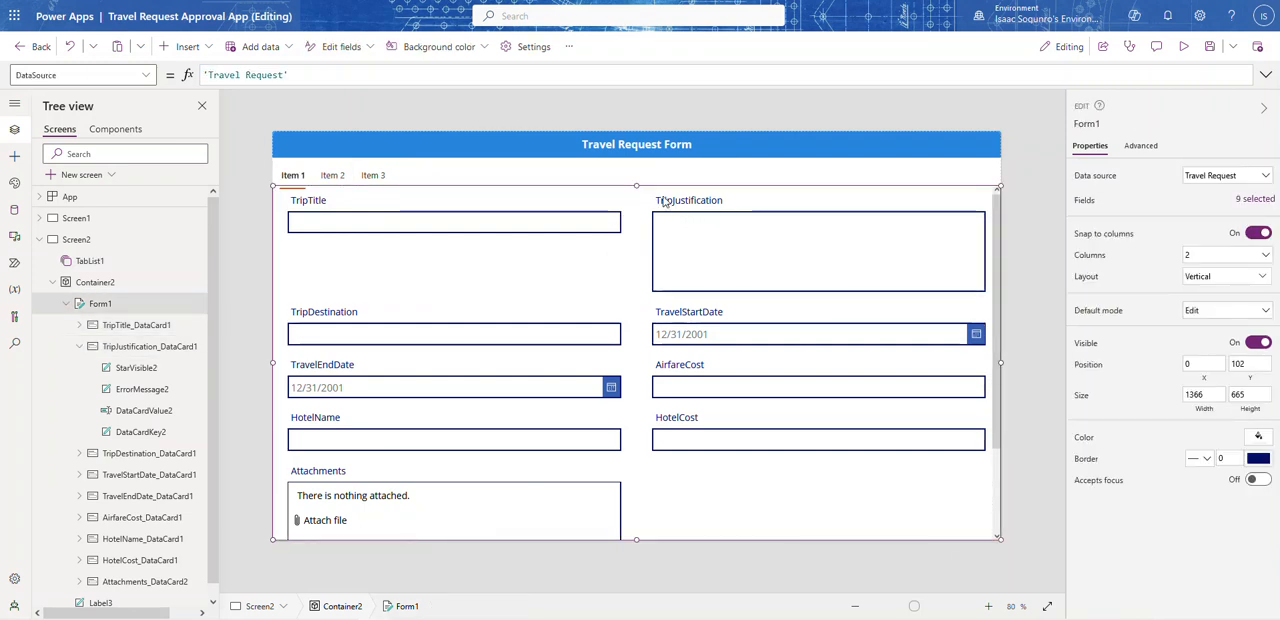
drag(637, 186, 638, 191)
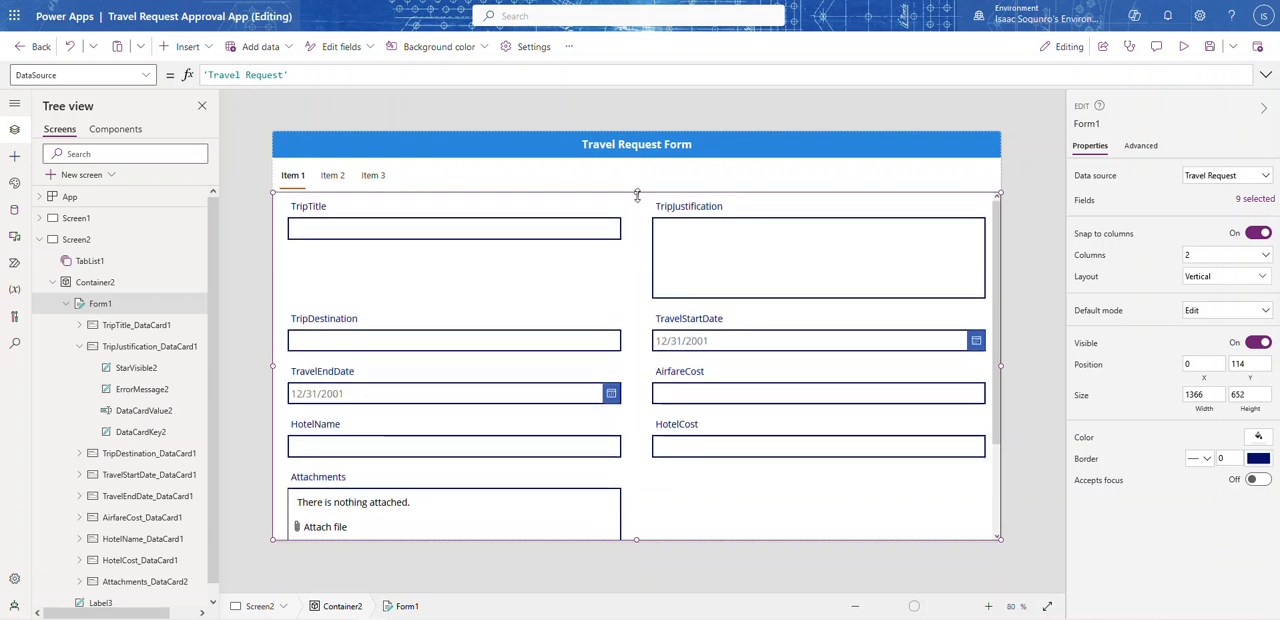
click(387, 177)
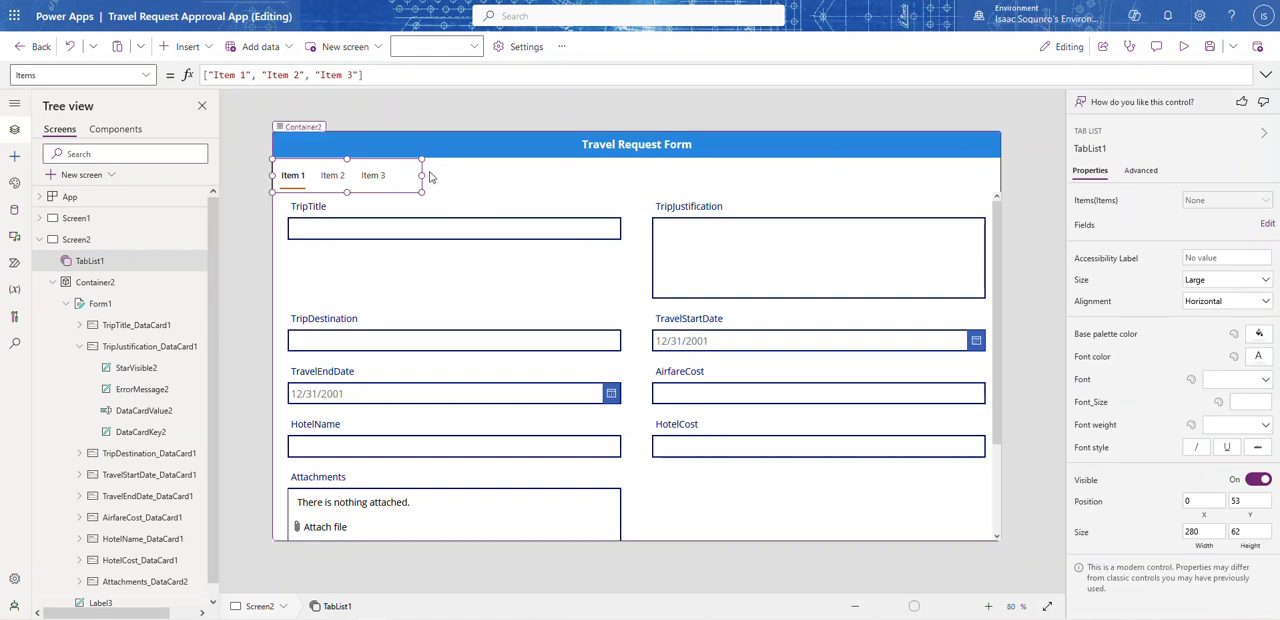
drag(424, 176, 1062, 154)
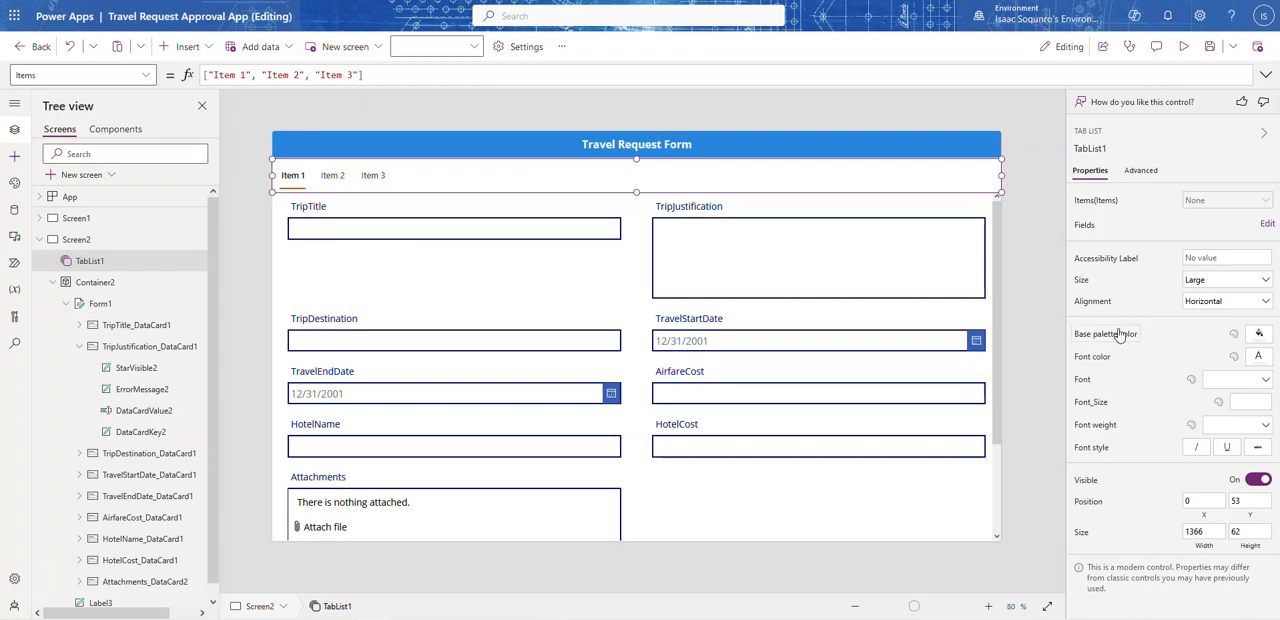
Step: Rename the tab list control to requestTab
click(226, 75)
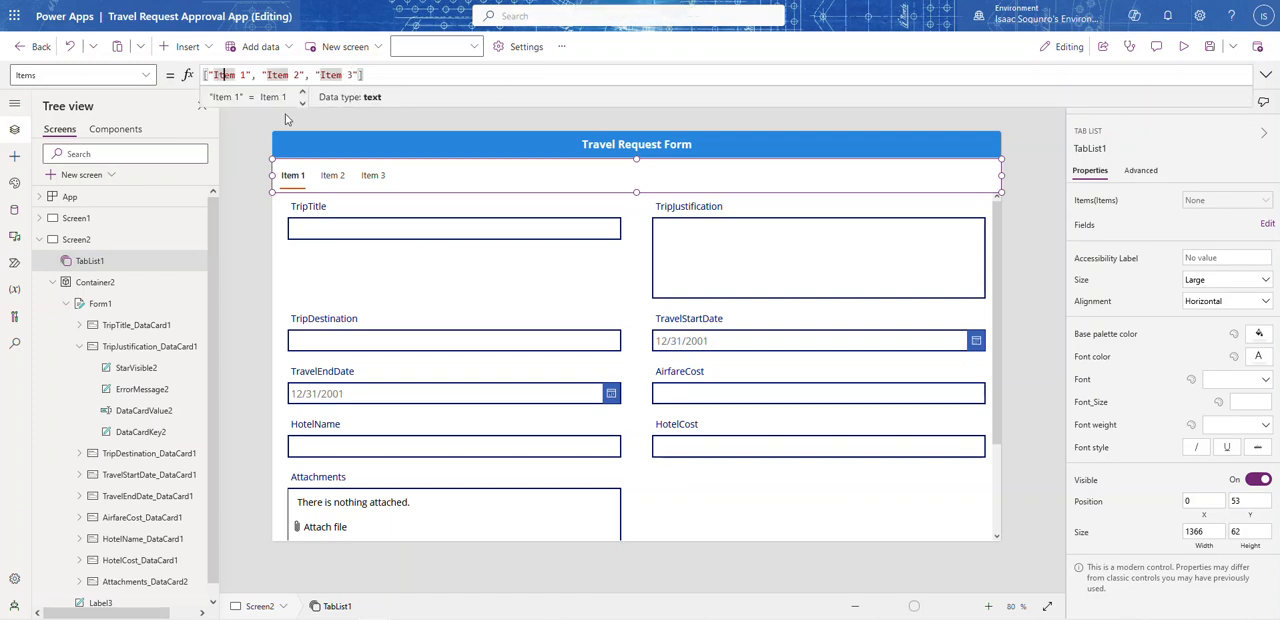
click(1118, 148)
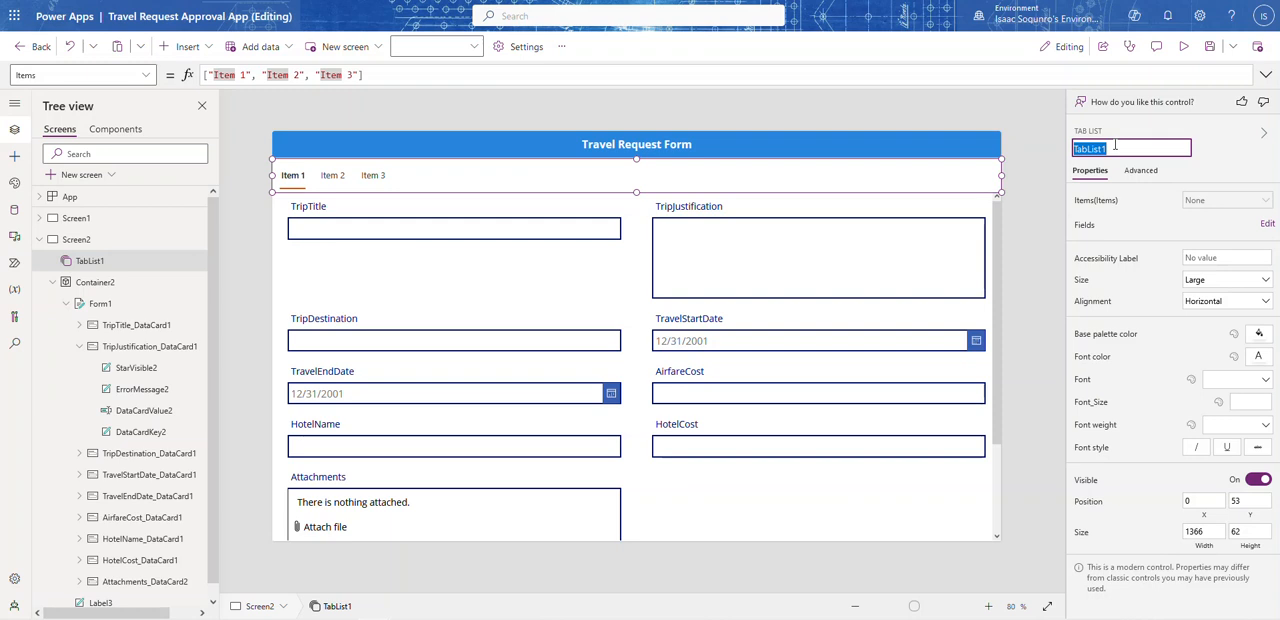
text(tTab)
key(Return)
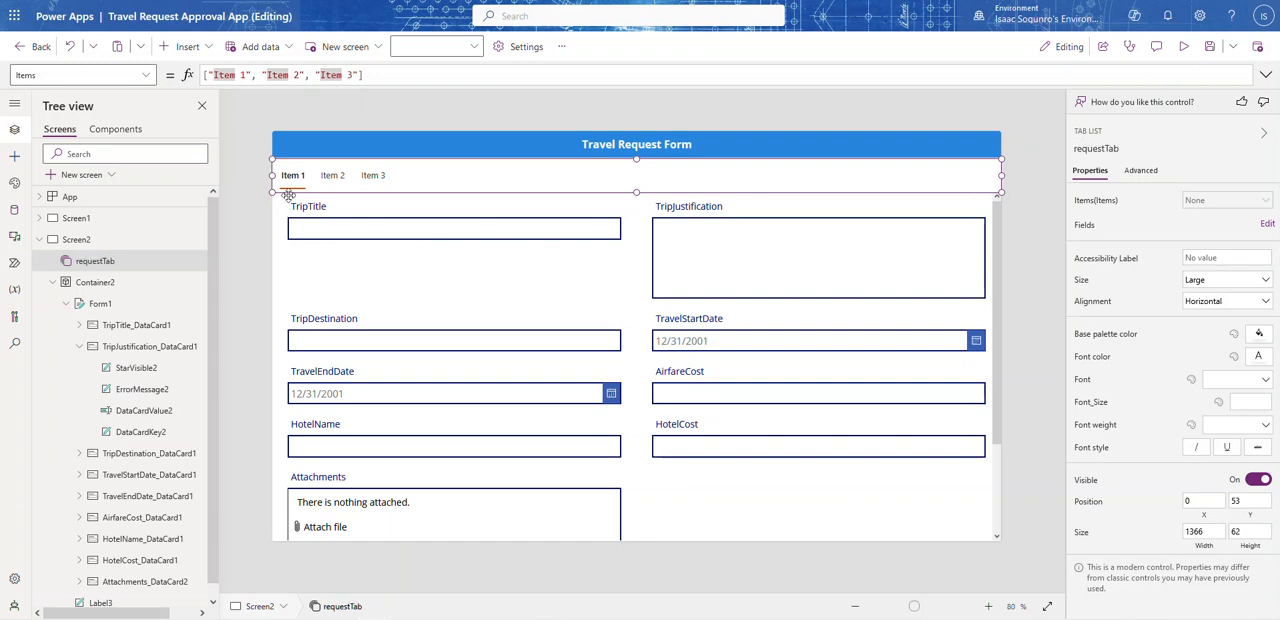
Step: Change the first entry in requestTab's Items formula from the default label to Trip Details
click(277, 75)
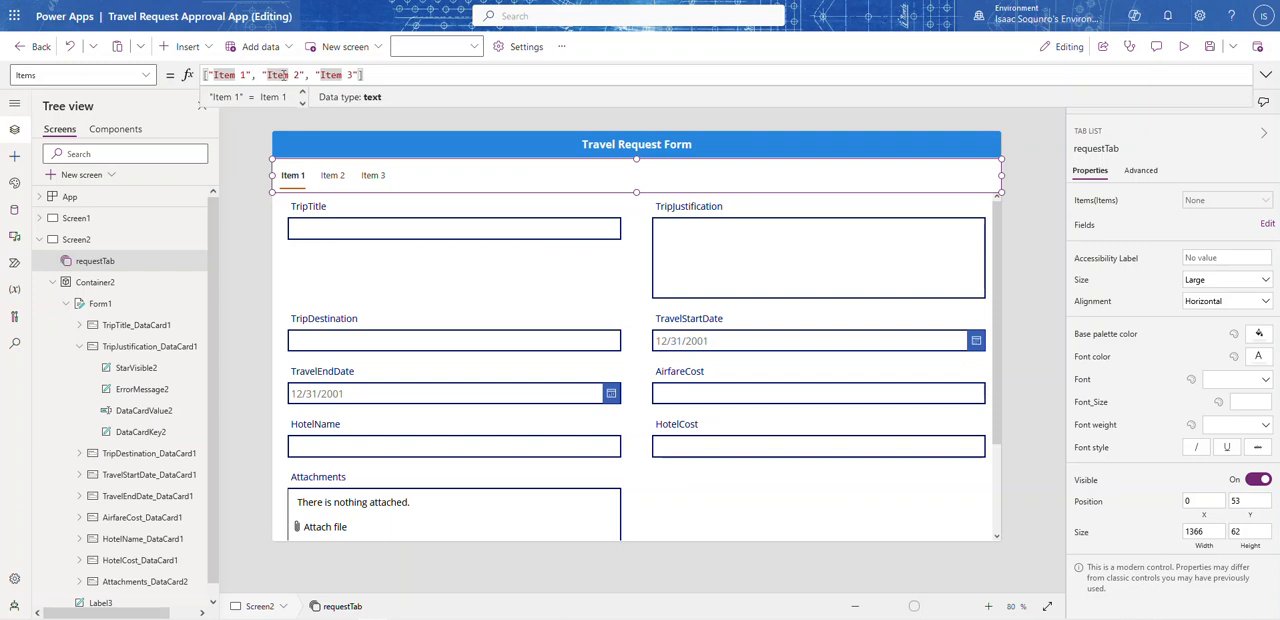
drag(251, 76, 218, 75)
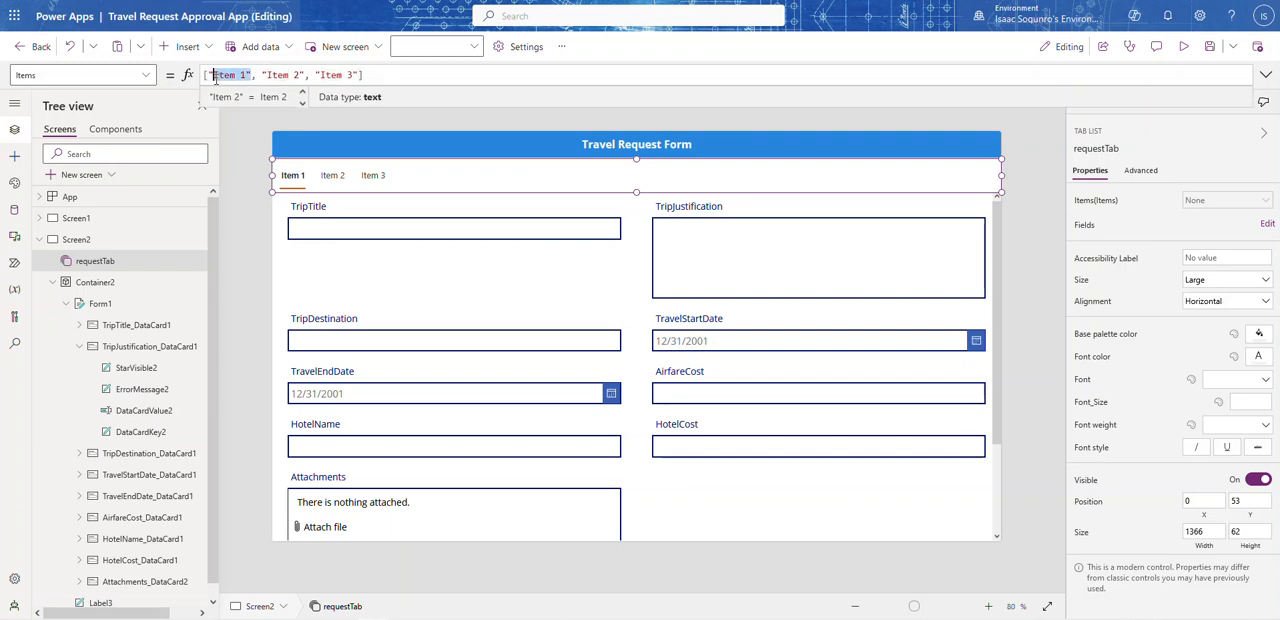
text(Trip Details)
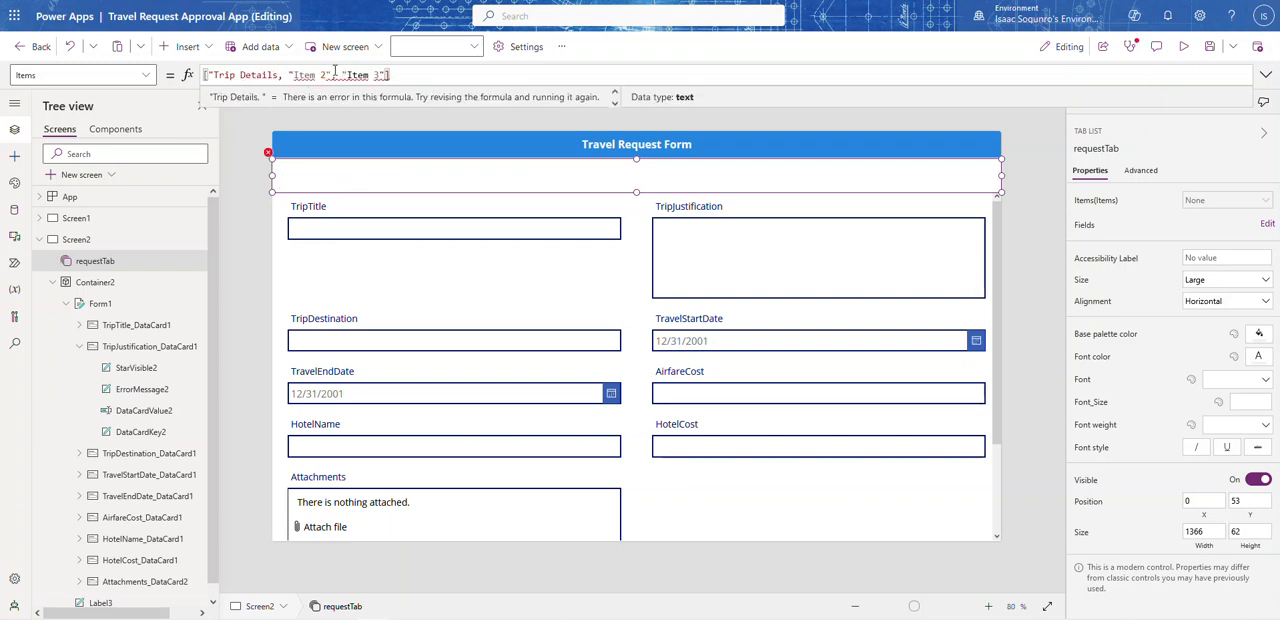
Step: Replace the second entry in requestTab's Items formula with "Financial & Accommodation Details"
drag(328, 75, 292, 75)
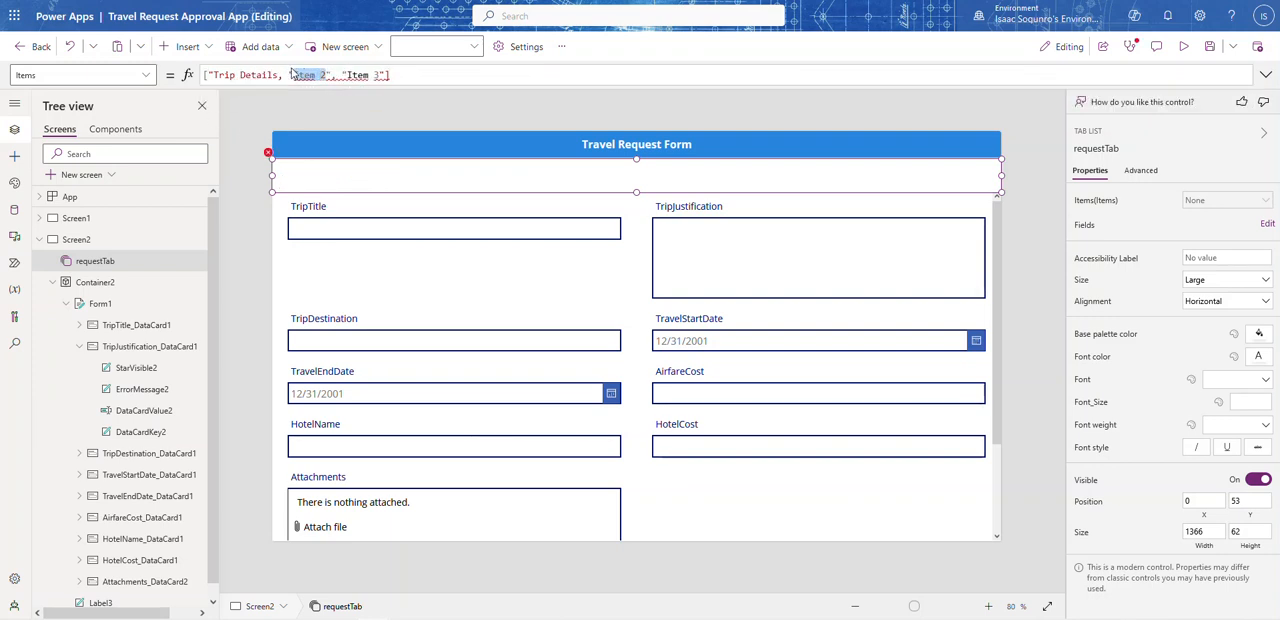
text(Financial)
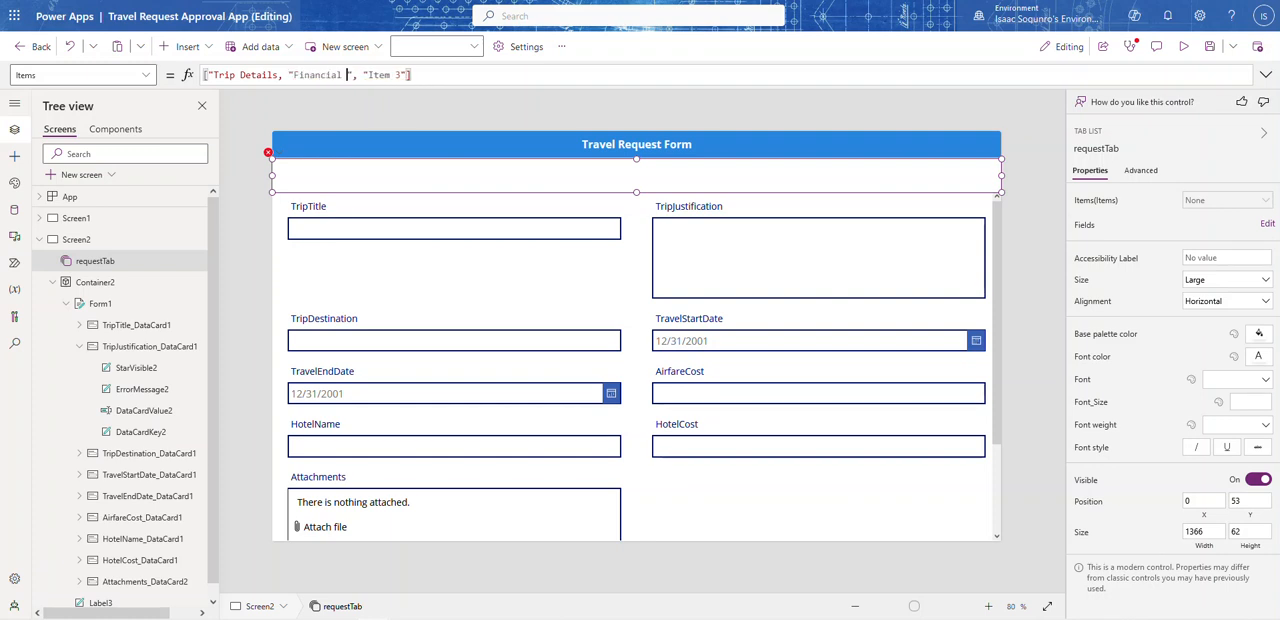
text( & Acco)
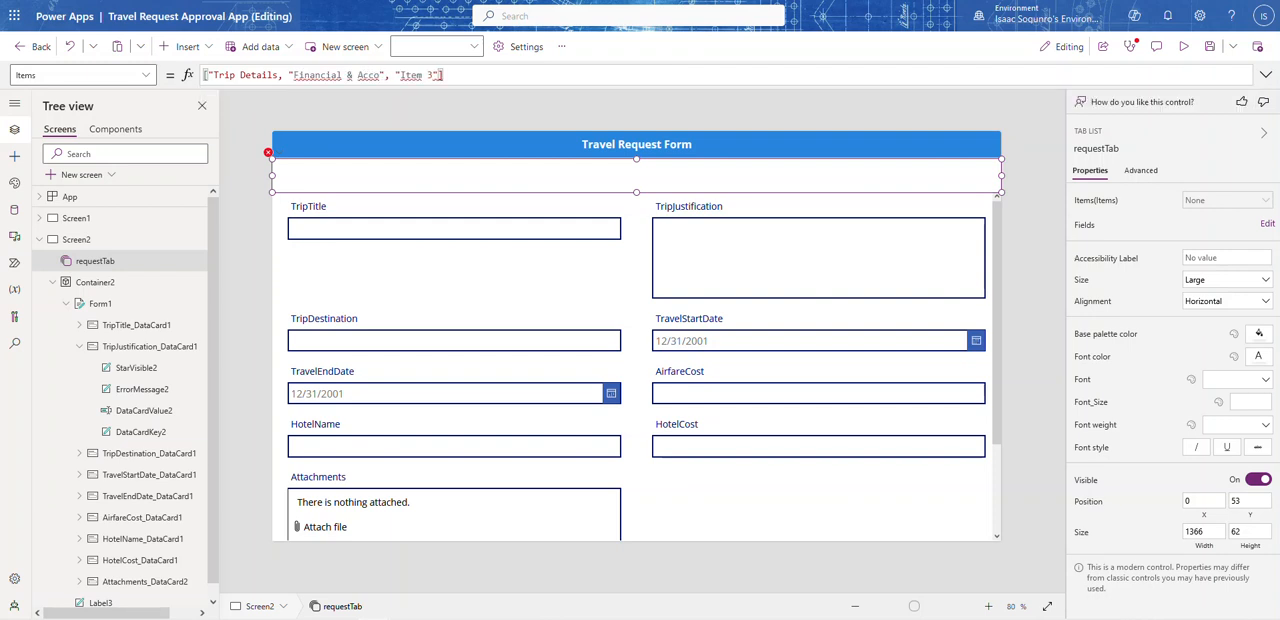
text(mmodat)
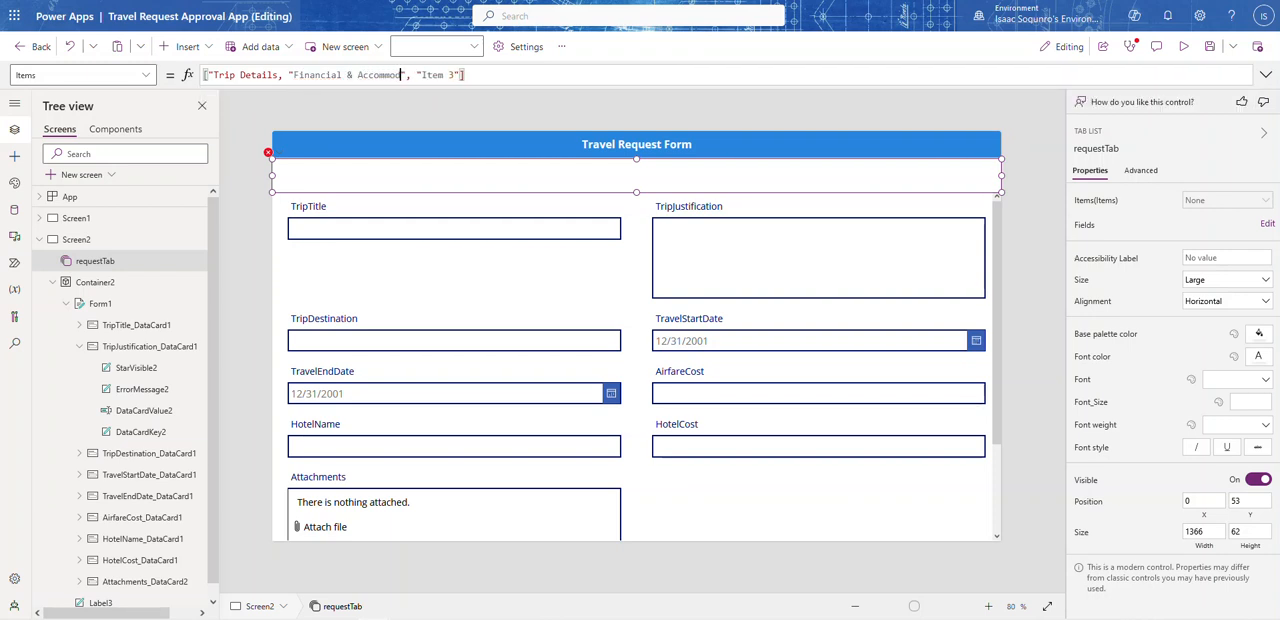
text(ion )
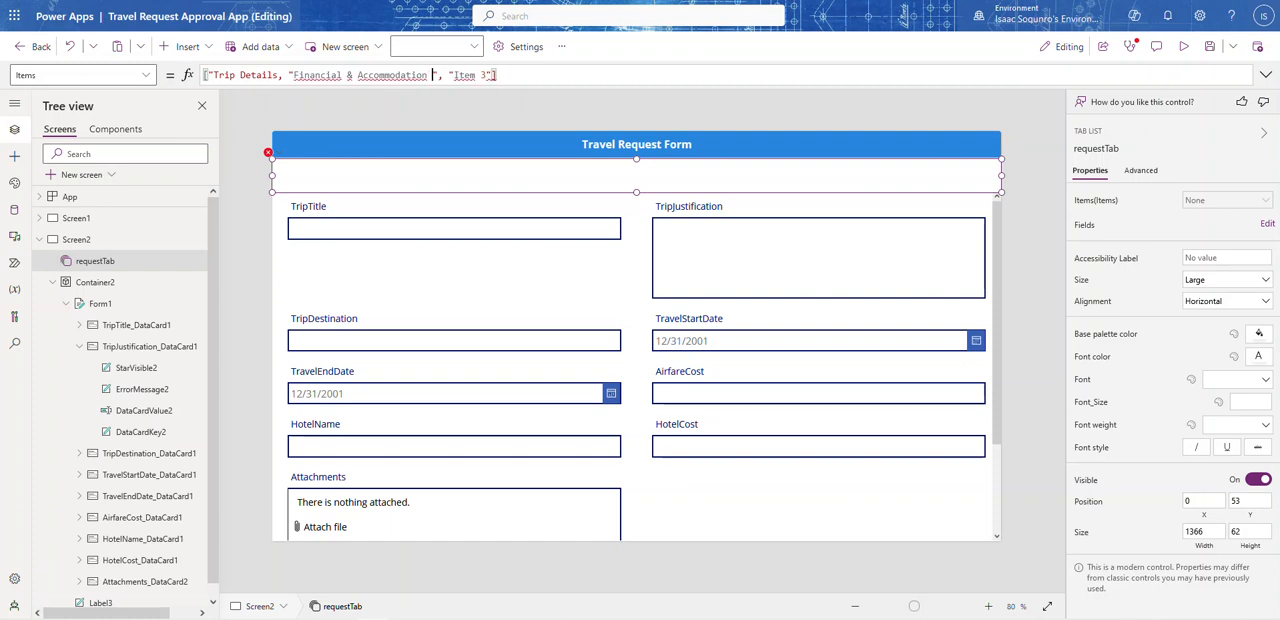
text(Detail)
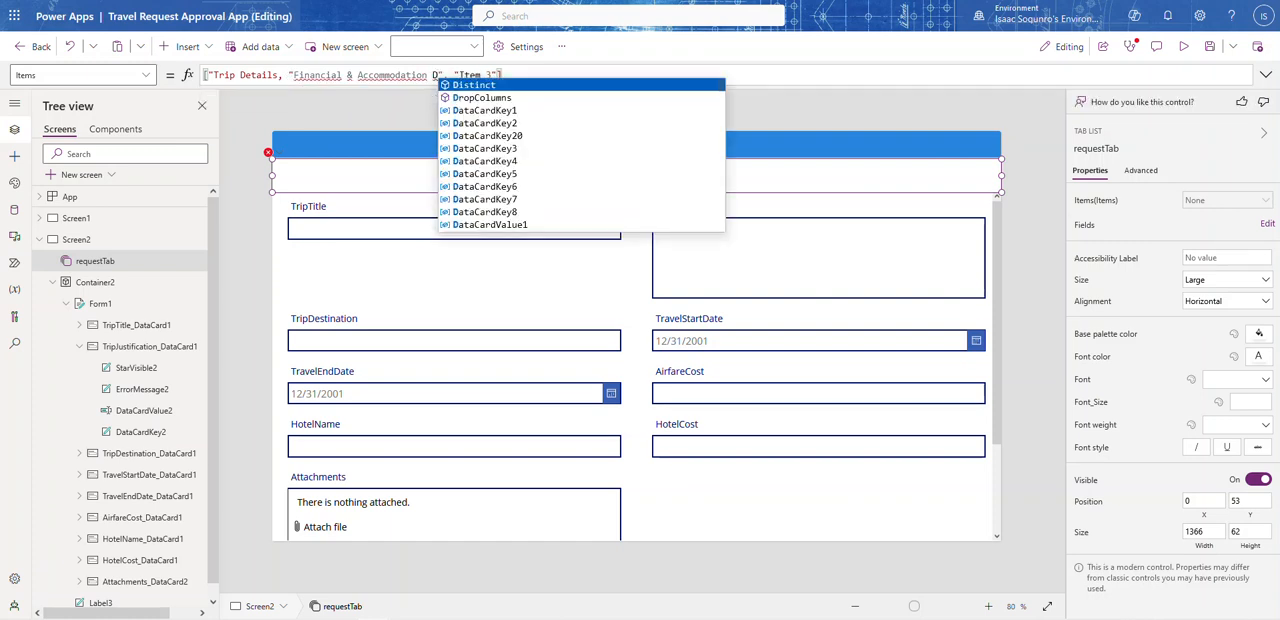
text(s)
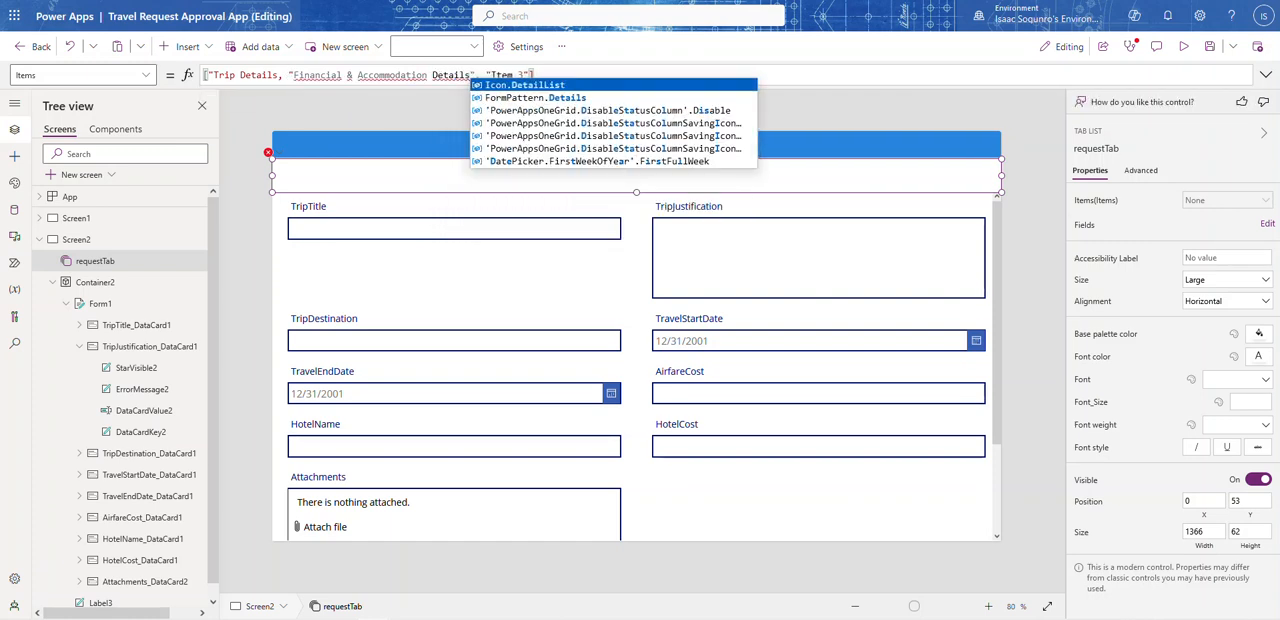
Step: Remove the third item from requestTab's Items formula and add the missing closing quote after Trip Details
click(523, 73)
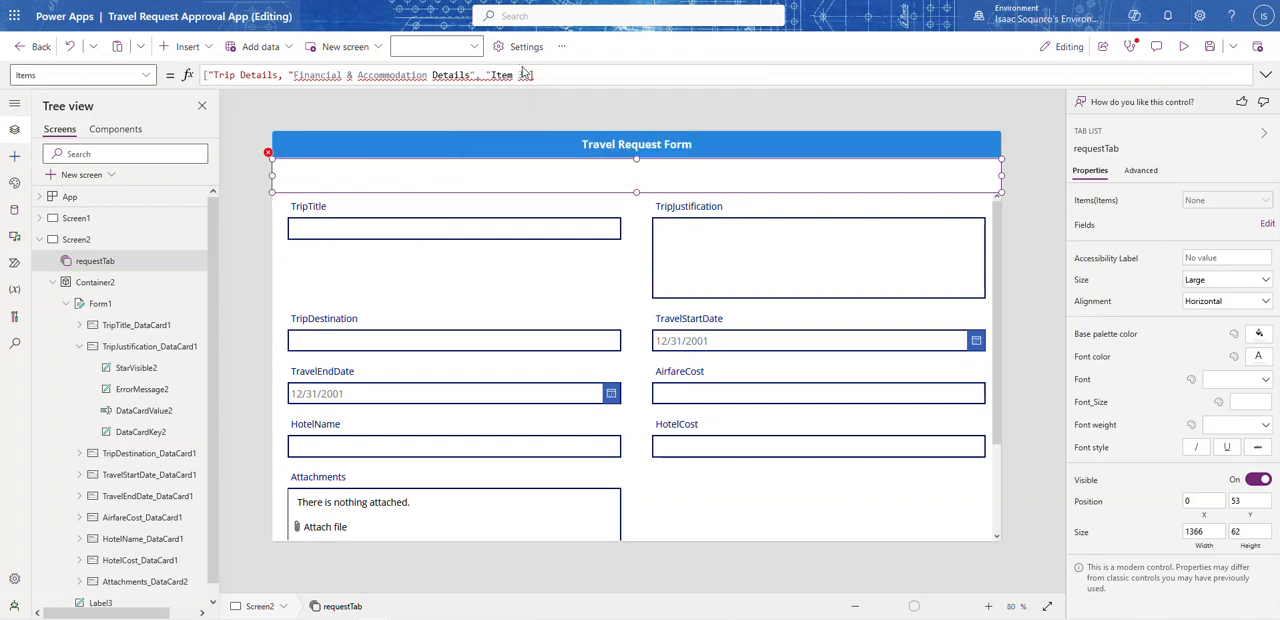
drag(531, 75, 475, 75)
key(BackSpace)
click(277, 74)
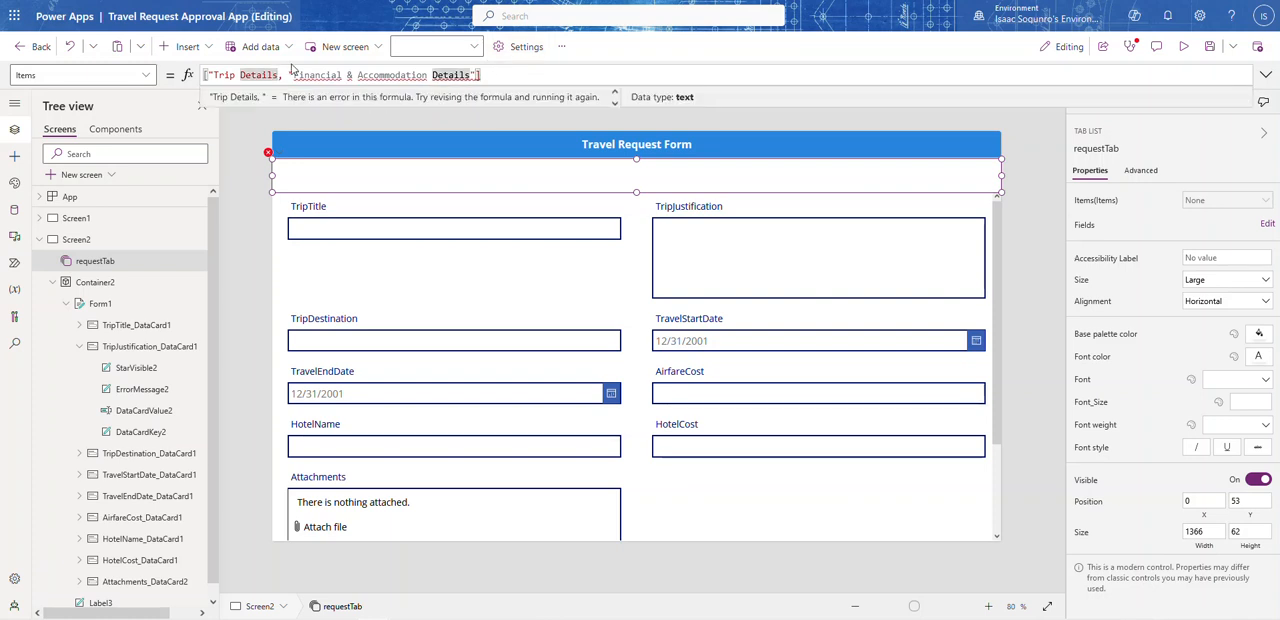
text(")
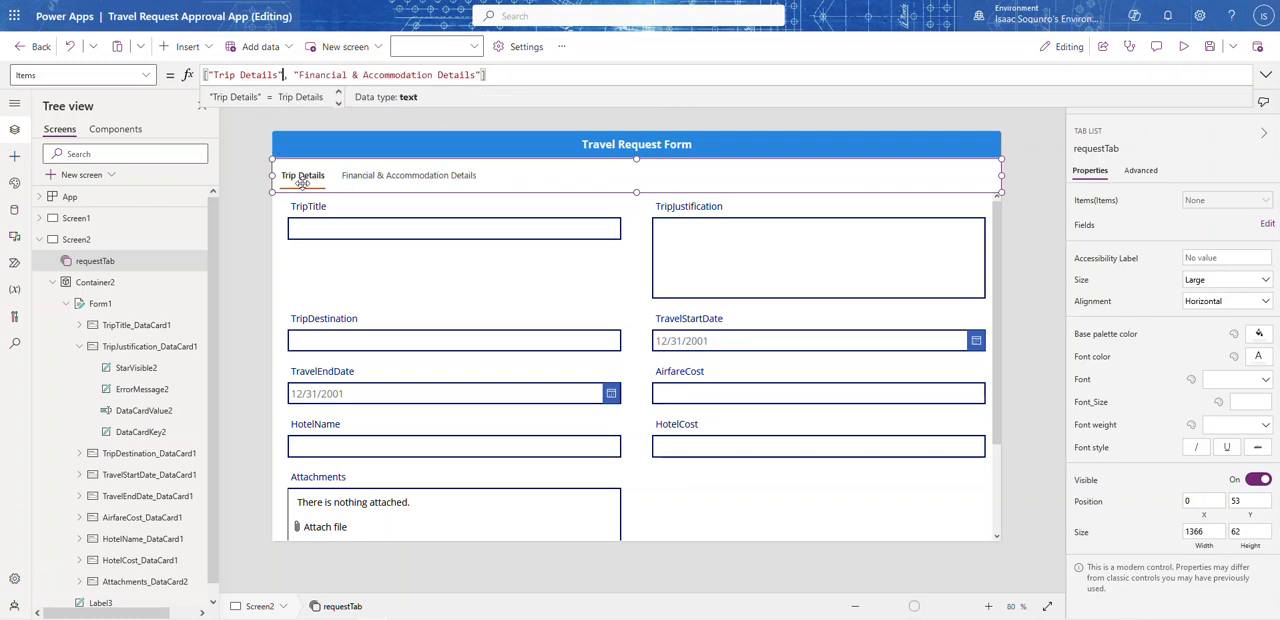
Step: Preview the screen, switch between the Trip Details and Financial & Accommodation Details tabs, and return to editing
click(1183, 46)
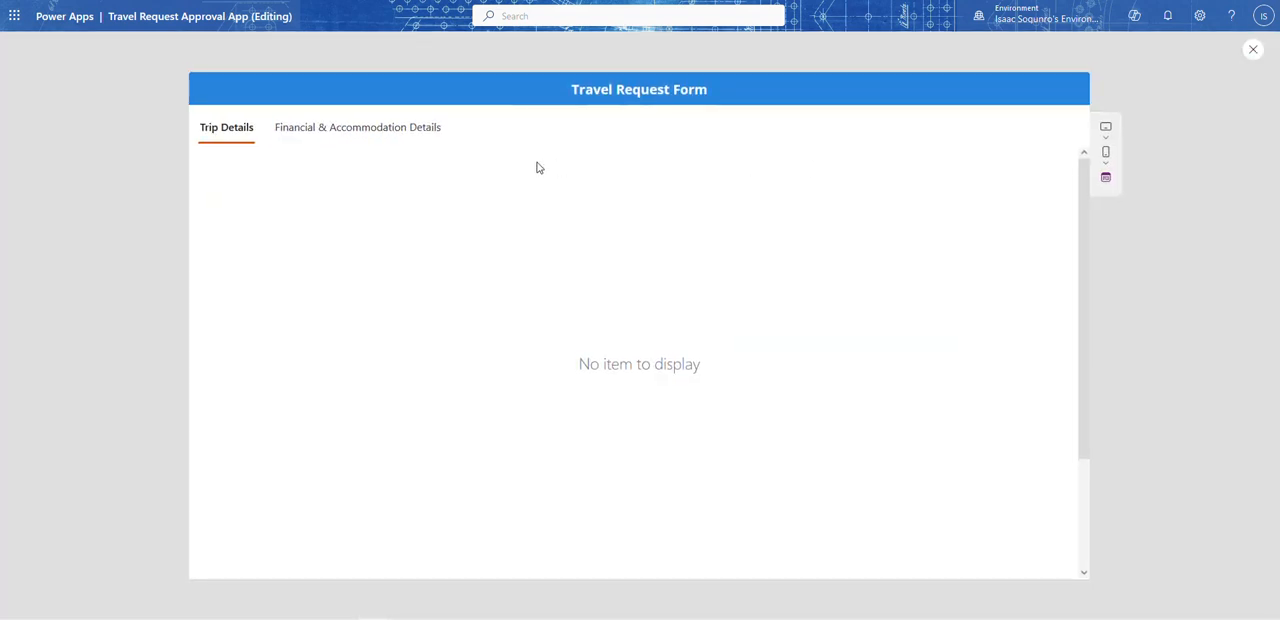
click(340, 139)
click(229, 137)
click(303, 141)
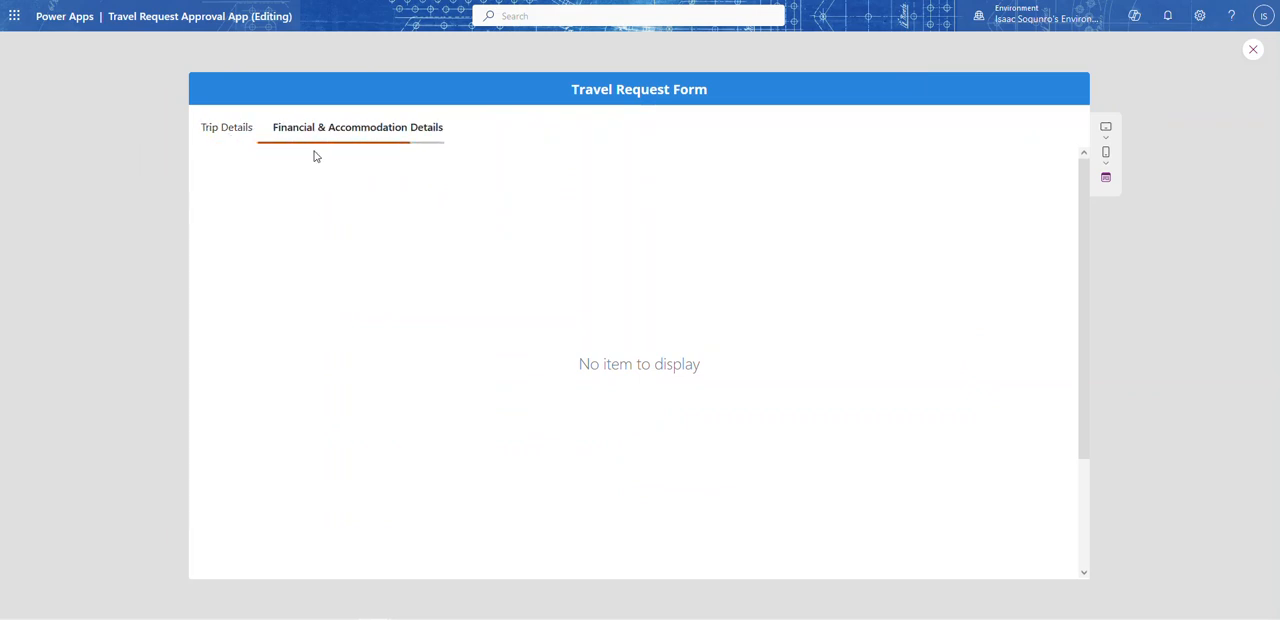
click(223, 136)
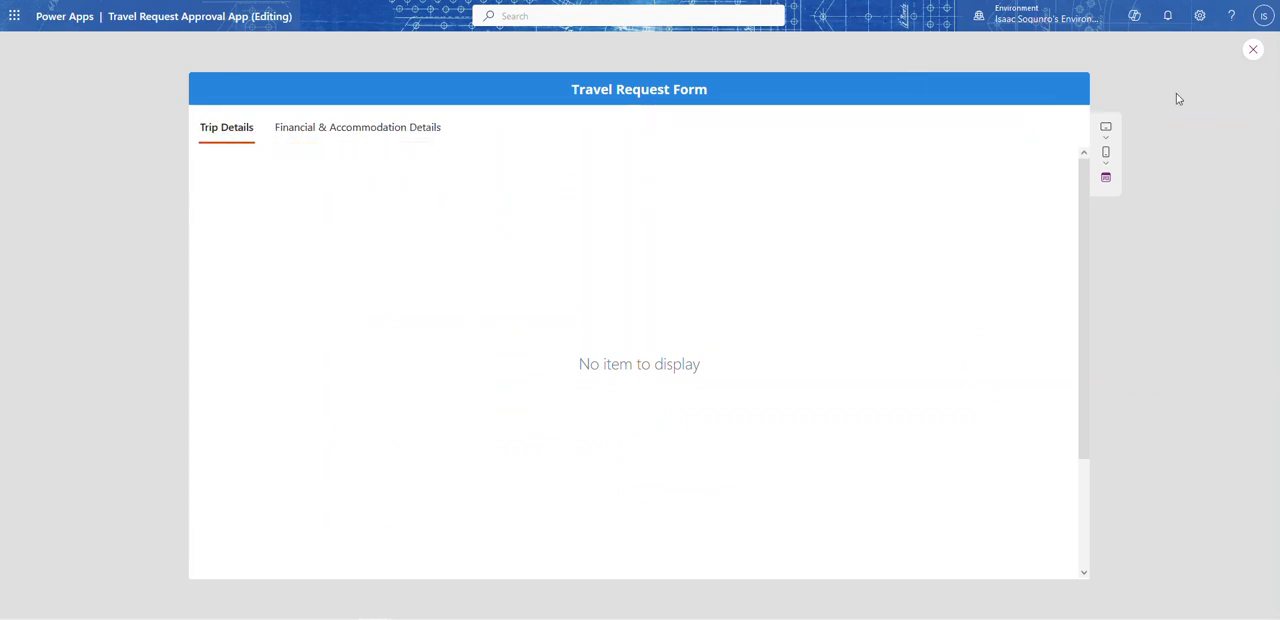
click(1251, 52)
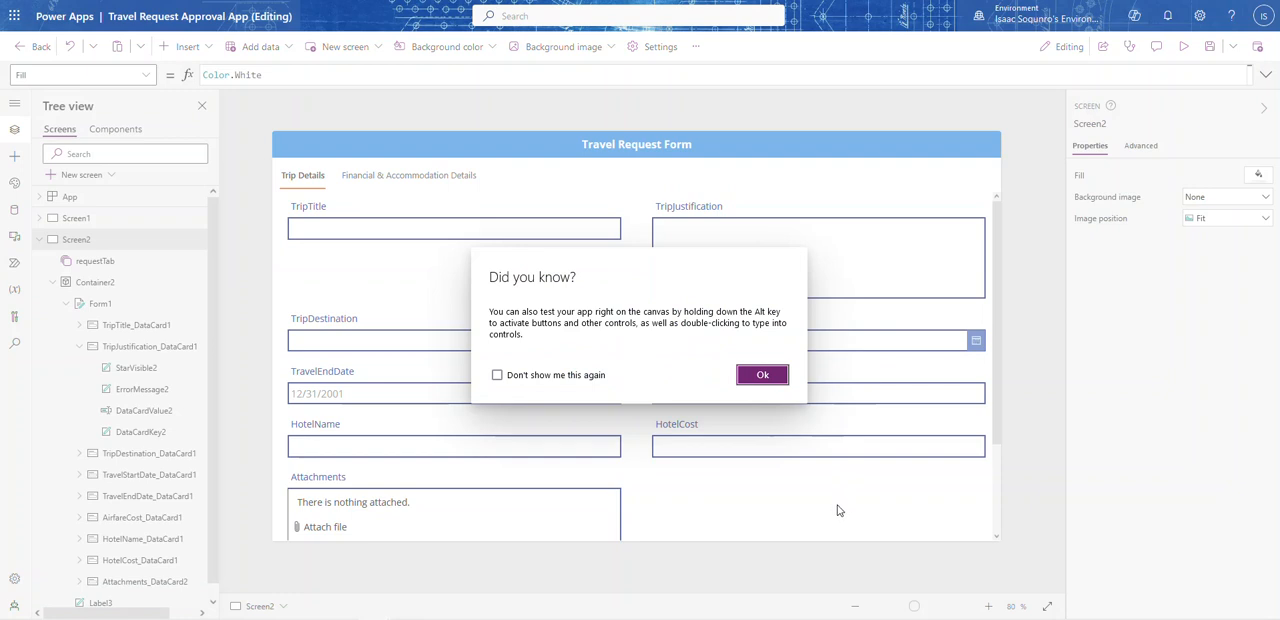
click(762, 374)
Step: Set the travel request form's default mode to New and deselect the form
click(771, 486)
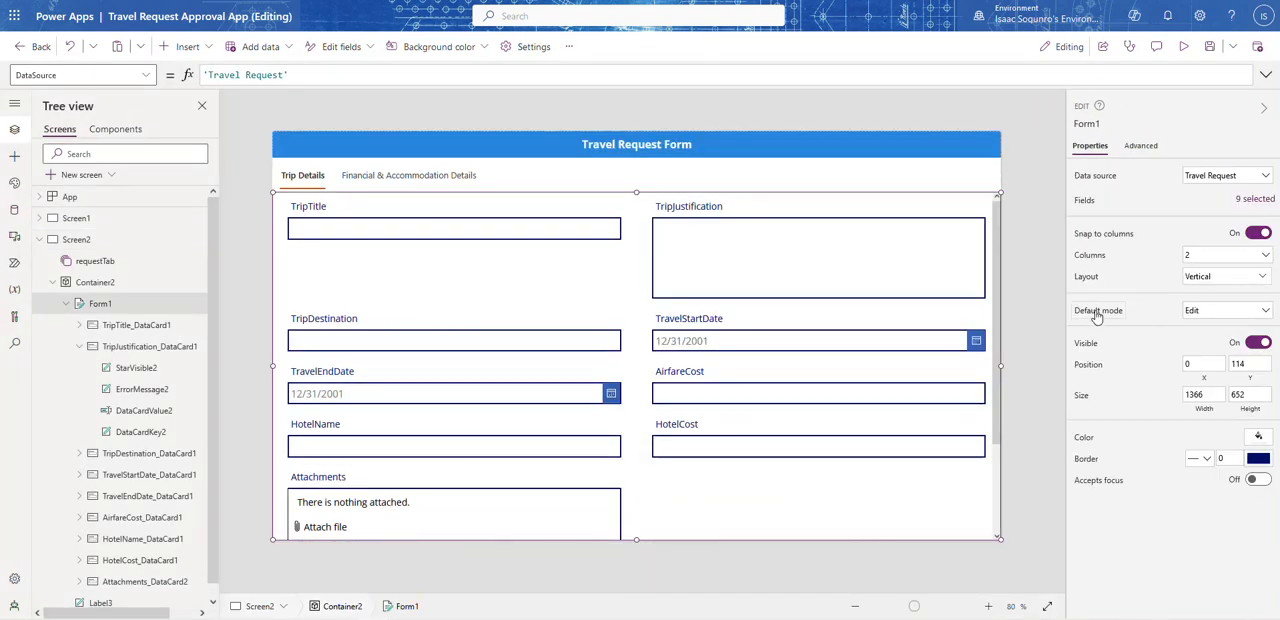
click(1221, 315)
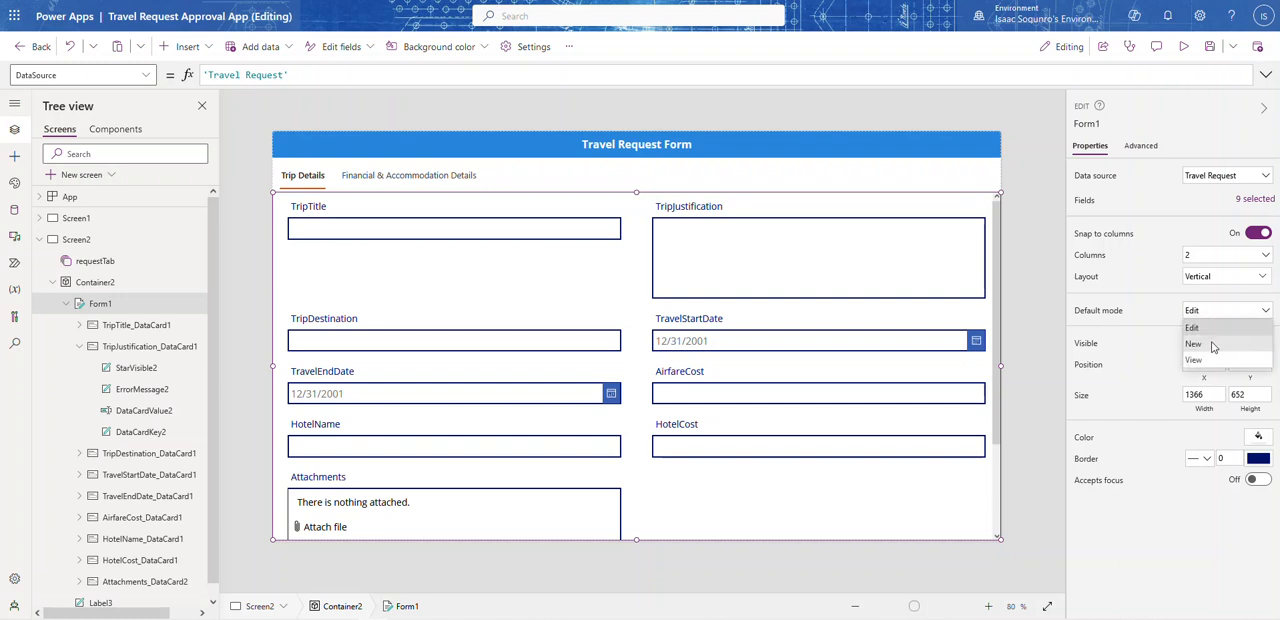
click(1194, 344)
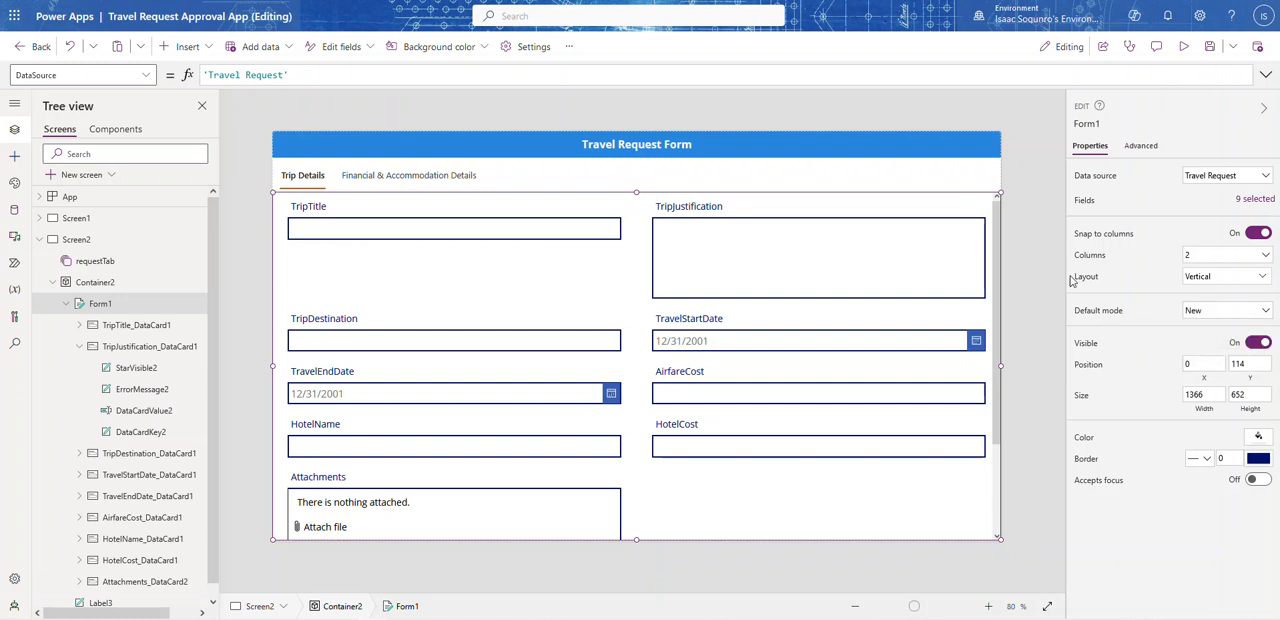
click(1029, 219)
Step: Preview the travel request form, look through its fields, and try switching between the two tabs
click(1183, 46)
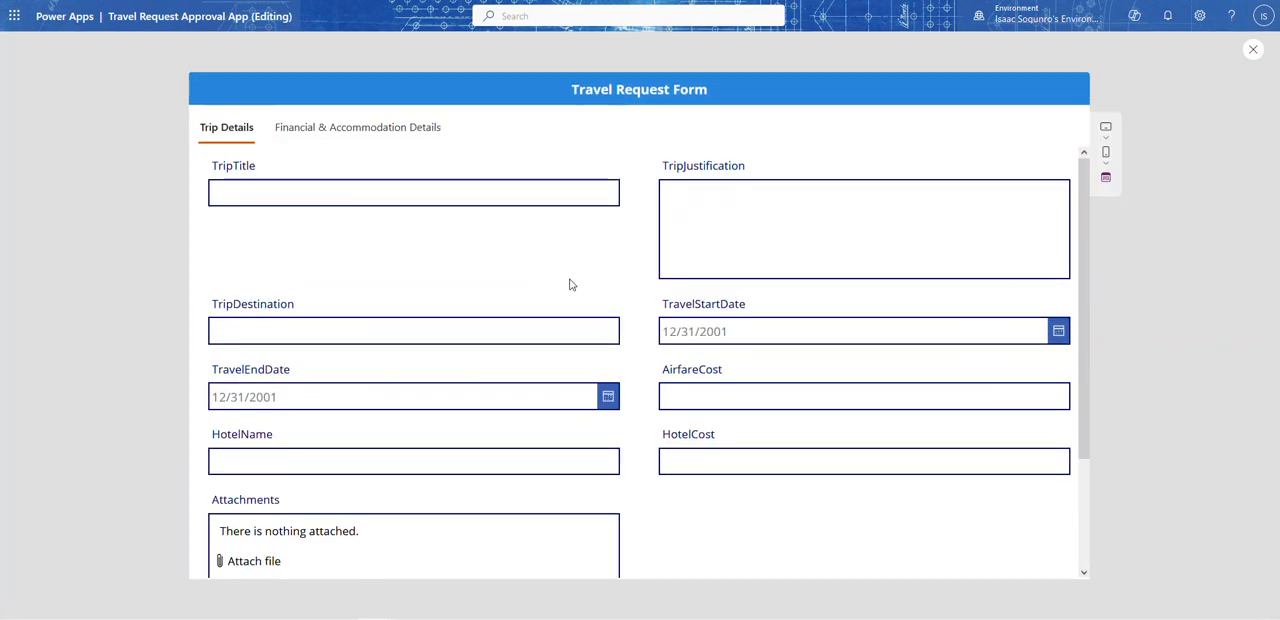
scroll(606, 414, down, 3)
scroll(389, 374, up, 3)
click(247, 186)
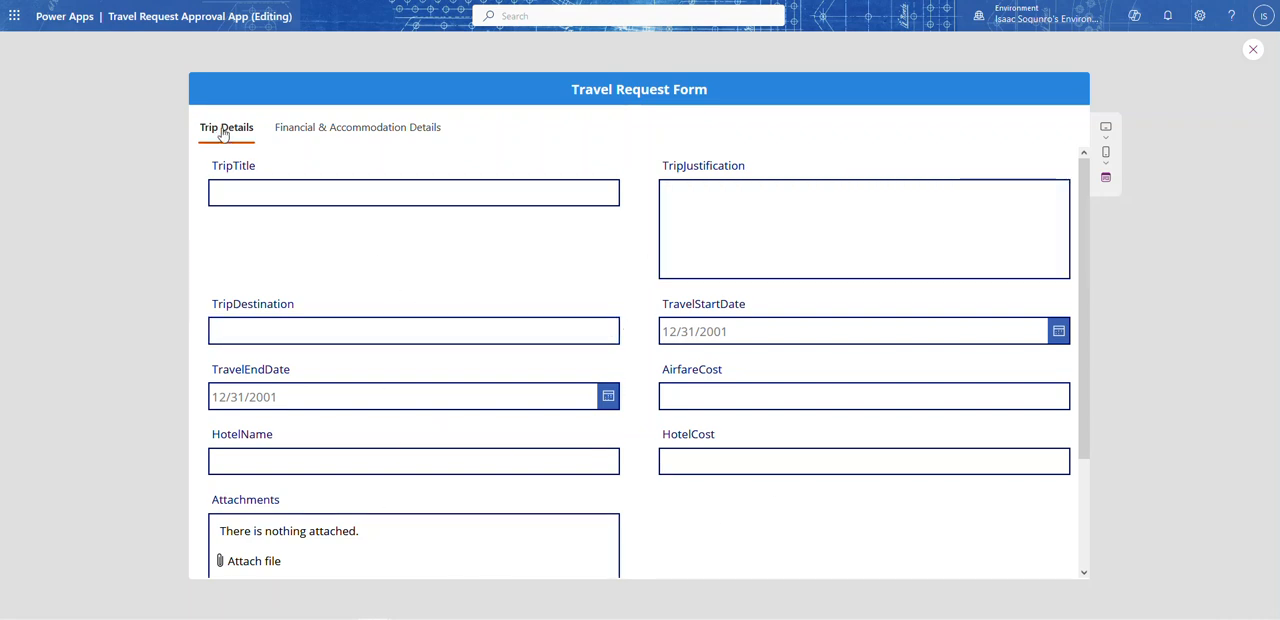
click(285, 130)
click(212, 131)
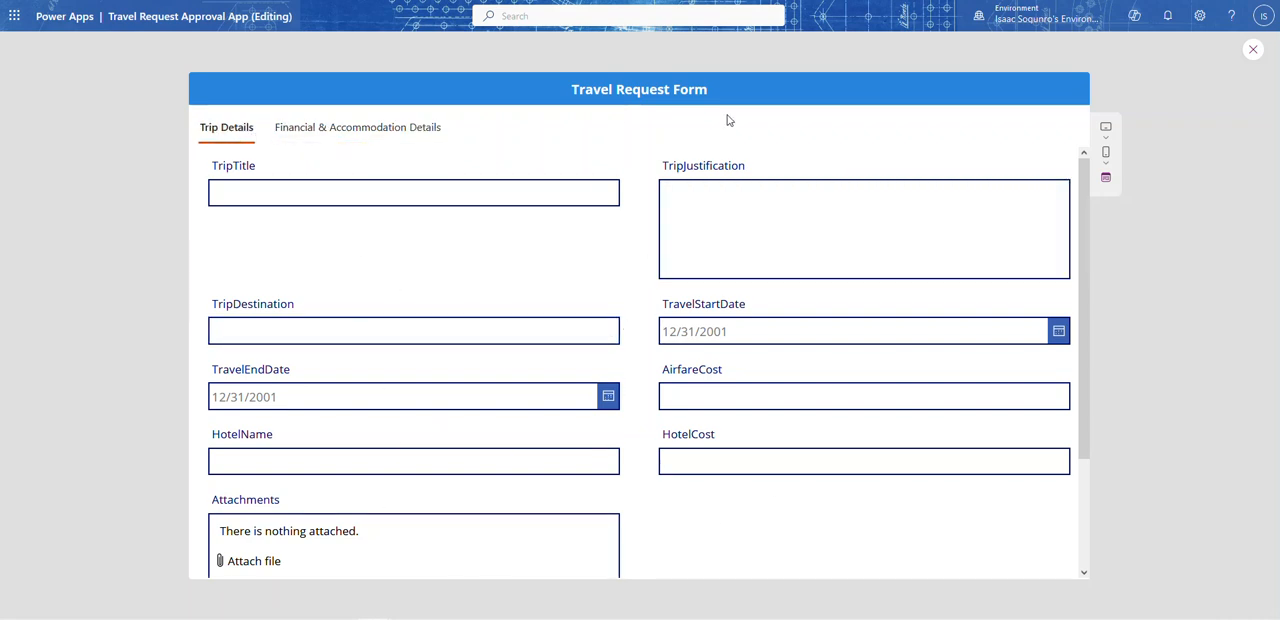
Step: Close the preview and dismiss the canvas testing tip so that it is not shown again
click(1253, 49)
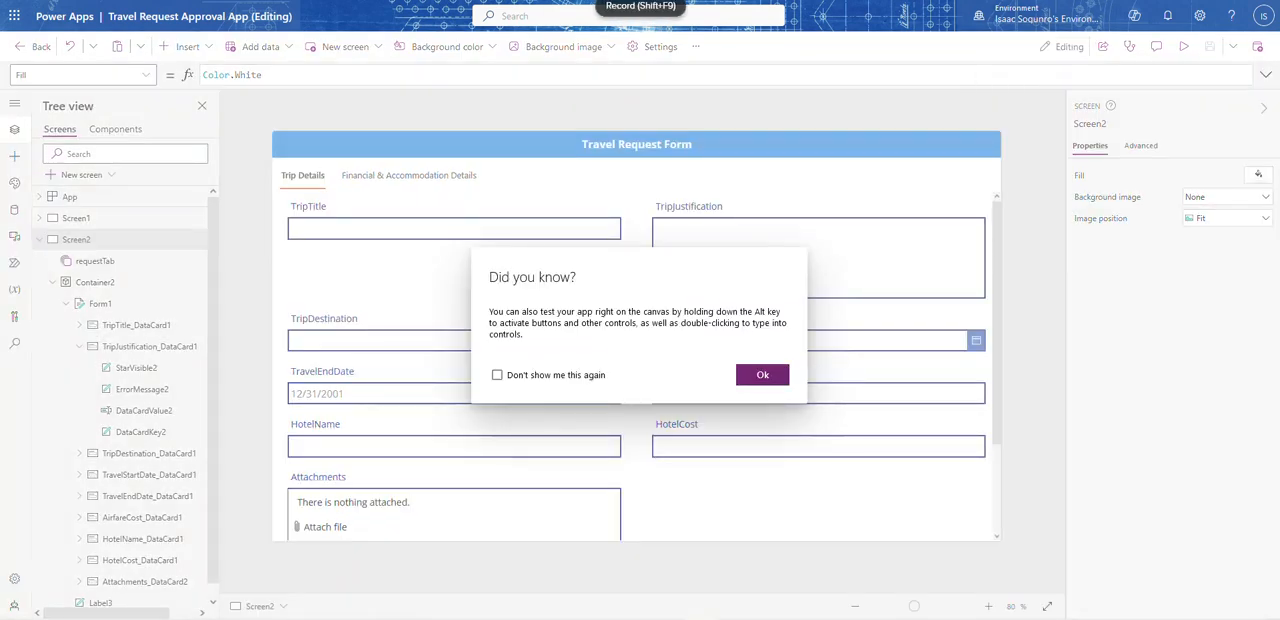
click(497, 375)
click(762, 375)
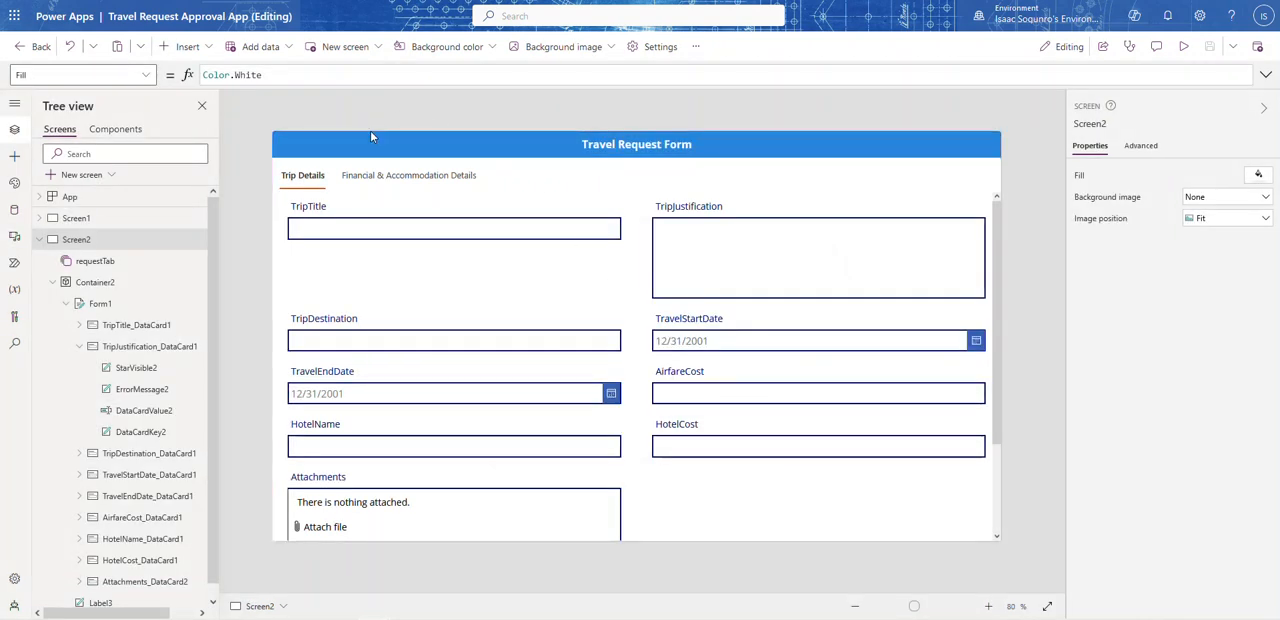
Step: Set the TripTitle card's Visible property to requestTab.Selected.Value = "Trip Details" and deselect the card
click(337, 224)
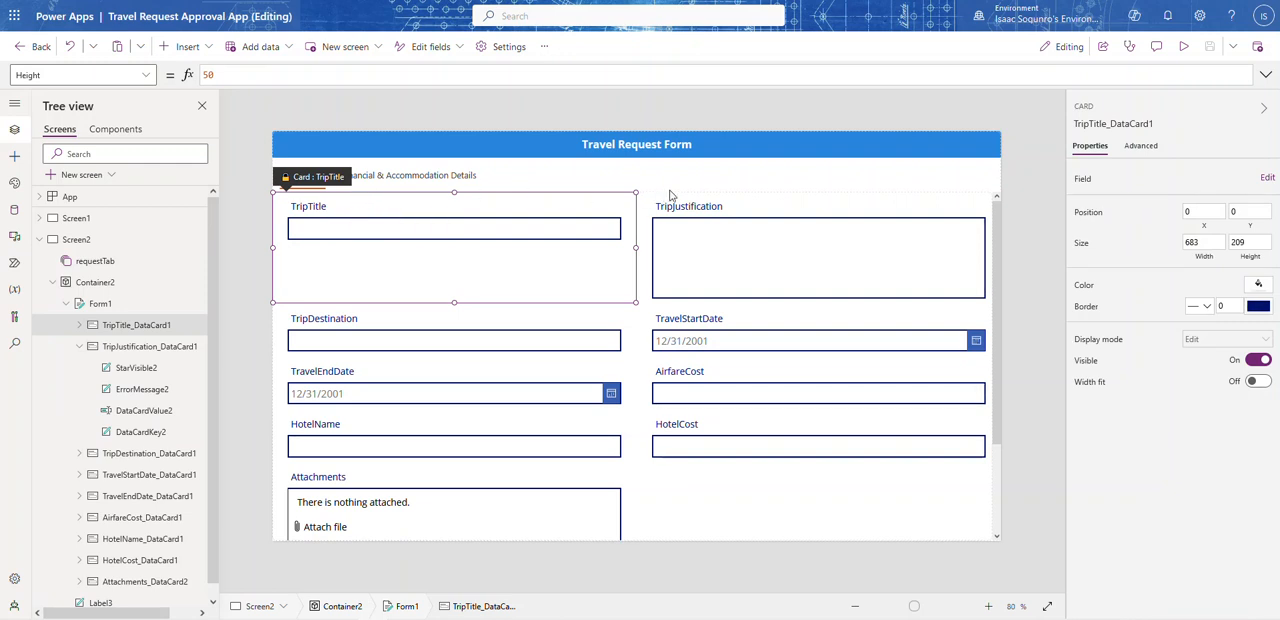
click(727, 204)
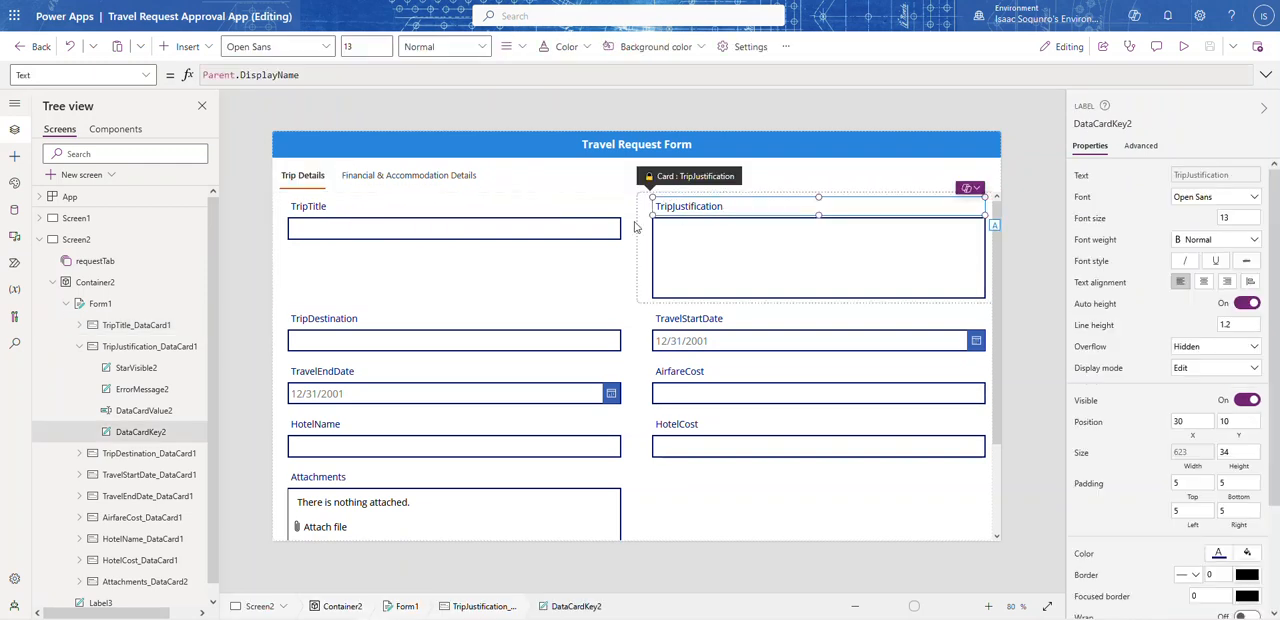
click(452, 214)
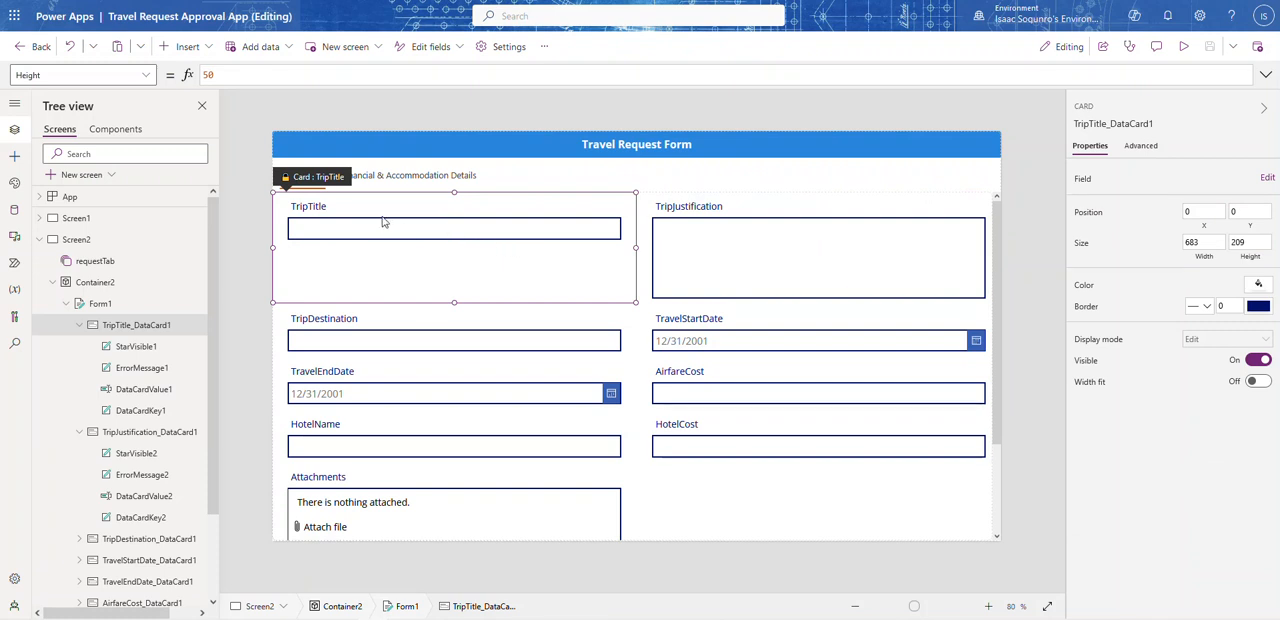
click(134, 75)
scroll(60, 230, down, 3)
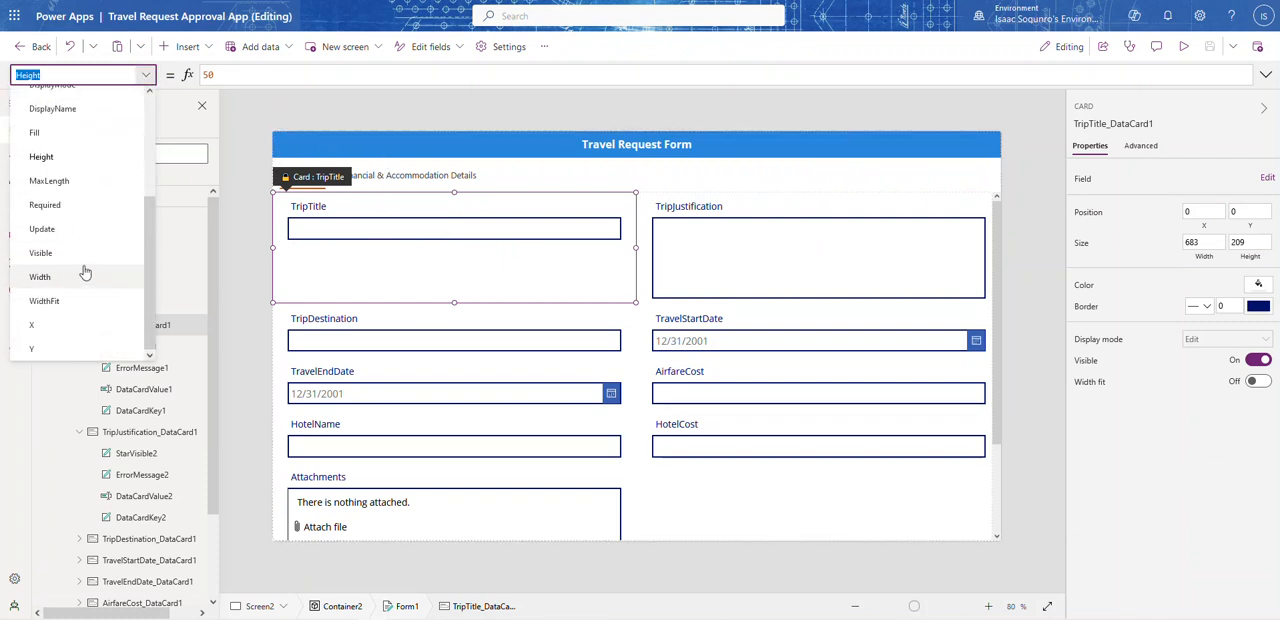
click(64, 258)
double_click(256, 72)
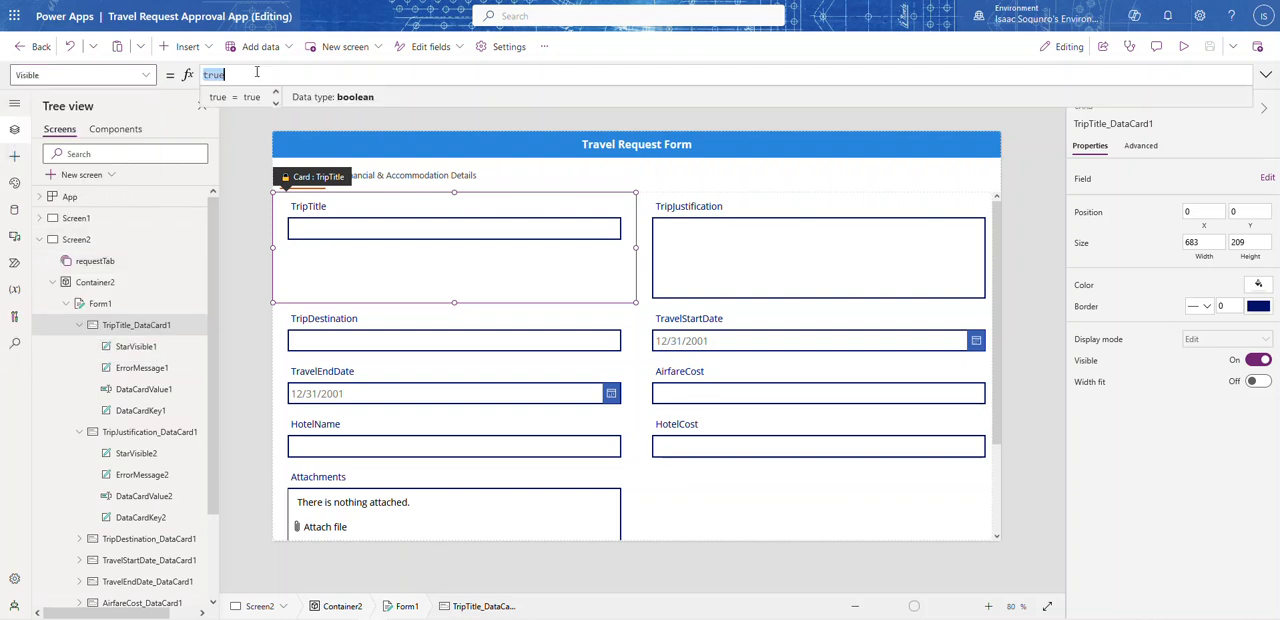
text(req)
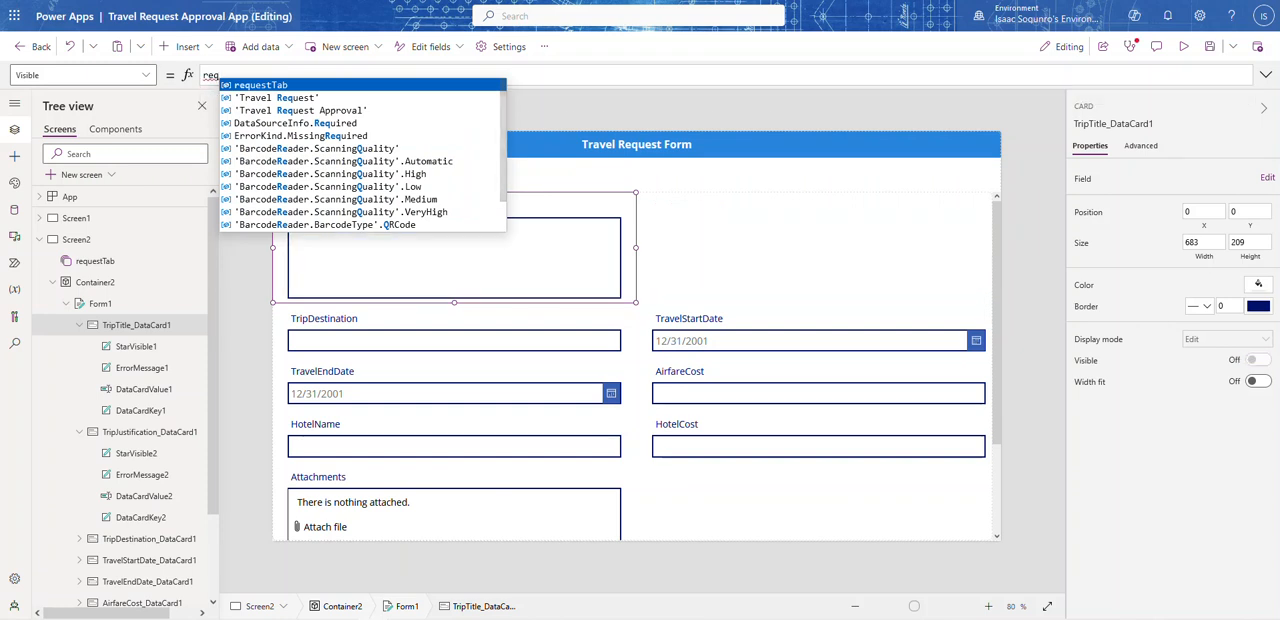
key(Tab)
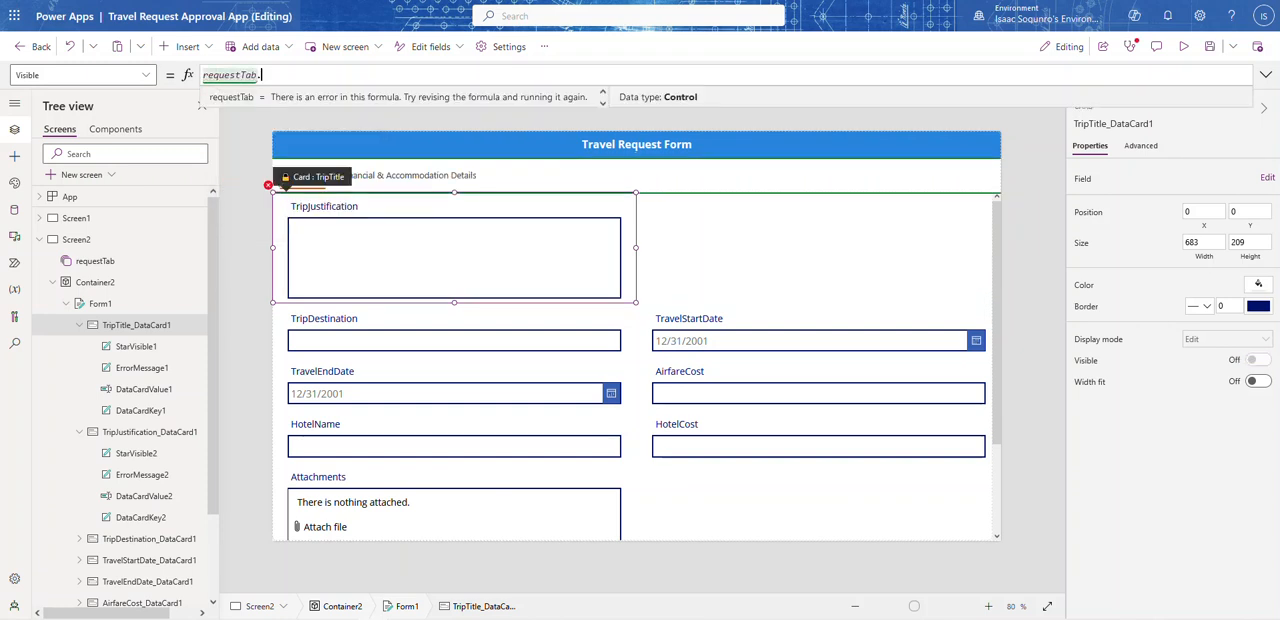
text(.se)
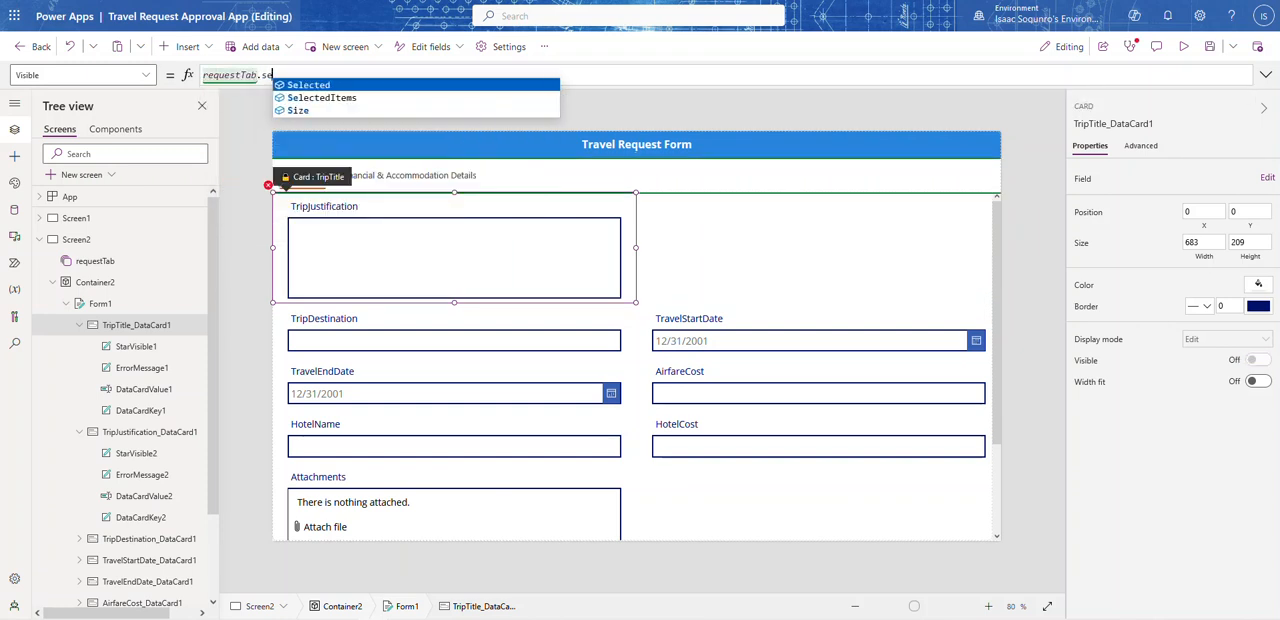
click(325, 86)
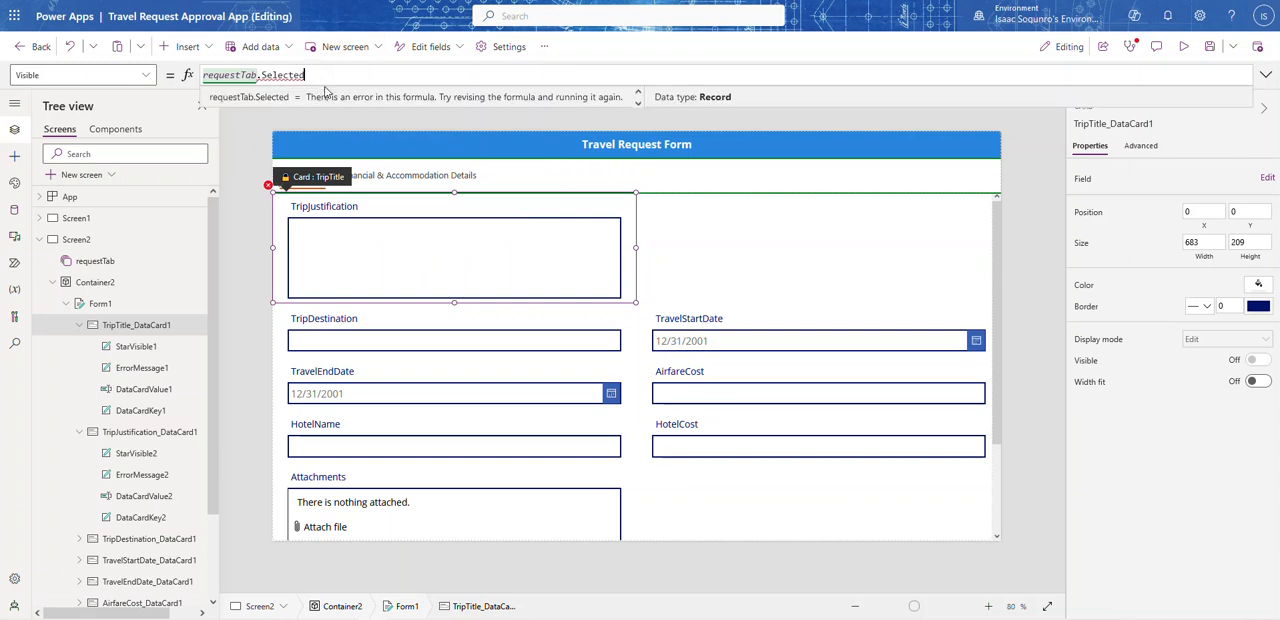
text(.Vallue)
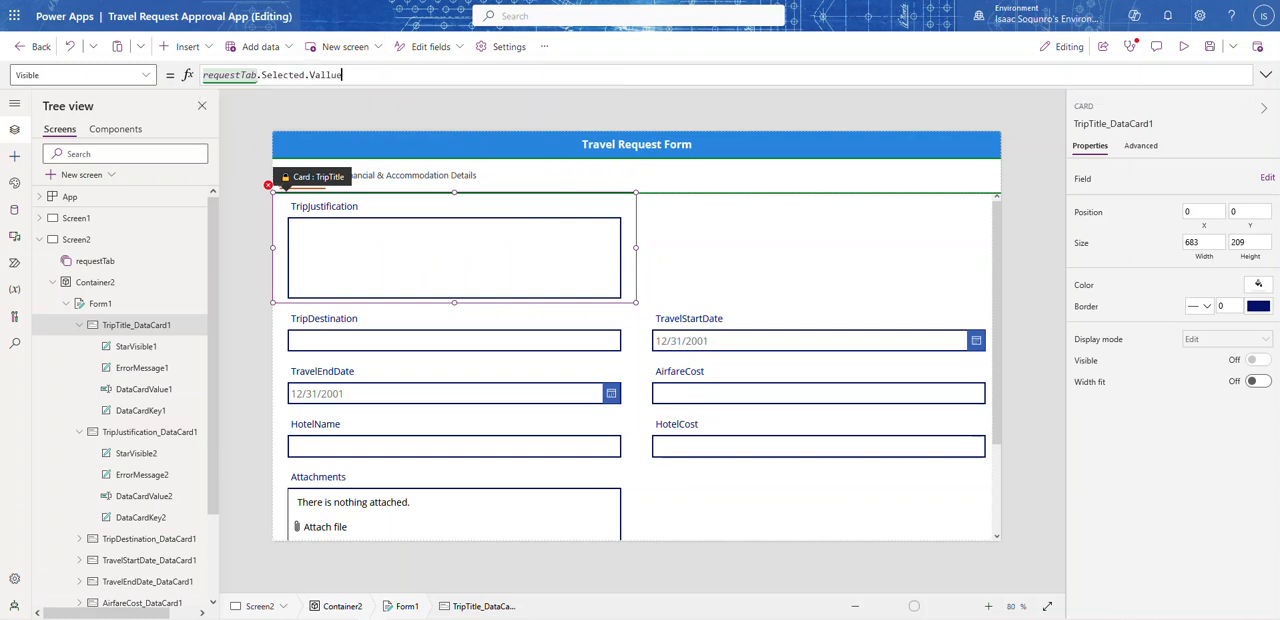
key(BackSpace)
key(BackSpace)
text(ue = "Trip Details)
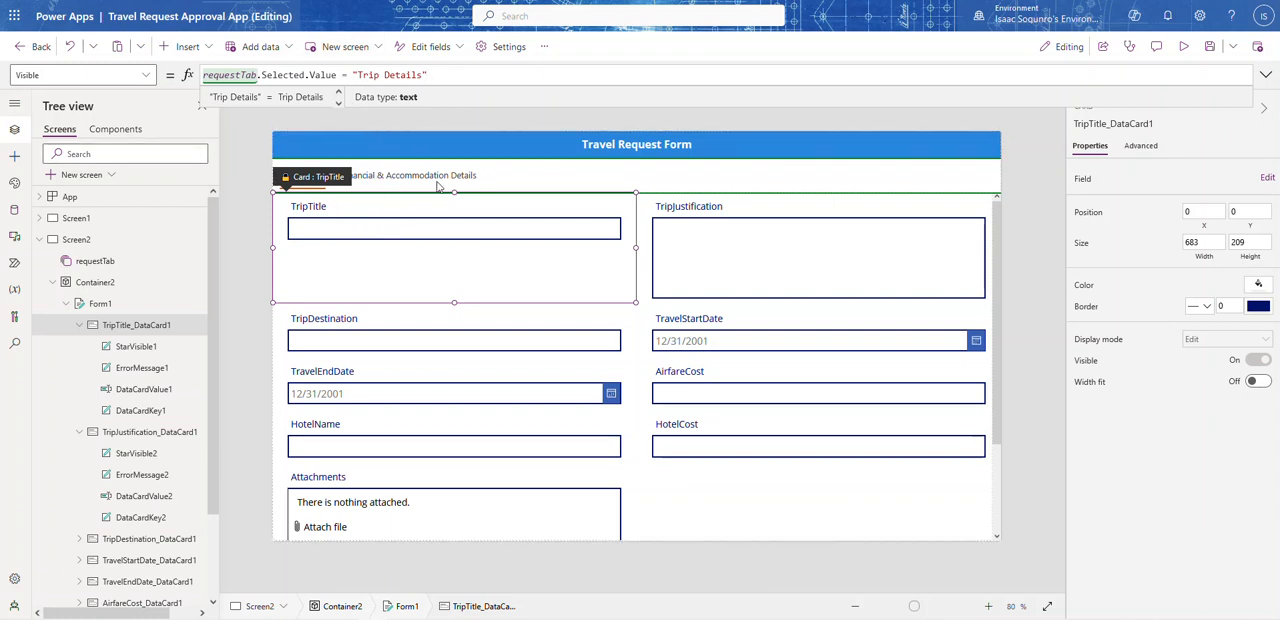
click(553, 127)
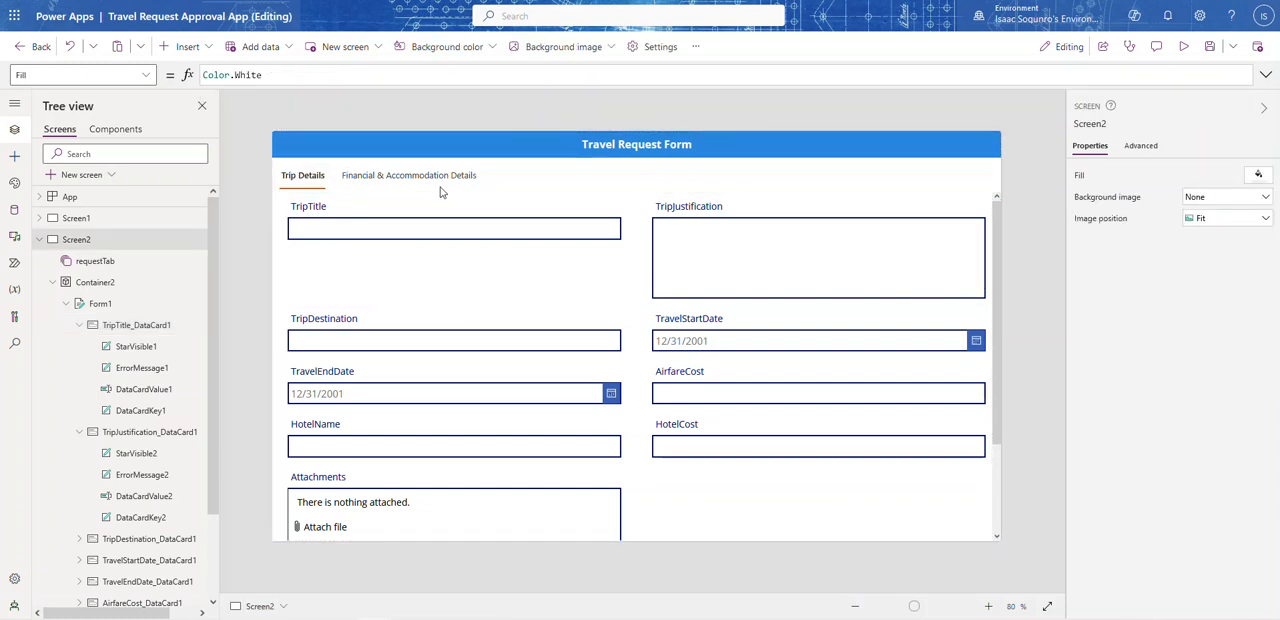
Step: Preview the travel request form, switch to Financial & Accommodation Details and back to Trip Details, and return to editing
click(350, 250)
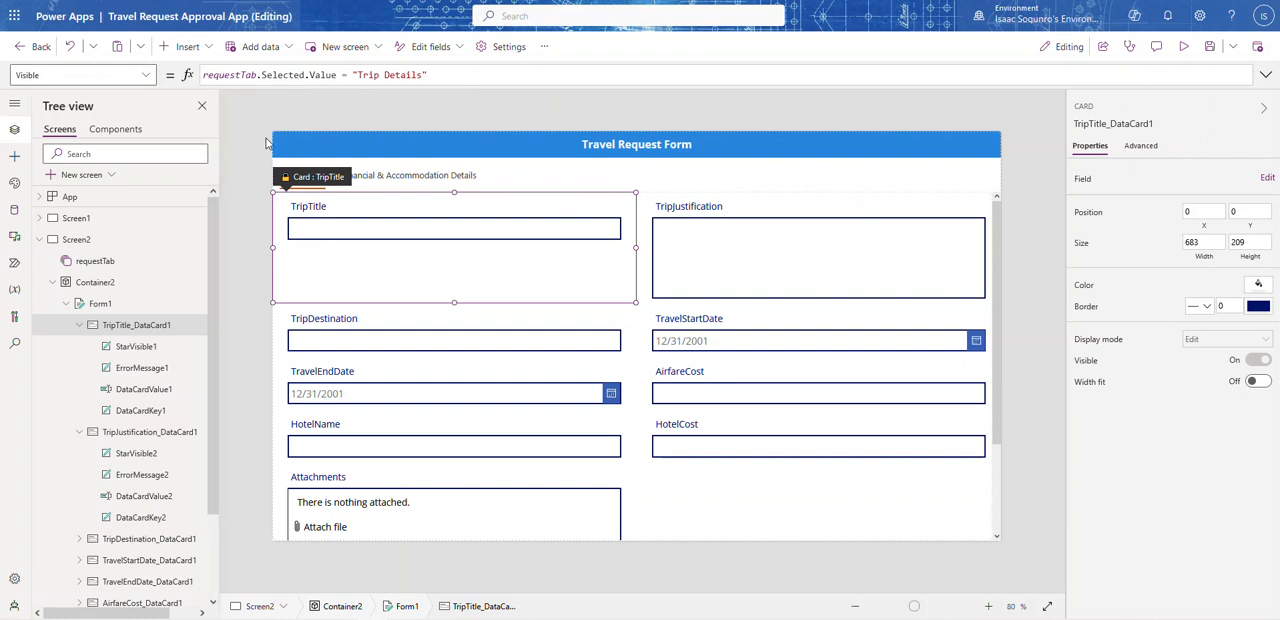
click(1181, 47)
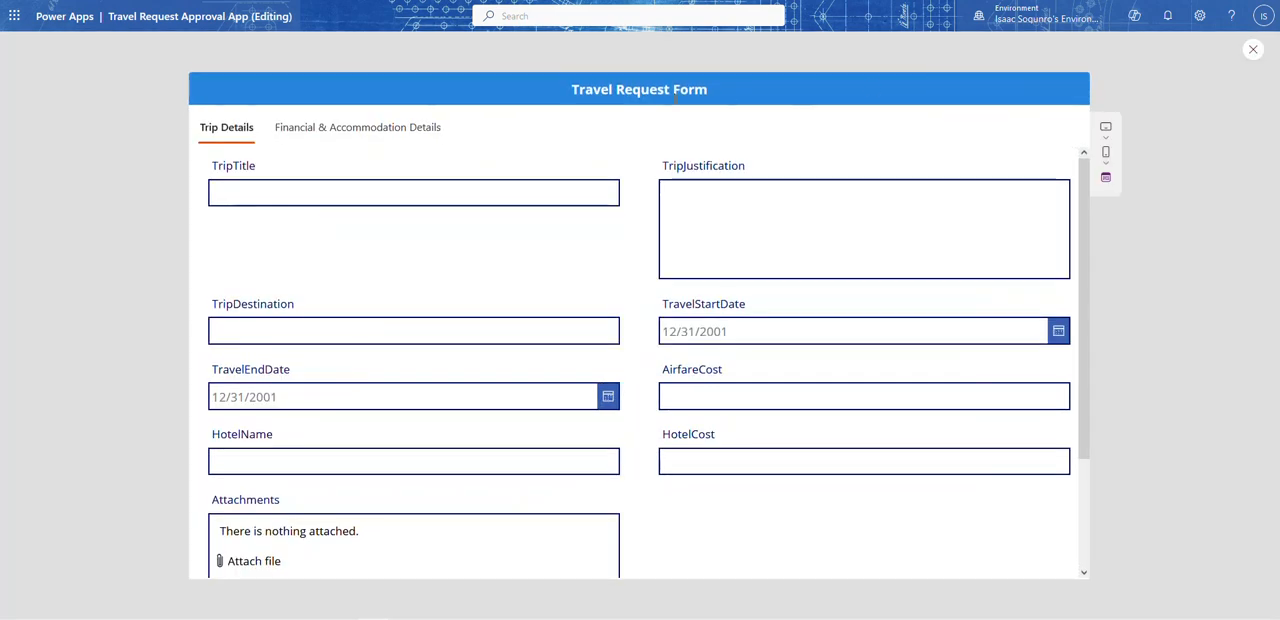
click(345, 140)
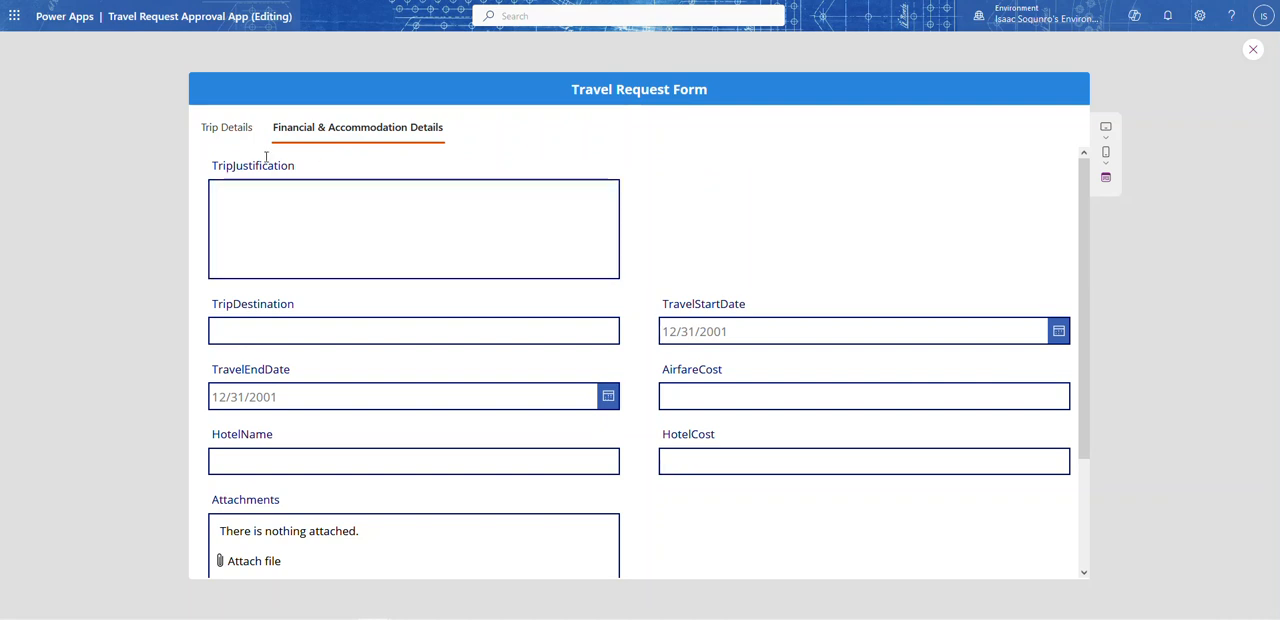
click(228, 131)
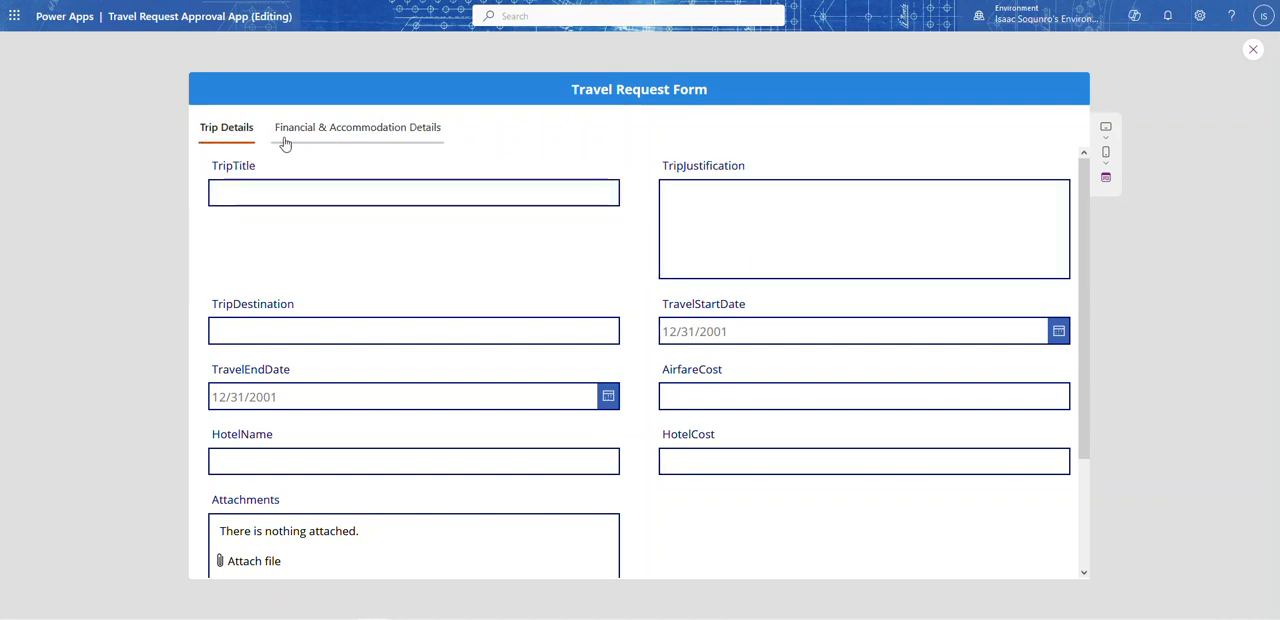
click(1255, 51)
Step: Copy the TripTitle card's Visible formula, requestTab.Selected.Value = "Trip Details", to the TripJustification card's Visible property
click(414, 229)
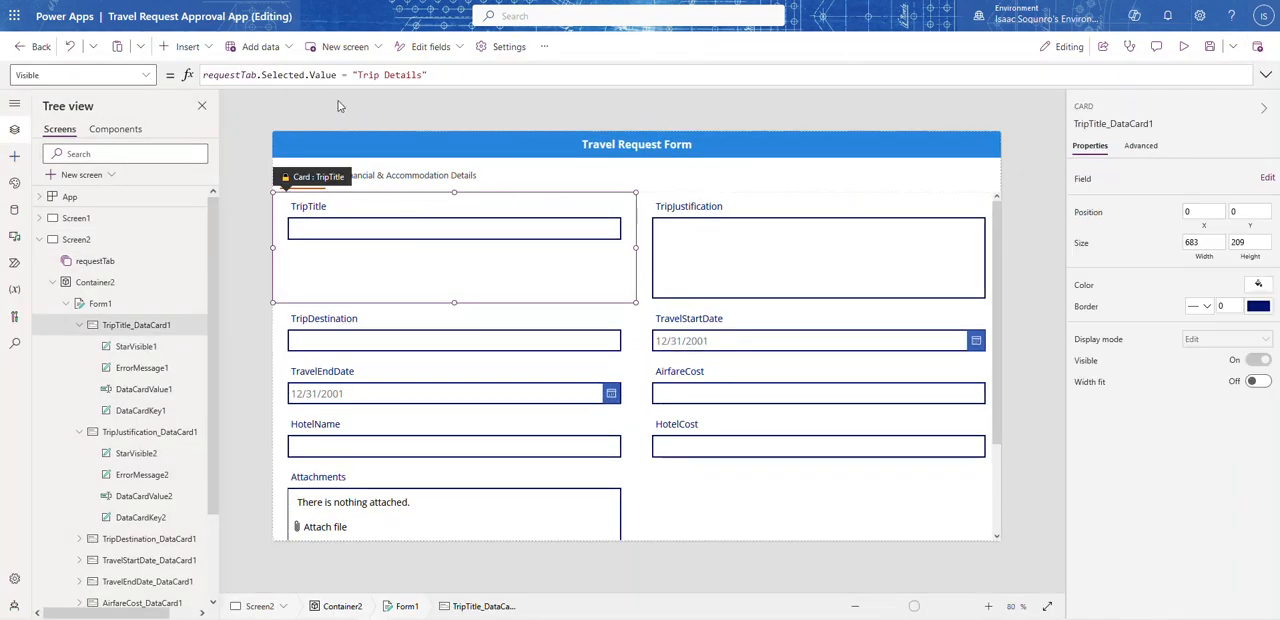
click(440, 75)
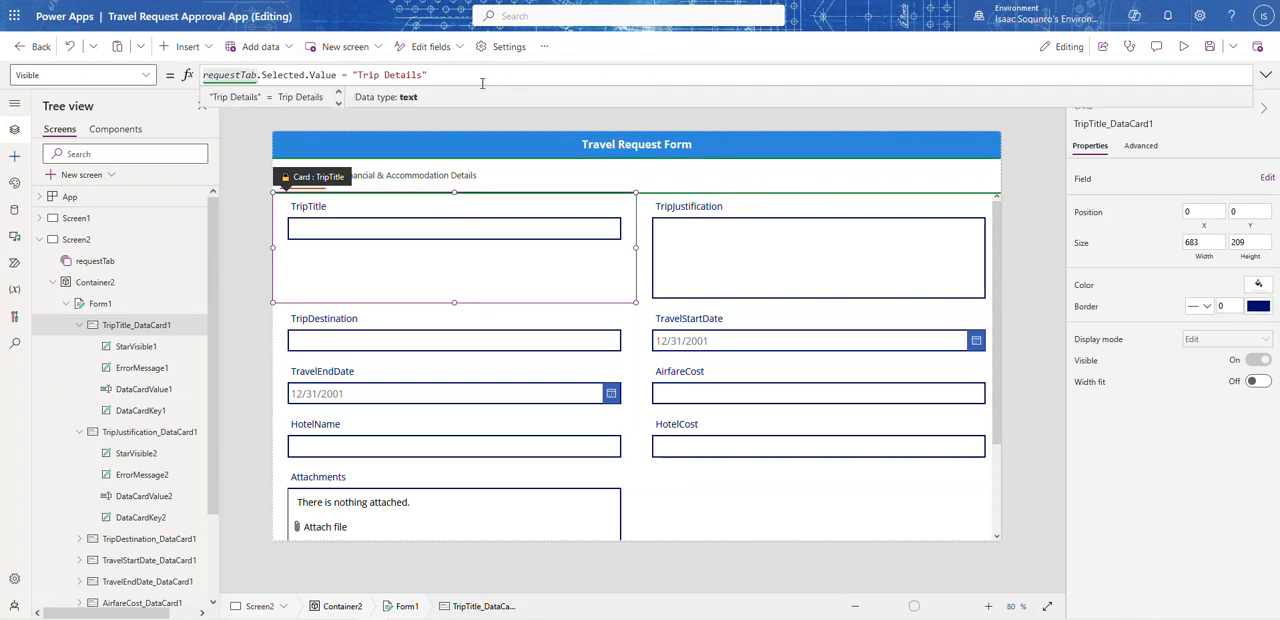
key(ctrl+a)
key(ctrl+c)
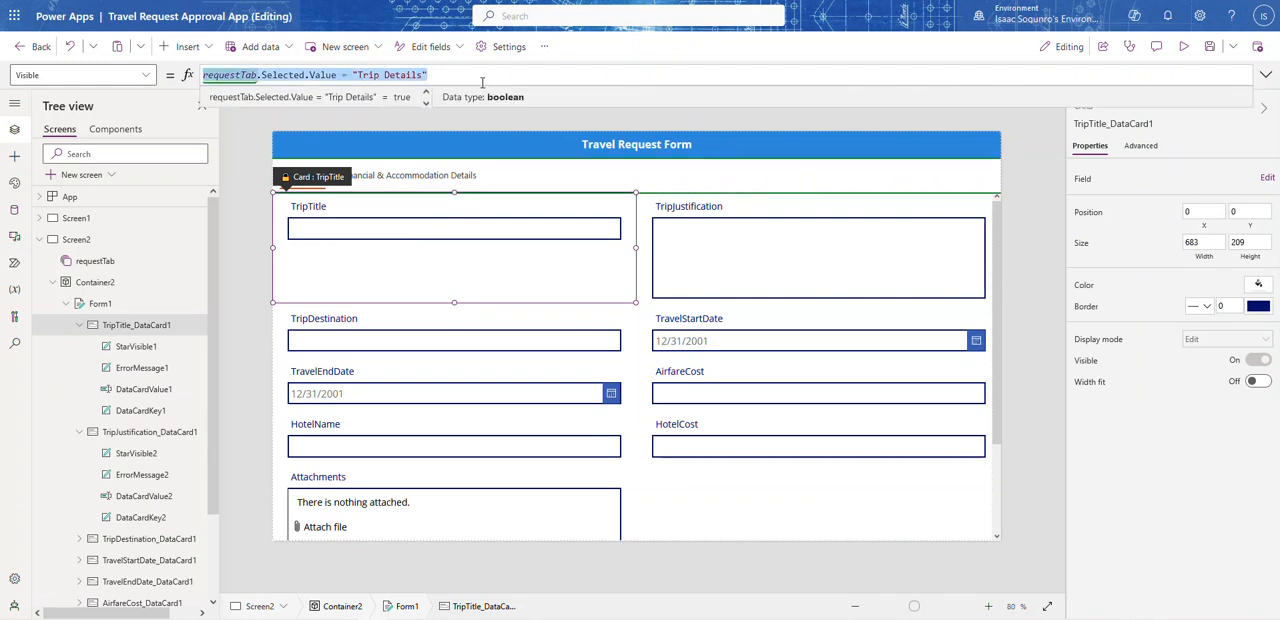
click(757, 268)
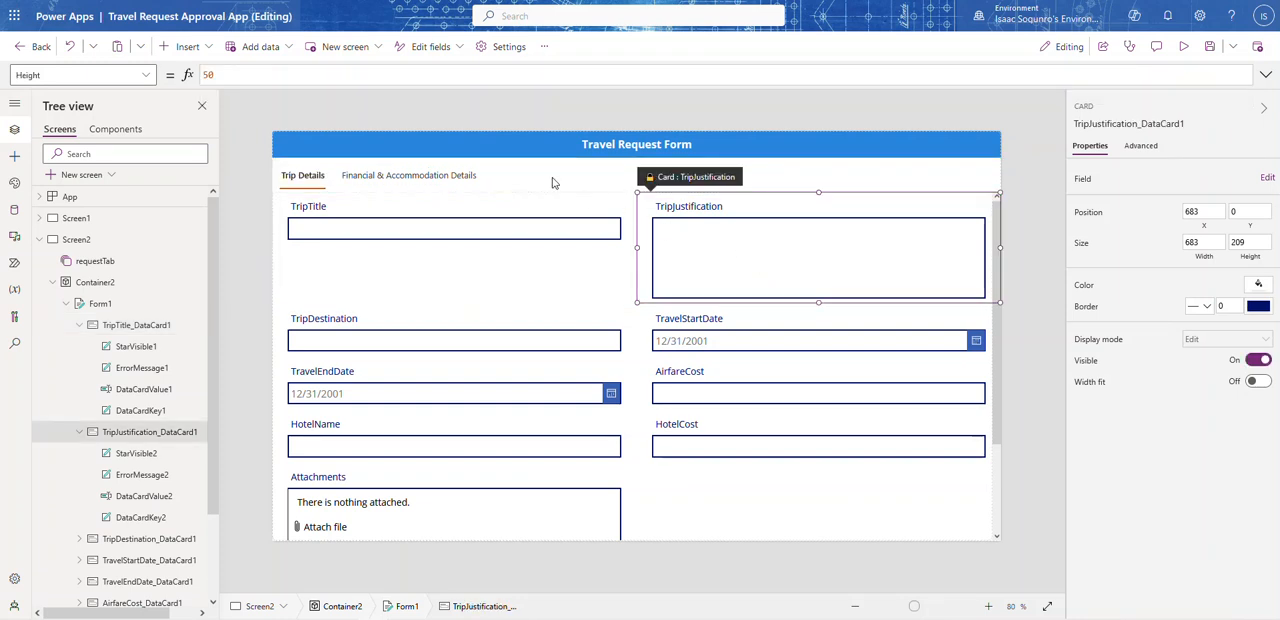
click(80, 75)
scroll(83, 299, down, 3)
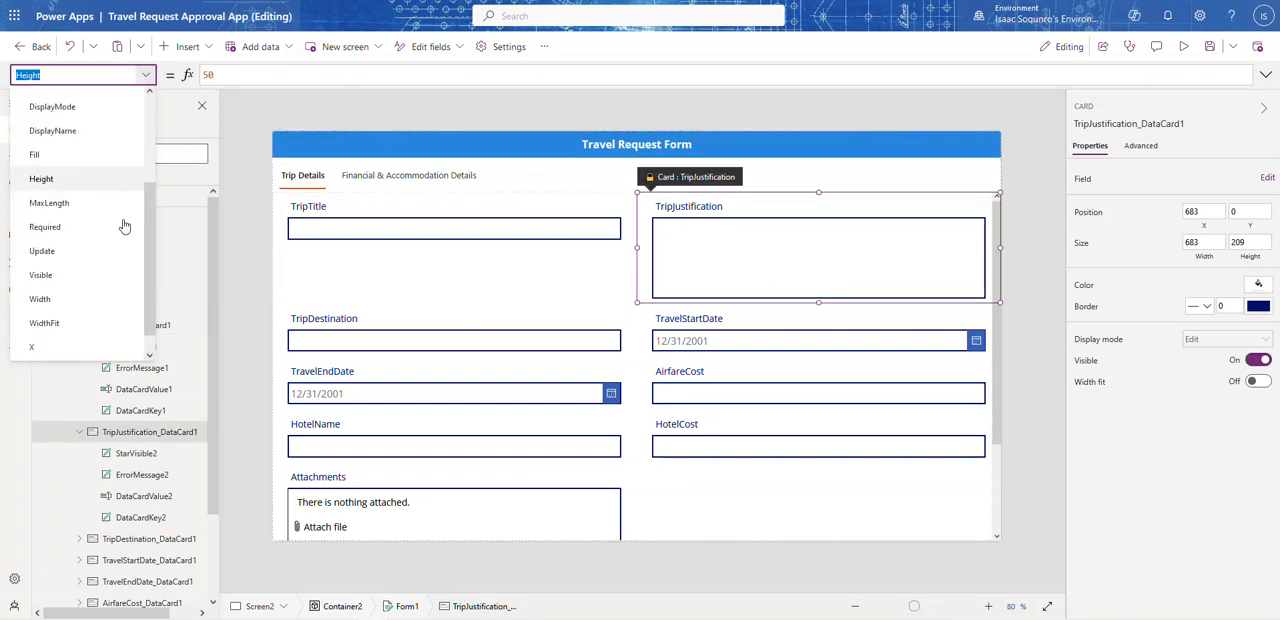
click(45, 252)
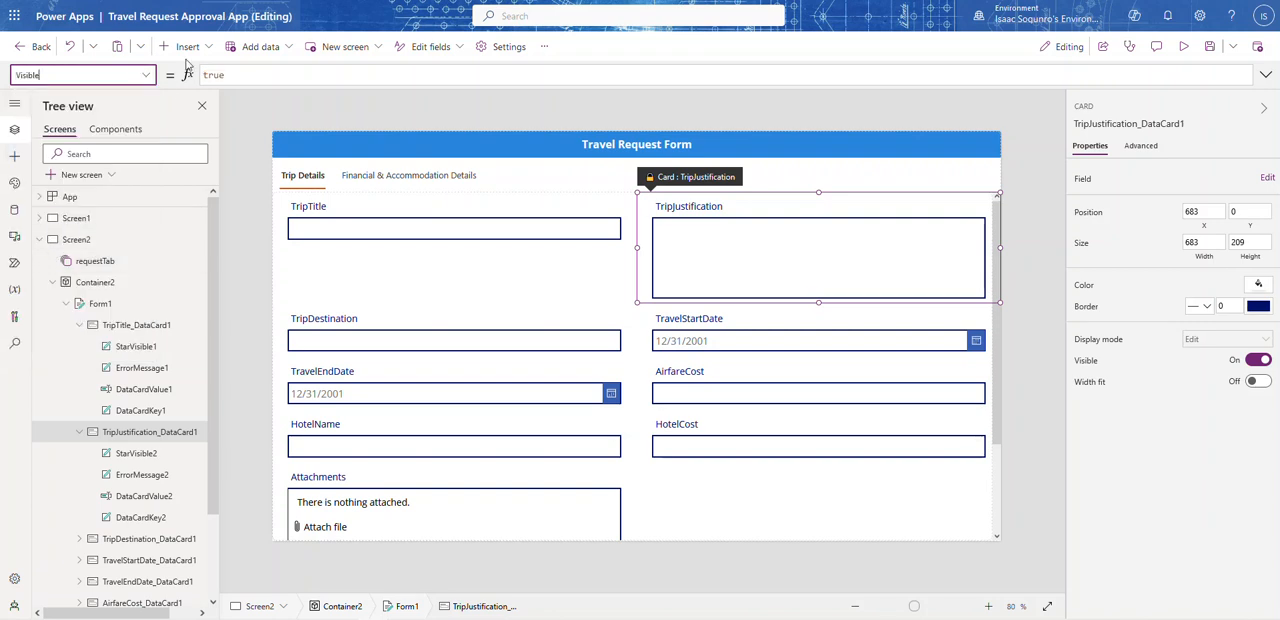
double_click(239, 70)
key(ctrl+v)
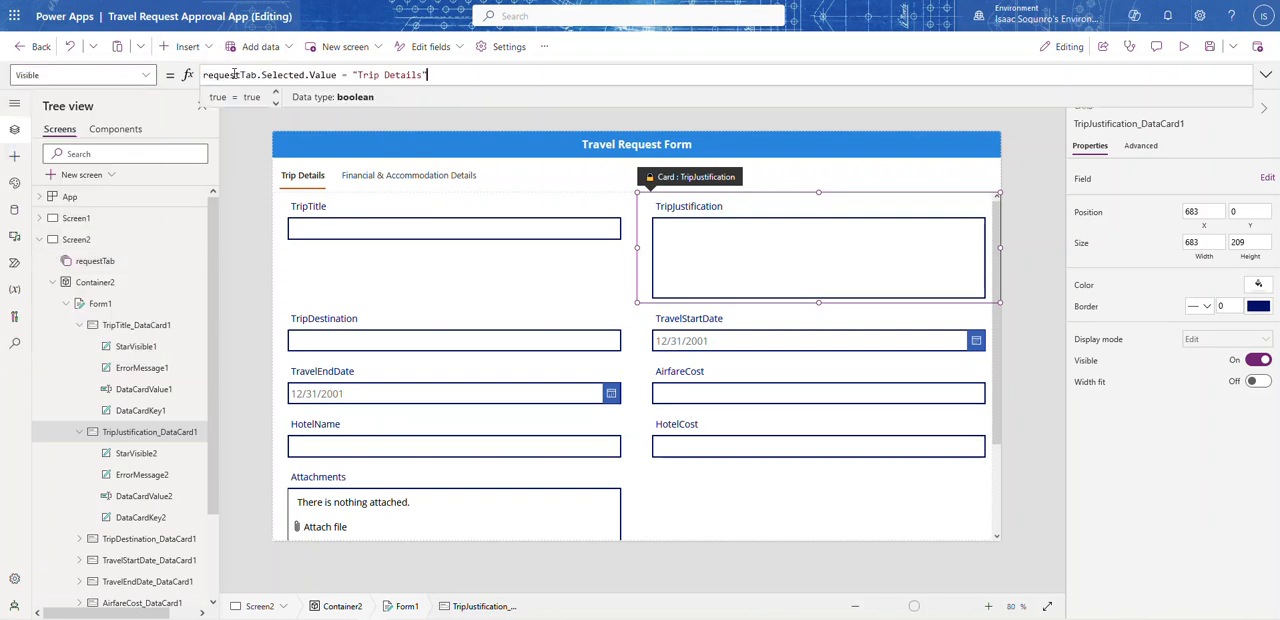
Step: Set the TripDestination card's Visible property to the copied formula requestTab.Selected.Value = "Trip Details"
click(378, 343)
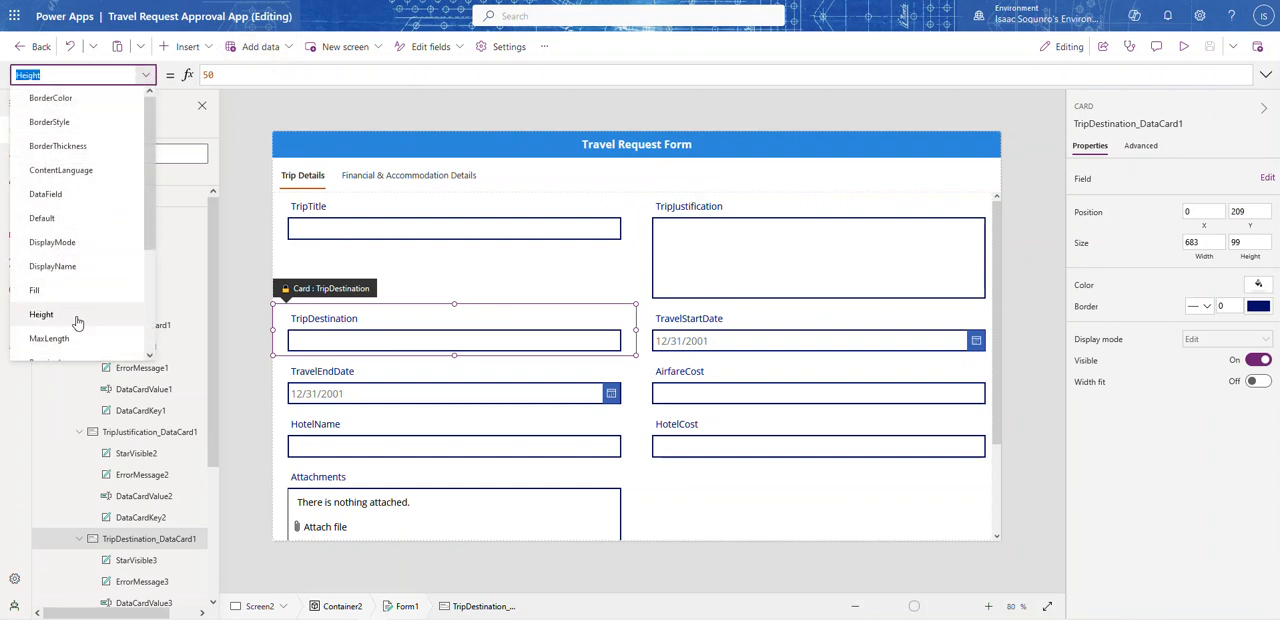
scroll(94, 323, down, 3)
click(70, 265)
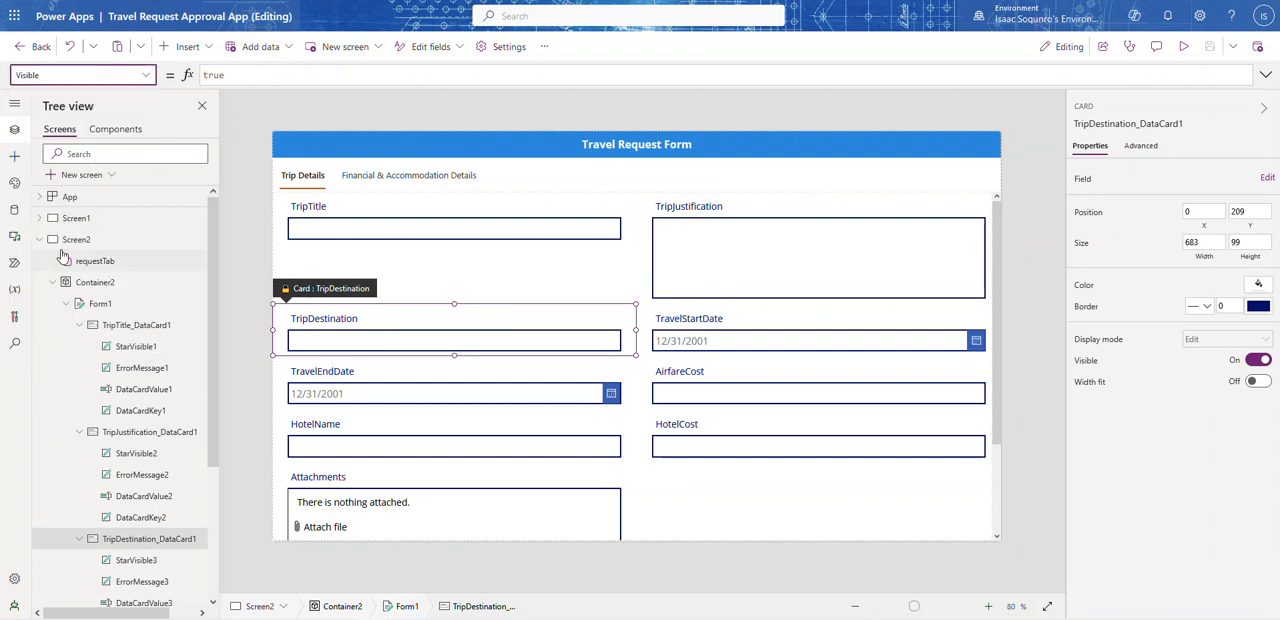
click(265, 77)
key(ctrl+a)
key(ctrl+v)
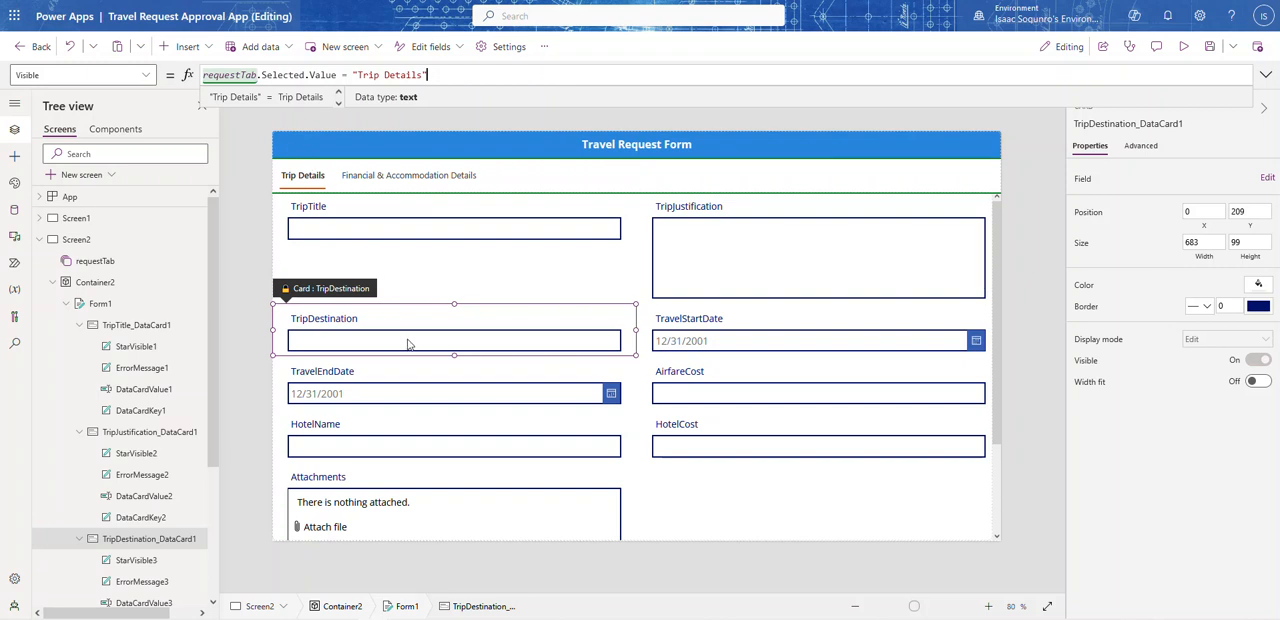
Step: Set the TravelStartDate card's Visible property to the copied formula requestTab.Selected.Value = "Trip Details"
click(686, 328)
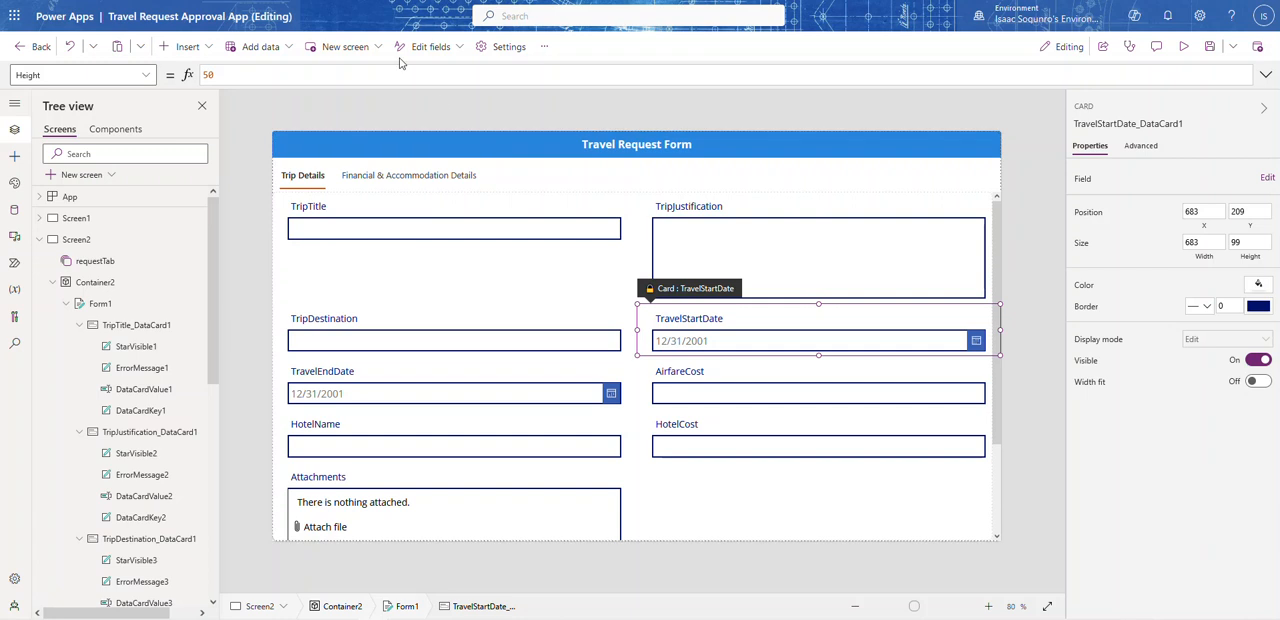
click(152, 76)
scroll(75, 312, down, 2)
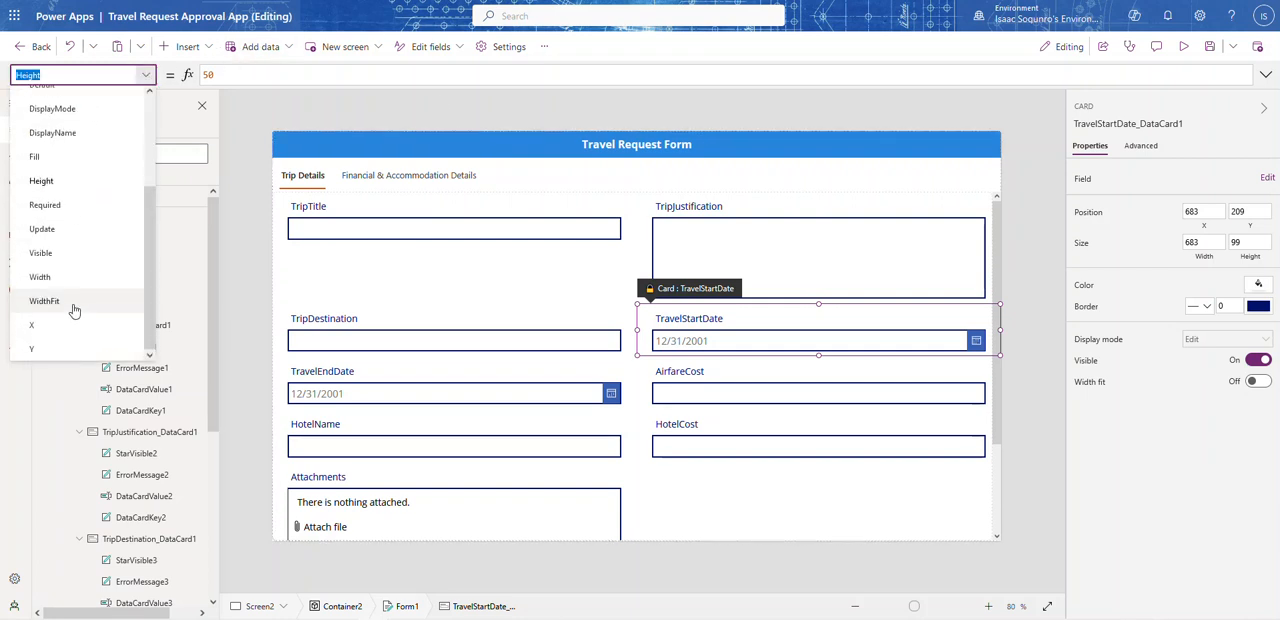
click(50, 252)
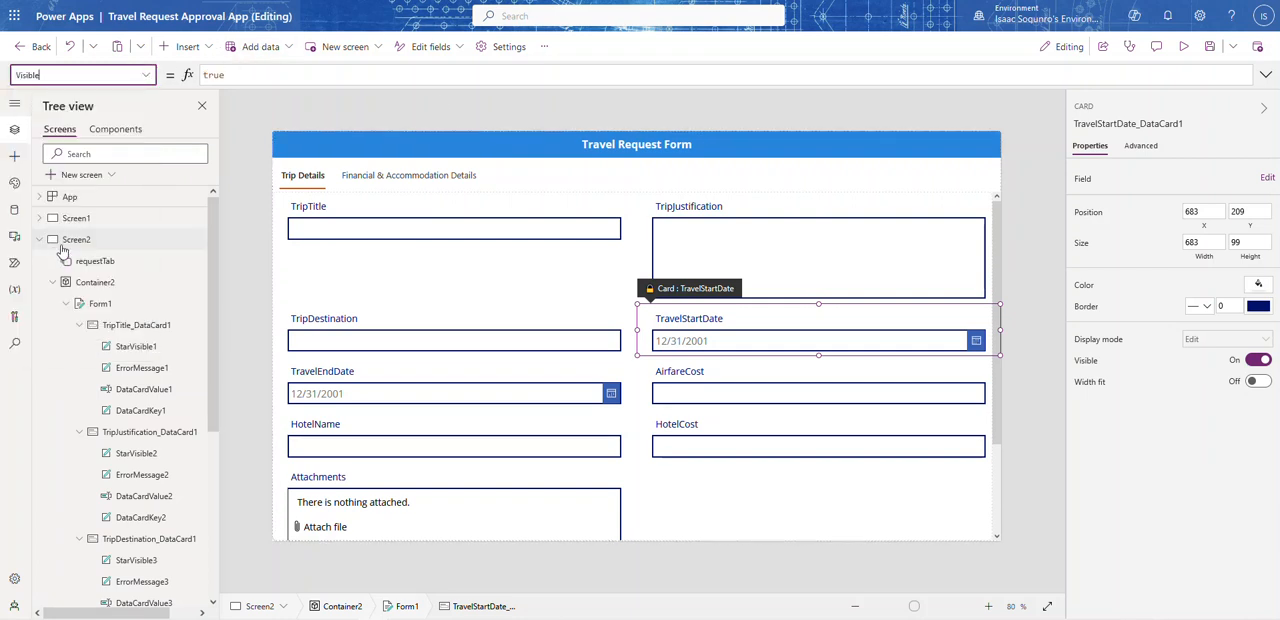
click(295, 69)
key(ctrl+a)
key(ctrl+v)
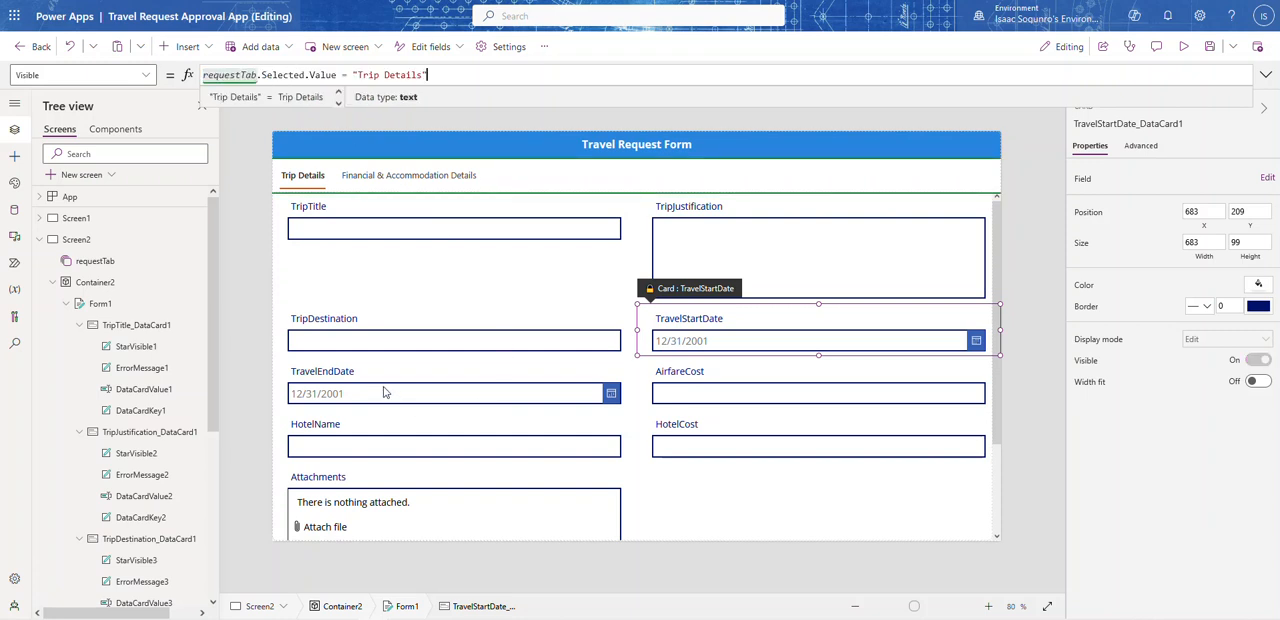
Step: Try to clear the value of the TravelEndDate card's Required property
click(383, 392)
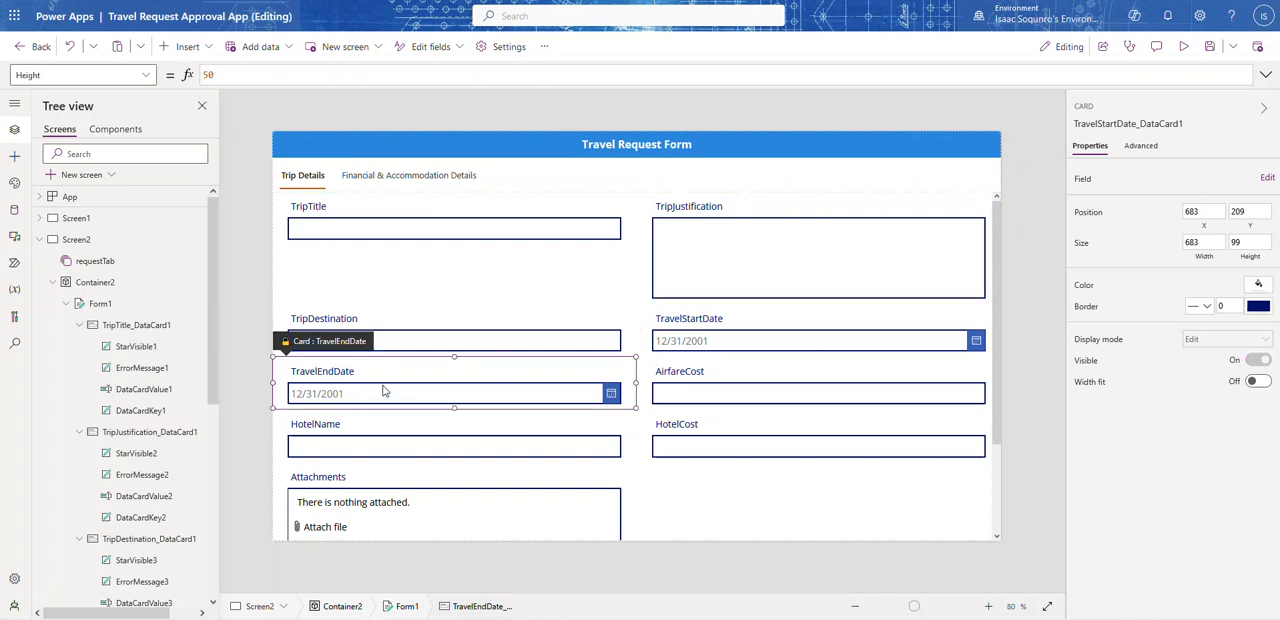
click(147, 75)
scroll(85, 250, down, 2)
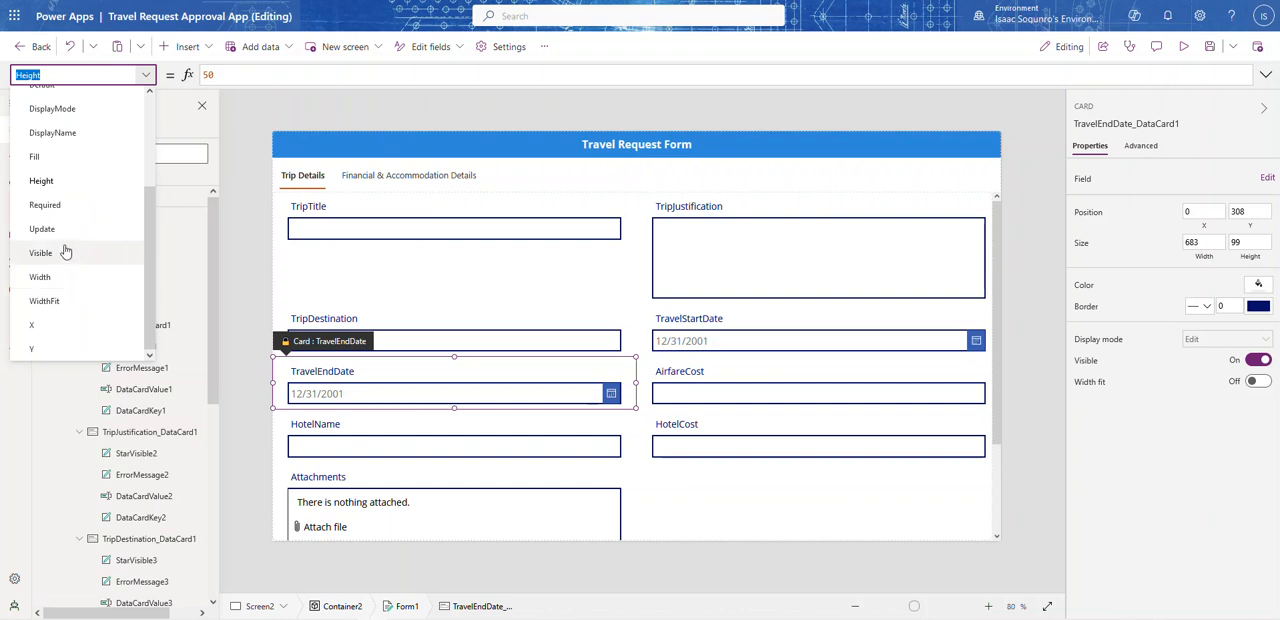
click(50, 212)
click(236, 73)
double_click(236, 73)
key(BackSpace)
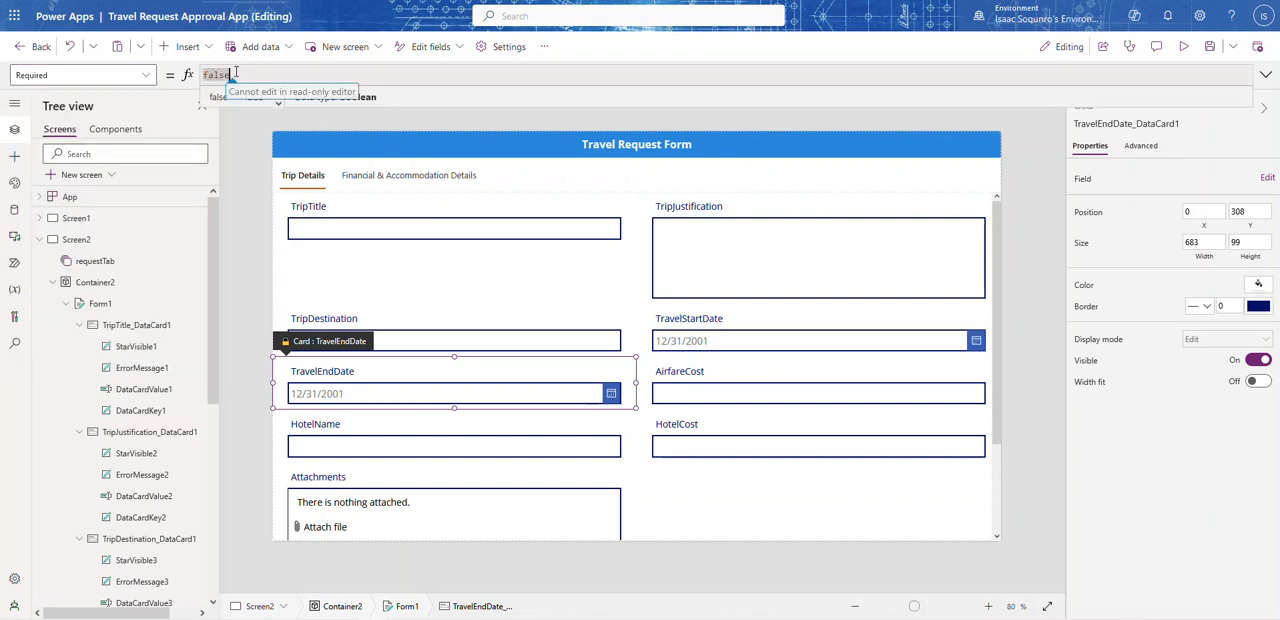
Step: Unlock the TravelEndDate card so that its properties can be changed
click(1140, 145)
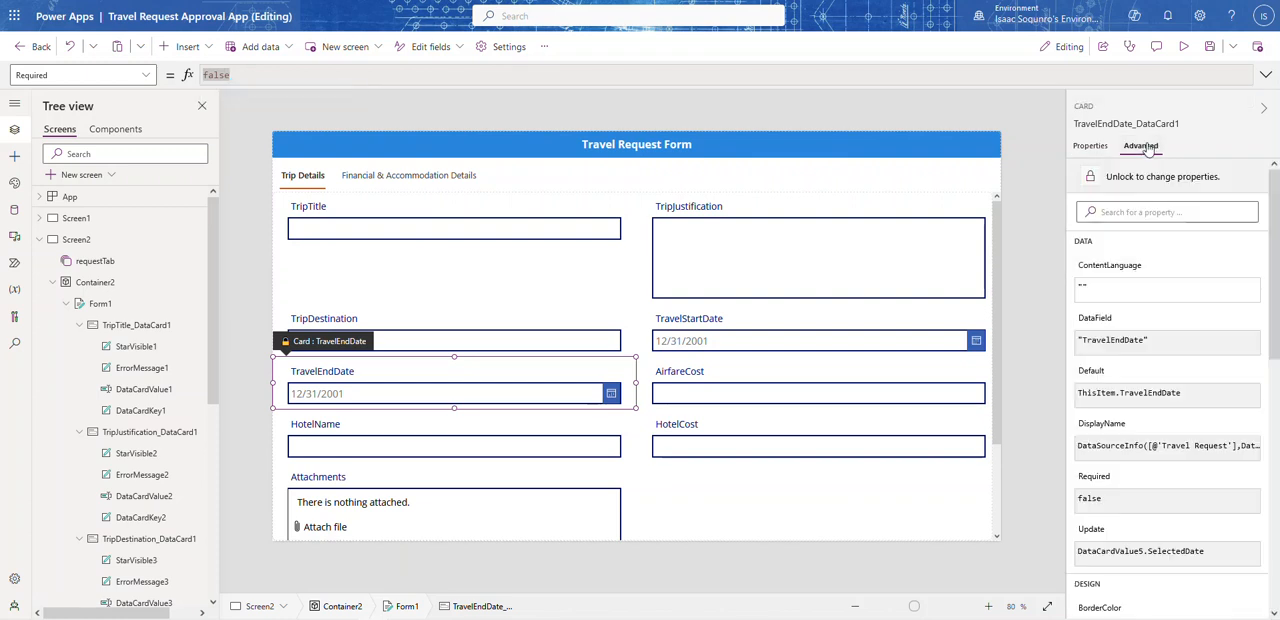
click(1140, 176)
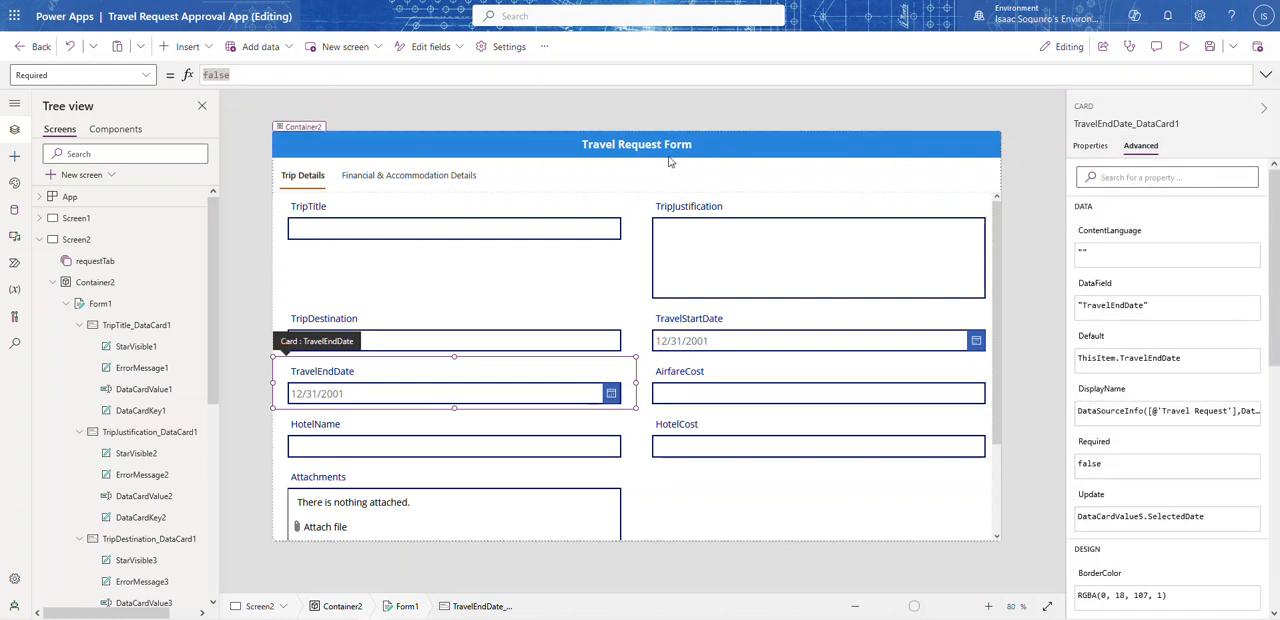
key(ctrl+v)
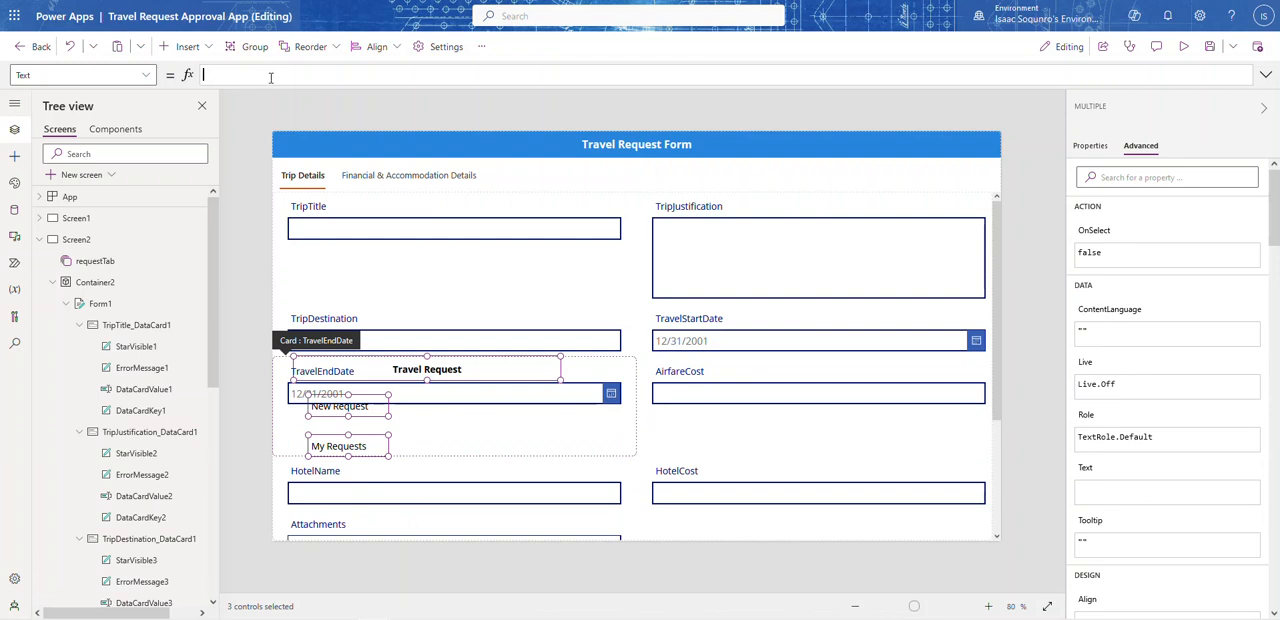
click(1012, 210)
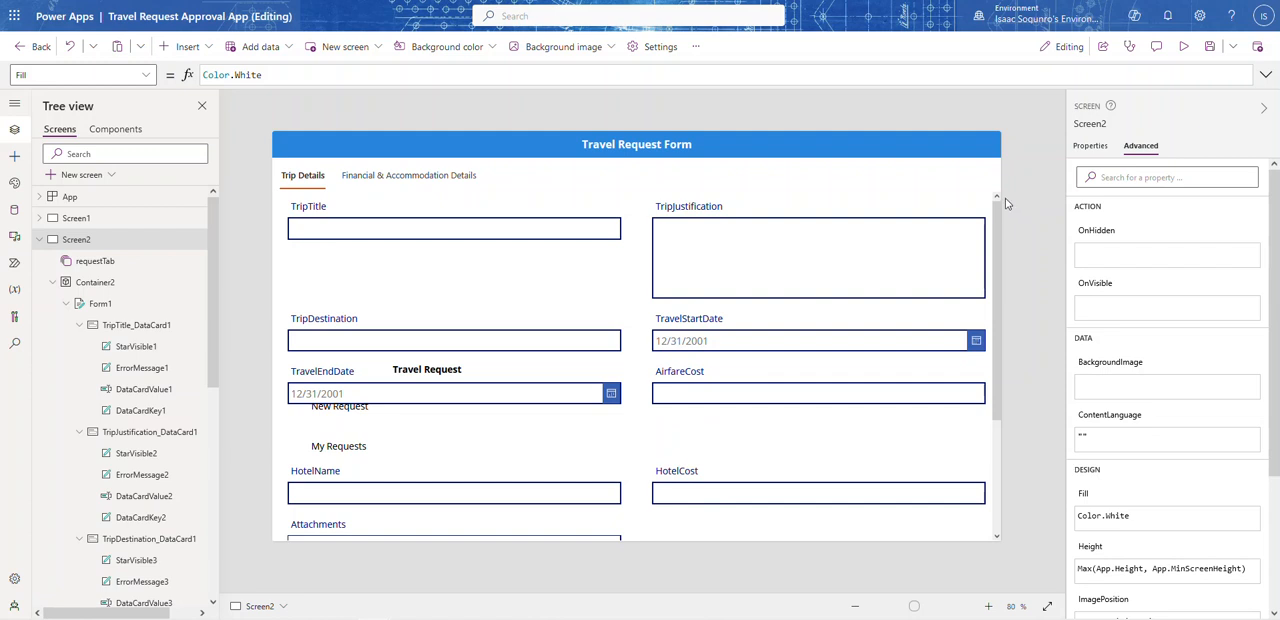
key(ctrl+z)
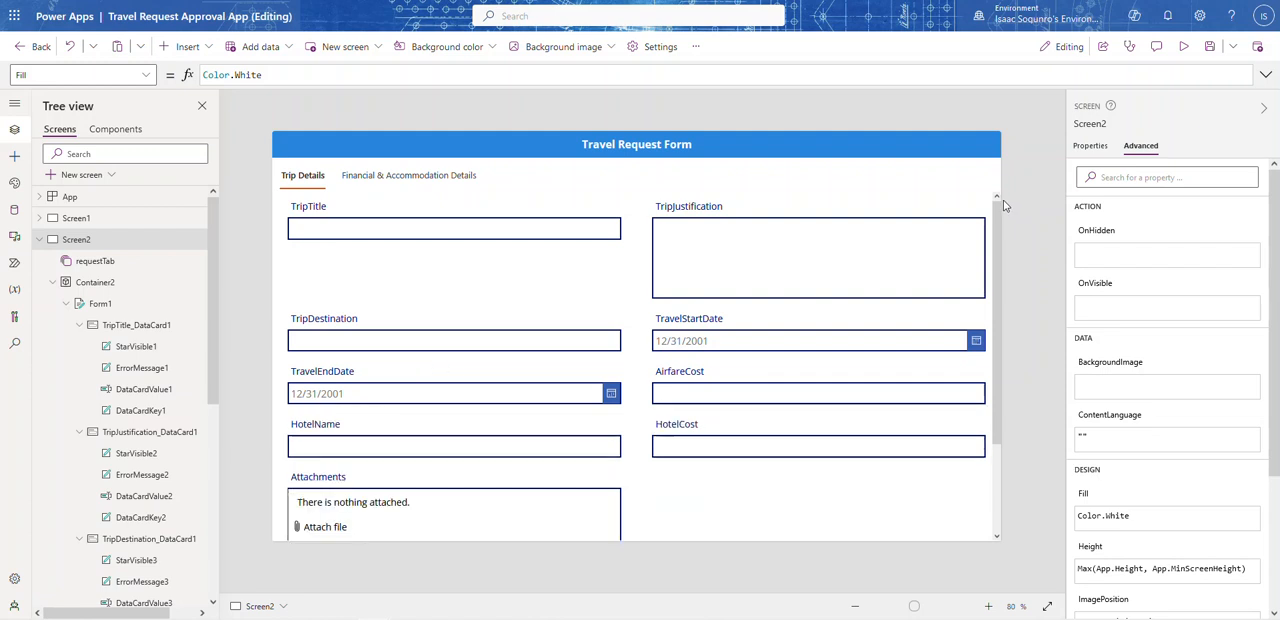
Step: Set the TravelEndDate card's Visible property to the copied formula requestTab.Selected.Value = "Trip Details"
click(388, 375)
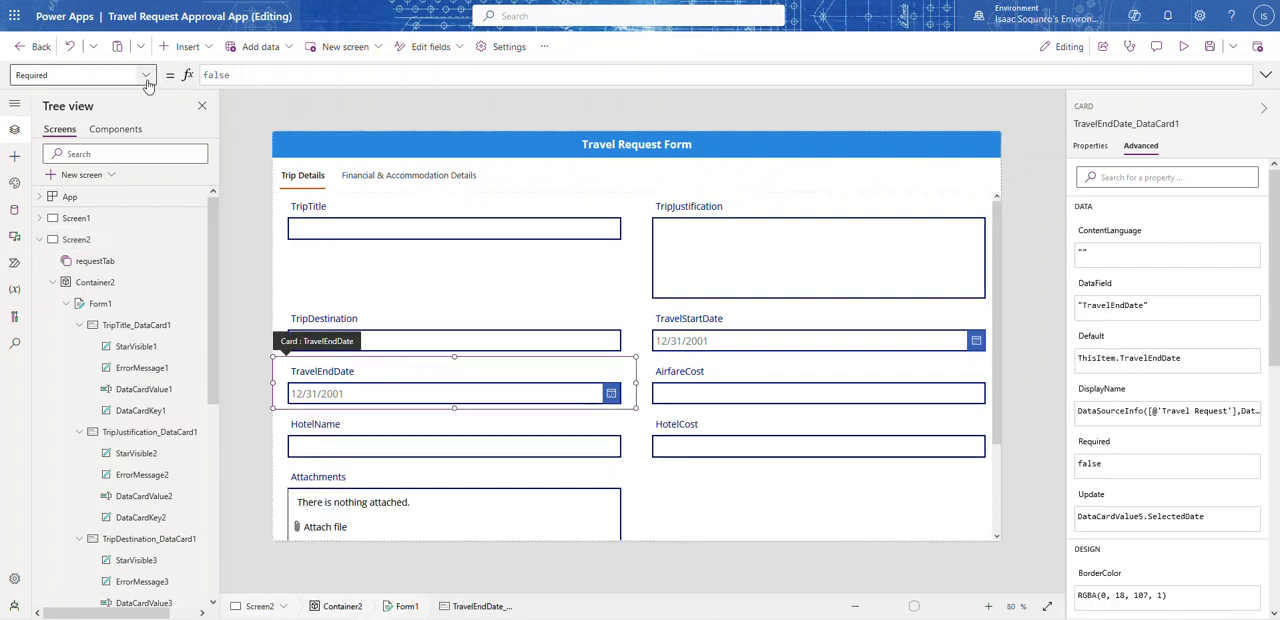
click(80, 75)
scroll(66, 313, down, 3)
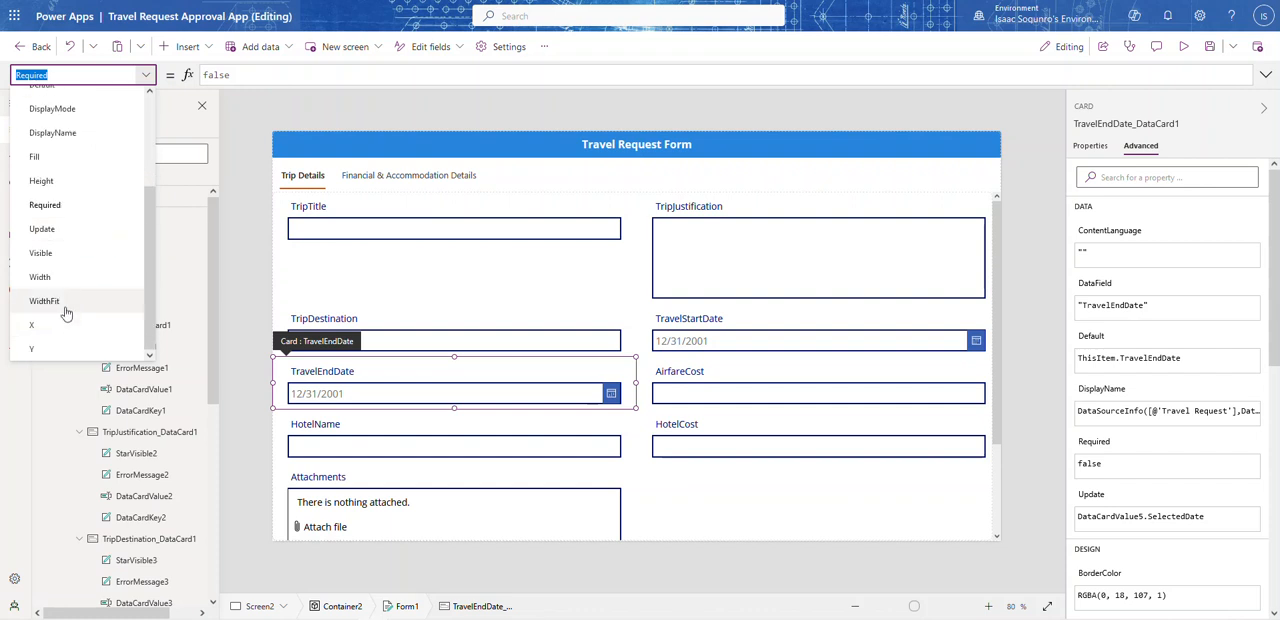
click(40, 253)
double_click(268, 75)
key(ctrl+v)
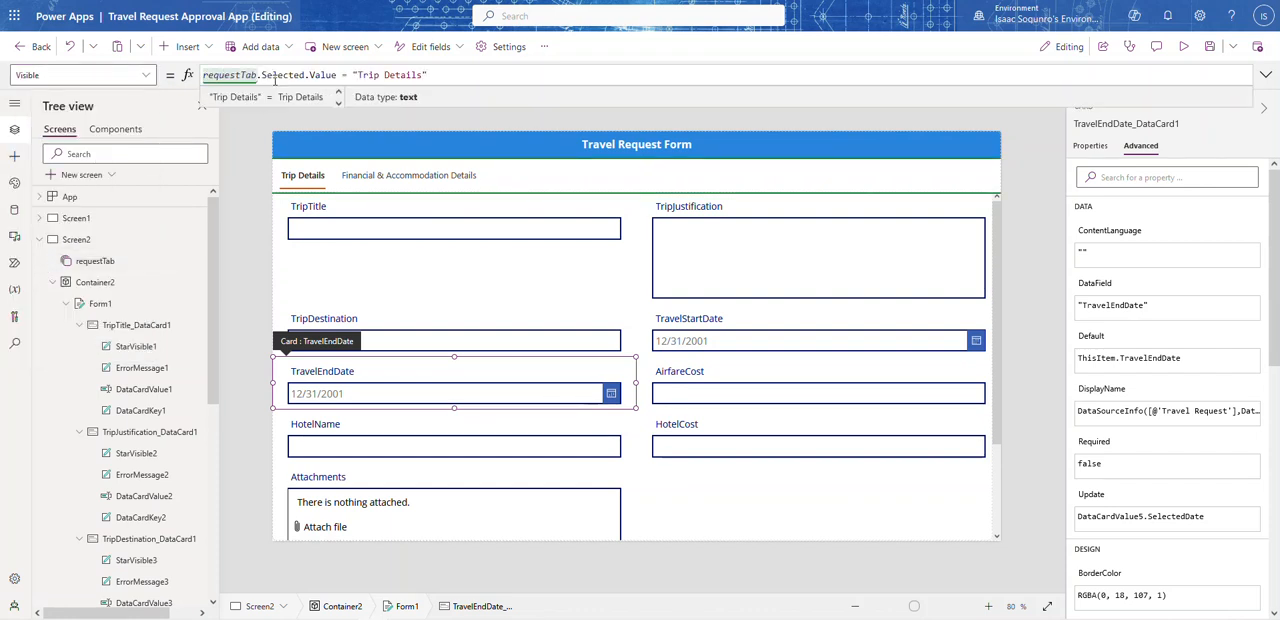
Step: Check the Visible formulas of the TravelStartDate, TripDestination, TripTitle and TripJustification cards
click(697, 336)
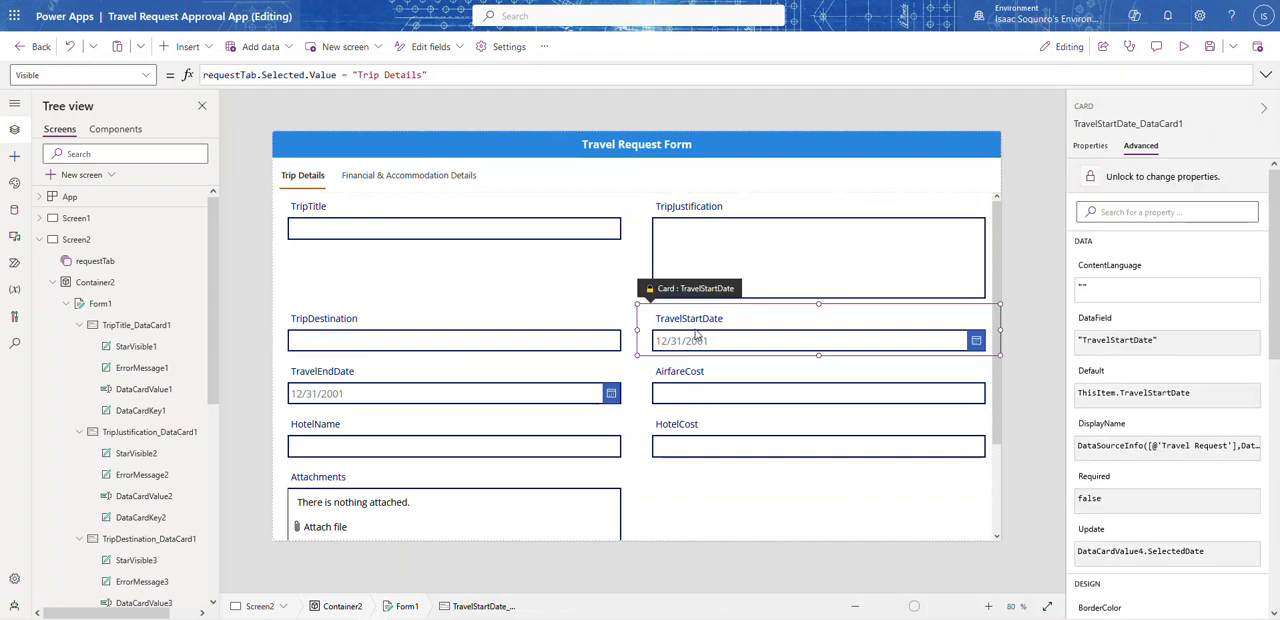
click(423, 327)
click(489, 210)
click(678, 220)
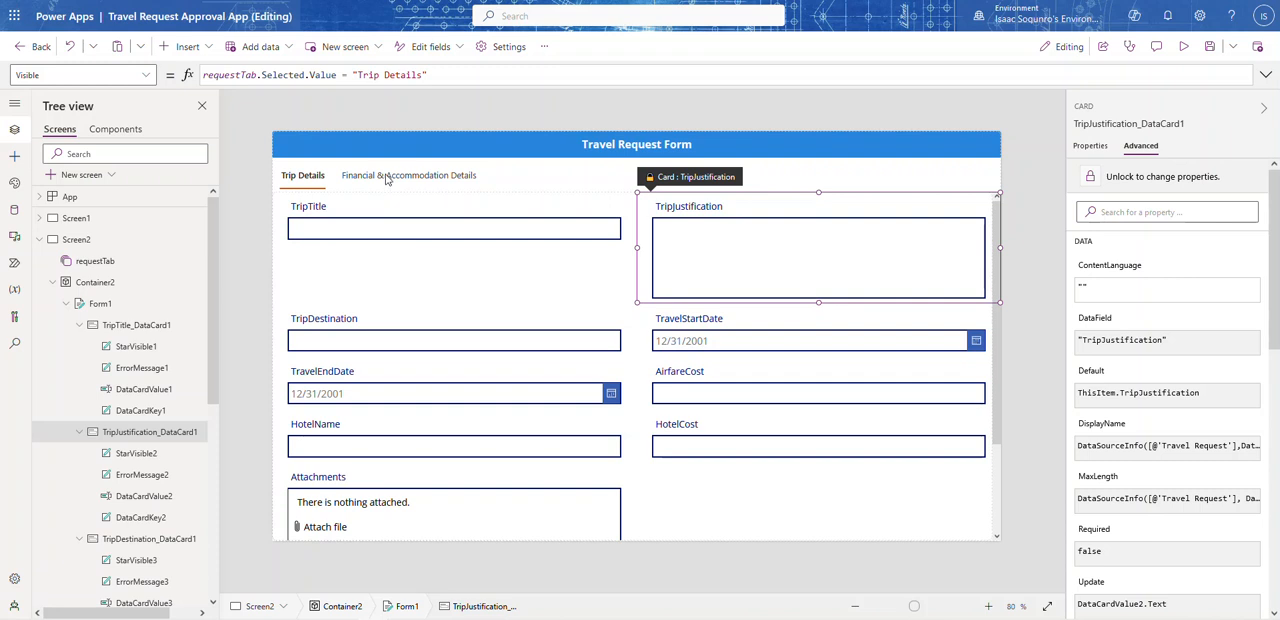
Step: Preview the app with Financial & Accommodation Details selected to check which cards it shows, and return to editing
click(1185, 51)
click(380, 129)
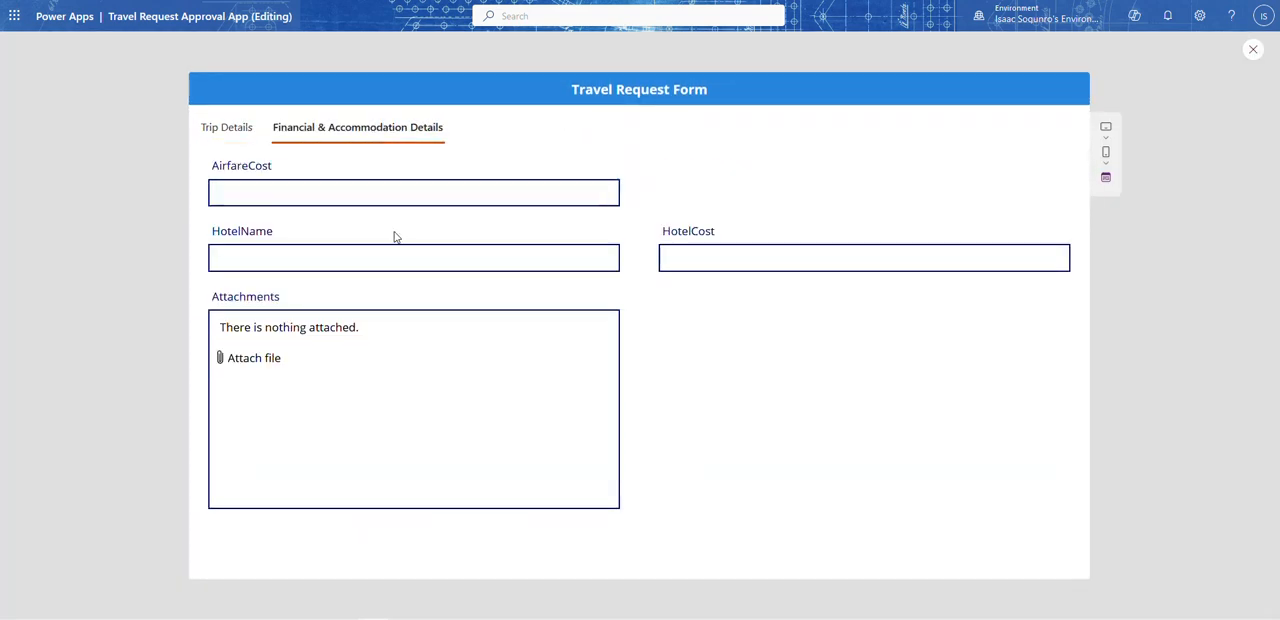
click(1256, 50)
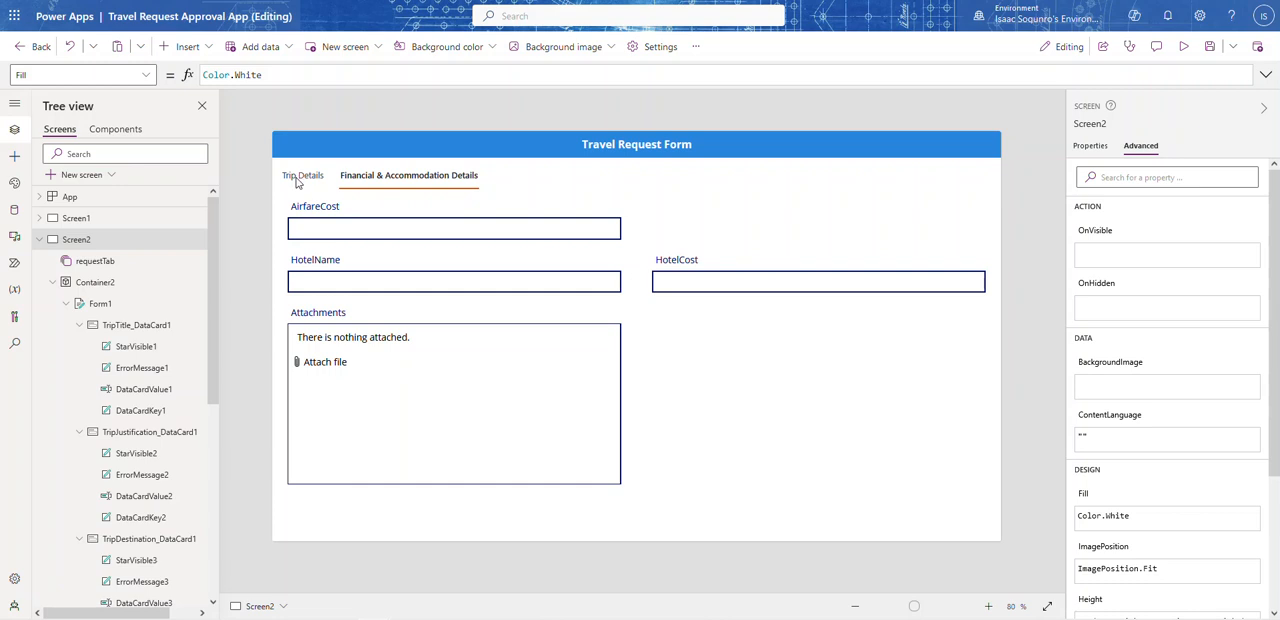
Step: Set the AirfareCost card's Visible property to requestTab.Selected.Value = "Financial & Accommodation Details" and select the whole formula for copying
click(393, 235)
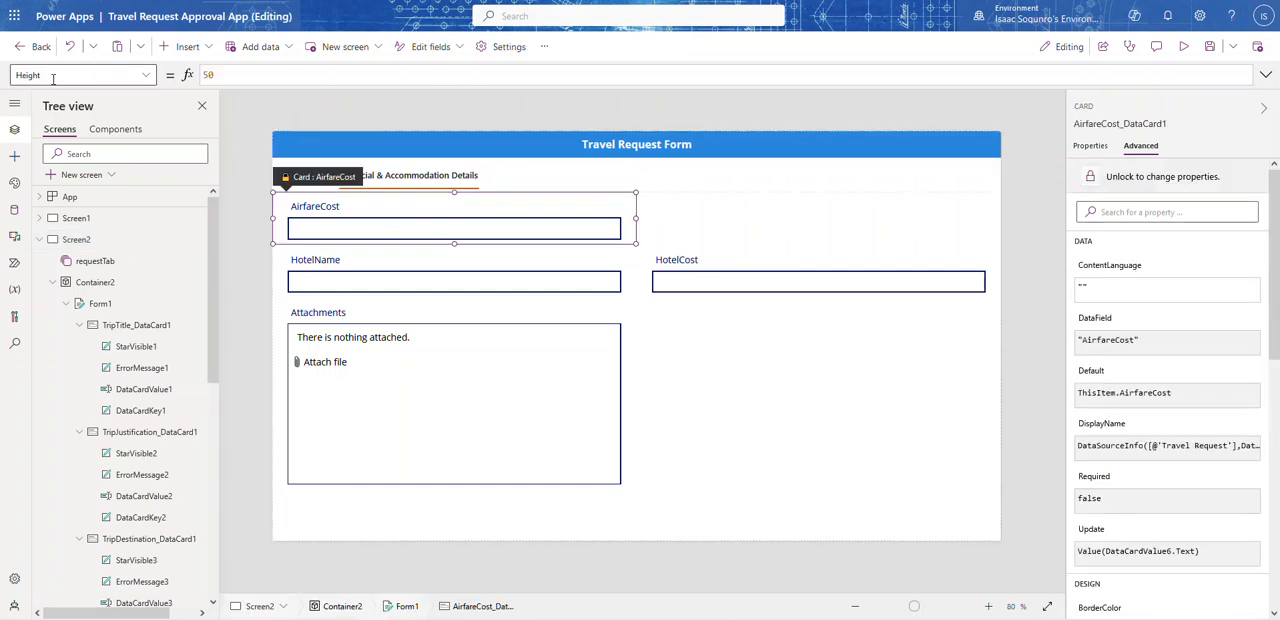
click(146, 75)
scroll(57, 338, down, 3)
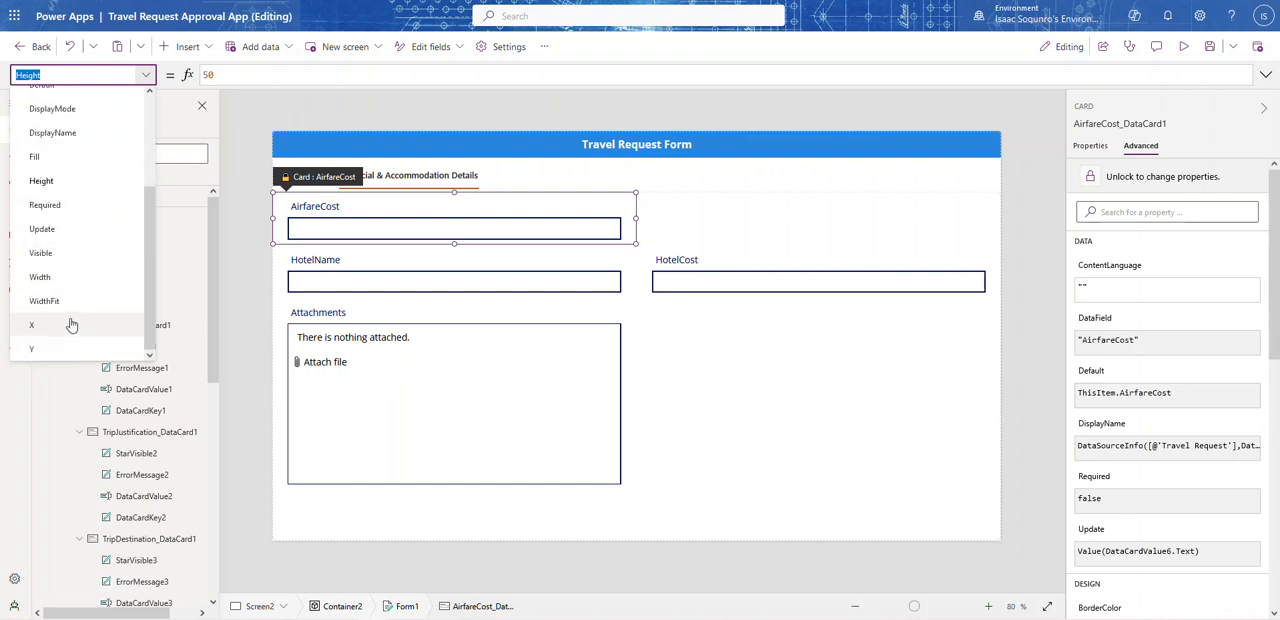
click(60, 277)
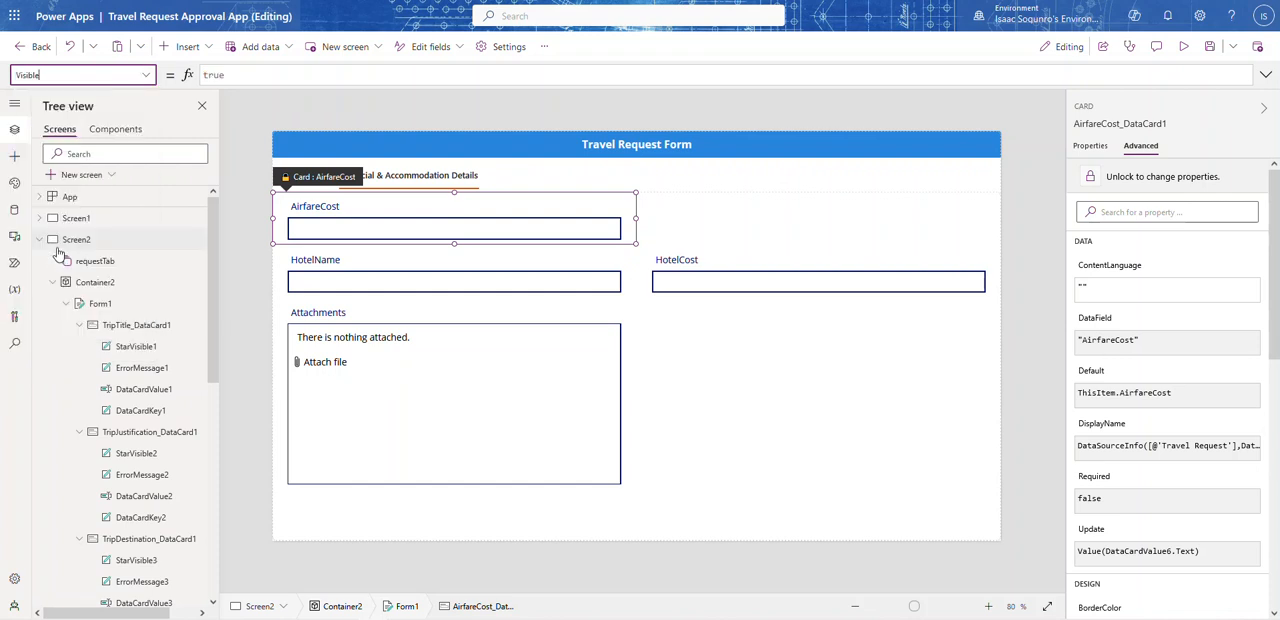
double_click(296, 74)
text(requestTab.Selected.Value = "Trip Details")
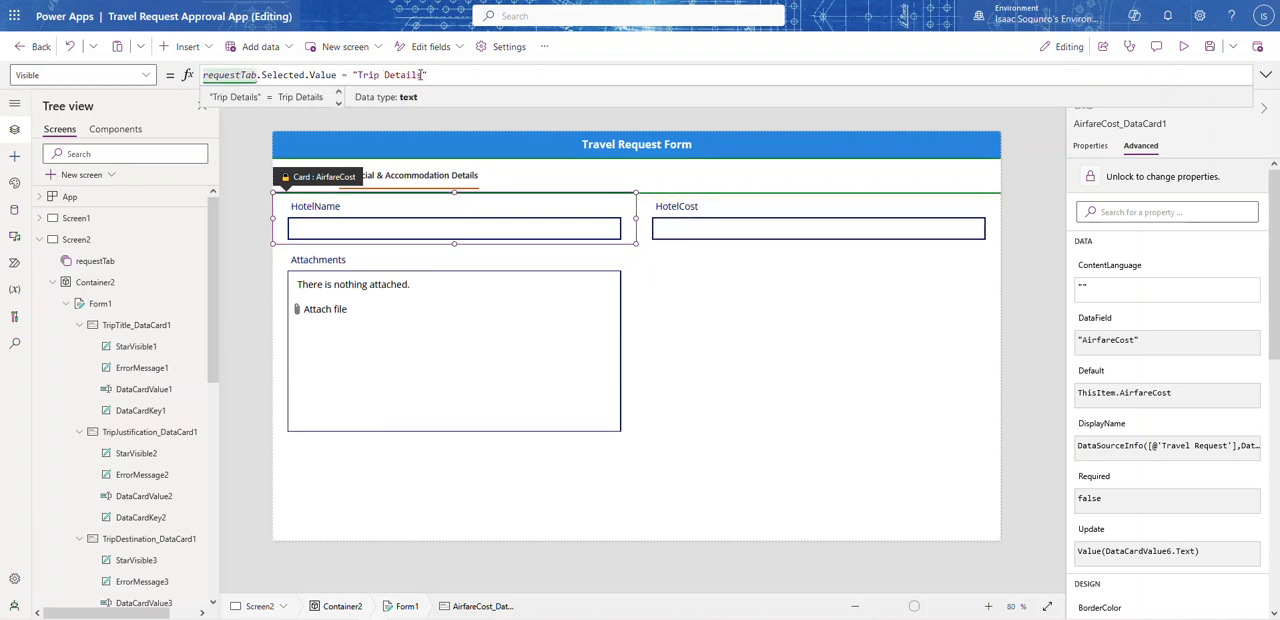
drag(424, 75, 358, 76)
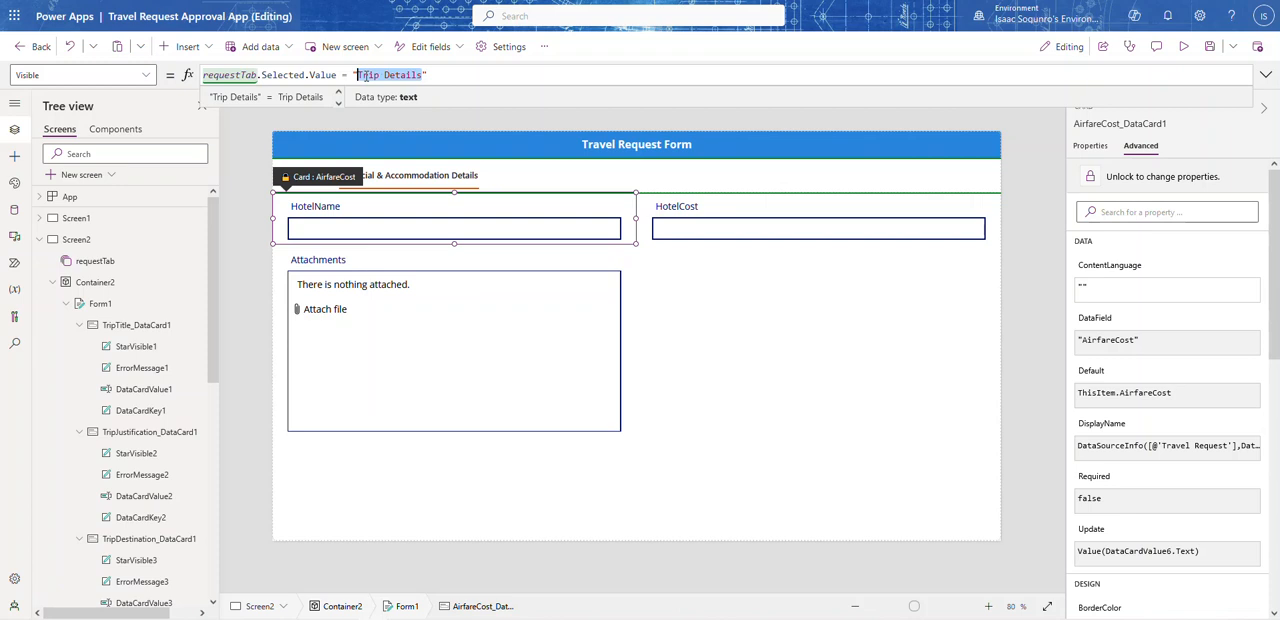
text(Financ)
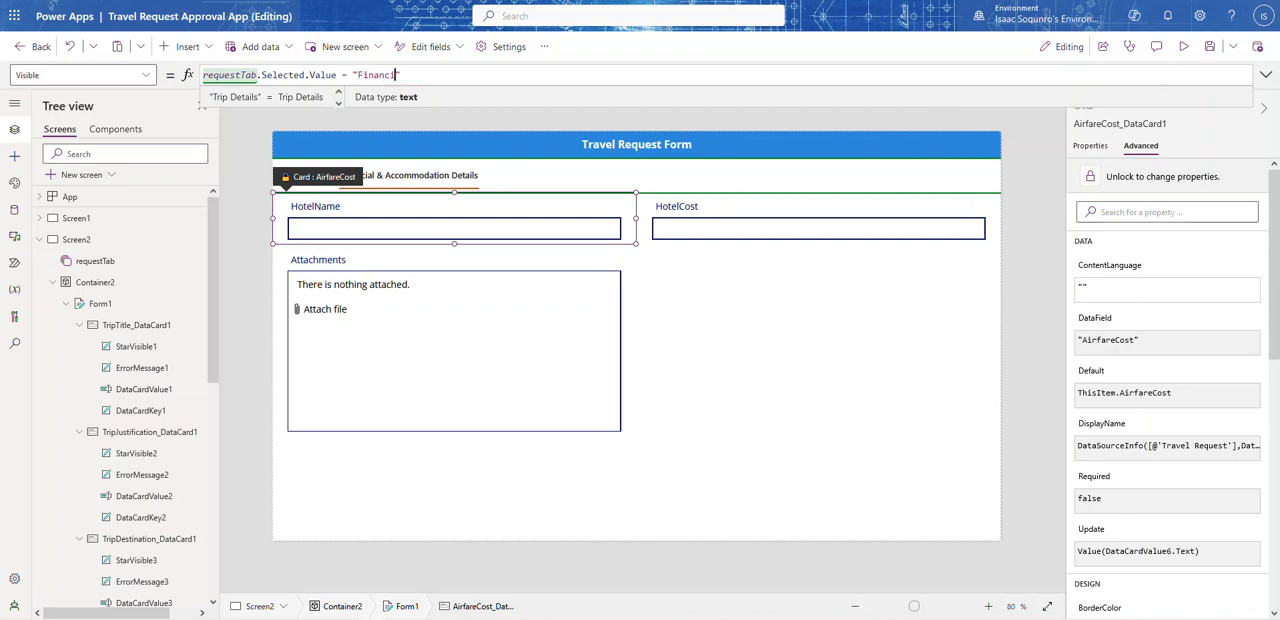
text(ial & Accommodation Details)
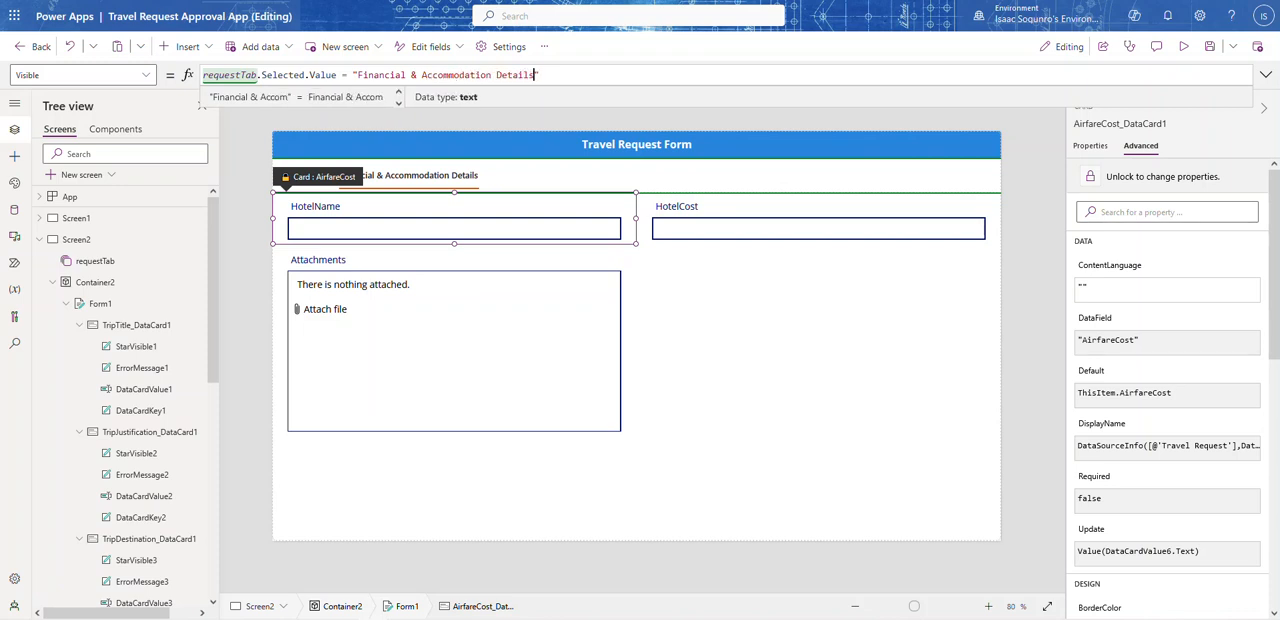
key(ctrl+a)
key(ctrl+c)
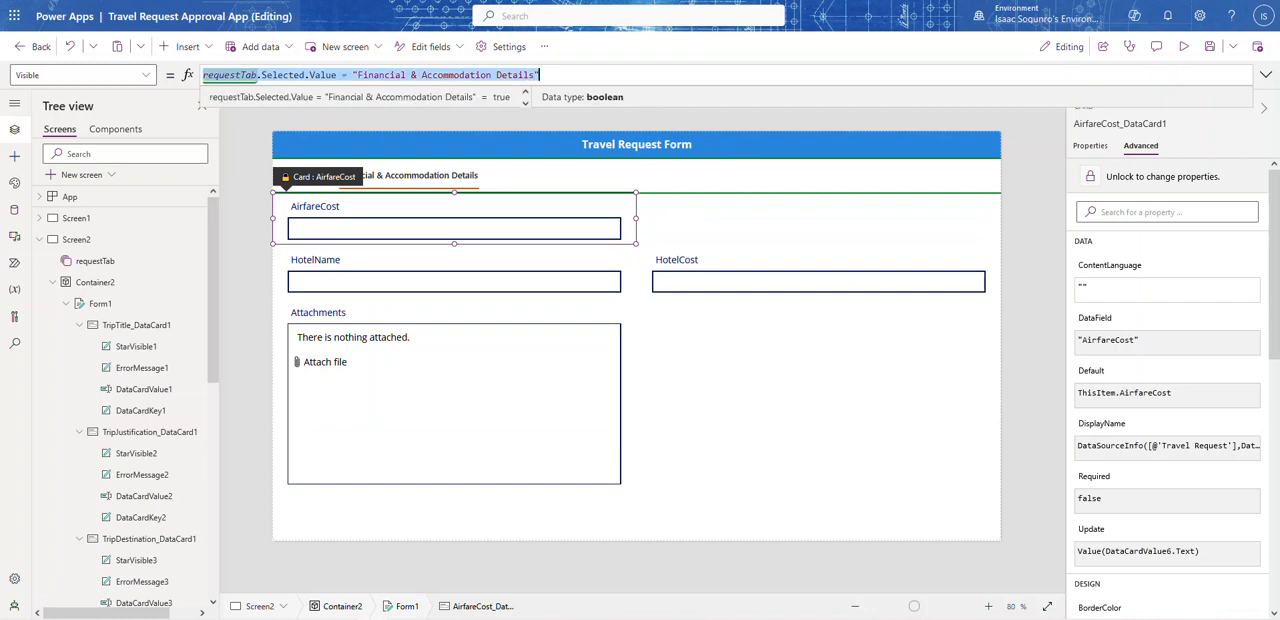
Step: Set the HotelName card's Visible property to the copied formula requestTab.Selected.Value = "Financial & Accommodation Details"
click(396, 254)
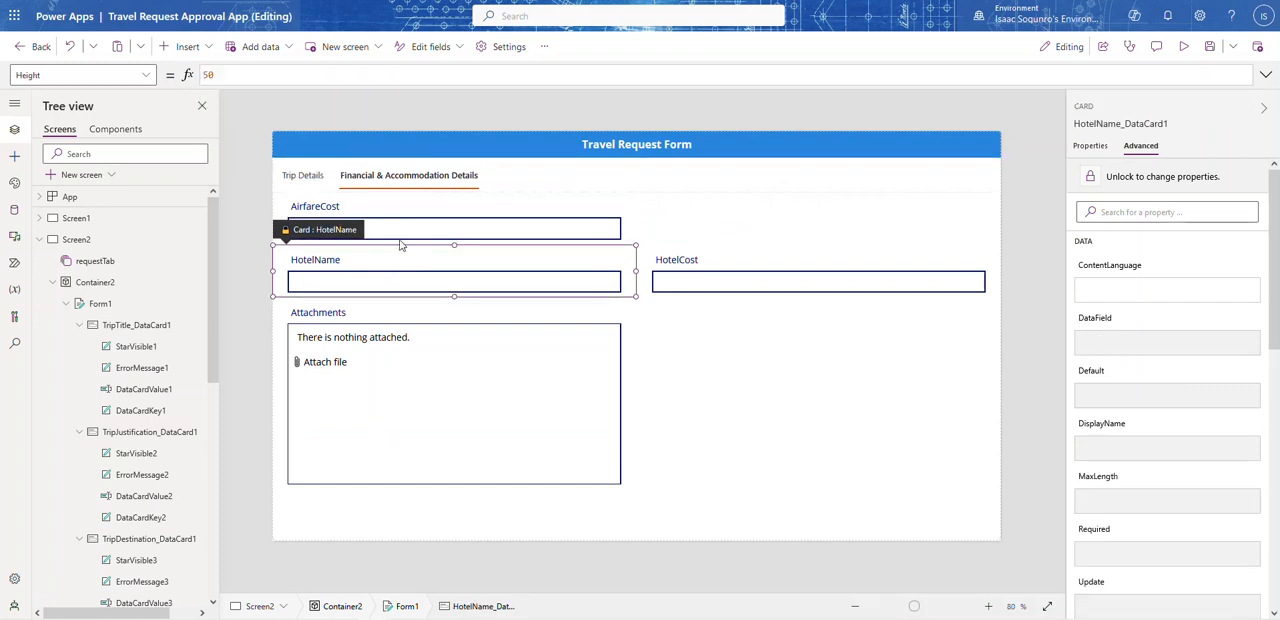
click(152, 80)
scroll(63, 251, down, 2)
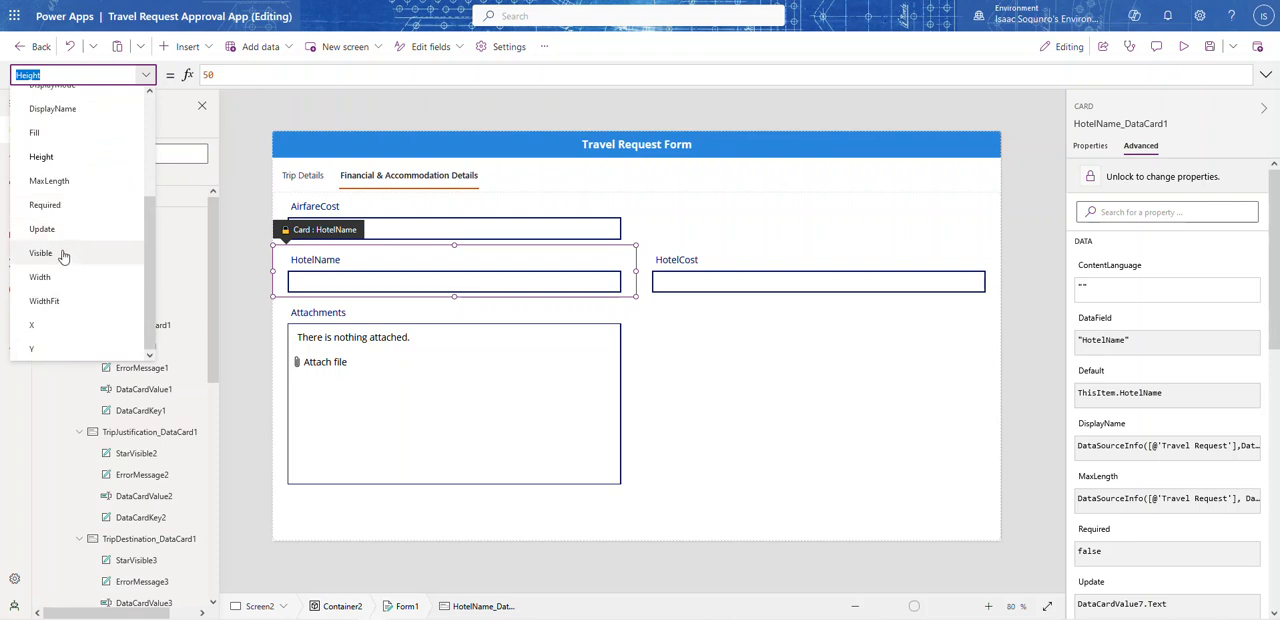
click(62, 250)
click(276, 80)
key(ctrl+a)
key(ctrl+v)
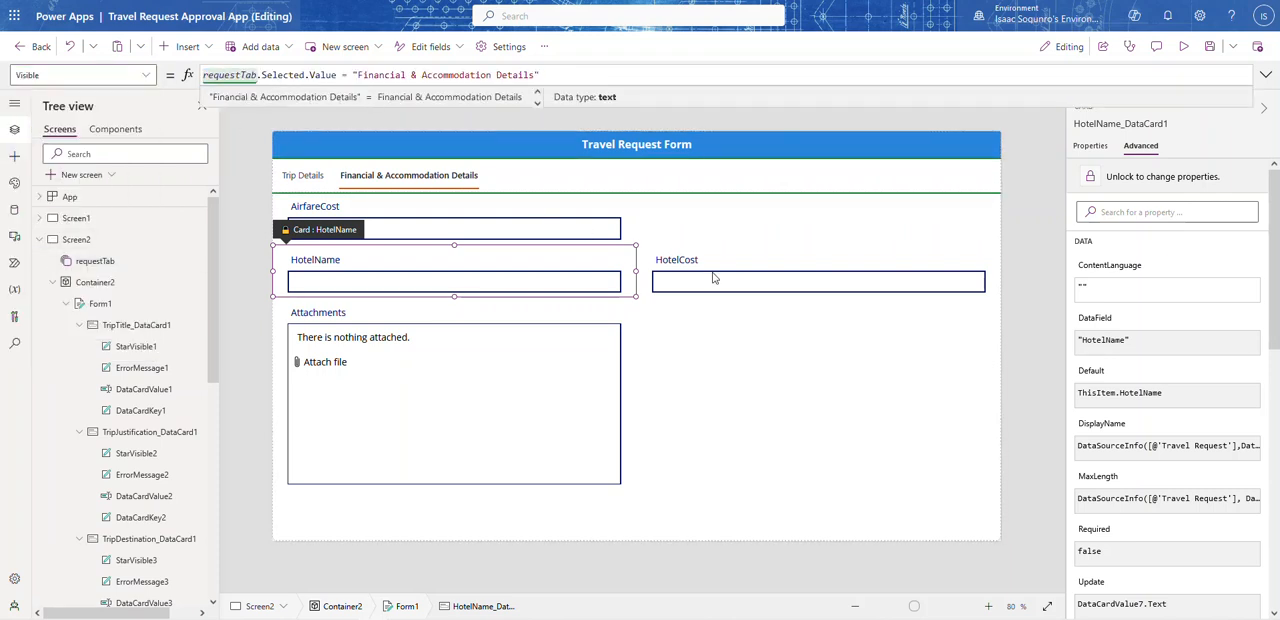
Step: Set the HotelCost card's Visible property to the copied formula requestTab.Selected.Value = "Financial & Accommodation Details"
click(714, 279)
click(146, 75)
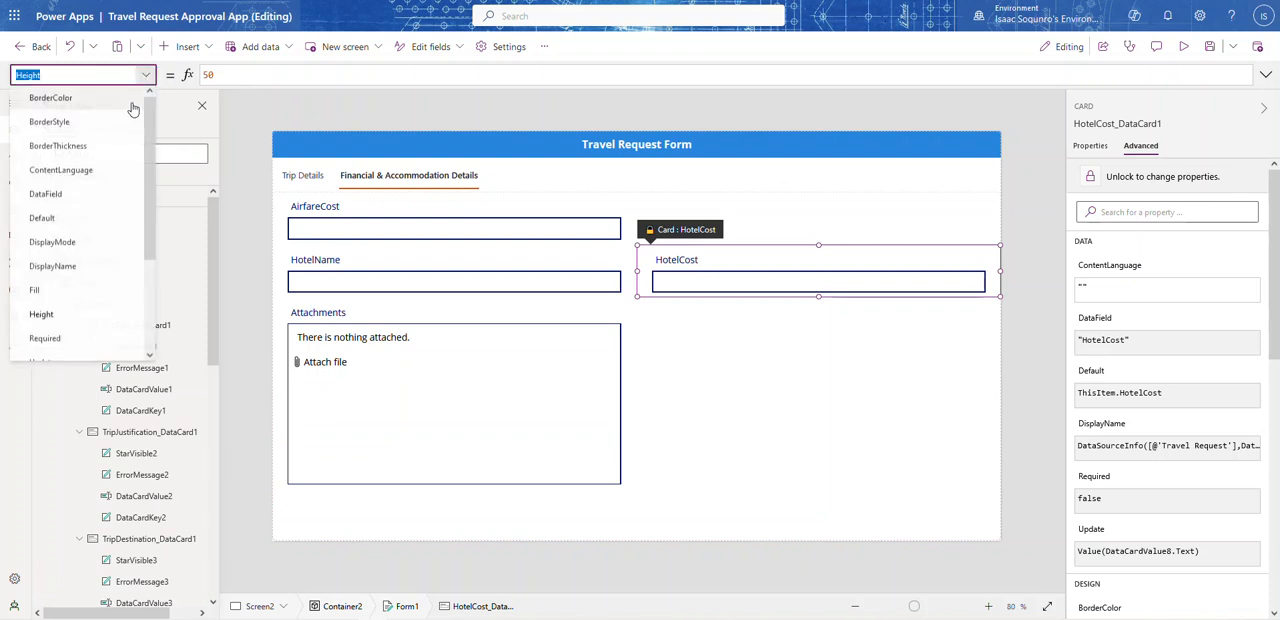
scroll(81, 273, down, 2)
click(45, 253)
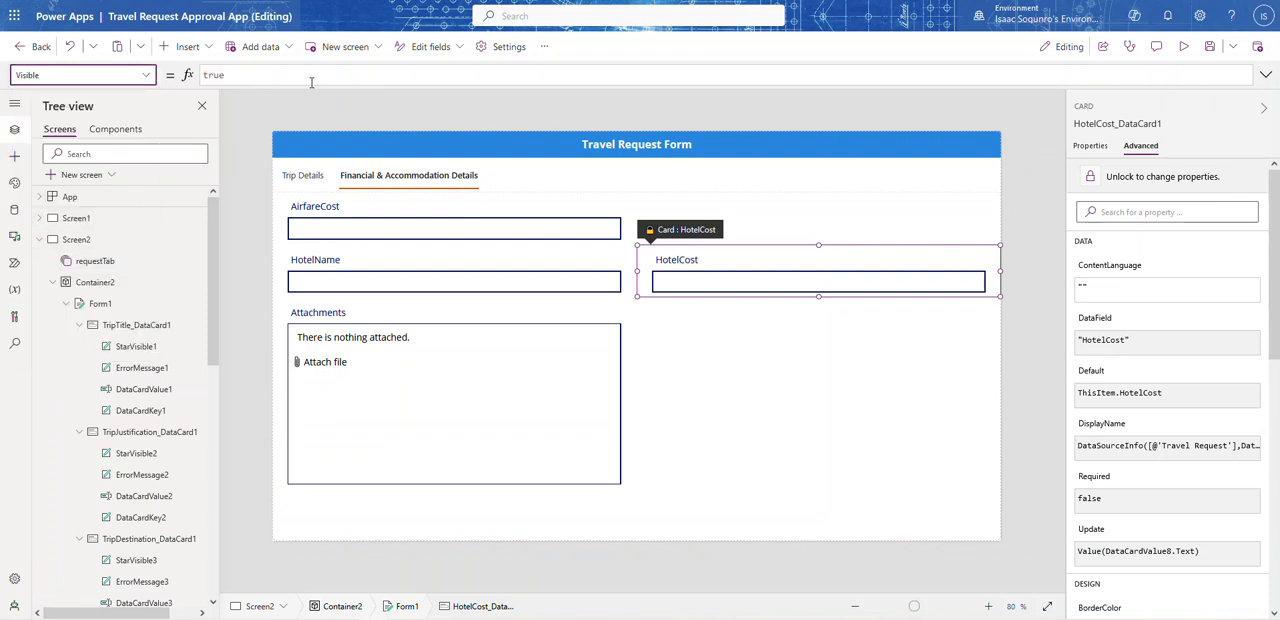
Step: Set the Attachments card's Visible property to the copied formula requestTab.Selected.Value = "Financial & Accommodation Details"
click(388, 333)
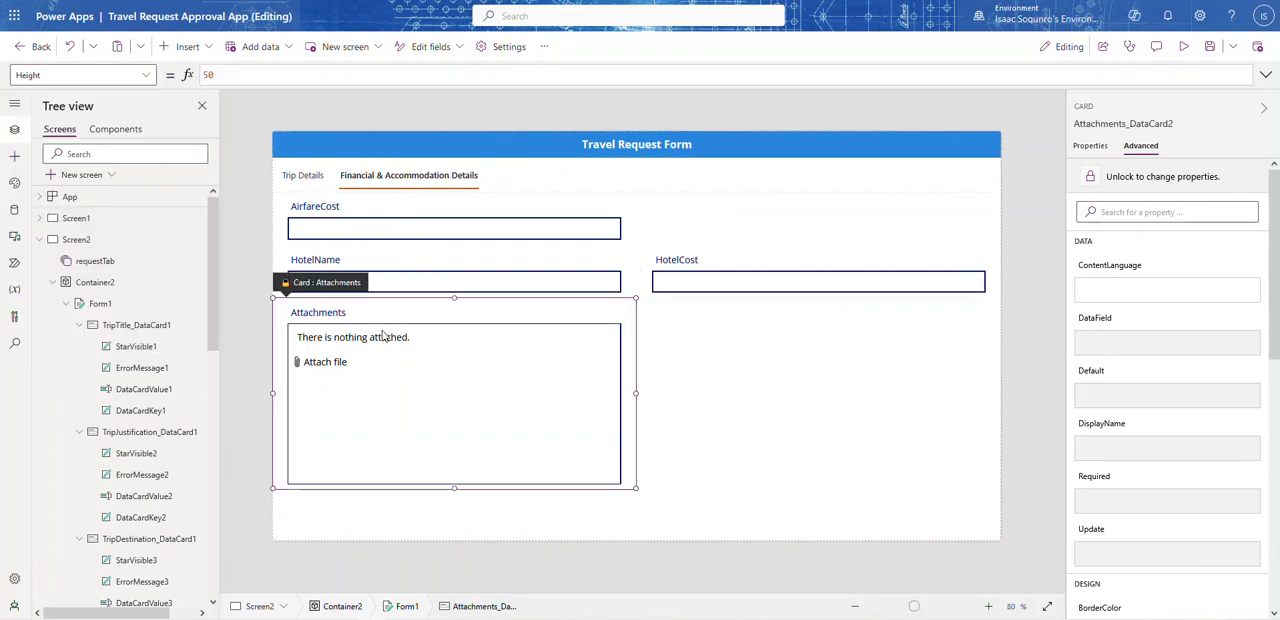
click(146, 75)
scroll(80, 277, down, 3)
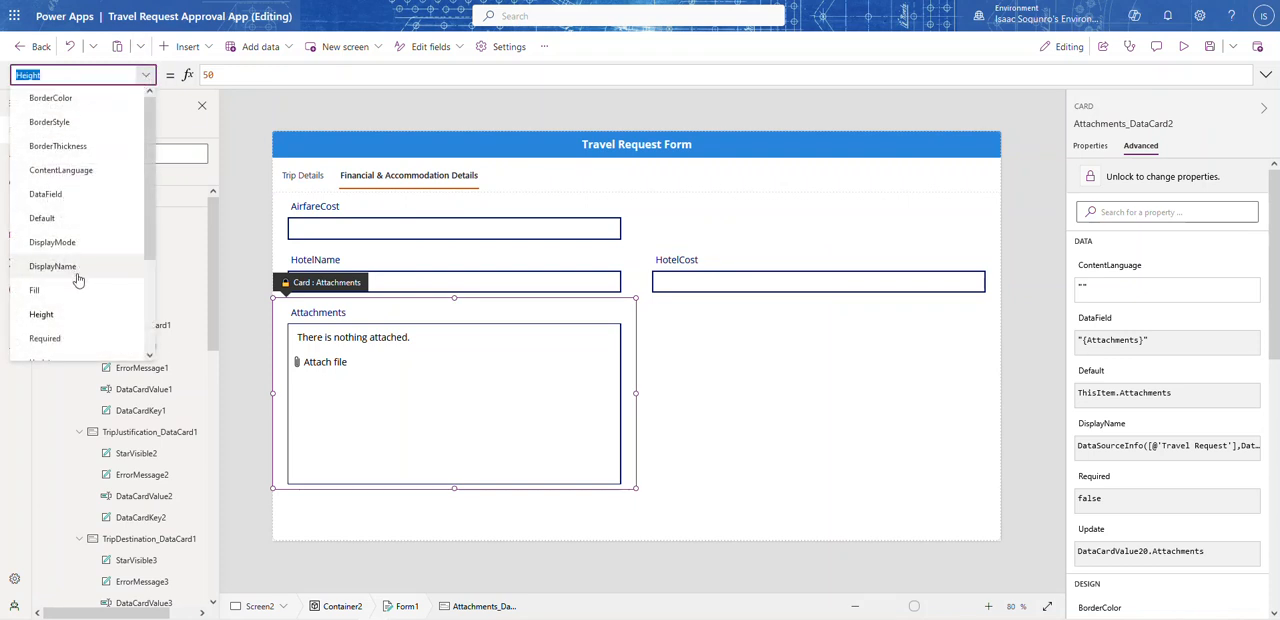
click(50, 253)
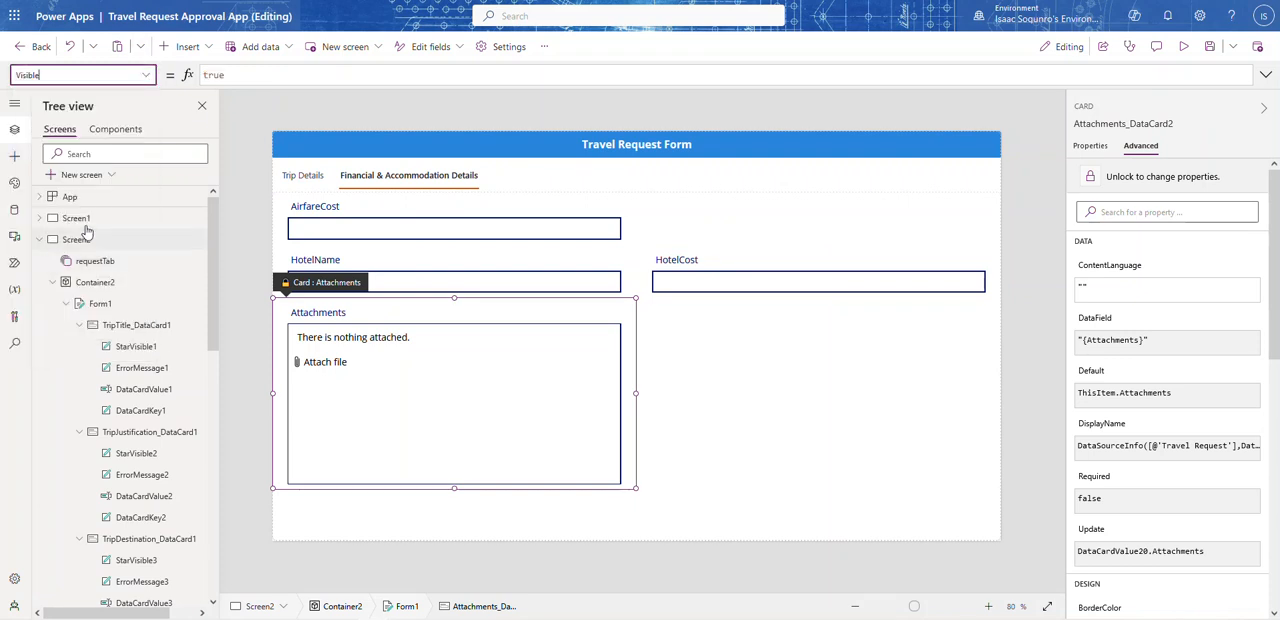
click(238, 75)
key(ctrl+a)
key(ctrl+v)
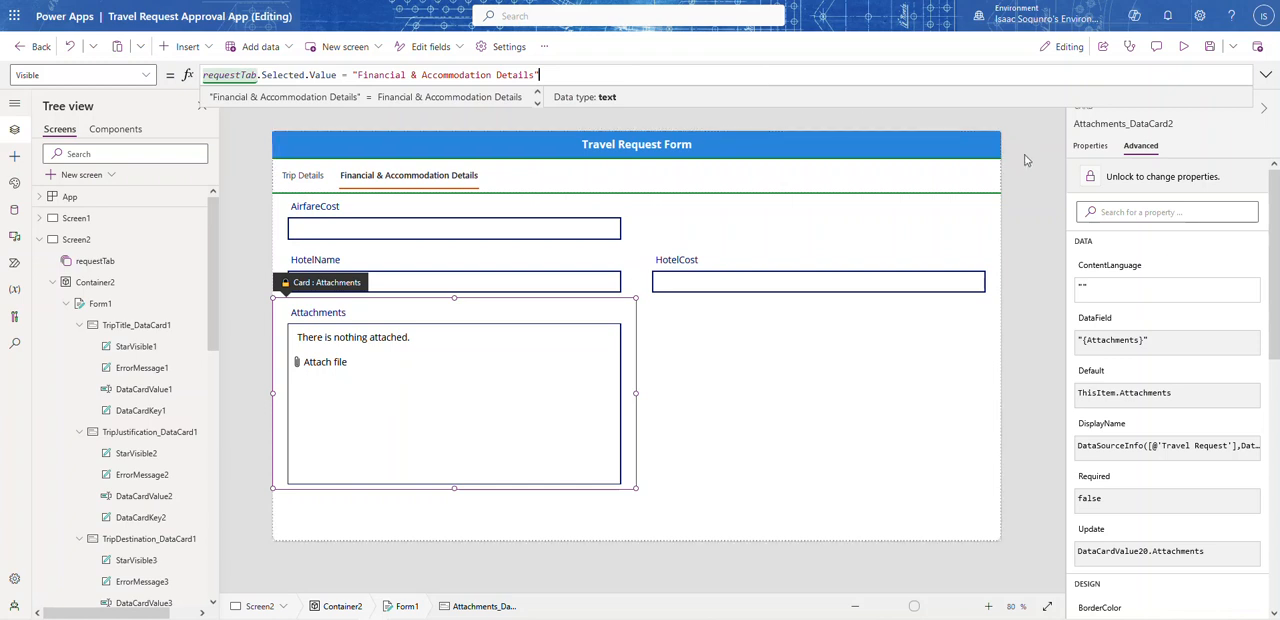
click(1025, 158)
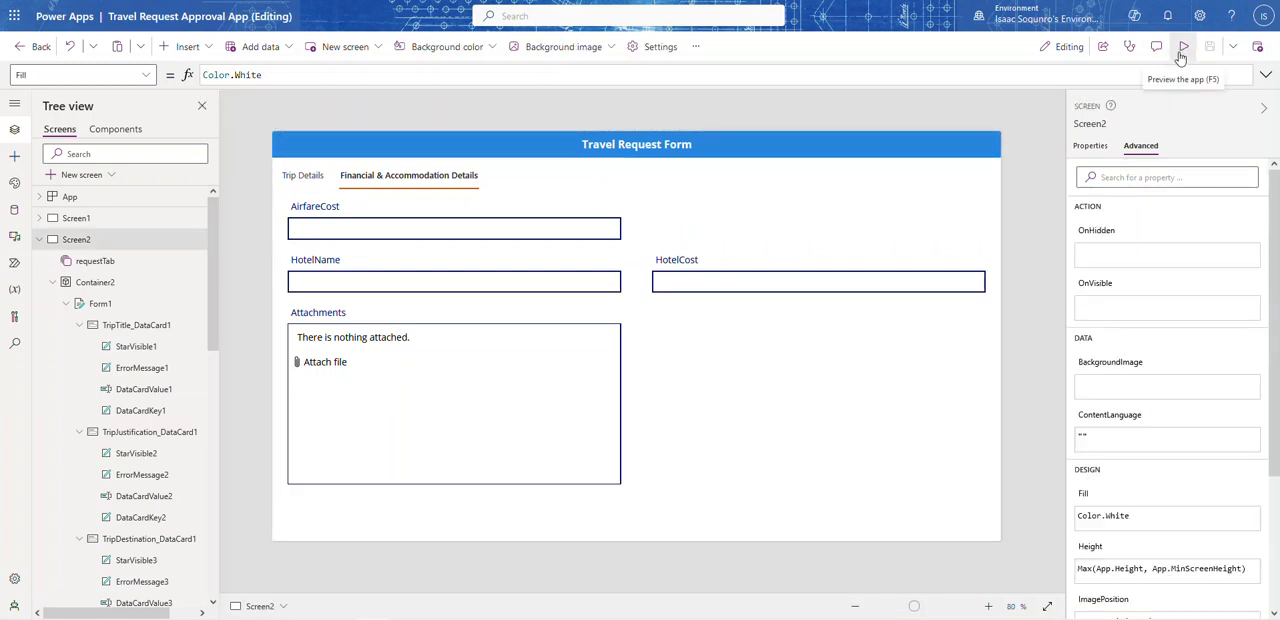
Step: Preview the app, switching between Trip Details and Financial & Accommodation Details to check the cards shown, and return to editing
click(1182, 50)
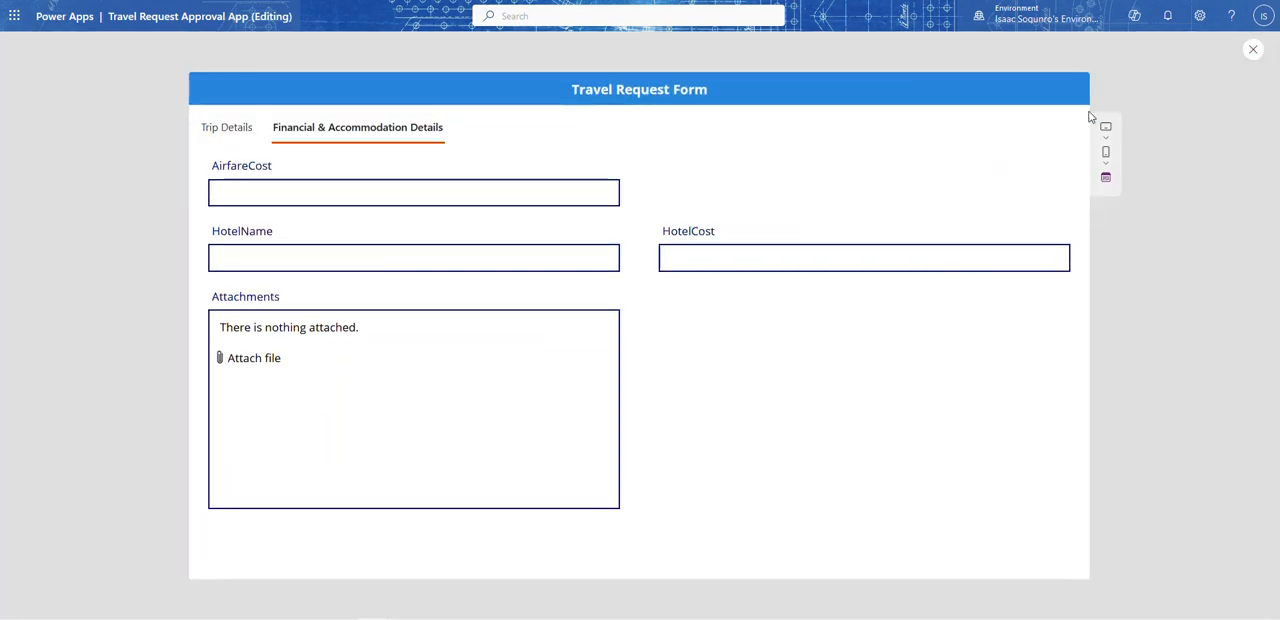
click(233, 134)
click(297, 133)
click(228, 133)
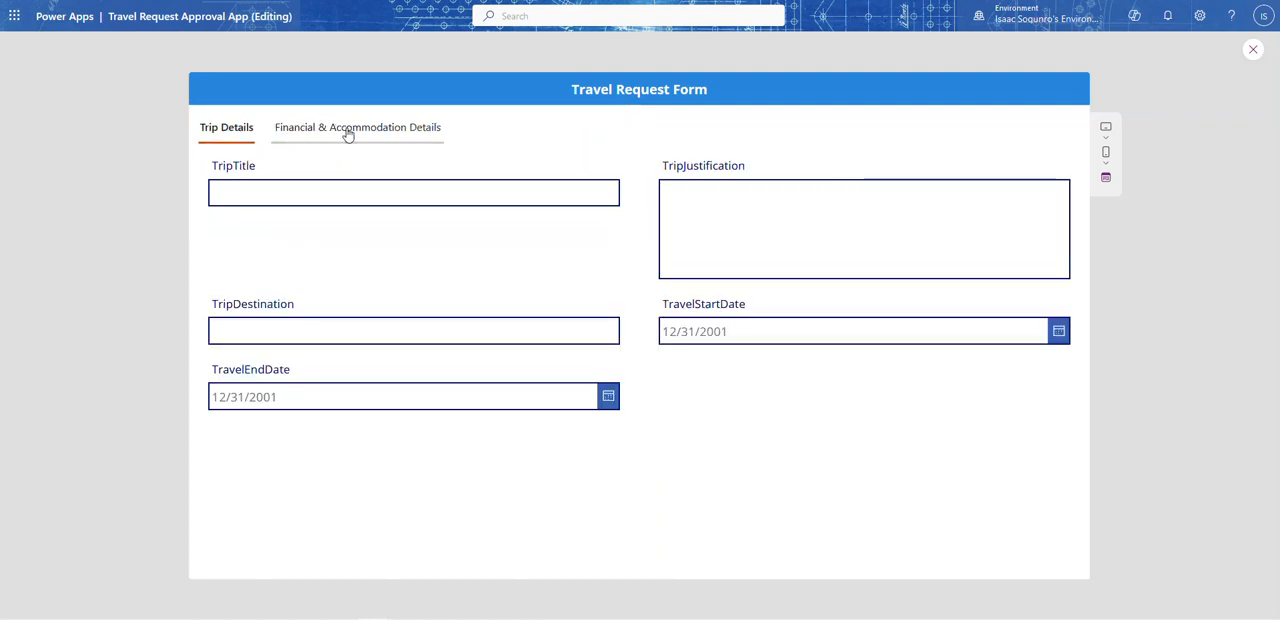
click(1255, 51)
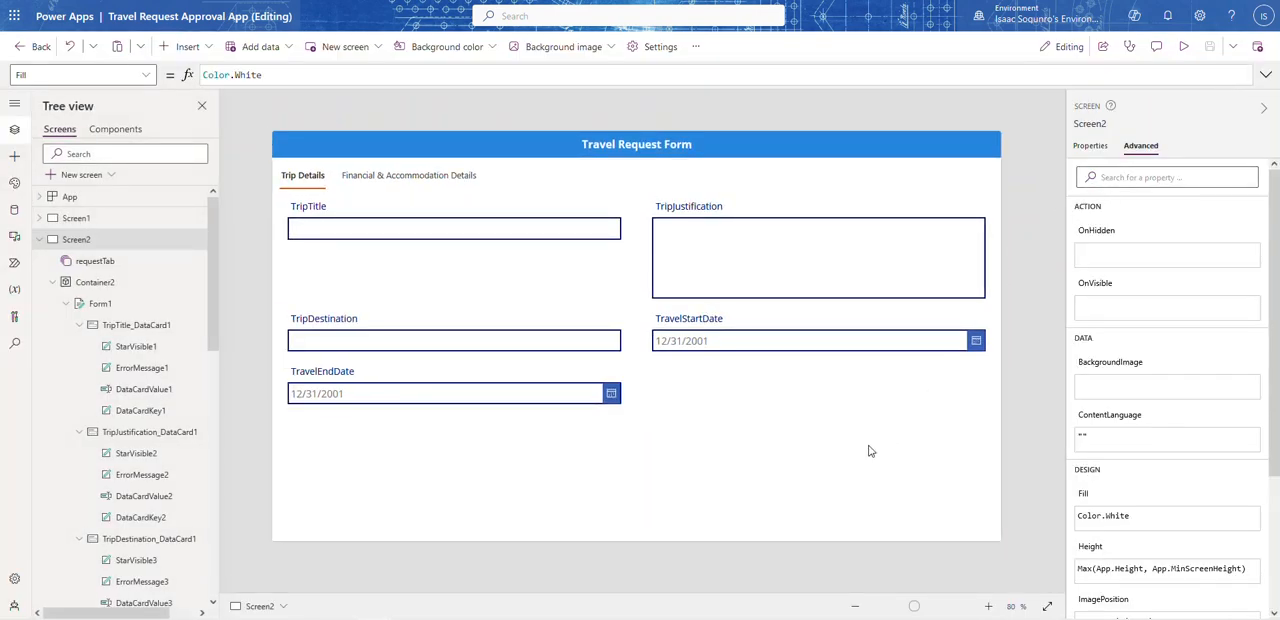
Step: Move the TripDestination field above TripJustification in Form1's field order and close the field list
click(1091, 147)
click(1253, 200)
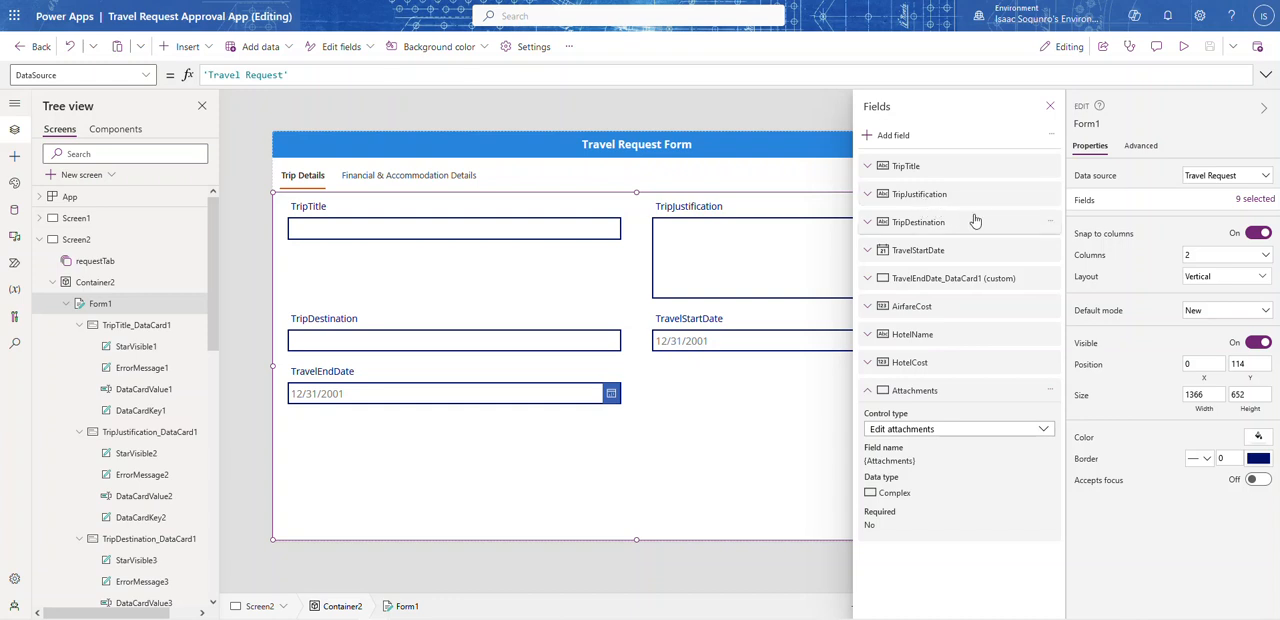
click(1050, 194)
click(1080, 265)
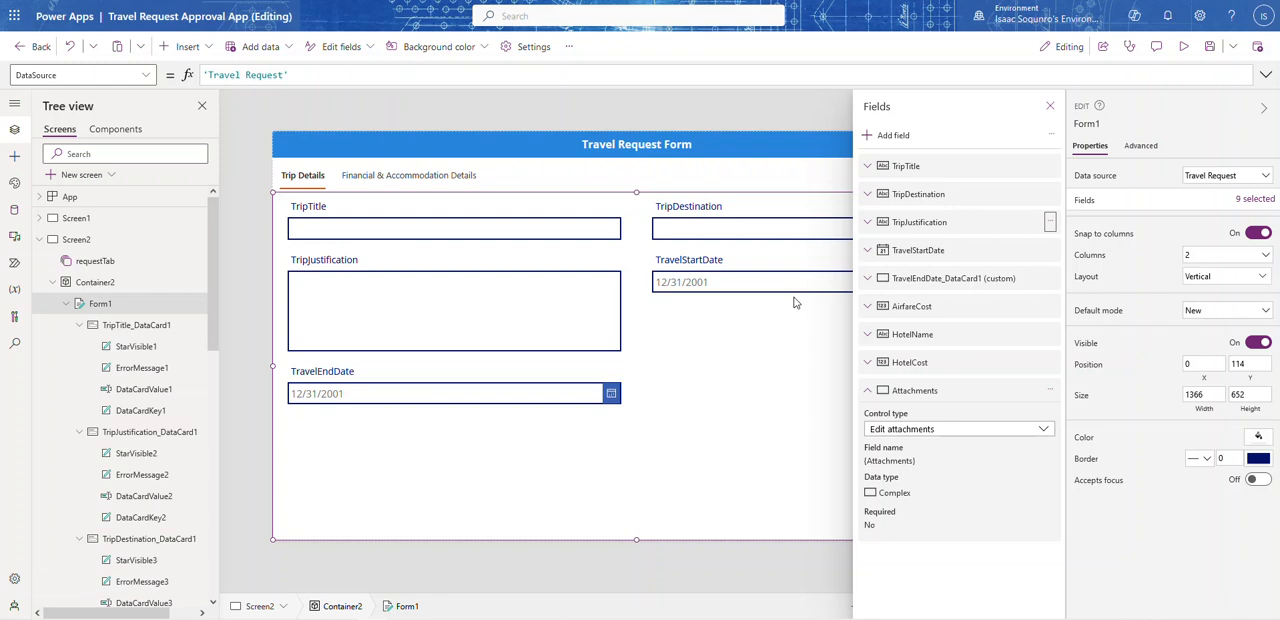
click(869, 392)
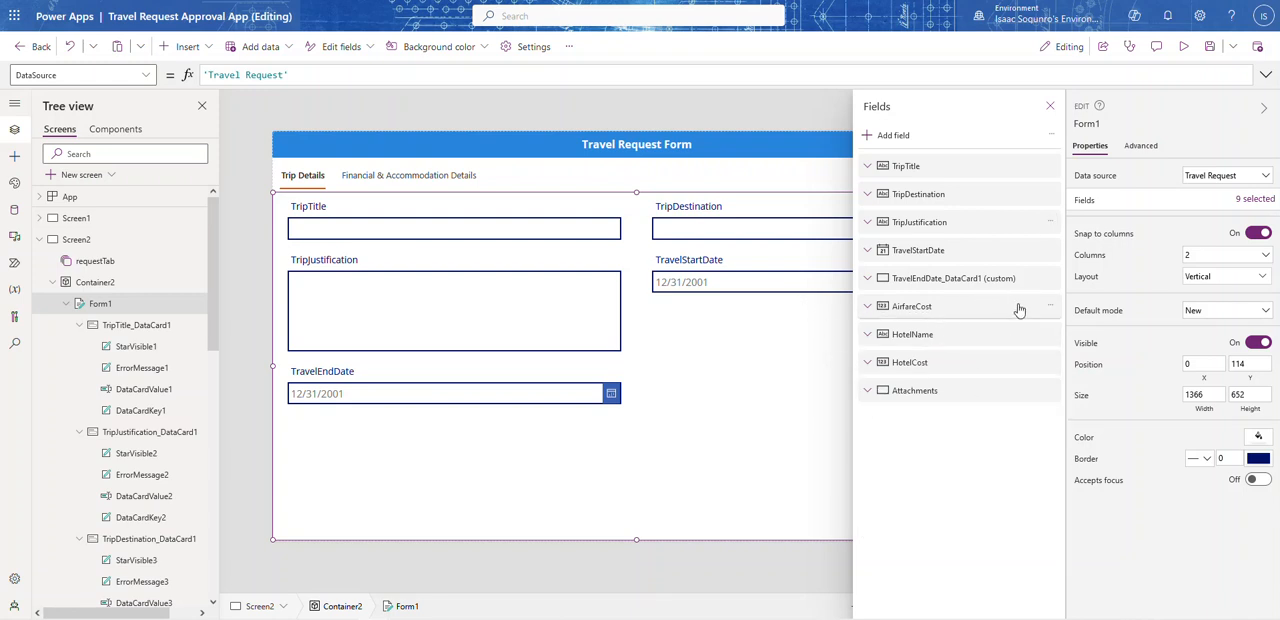
click(1050, 105)
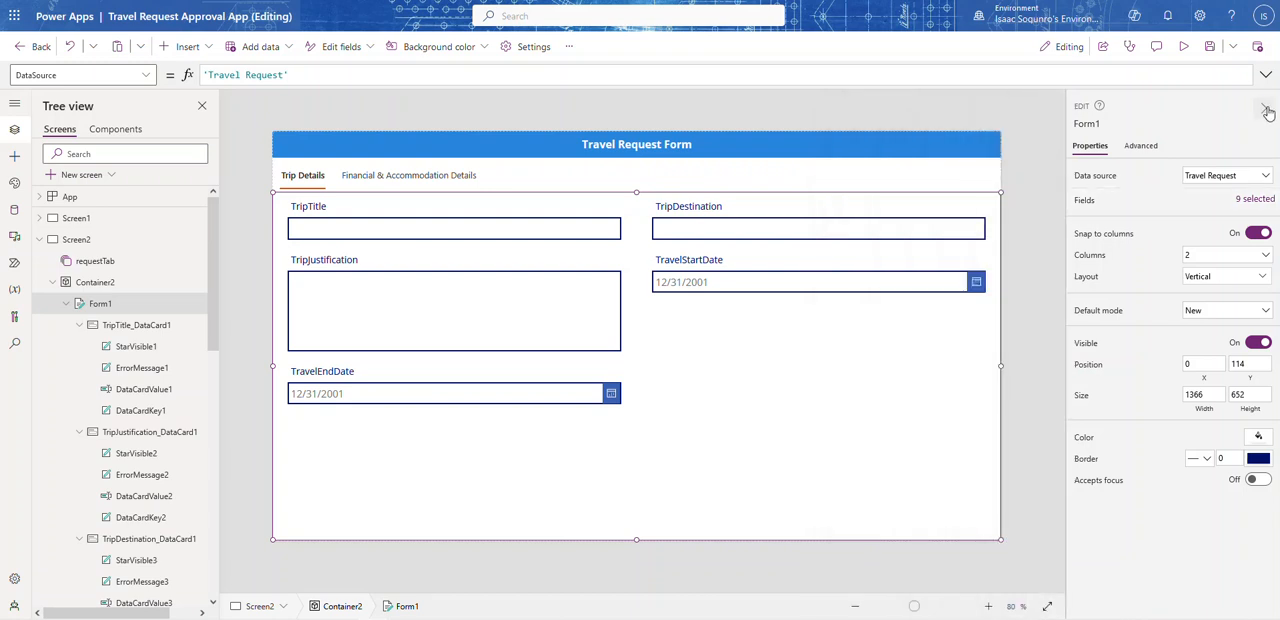
Step: Turn on Width fit for the TripJustification card so it spans the full width of the form
click(1263, 107)
click(674, 324)
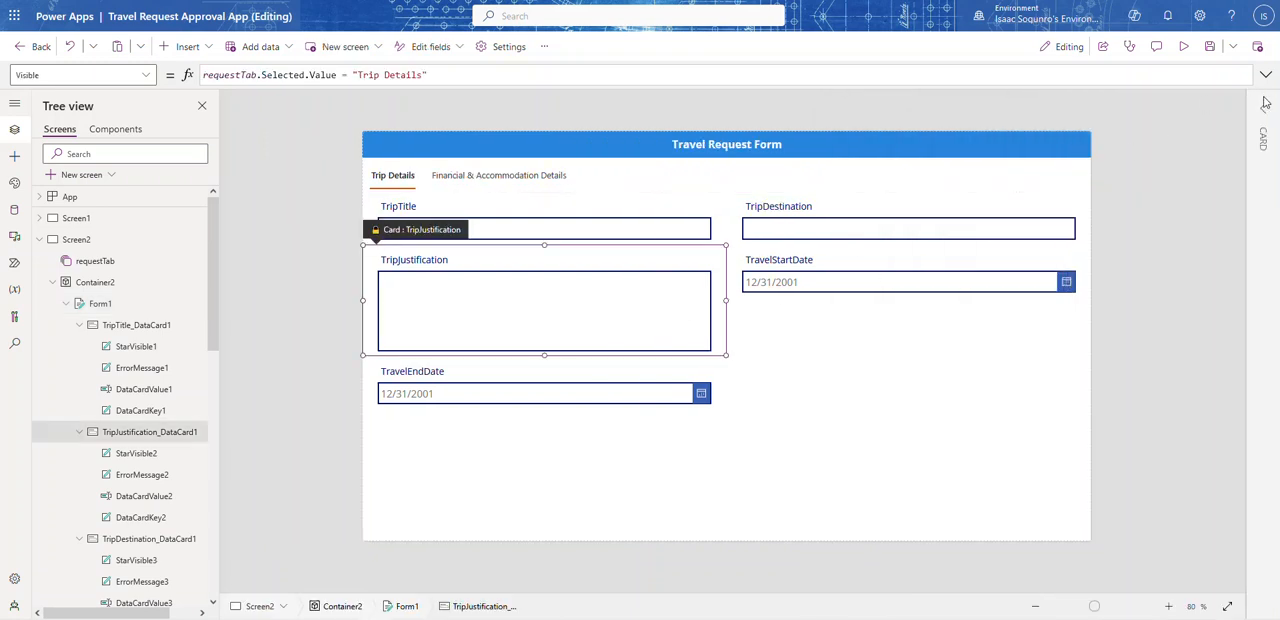
click(1263, 107)
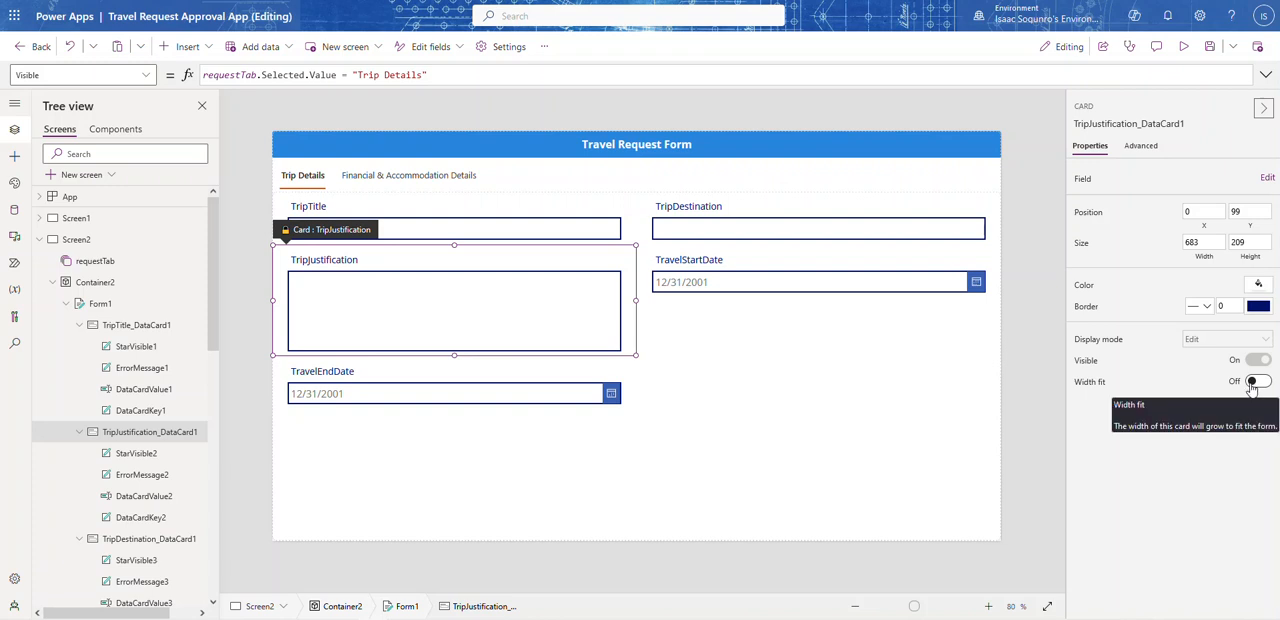
click(1256, 382)
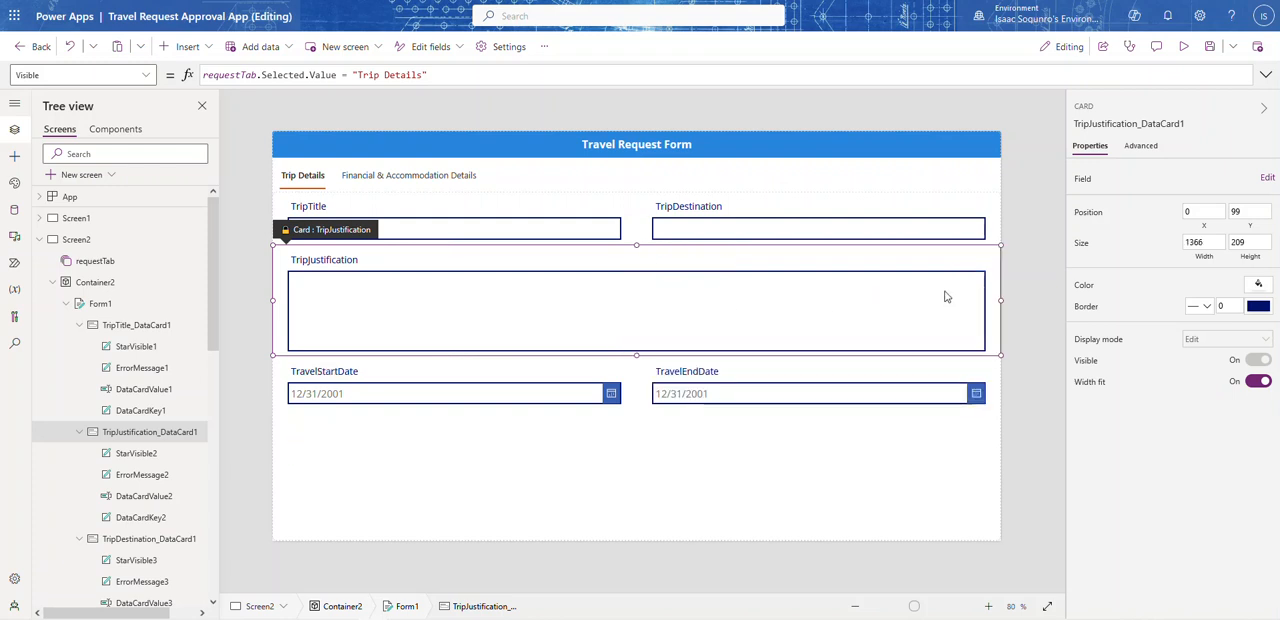
click(1027, 157)
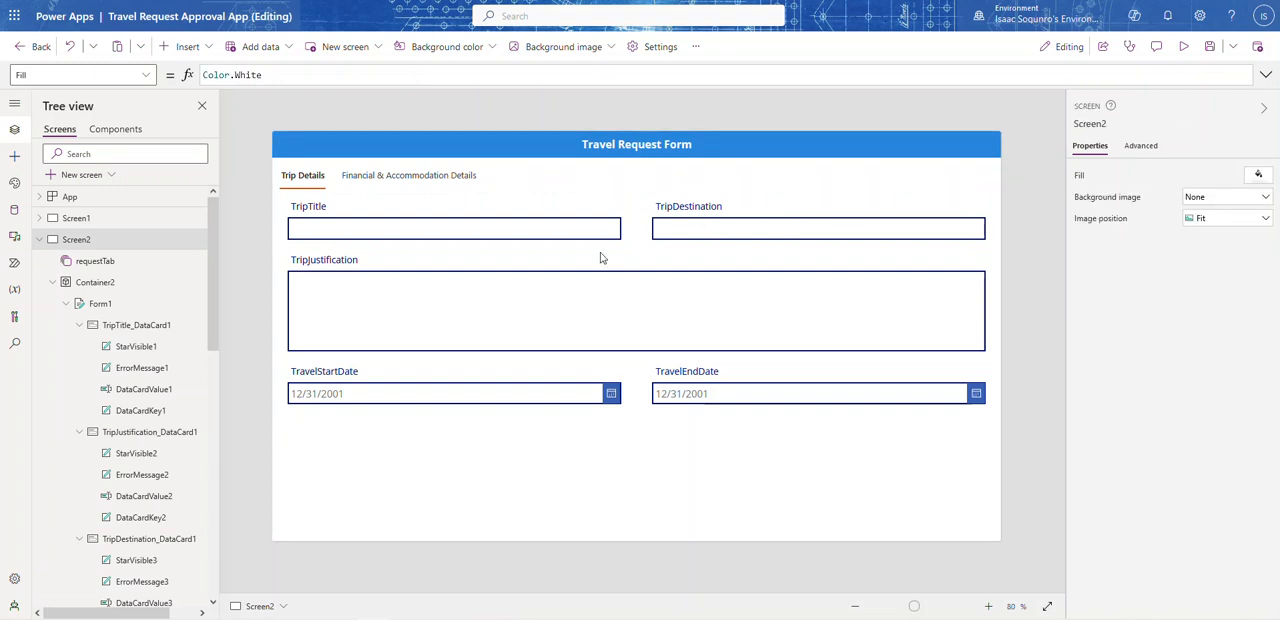
Step: Preview the app, switching repeatedly between Trip Details and Financial & Accommodation Details to check the rearranged fields, and return to editing
click(1183, 46)
click(388, 137)
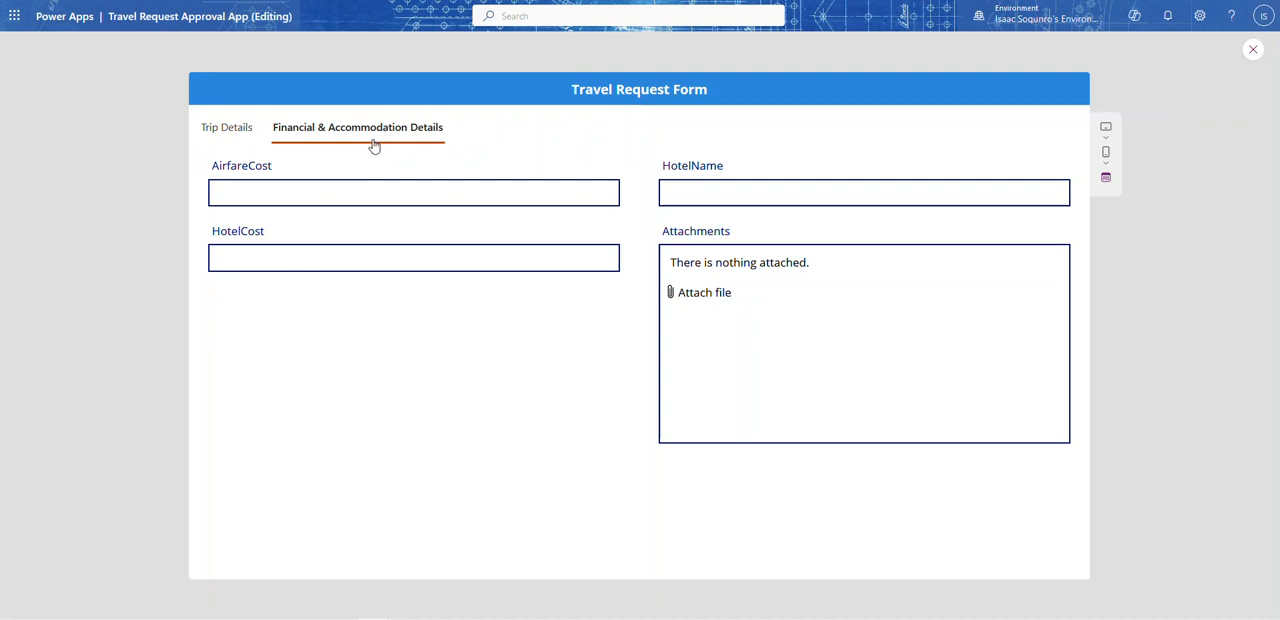
click(248, 135)
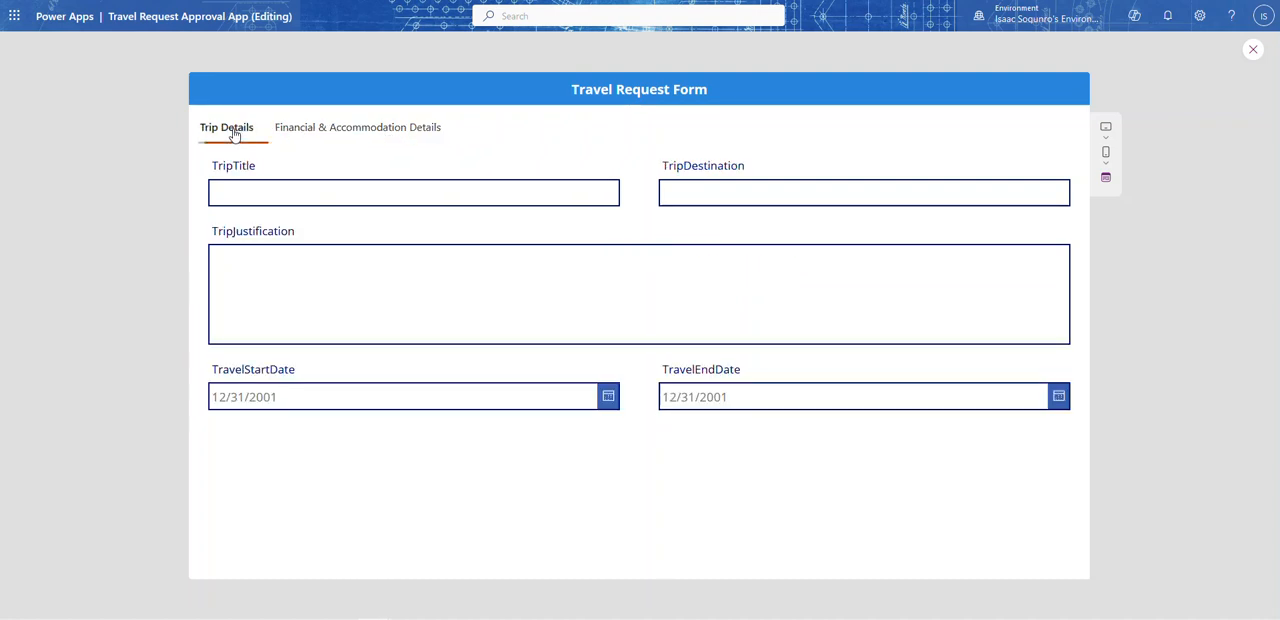
click(309, 128)
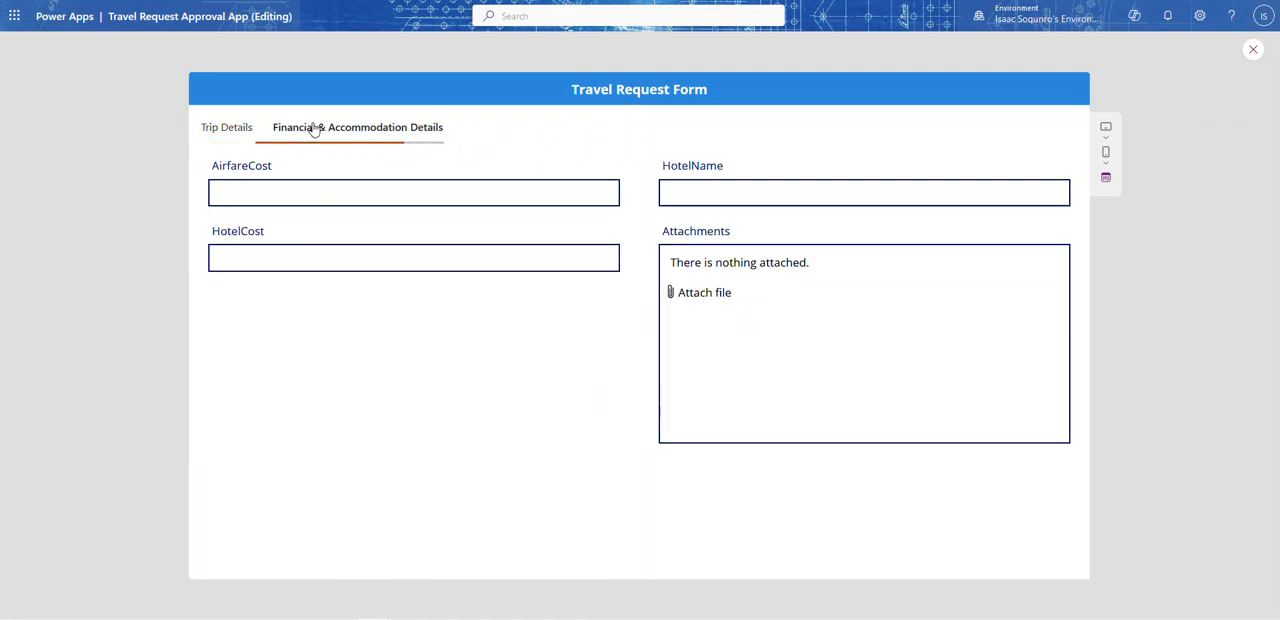
click(229, 135)
click(362, 138)
click(243, 128)
click(282, 128)
click(250, 129)
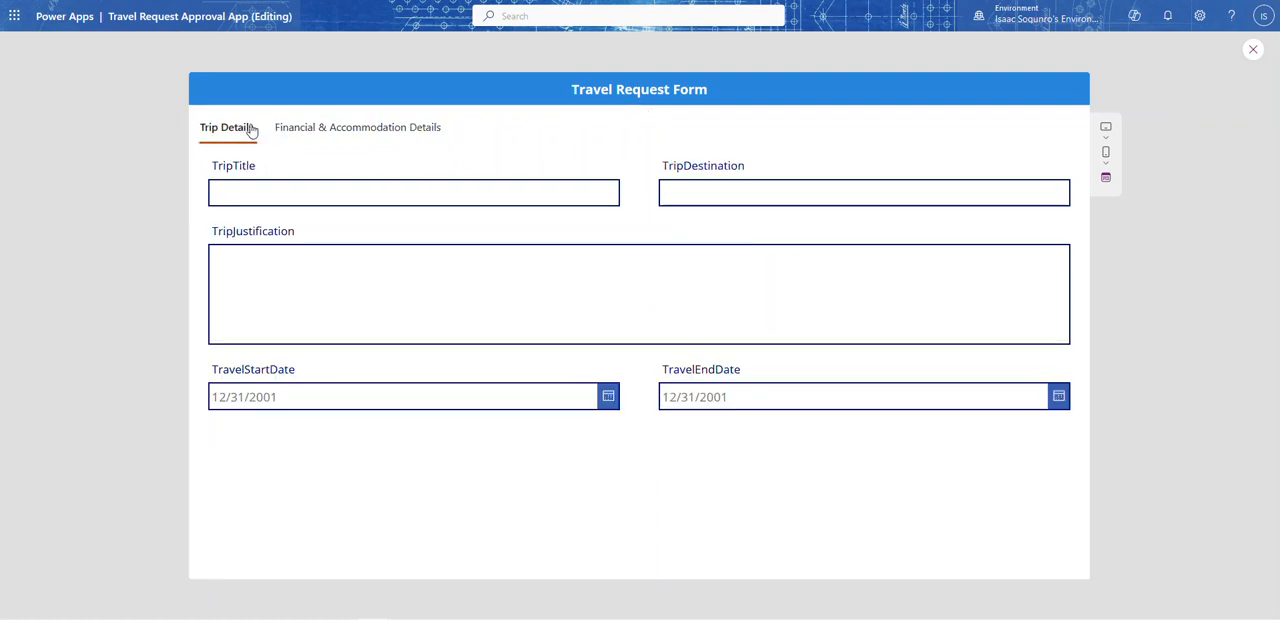
click(1253, 49)
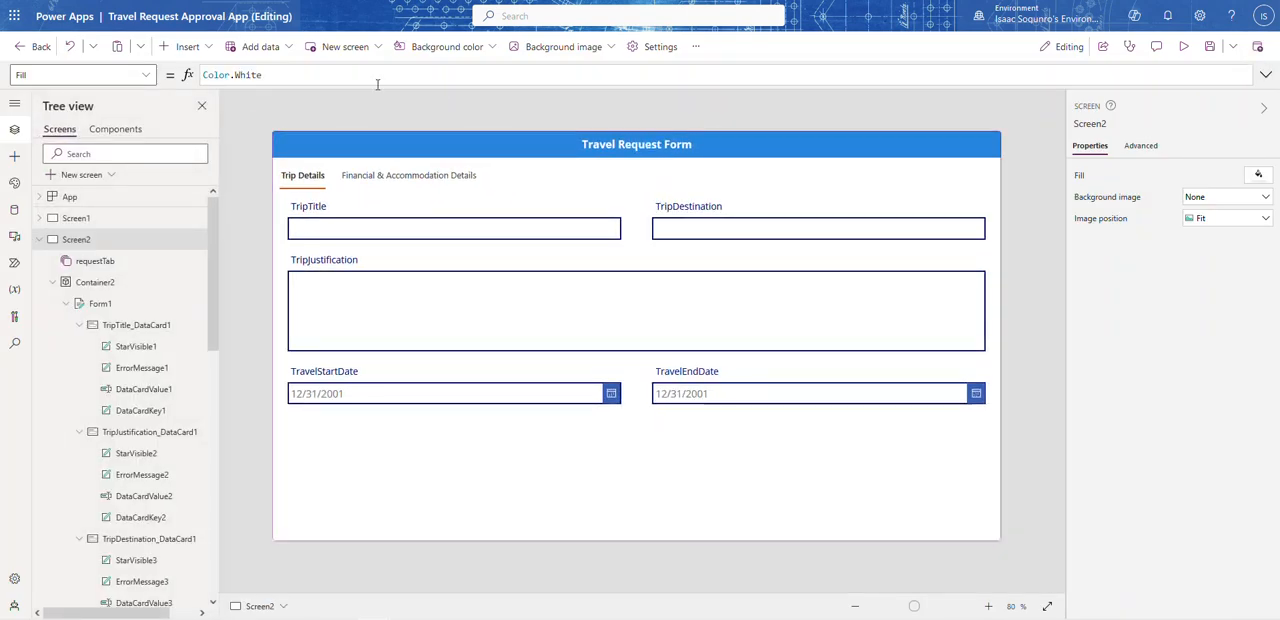
Step: Insert a modern button centred below the travel date fields on Screen2 and set its text to Submit
click(190, 47)
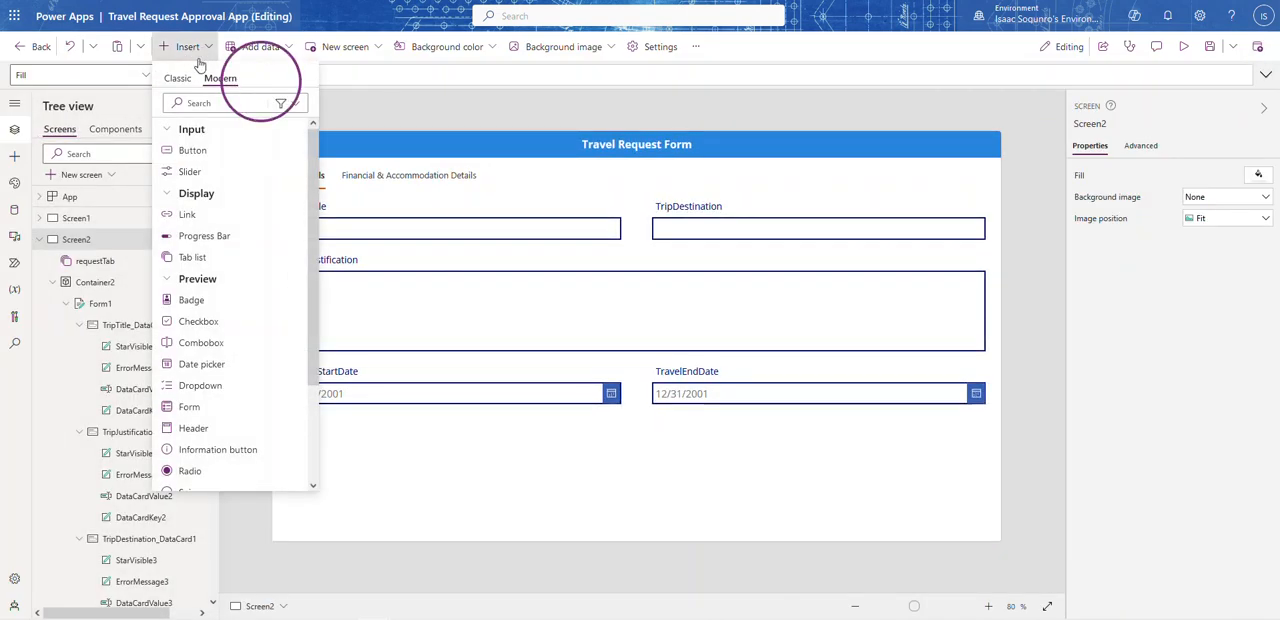
click(193, 151)
drag(320, 162, 637, 464)
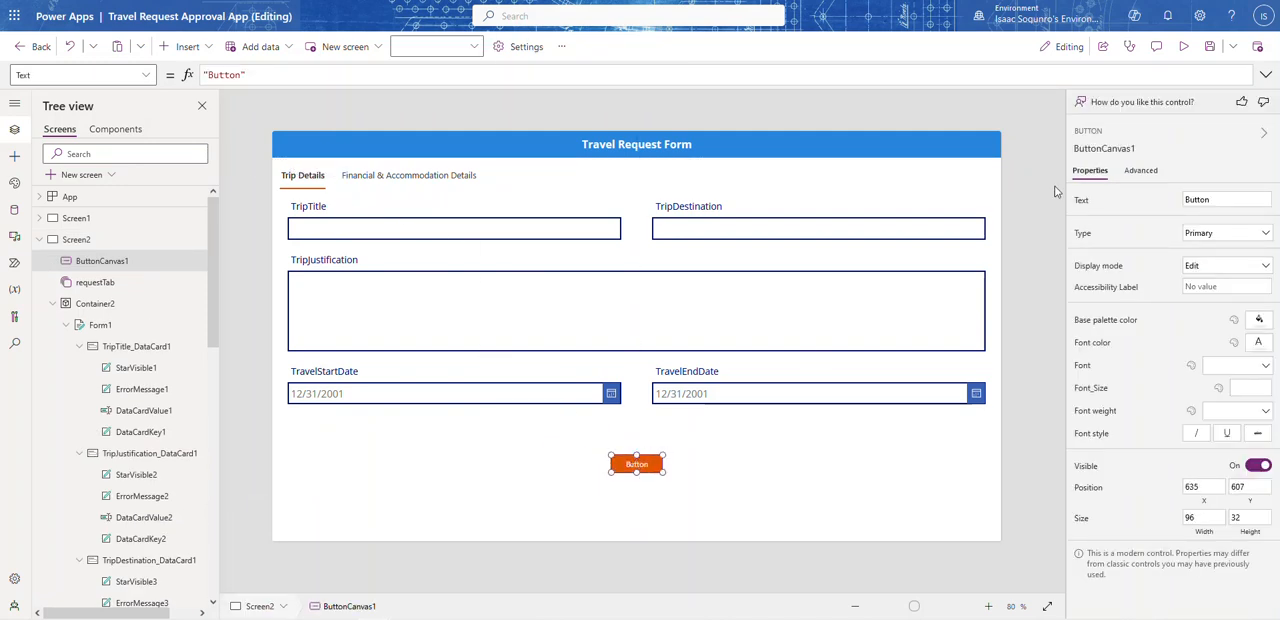
double_click(1198, 199)
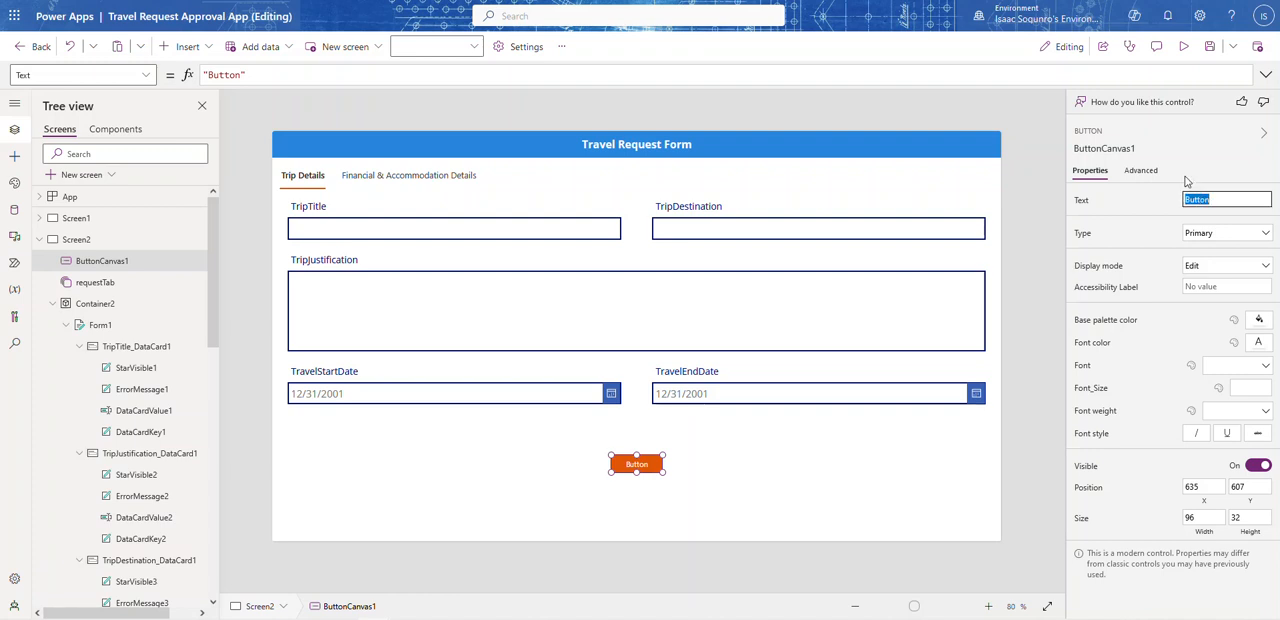
text(Su)
click(996, 177)
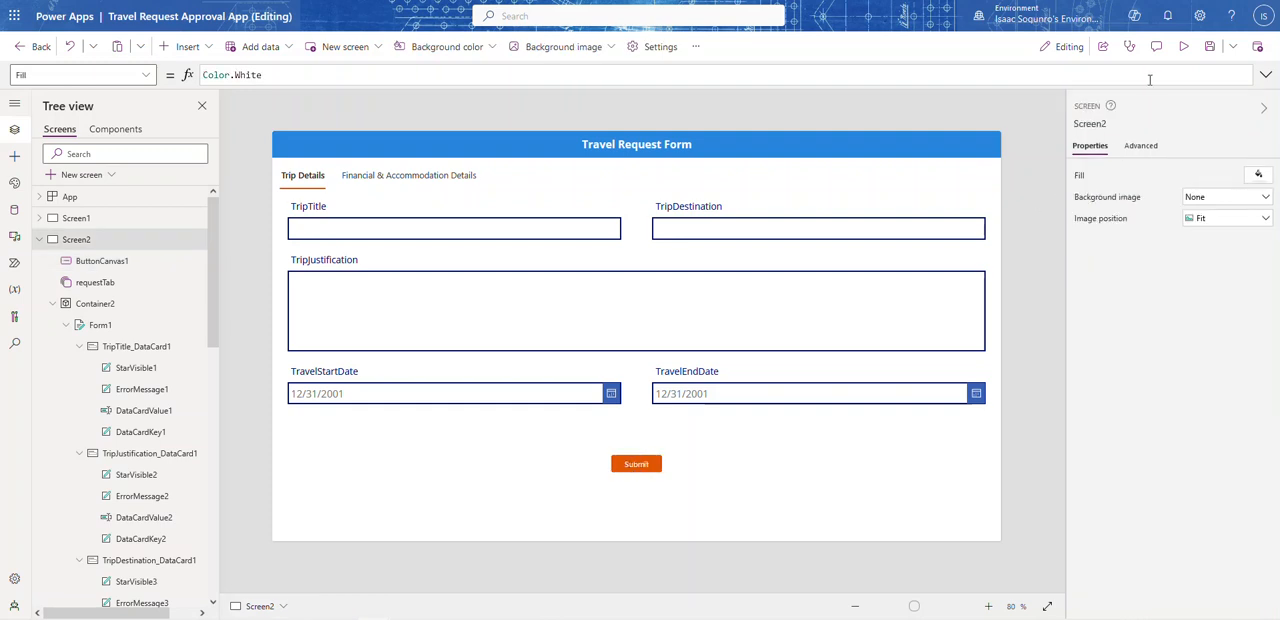
Step: Enlarge the Submit button to about 143 by 54 and place it at about X 611, Y 623
click(655, 465)
drag(677, 471, 640, 488)
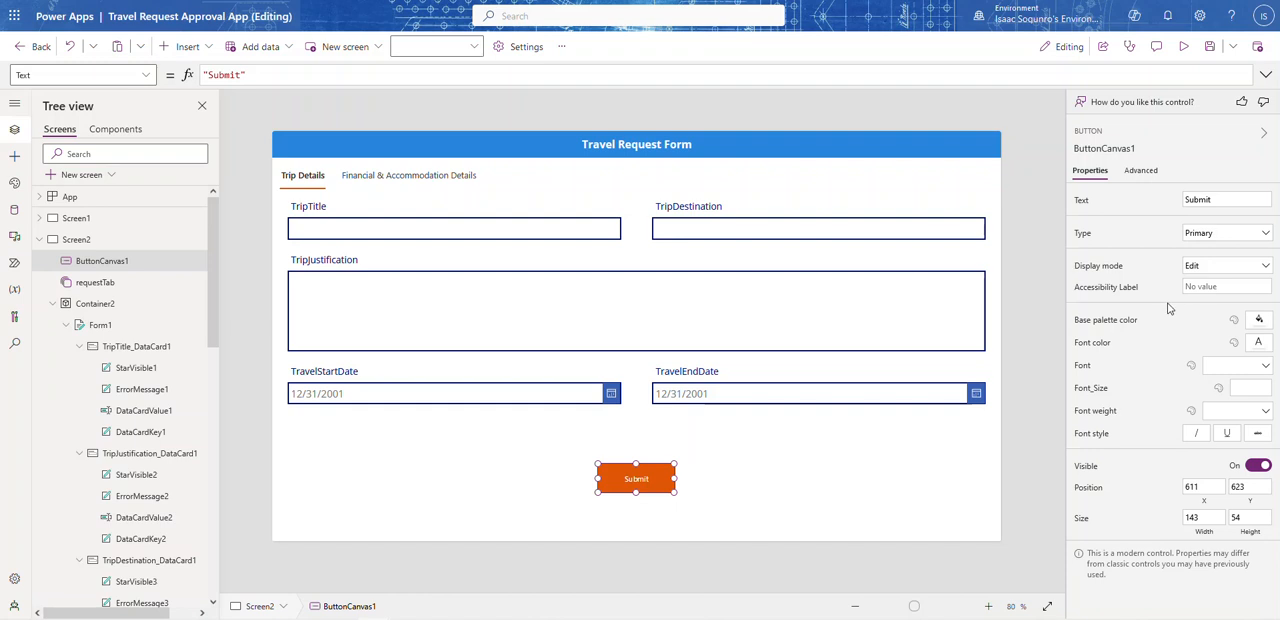
click(1040, 261)
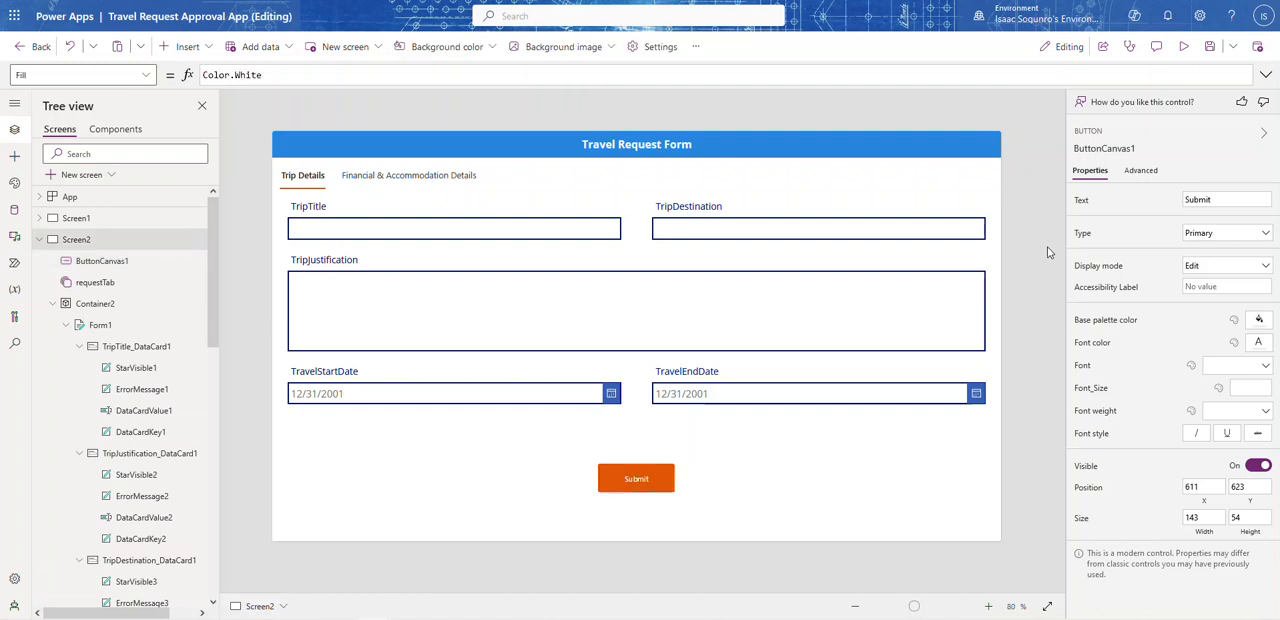
Step: Preview the app to check the Submit button on both Trip Details and Financial & Accommodation Details, and return to editing
click(1183, 46)
click(404, 141)
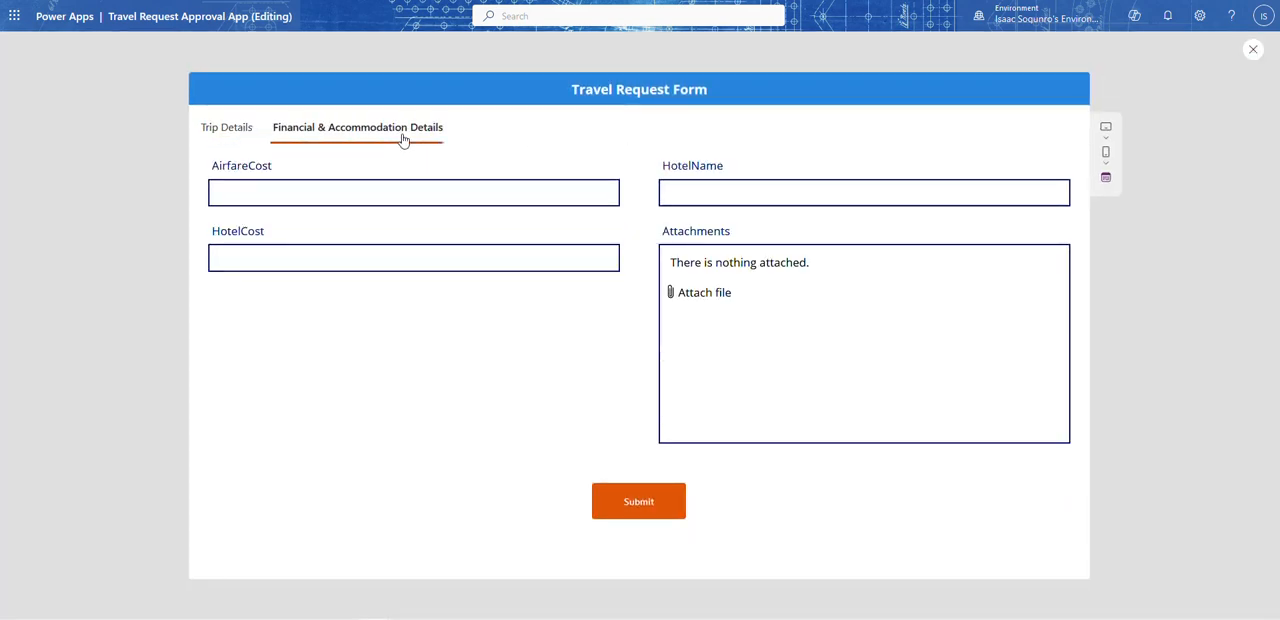
click(220, 133)
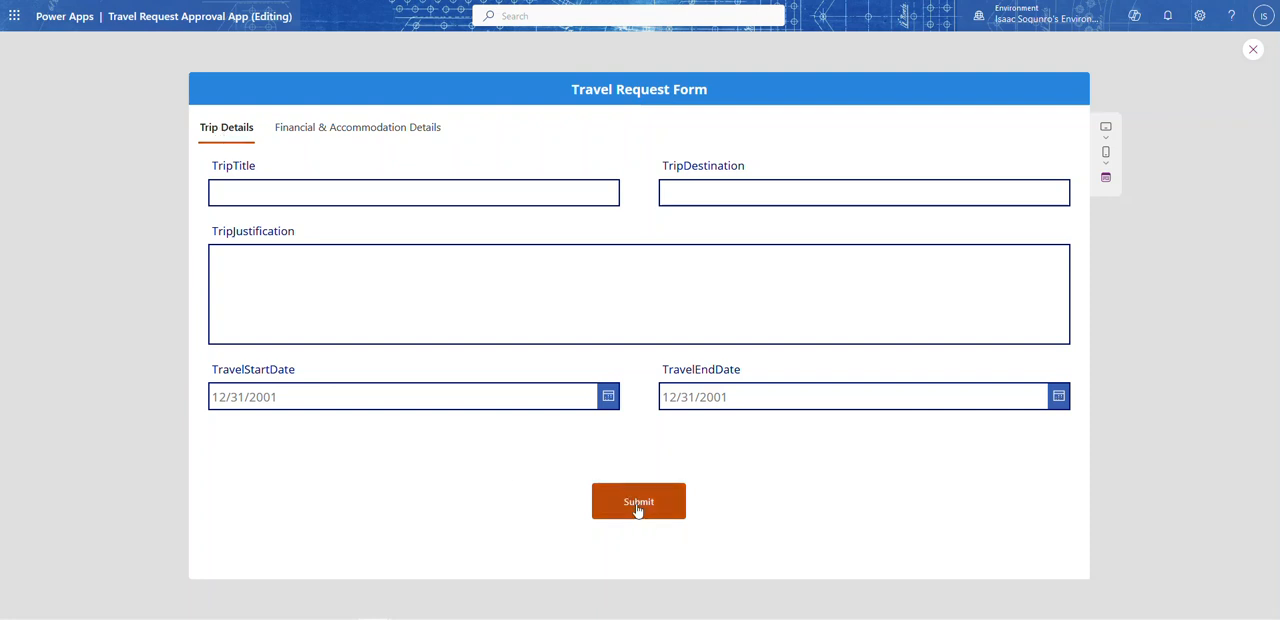
click(371, 131)
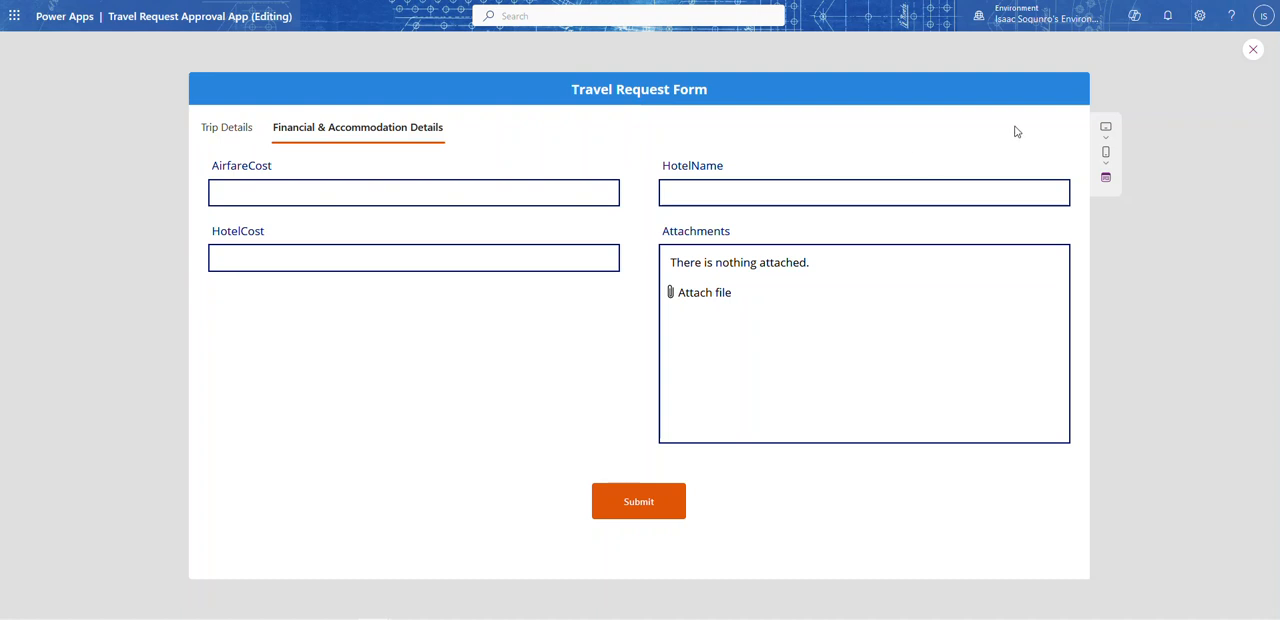
click(1253, 49)
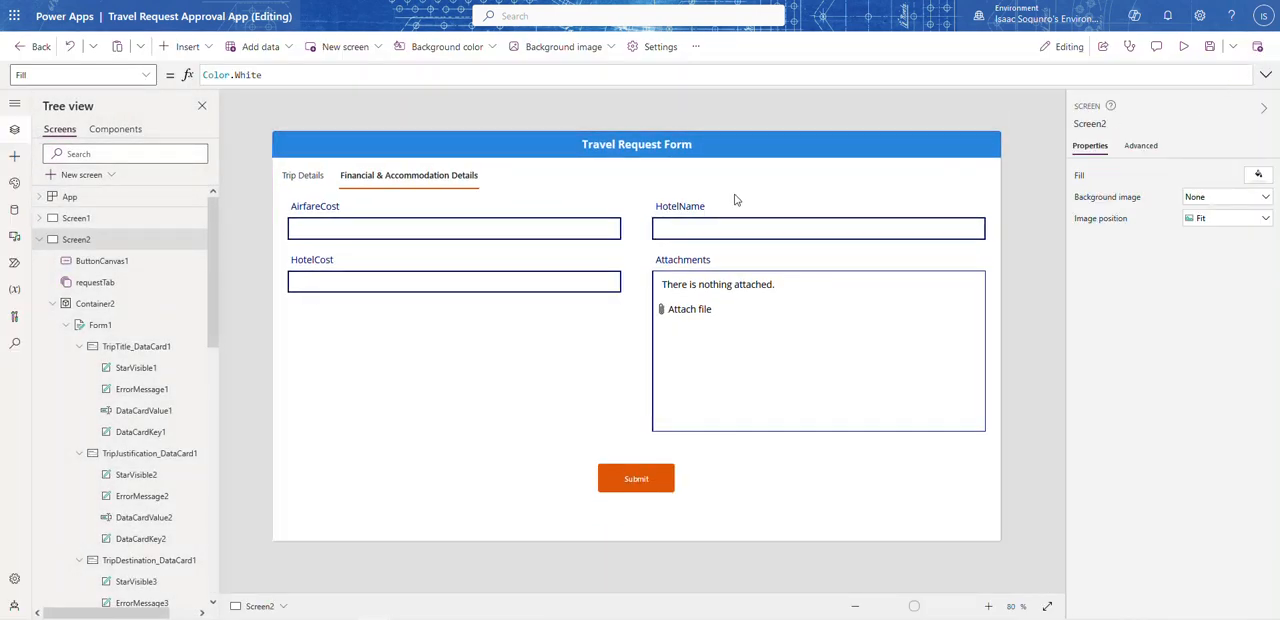
Step: Copy the AirfareCost card's Visible formula, requestTab.Selected.Value = "Financial & Accommodation Details", into the Submit button's Visible property
click(516, 214)
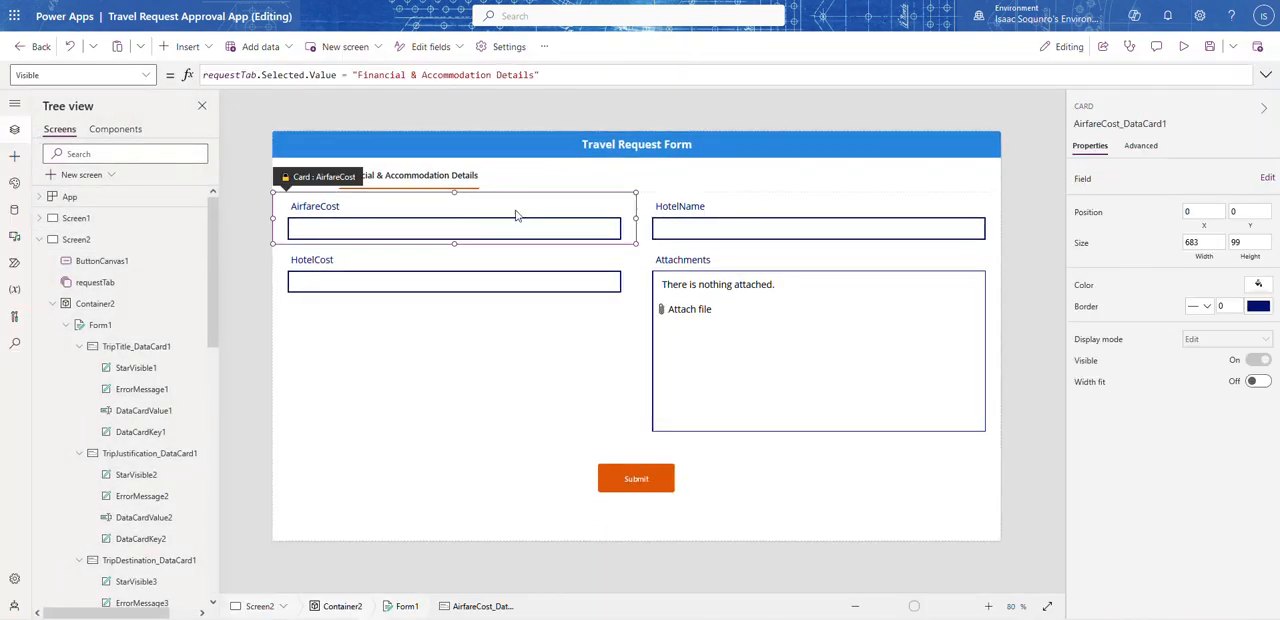
click(593, 70)
key(ctrl+a)
key(ctrl+c)
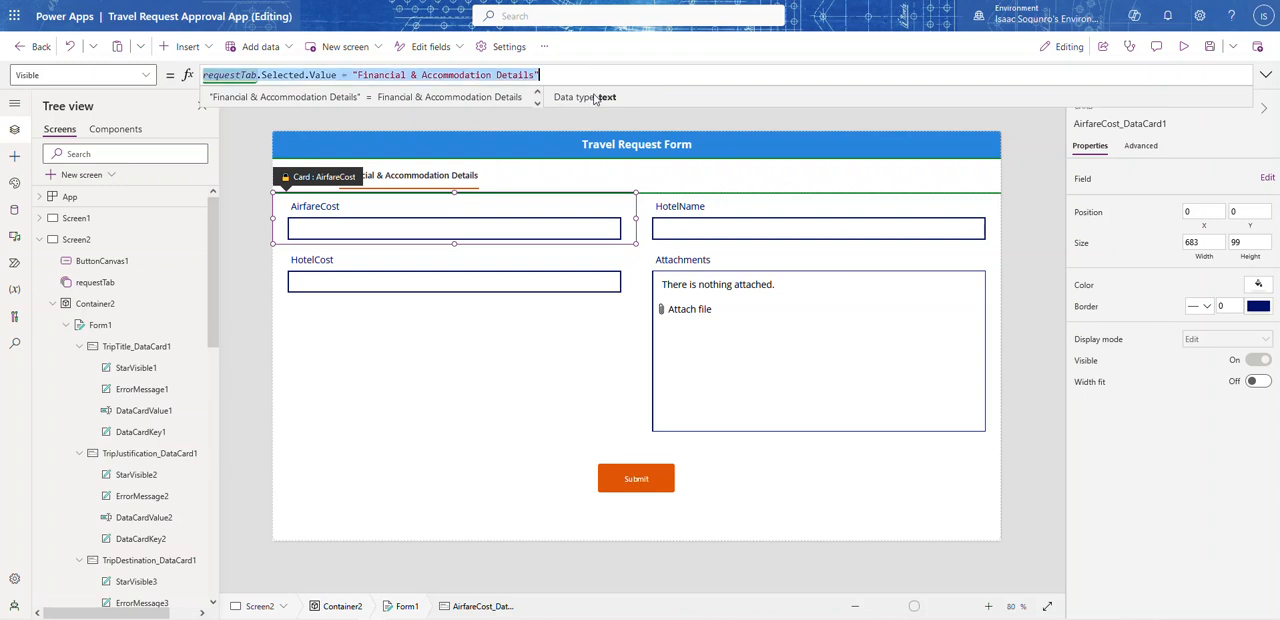
click(655, 491)
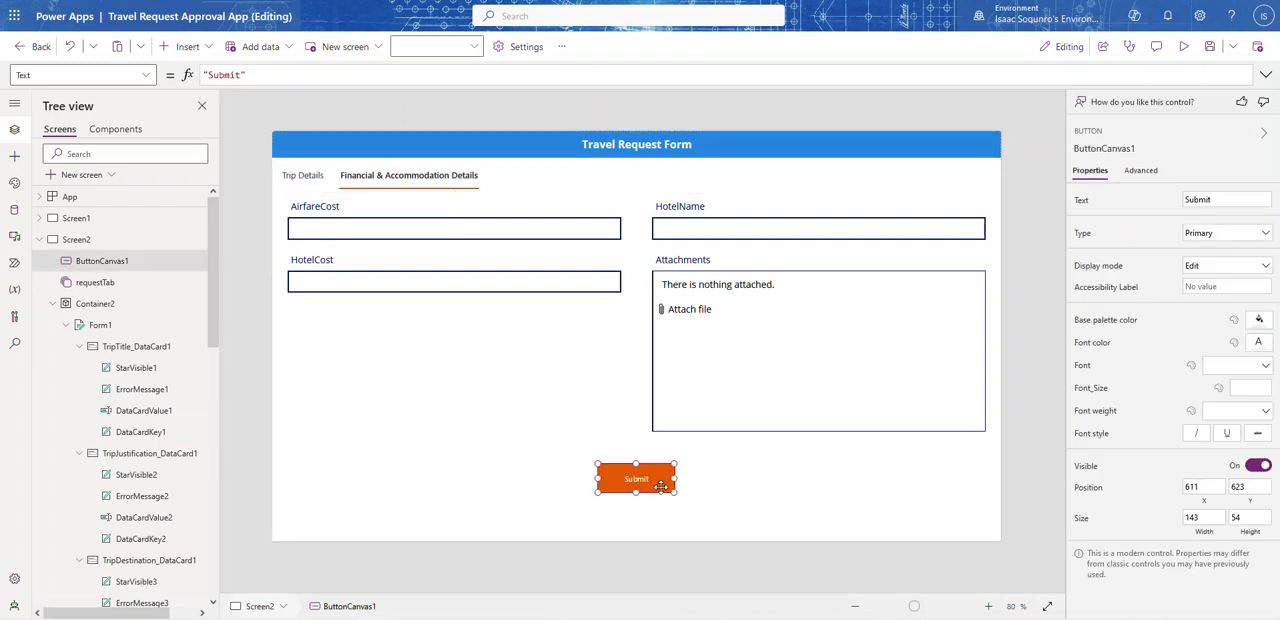
click(145, 77)
scroll(70, 290, down, 5)
click(40, 277)
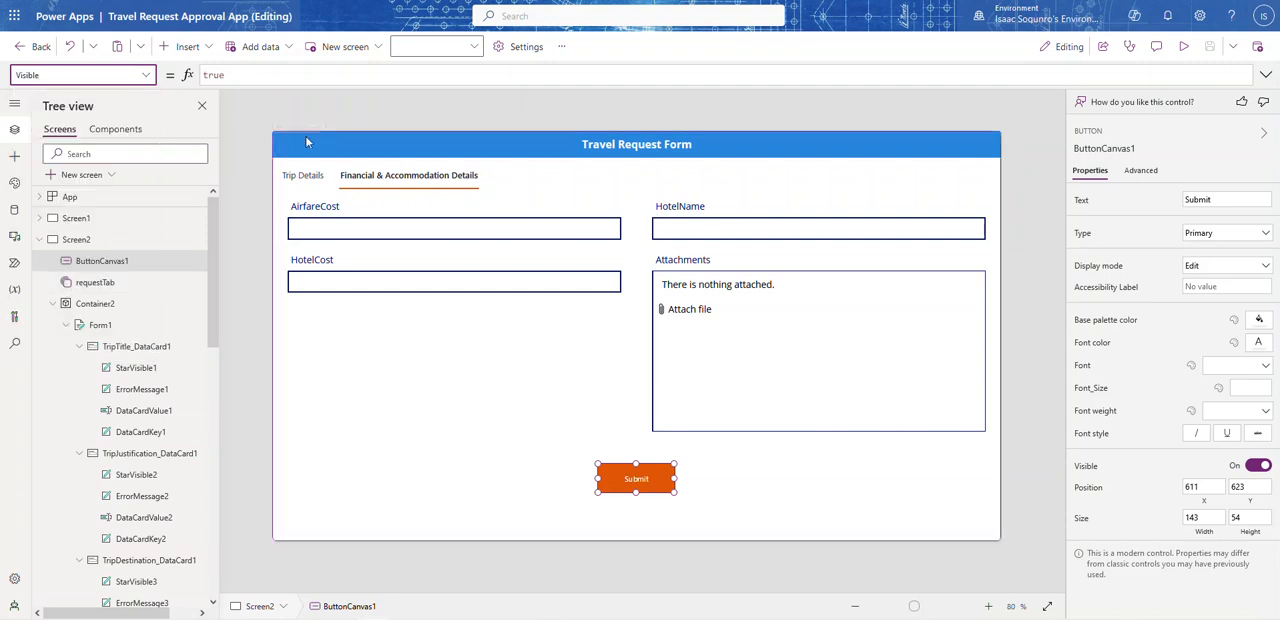
click(284, 76)
key(ctrl+a)
key(ctrl+v)
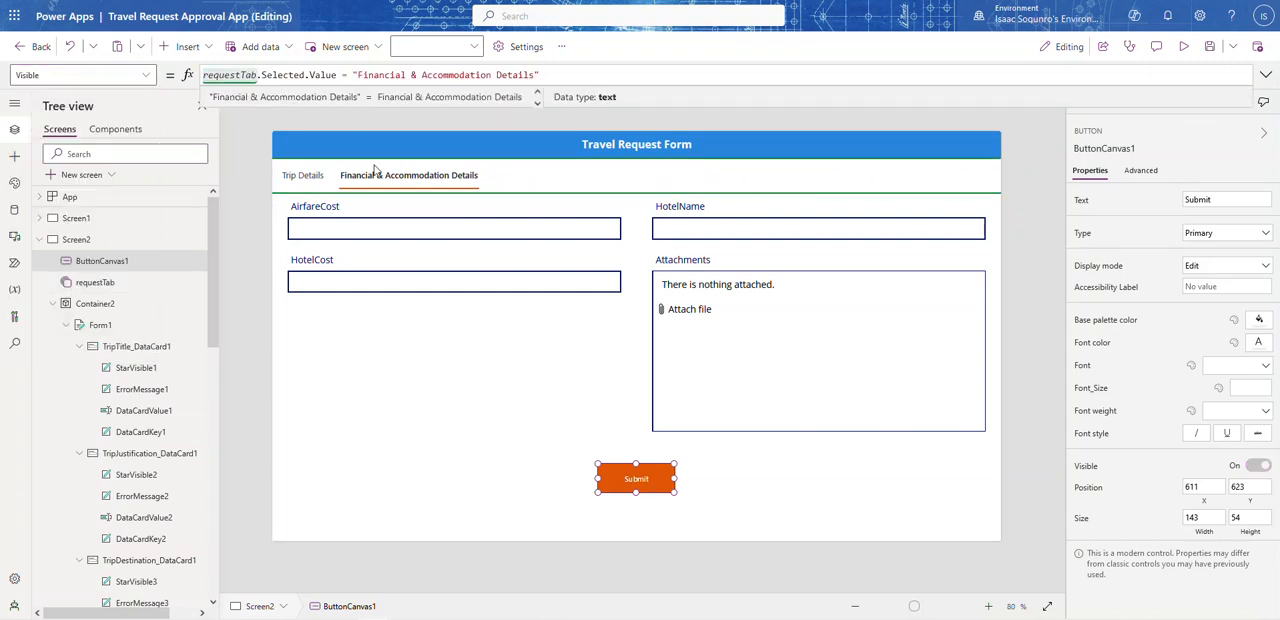
Step: Set the Submit button's OnSelect property to SubmitForm(Form1)
click(145, 75)
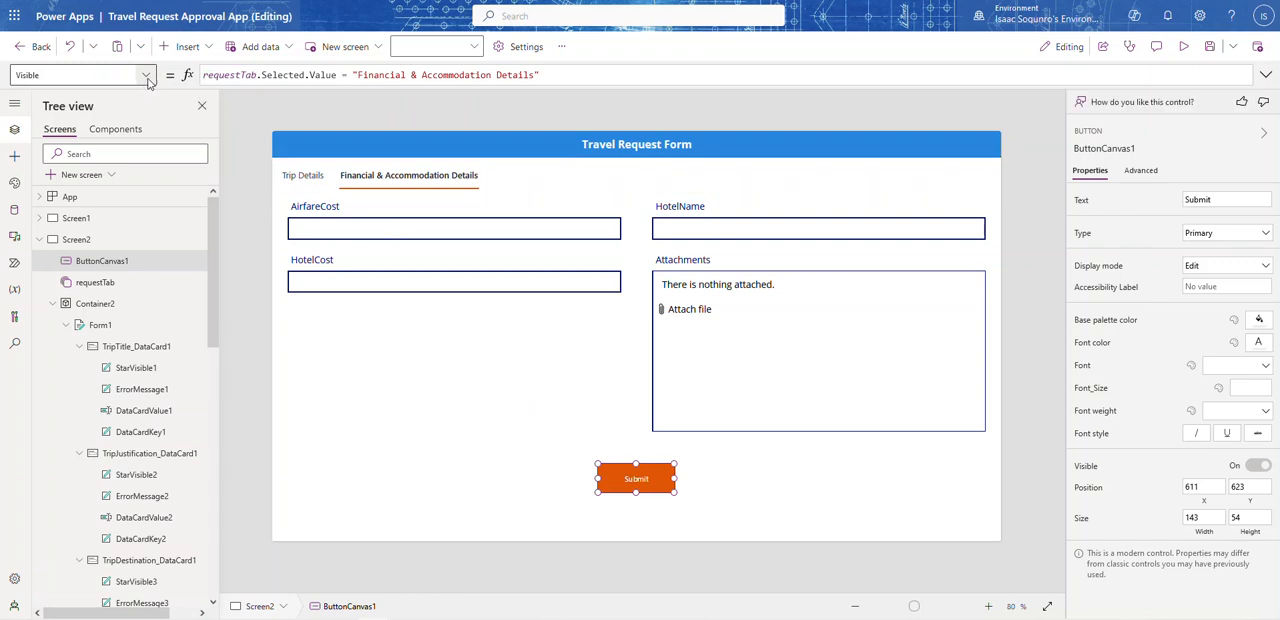
scroll(84, 257, down, 2)
click(74, 232)
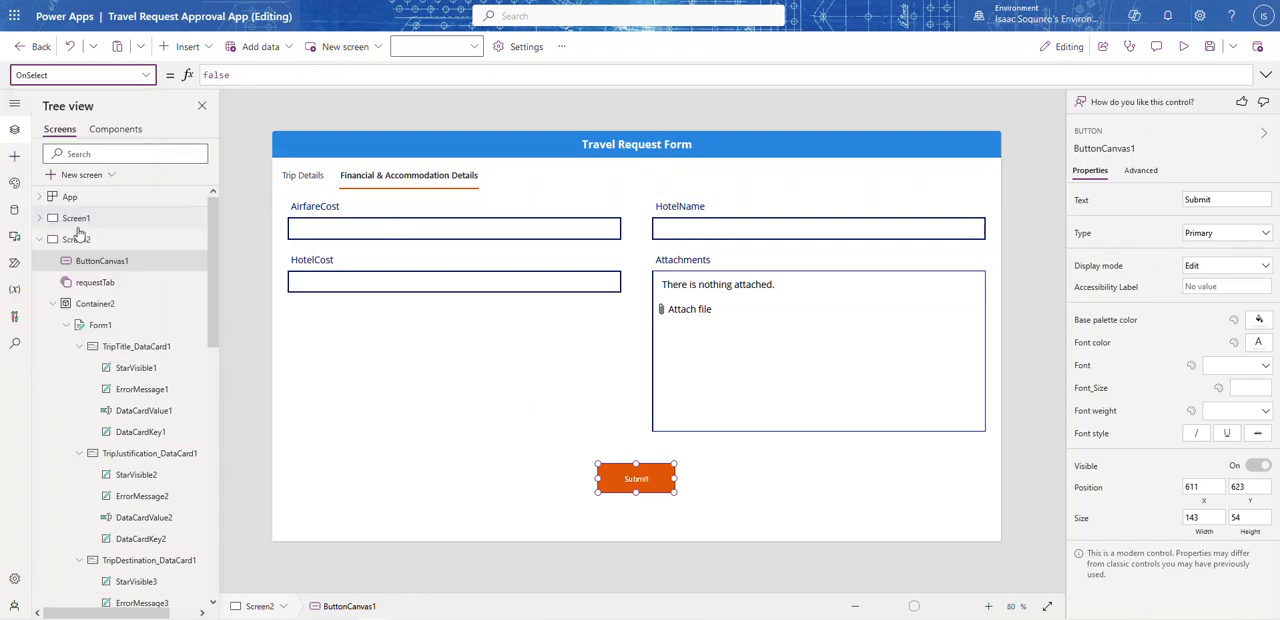
click(336, 73)
key(ctrl+a)
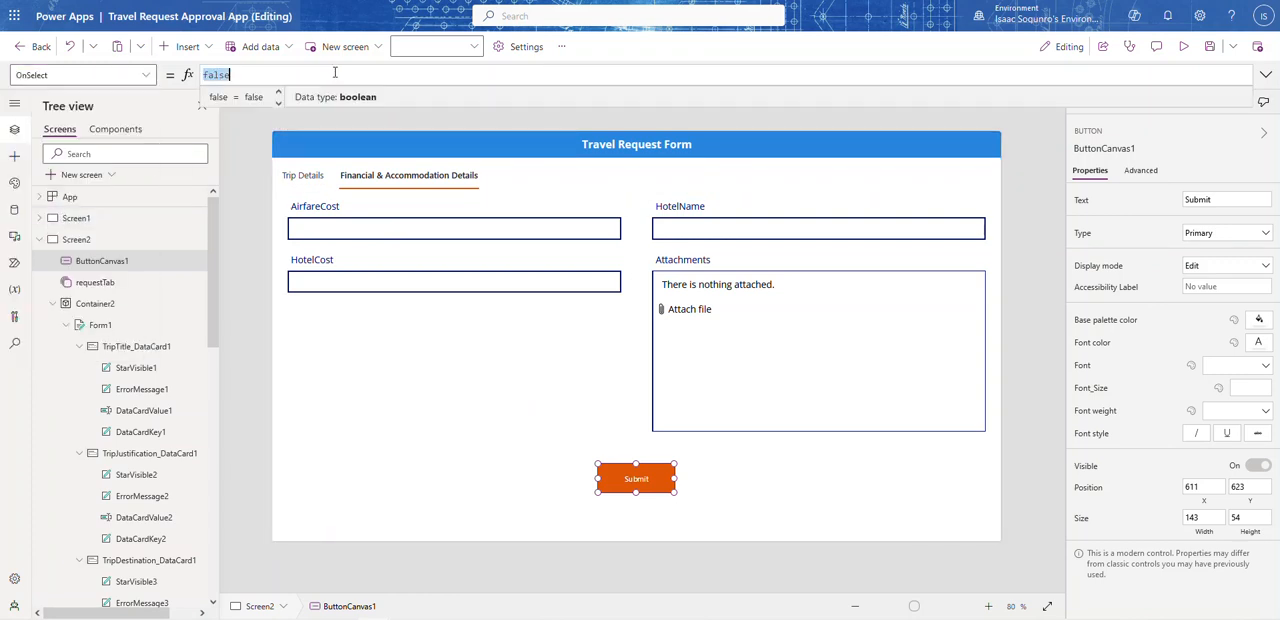
text(SubmitForm)
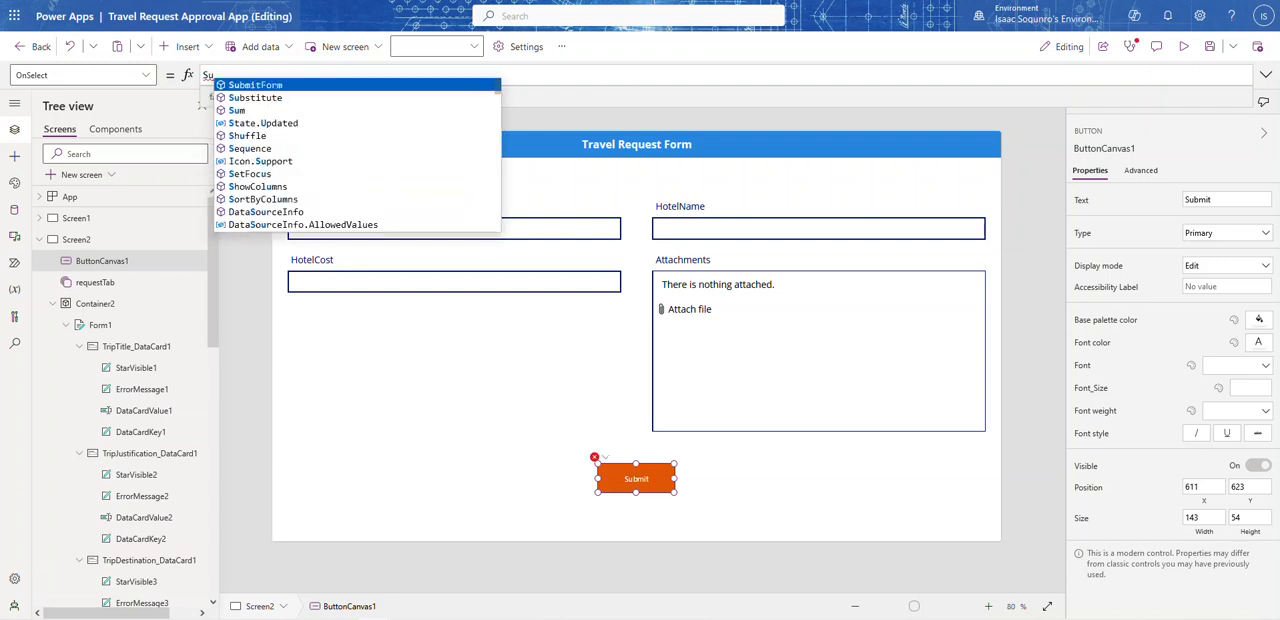
key(Tab)
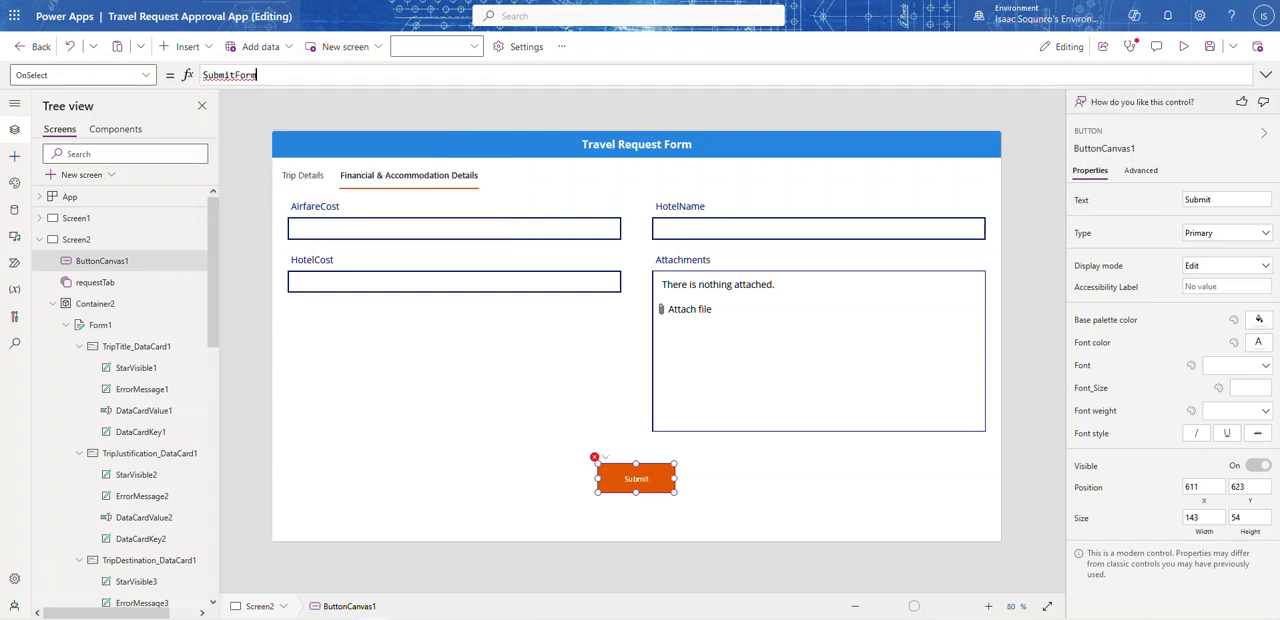
text((F)
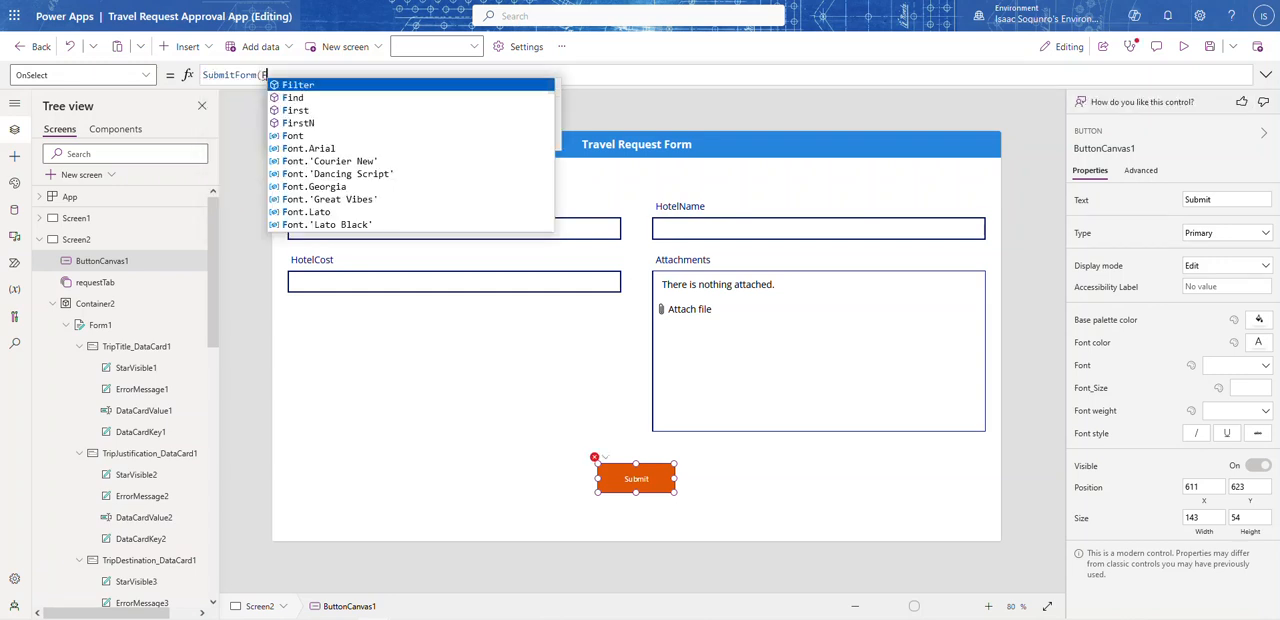
key(BackSpace)
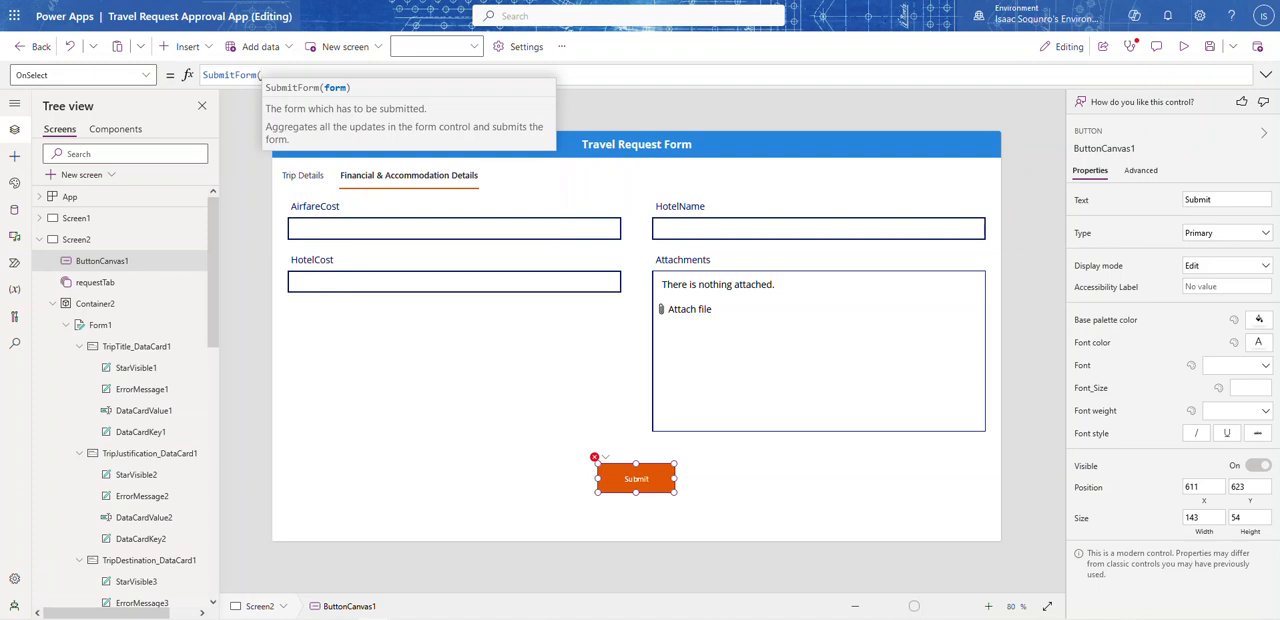
text(Form)
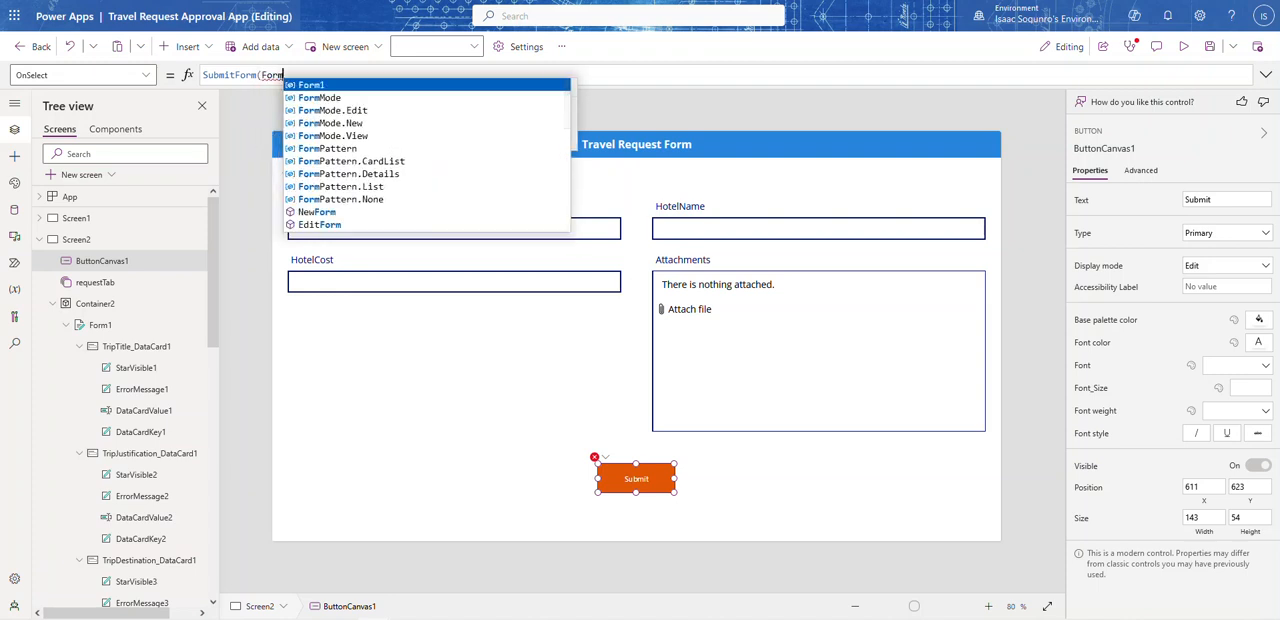
key(Tab)
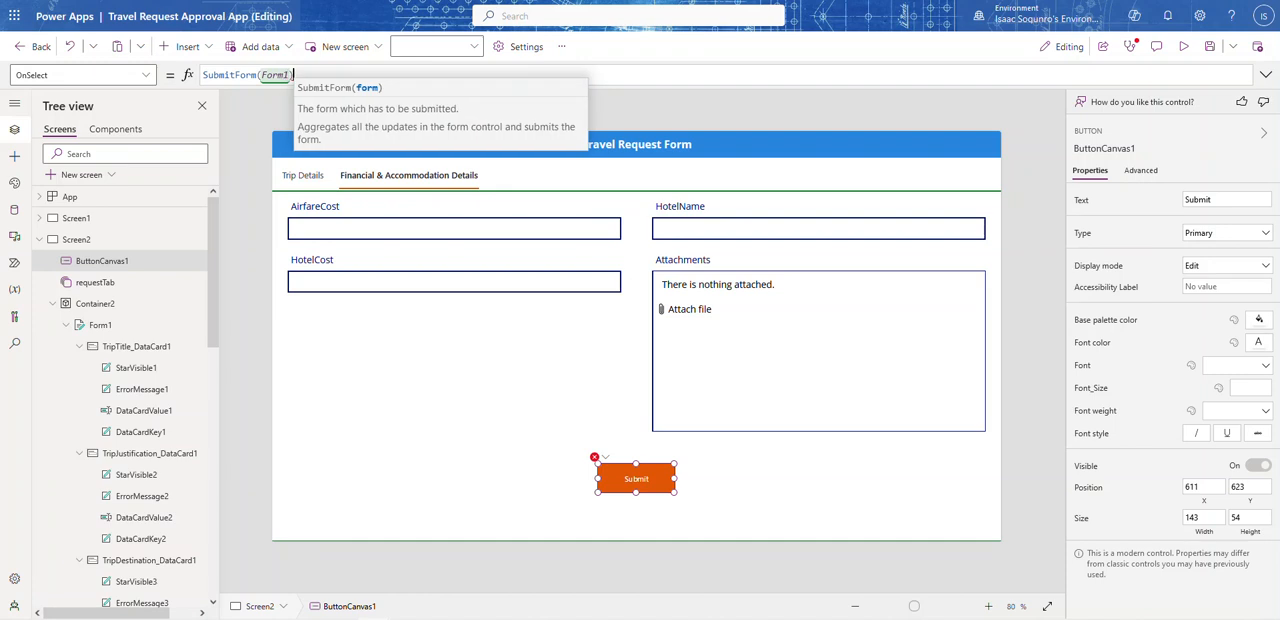
text())
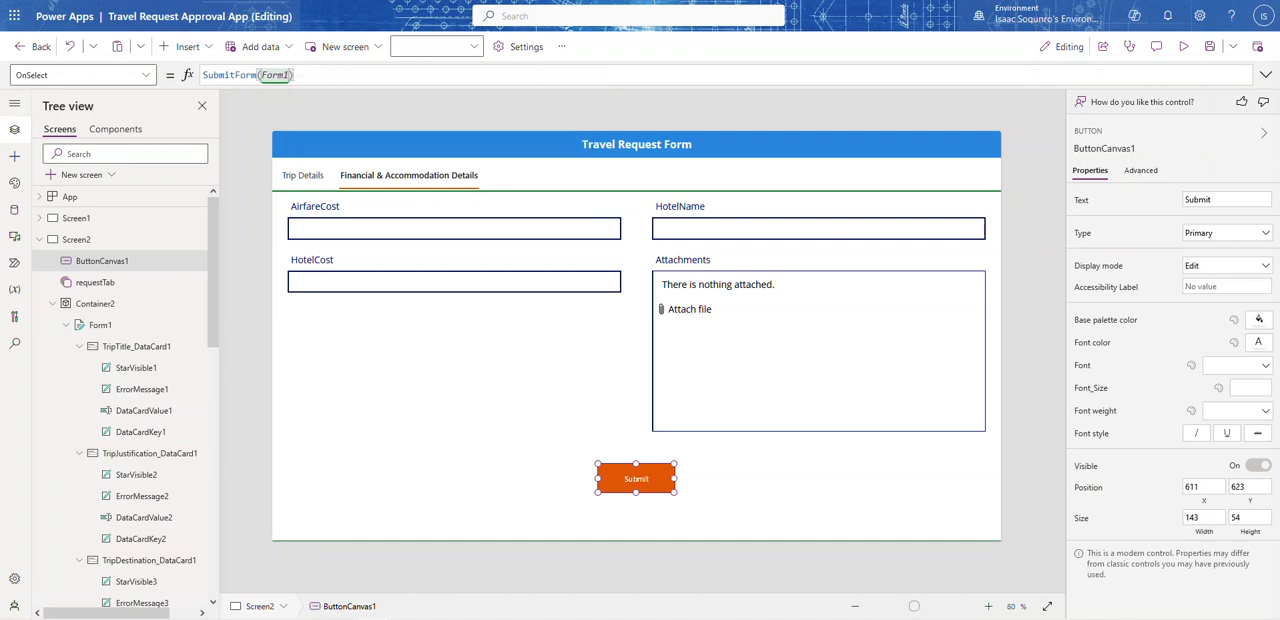
Step: Preview the app and check the Submit button's visibility on Trip Details and Financial & Accommodation Details
click(1188, 48)
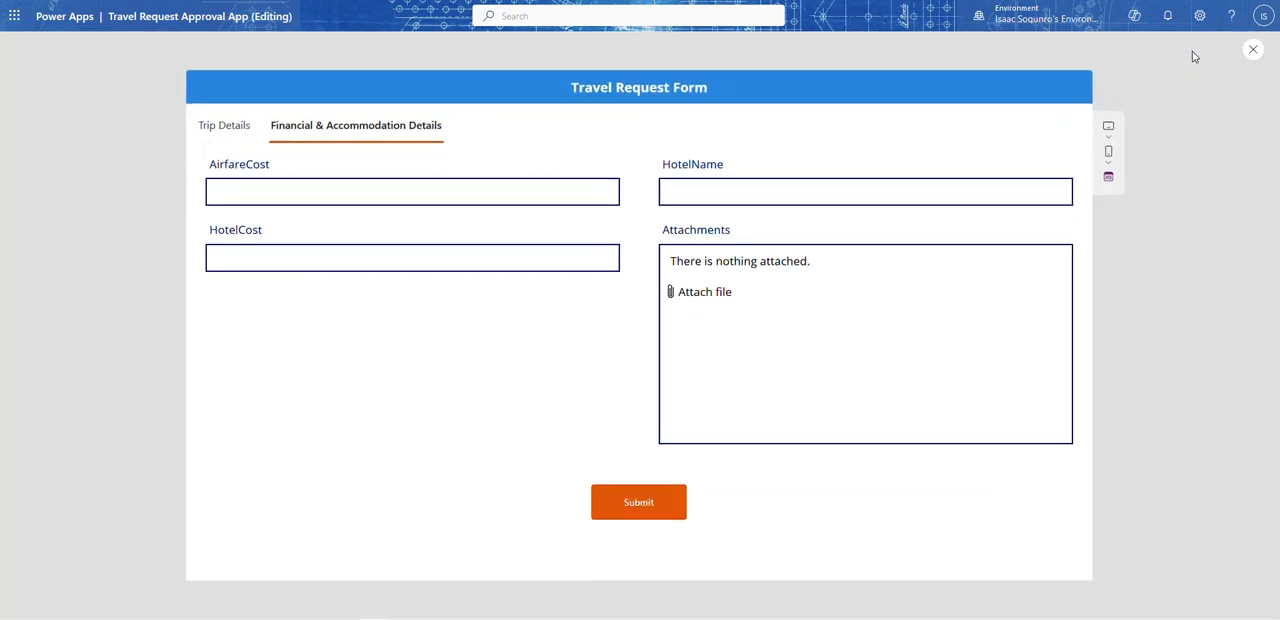
click(236, 145)
click(349, 133)
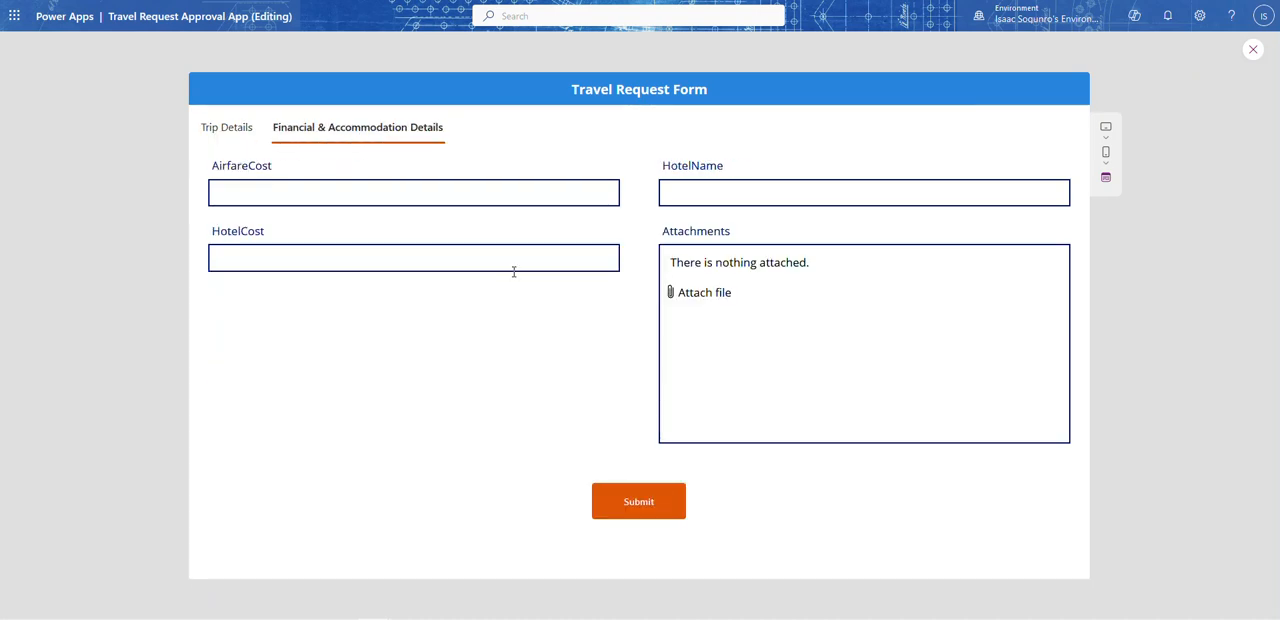
click(218, 127)
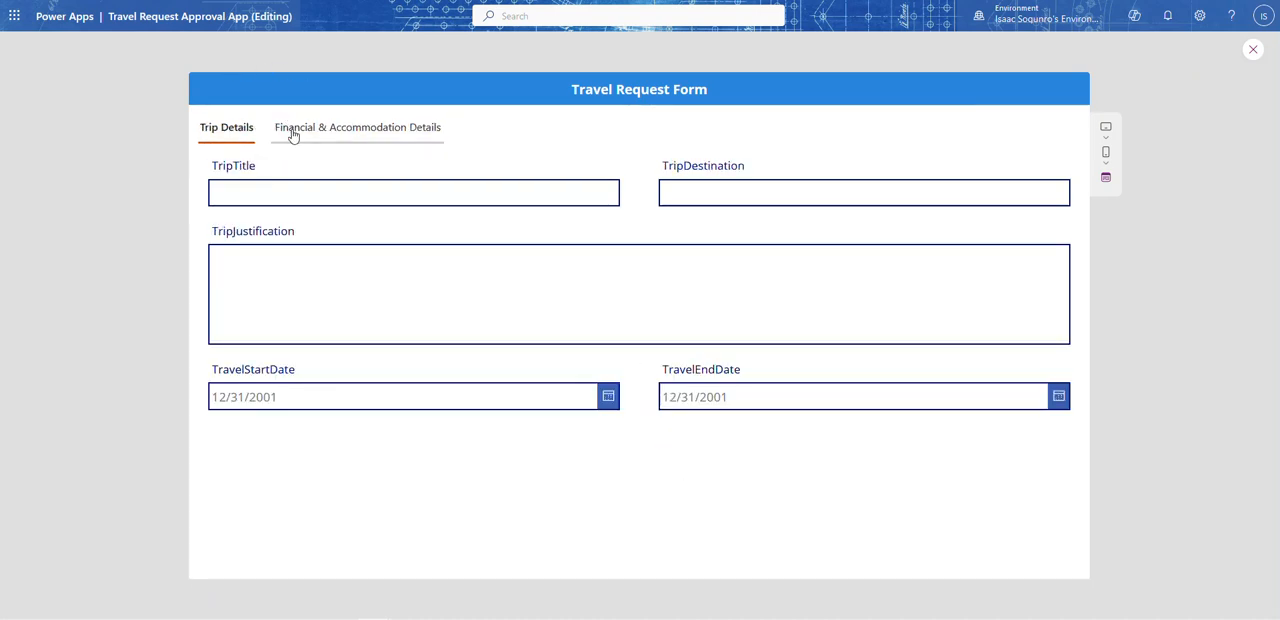
click(292, 134)
click(226, 141)
Step: Fill in the test request with TripTitle sdgsdfgdfsg, TripDestination sdgsfdg and TripJustification sdgsdfgsdfg
click(284, 191)
text(sdgsdfgdfsg)
click(666, 192)
text(sdgsfdg)
click(490, 322)
text(sdgsdf)
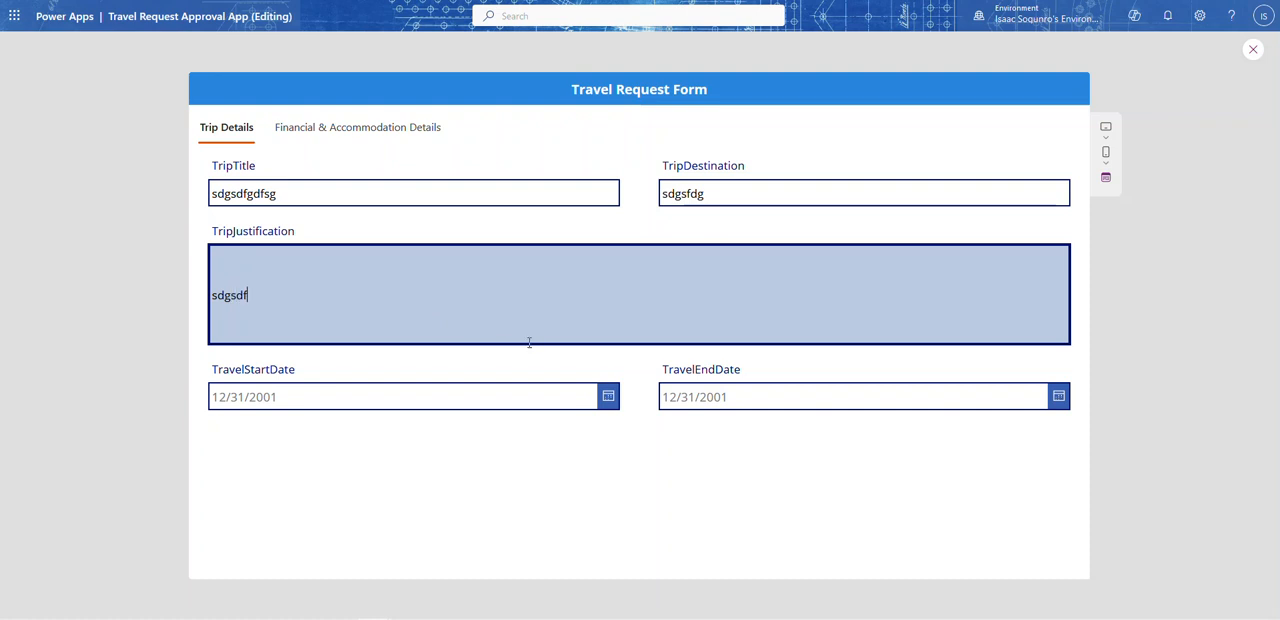
text(gsdfg)
Step: Try to pick January 16, 2024 as TravelStartDate, and set TravelEndDate to January 31, 2024
click(607, 396)
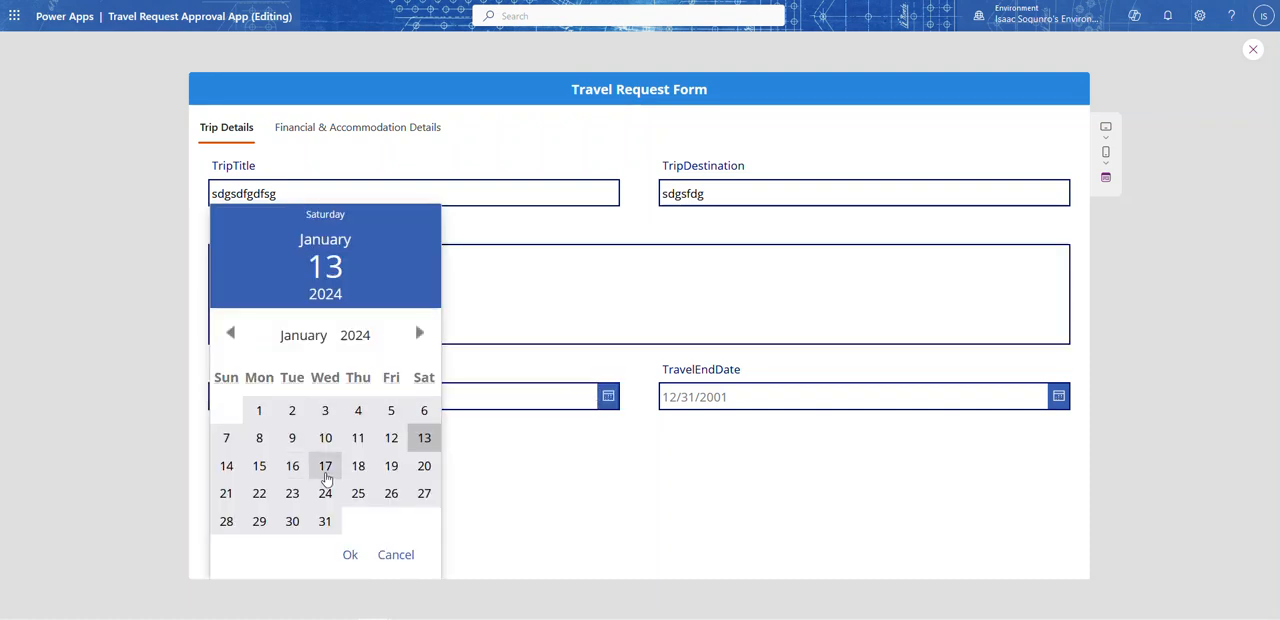
click(292, 466)
click(769, 384)
click(1058, 396)
click(775, 521)
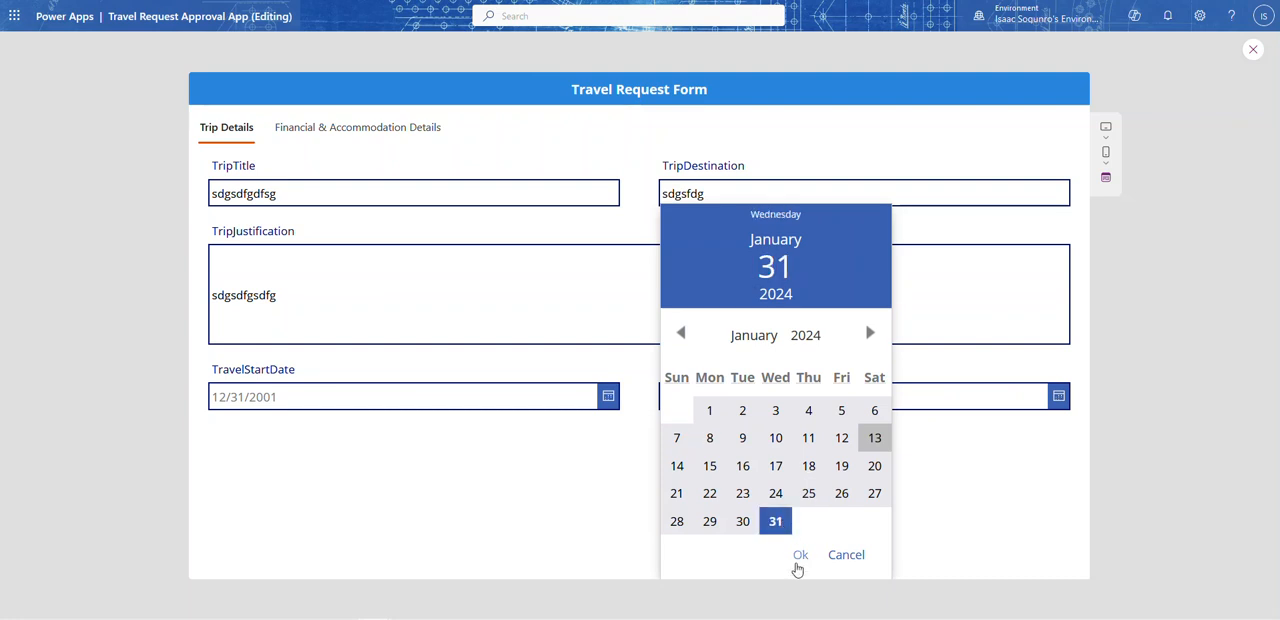
click(798, 565)
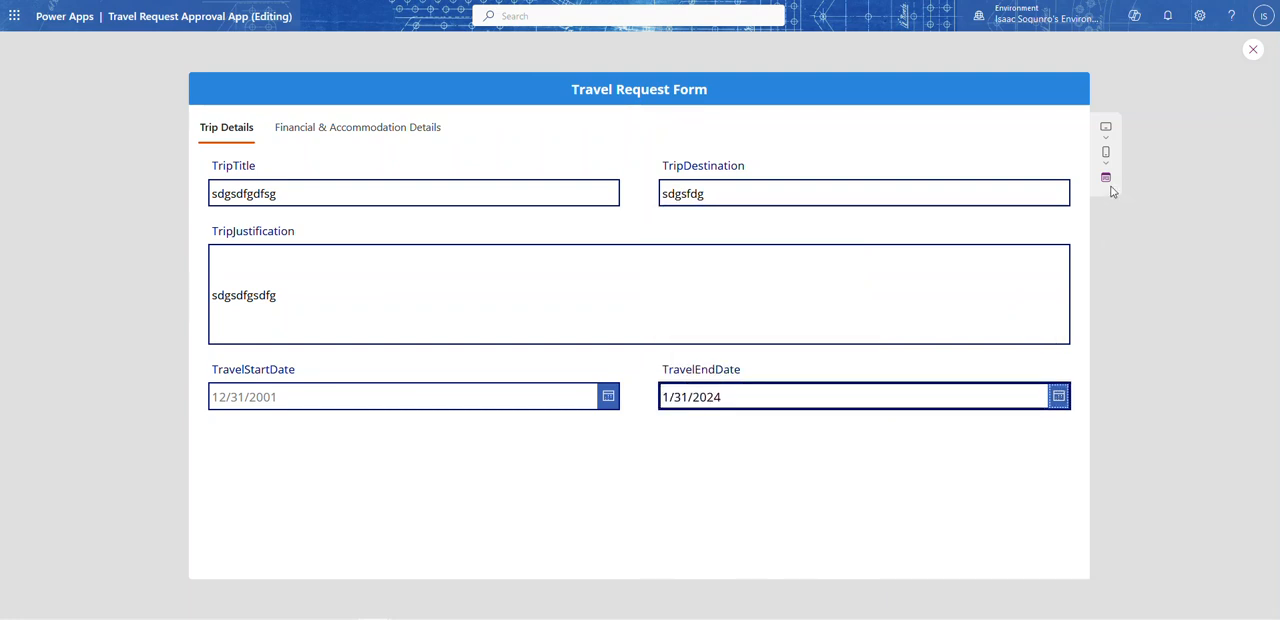
Step: On Financial & Accommodation Details, enter AirfareCost 4535, HotelName gsdgsdg and HotelCost 33434
click(382, 129)
click(379, 194)
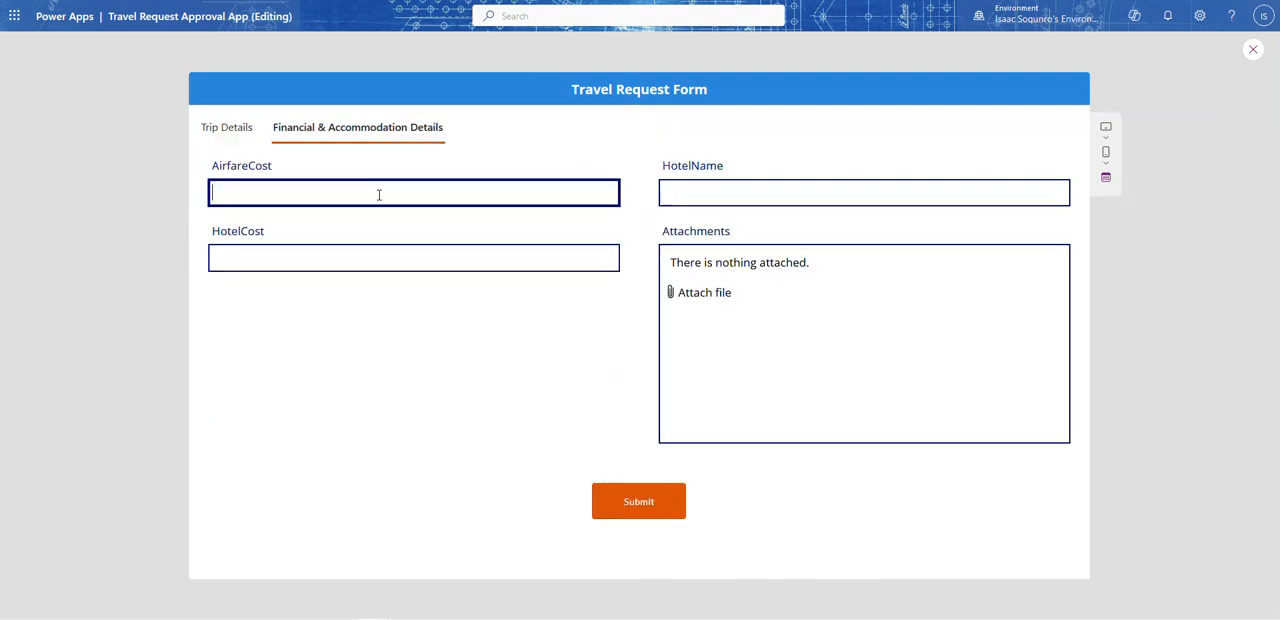
text(4535)
click(737, 192)
text(gsdgsdg)
click(293, 266)
text(33434)
click(775, 340)
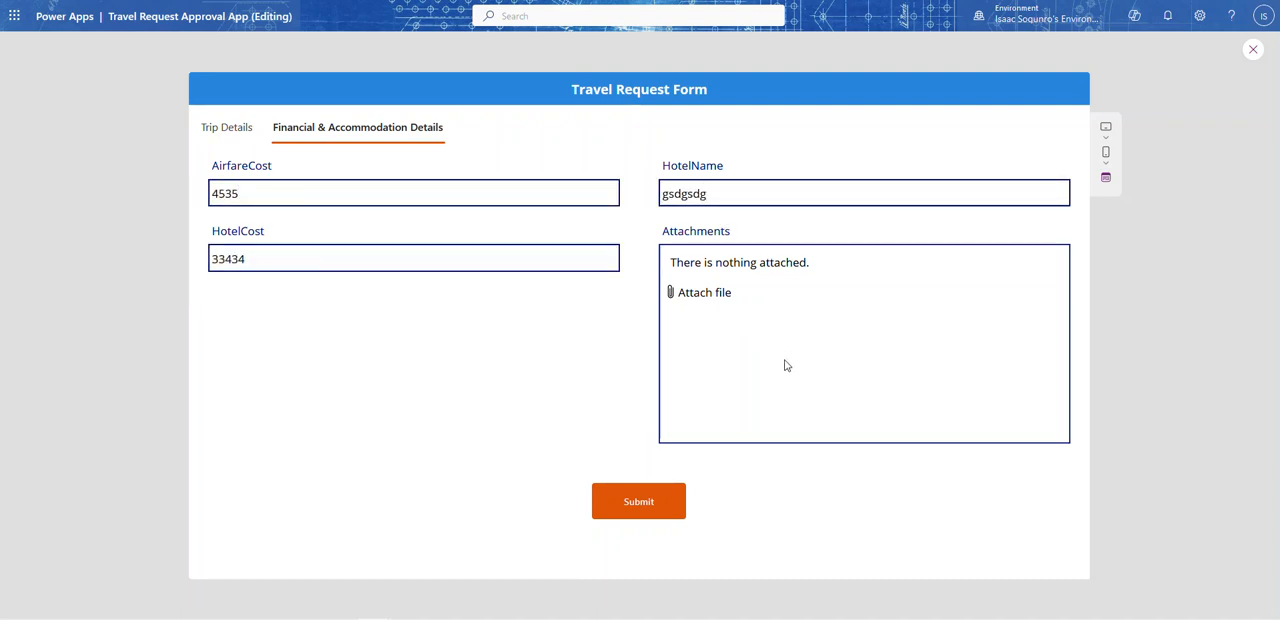
Step: Submit the test travel request and check both form tabs after submission
click(637, 510)
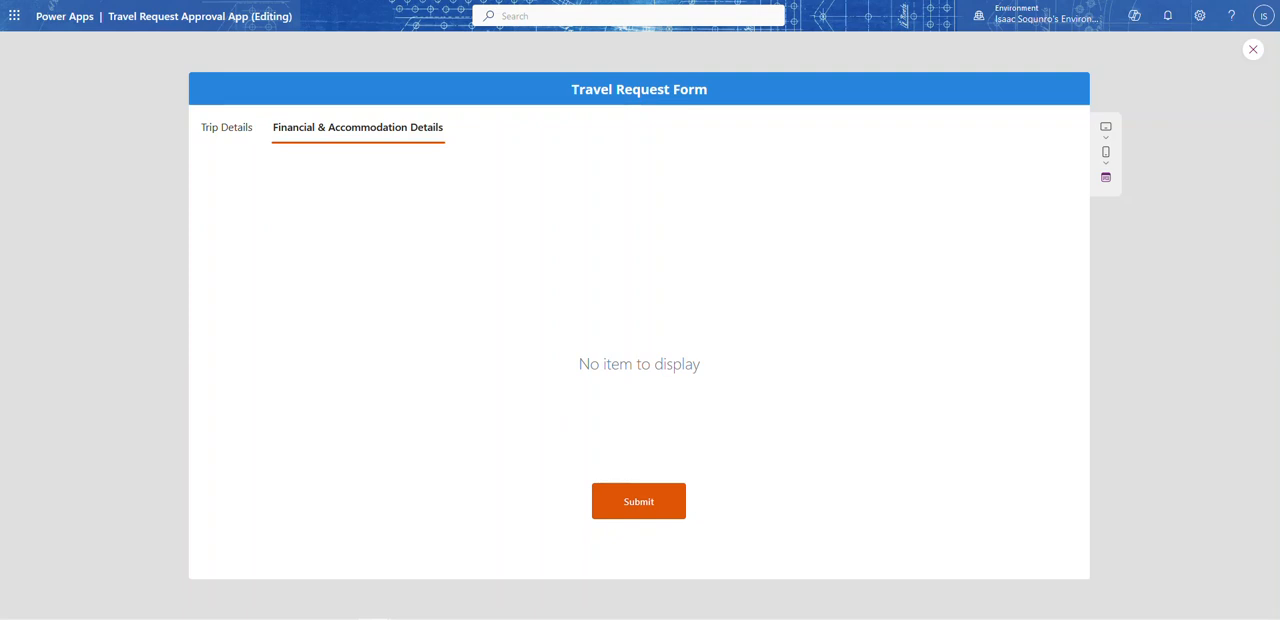
click(246, 131)
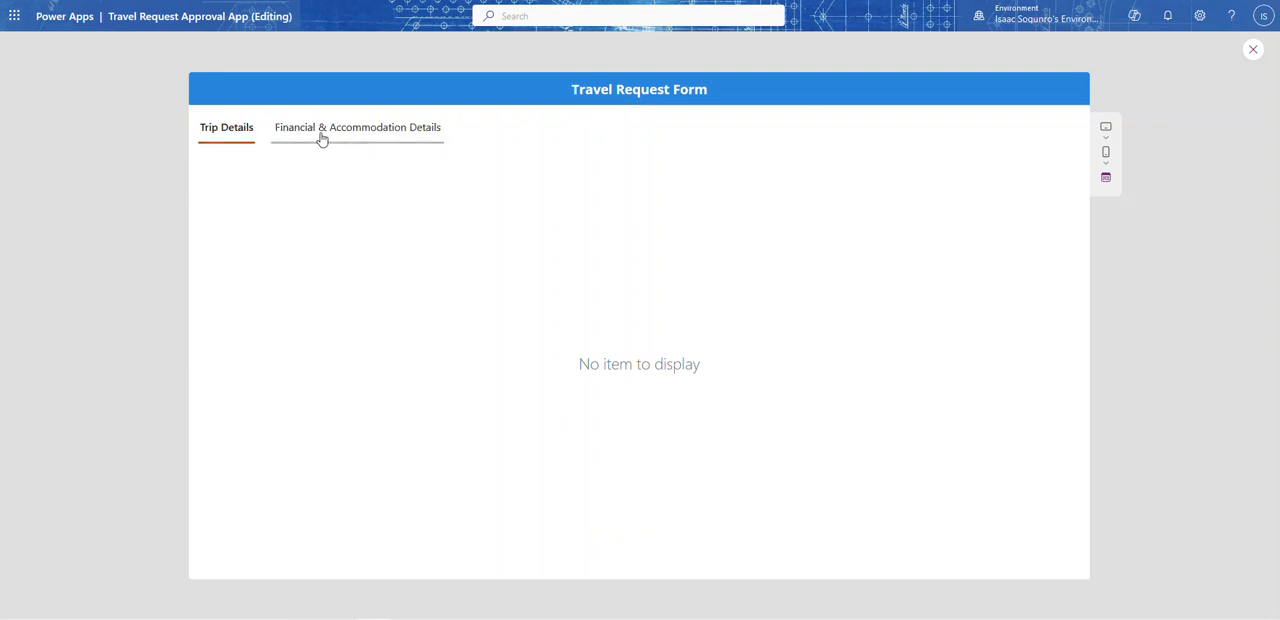
click(323, 138)
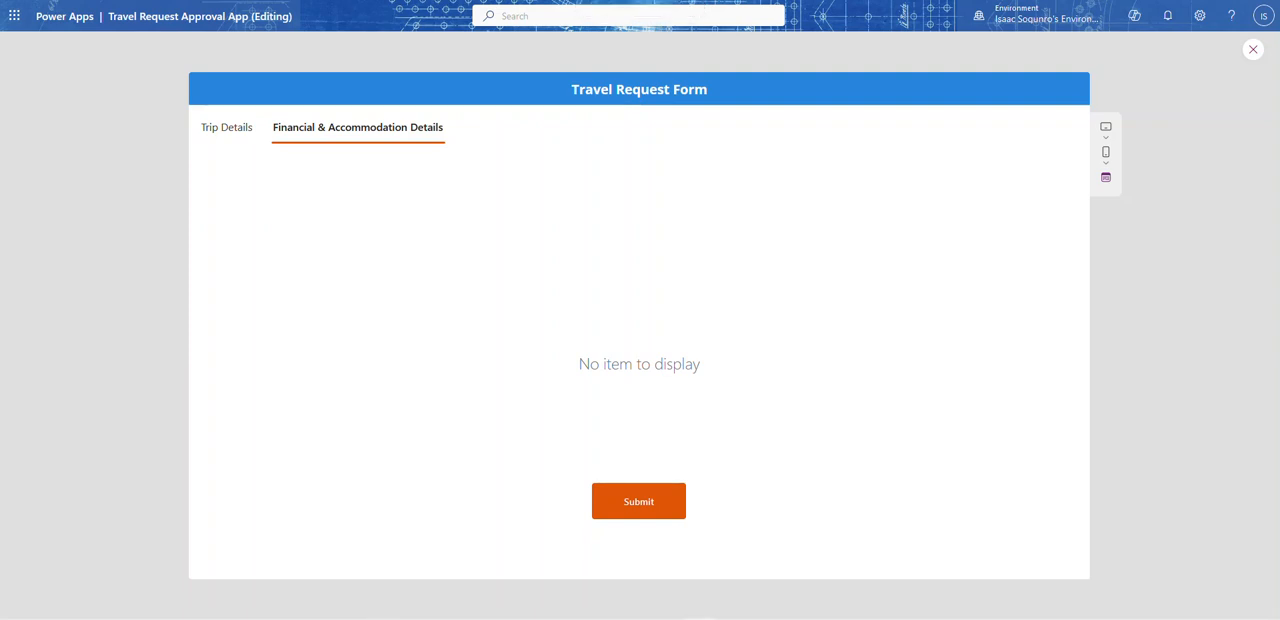
Step: Switch to SharePoint and open the Travel Request list to examine the submitted record's columns
drag(632, 2, 777, 170)
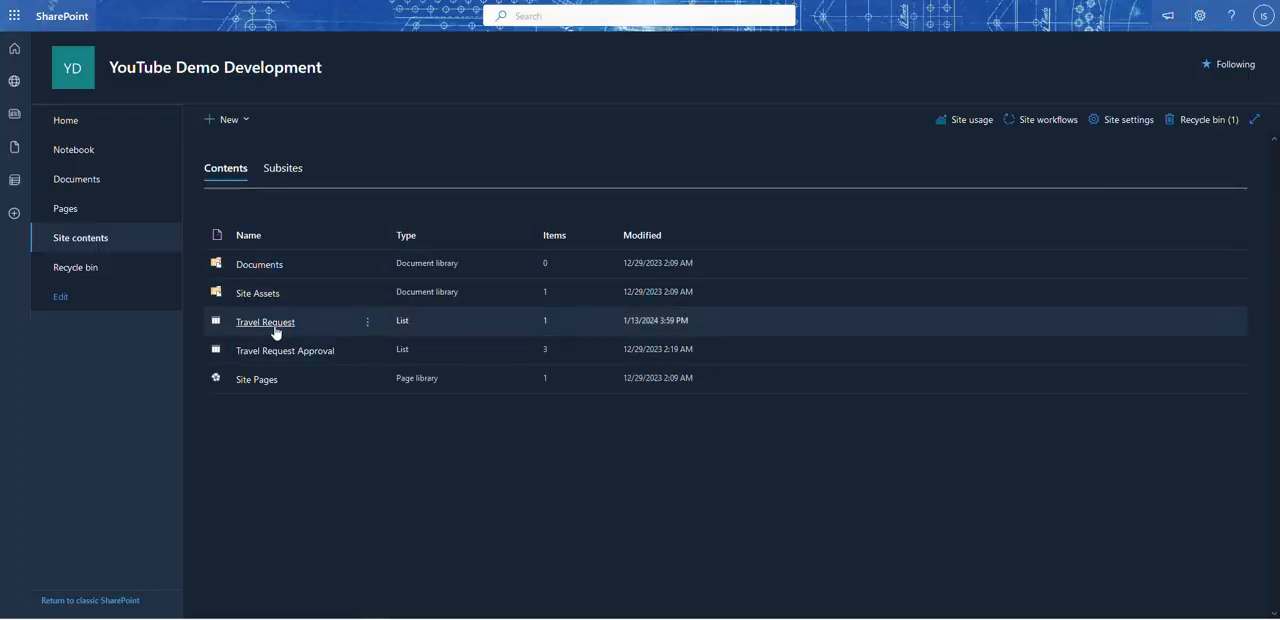
click(266, 322)
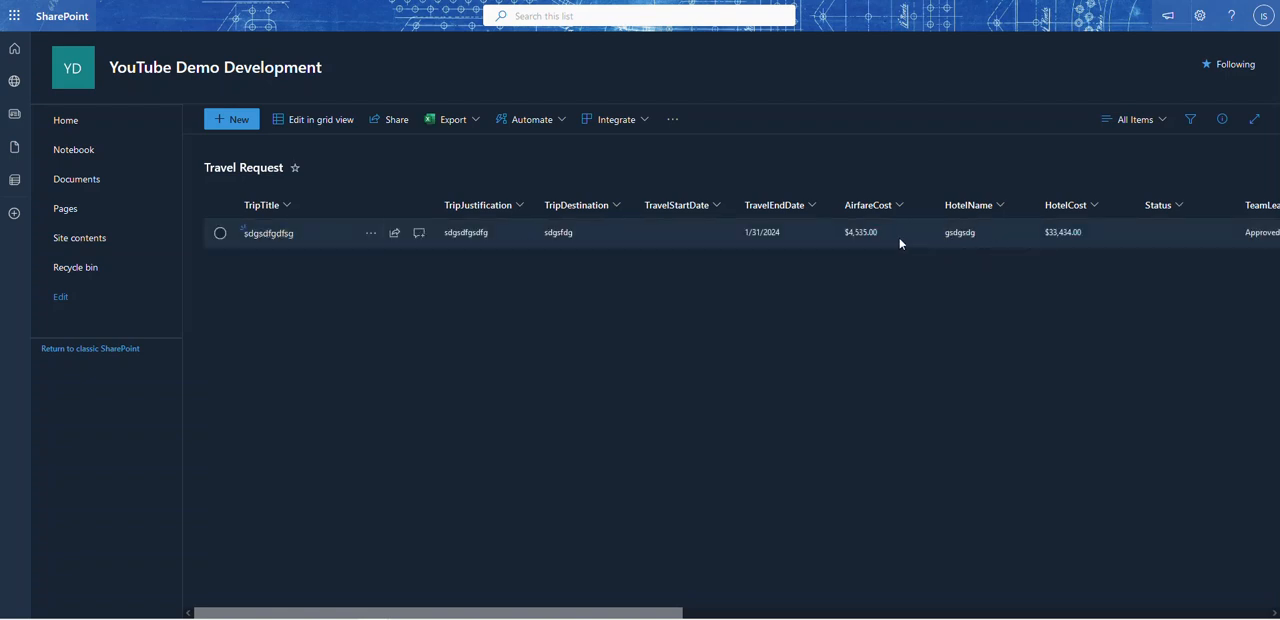
drag(555, 612, 337, 610)
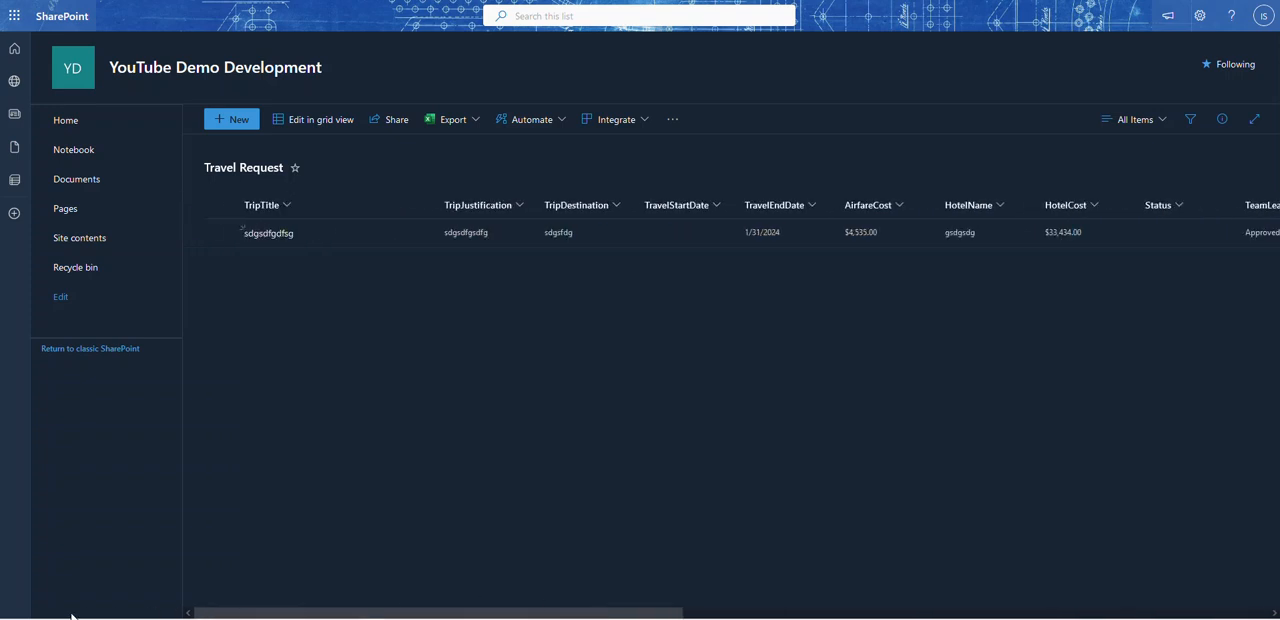
Step: Return to the Power Apps preview, recheck the form on both tabs, and go back to editing
drag(600, 1, 1, 260)
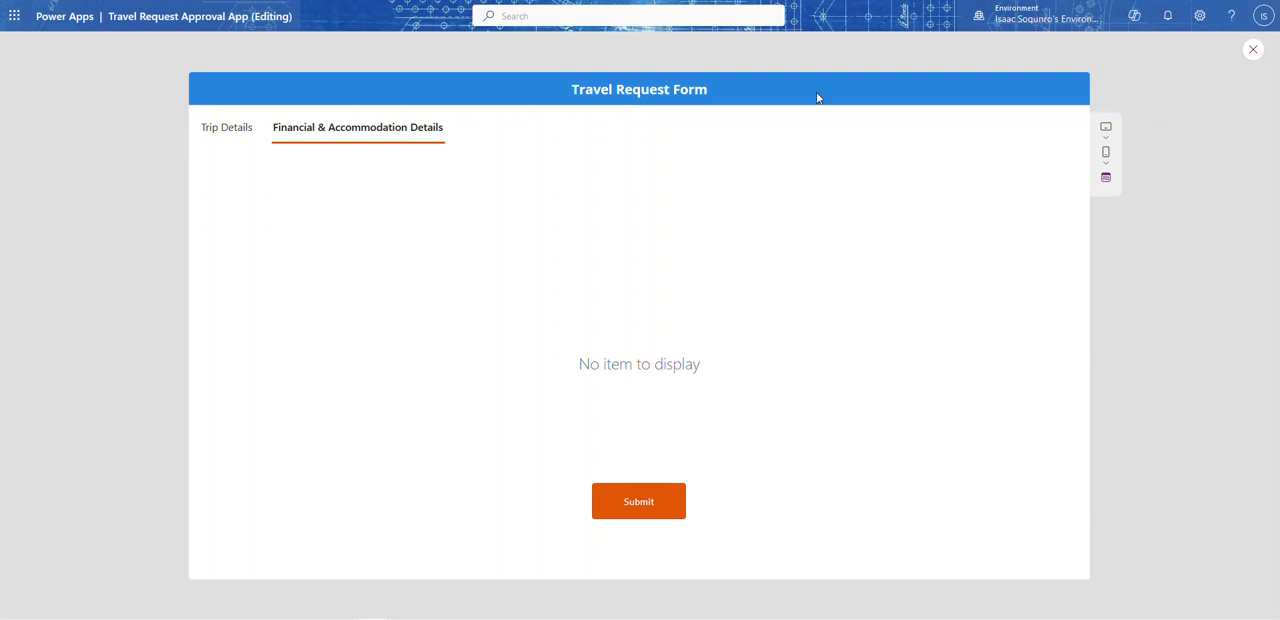
click(226, 127)
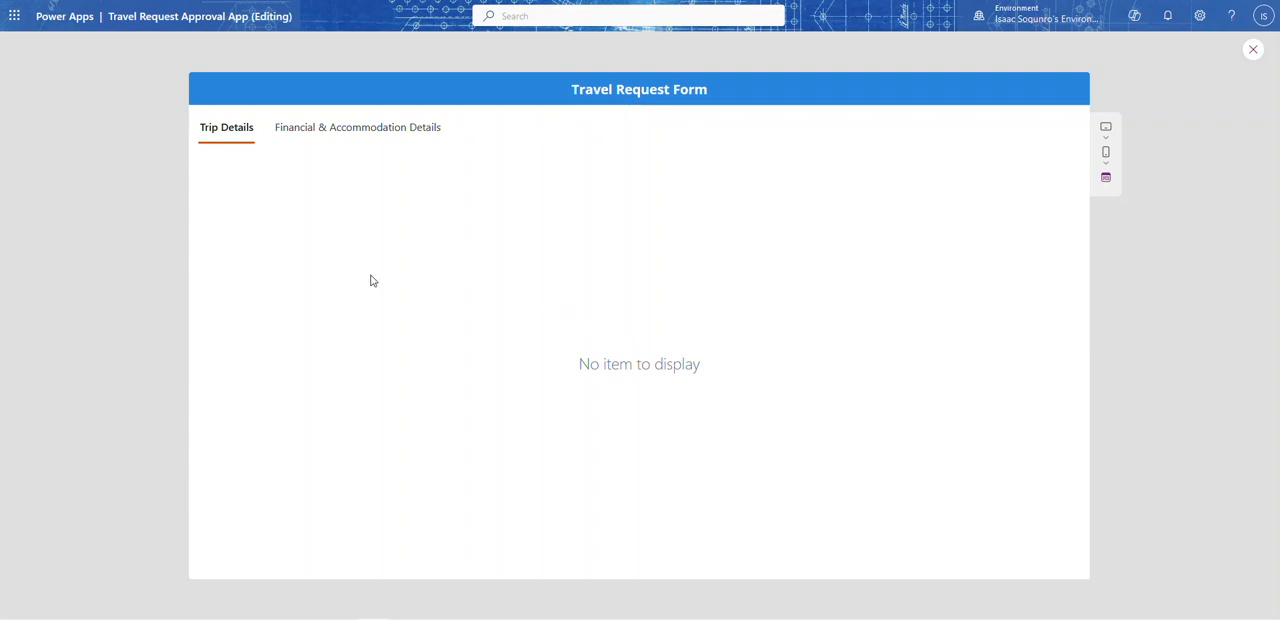
click(333, 138)
click(232, 135)
click(300, 138)
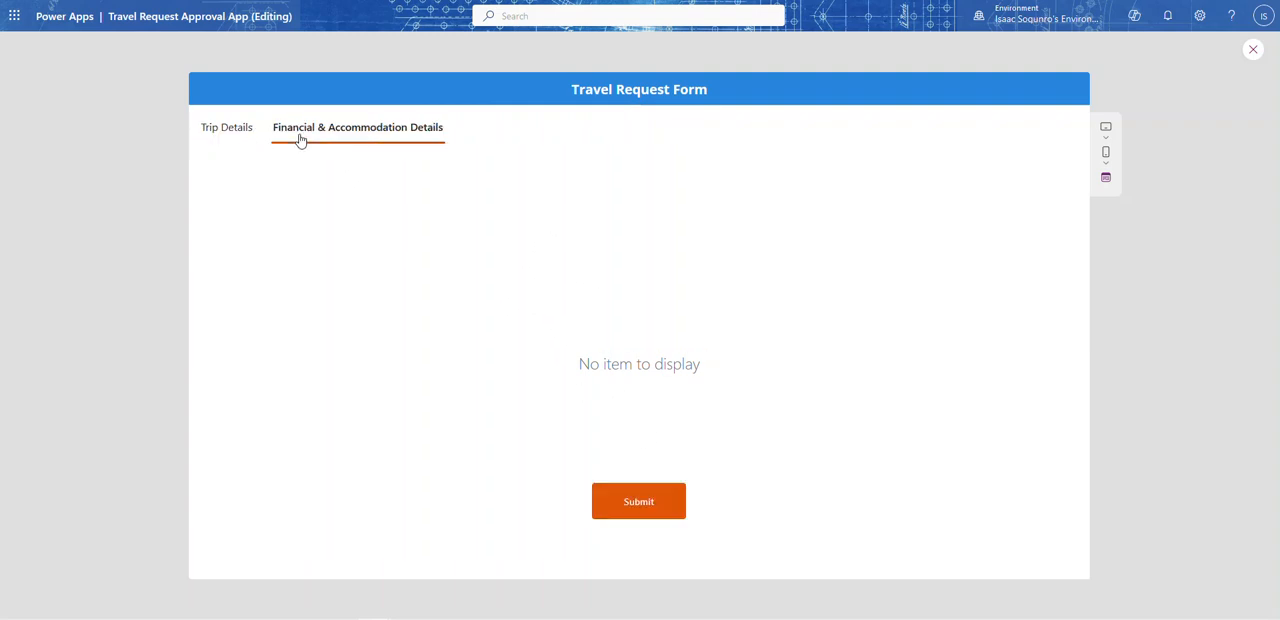
click(1253, 49)
Step: Examine the available properties of Screen1 and the App object, including the App's OnStart formula
click(316, 182)
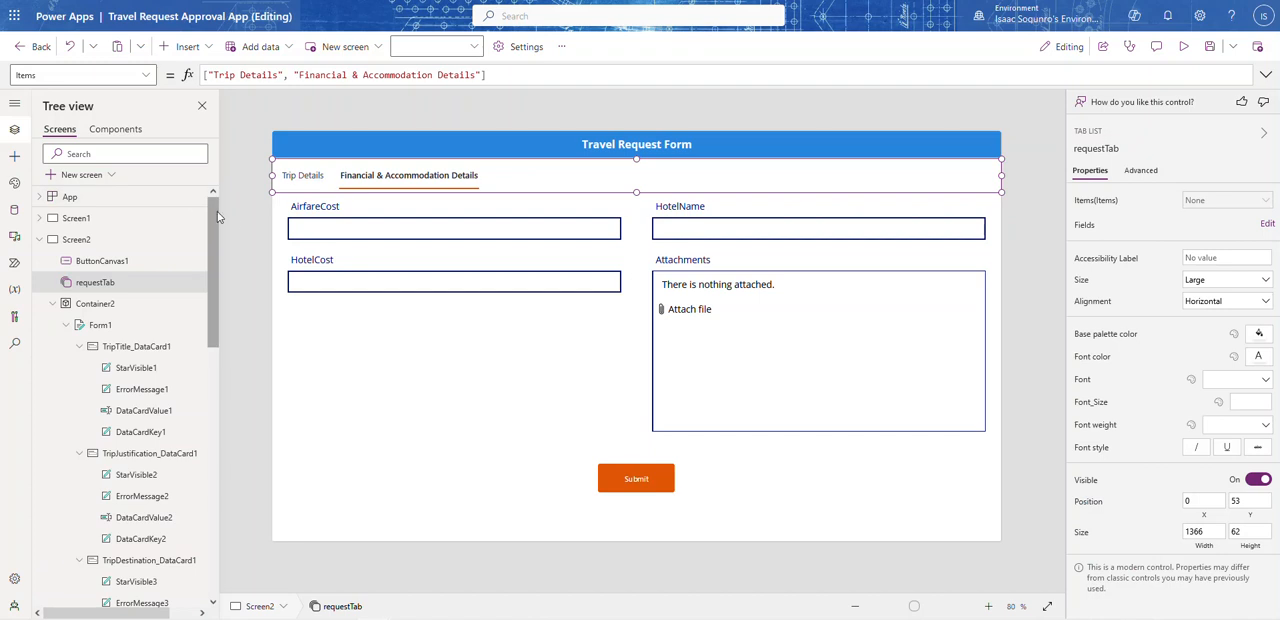
click(73, 199)
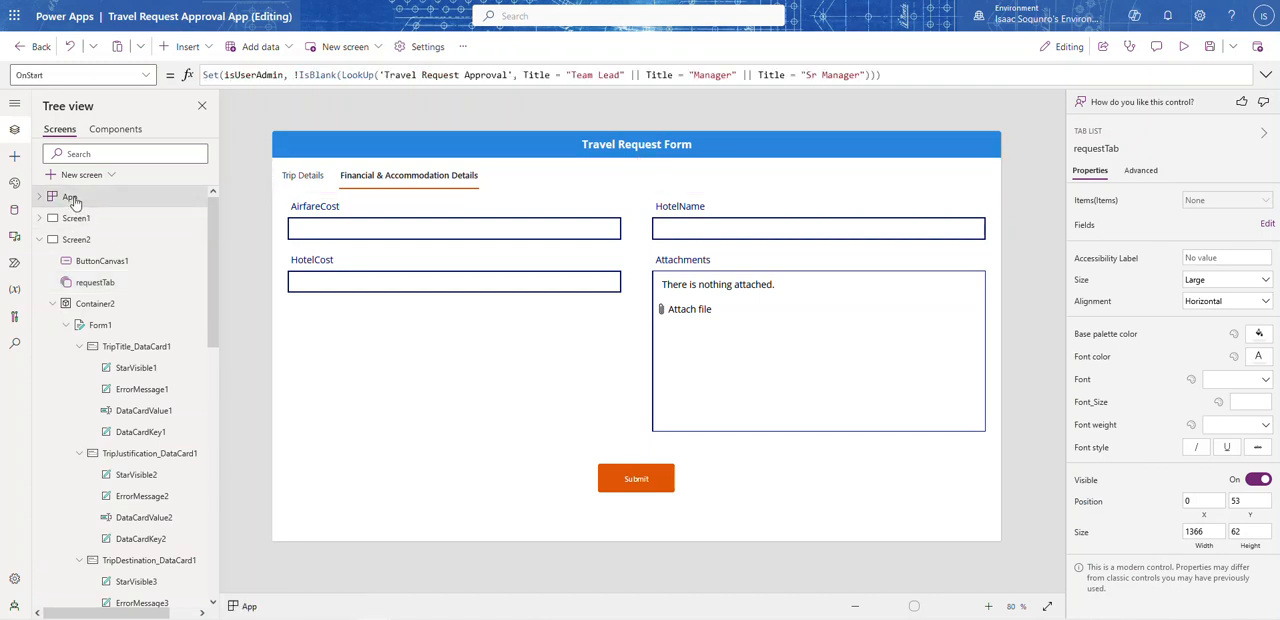
click(76, 218)
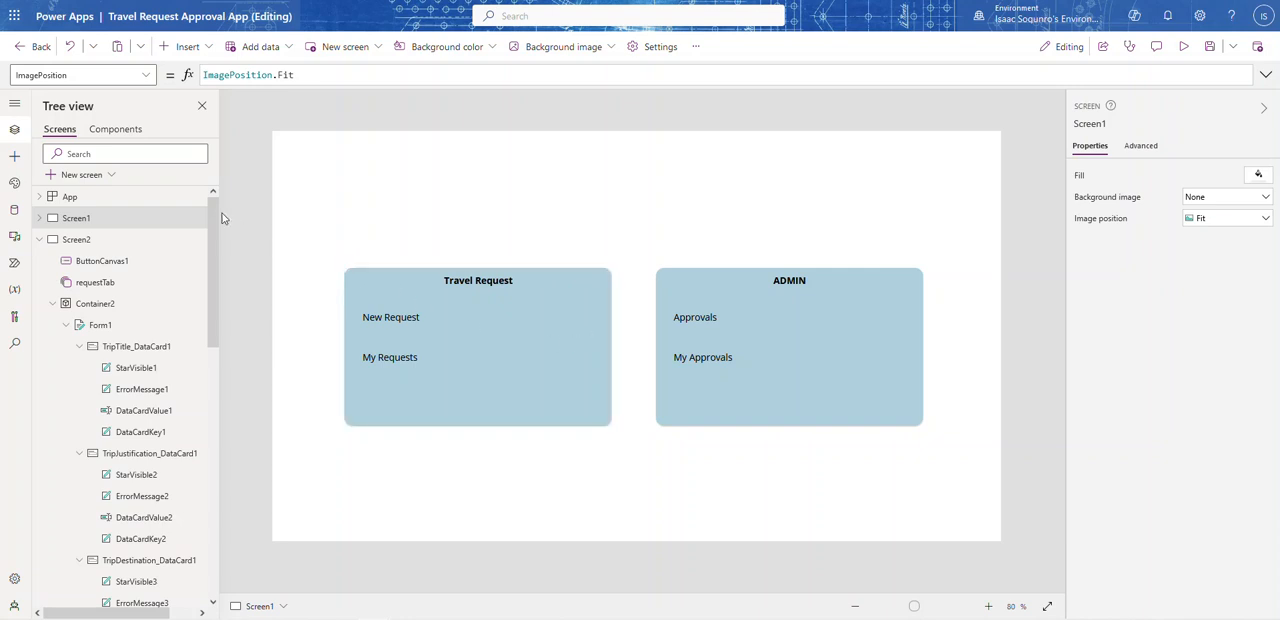
click(145, 76)
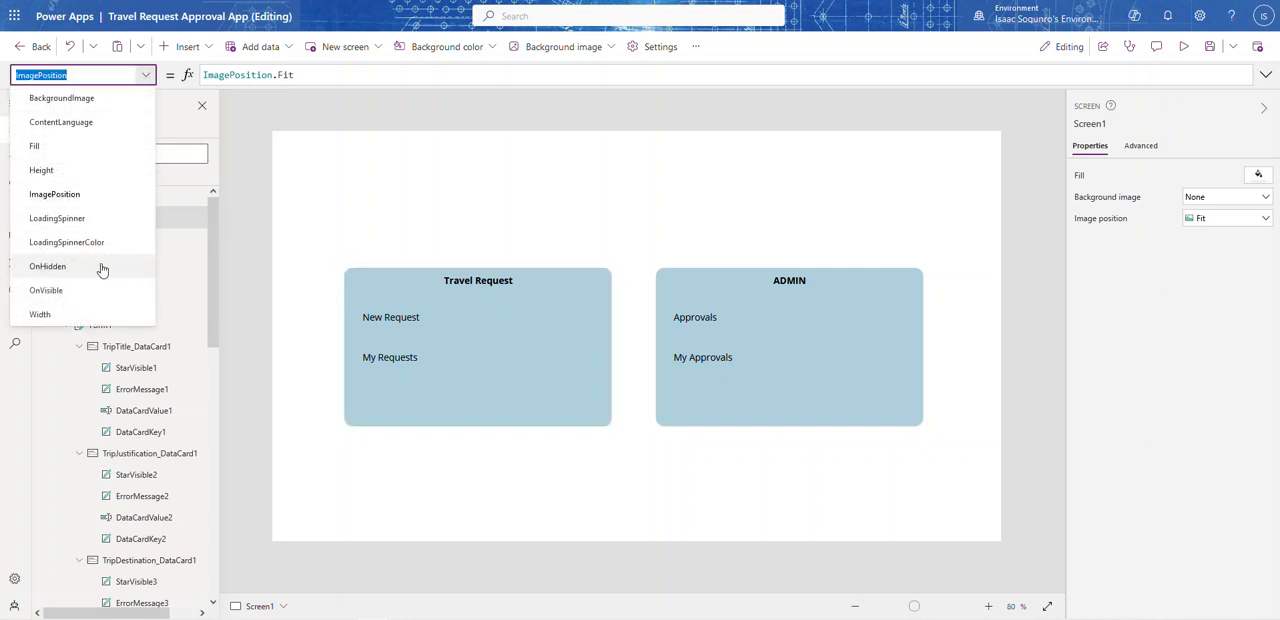
click(185, 228)
click(70, 197)
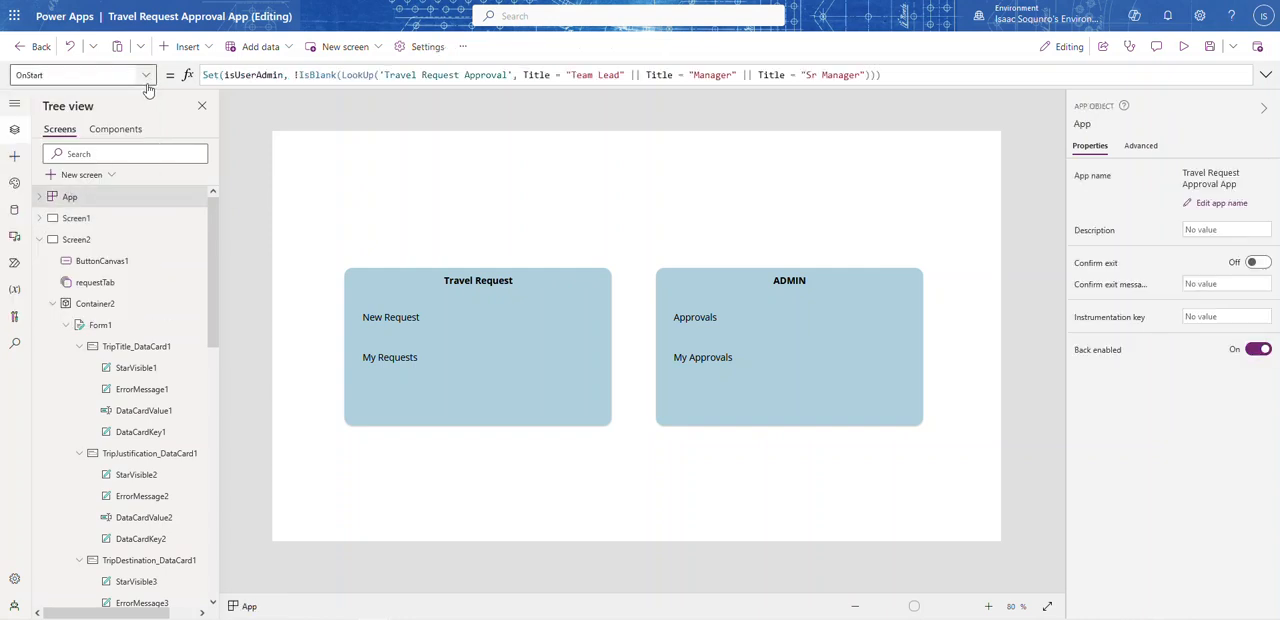
click(147, 78)
click(71, 287)
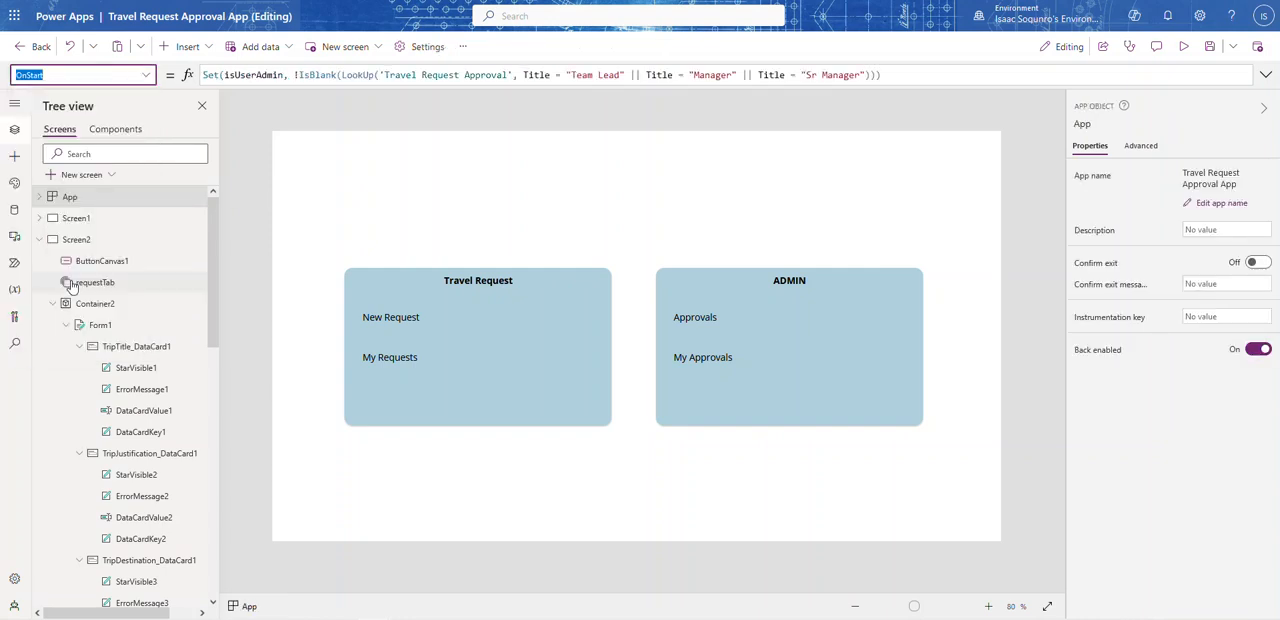